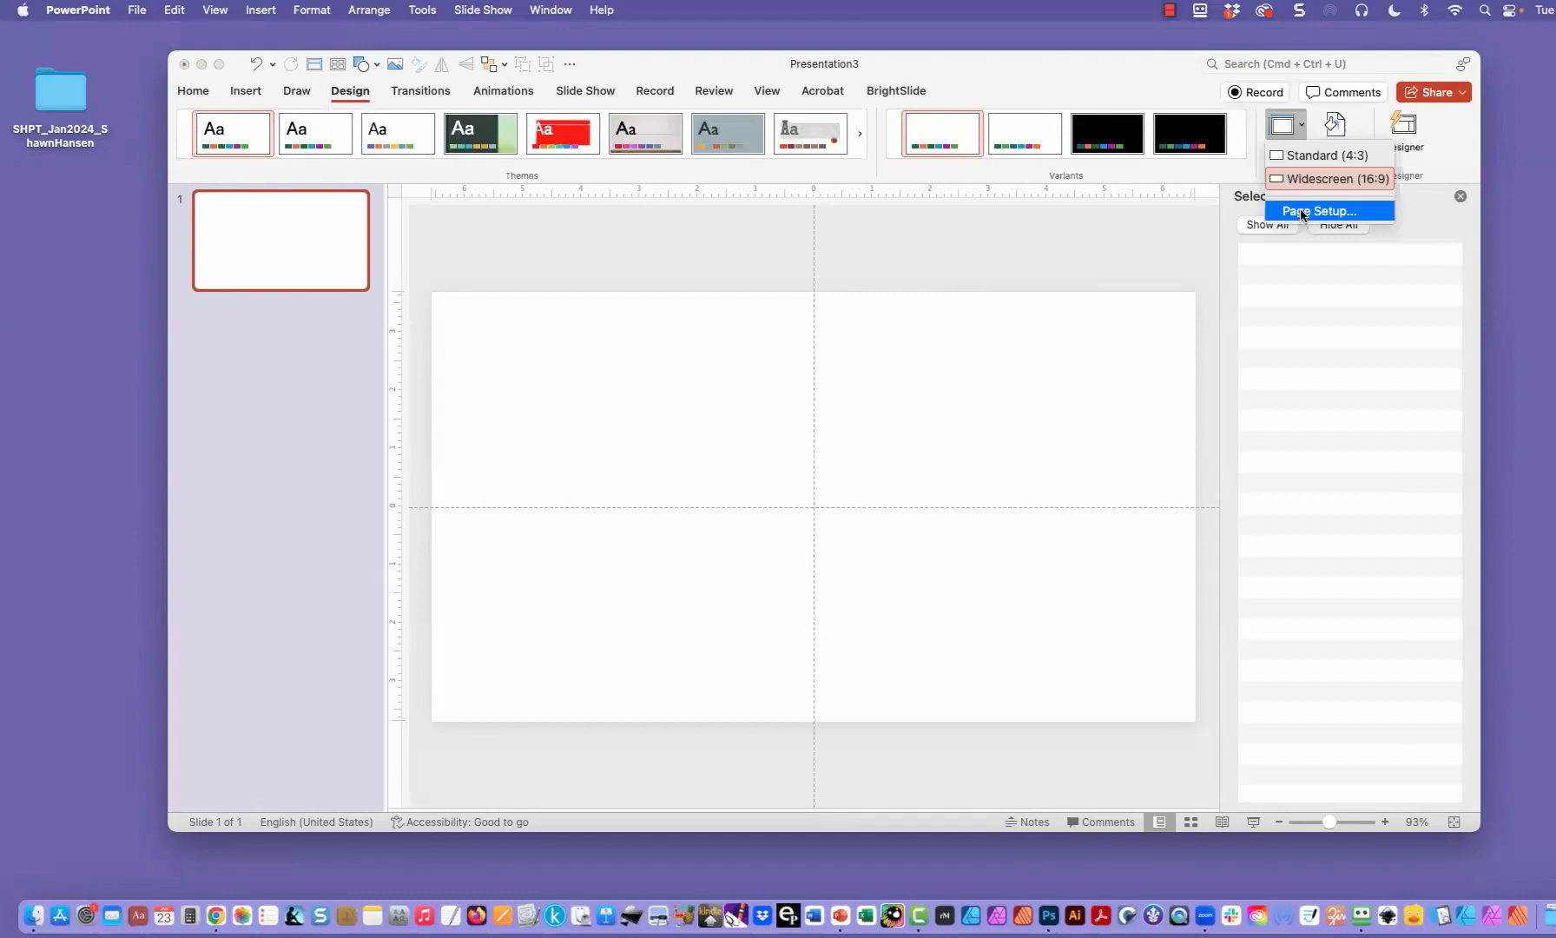
# Step: Set the slide to a custom portrait page size, 8.5 in wide by 11 in high
pyautogui.click(1318, 211)
pyautogui.write('8.5')
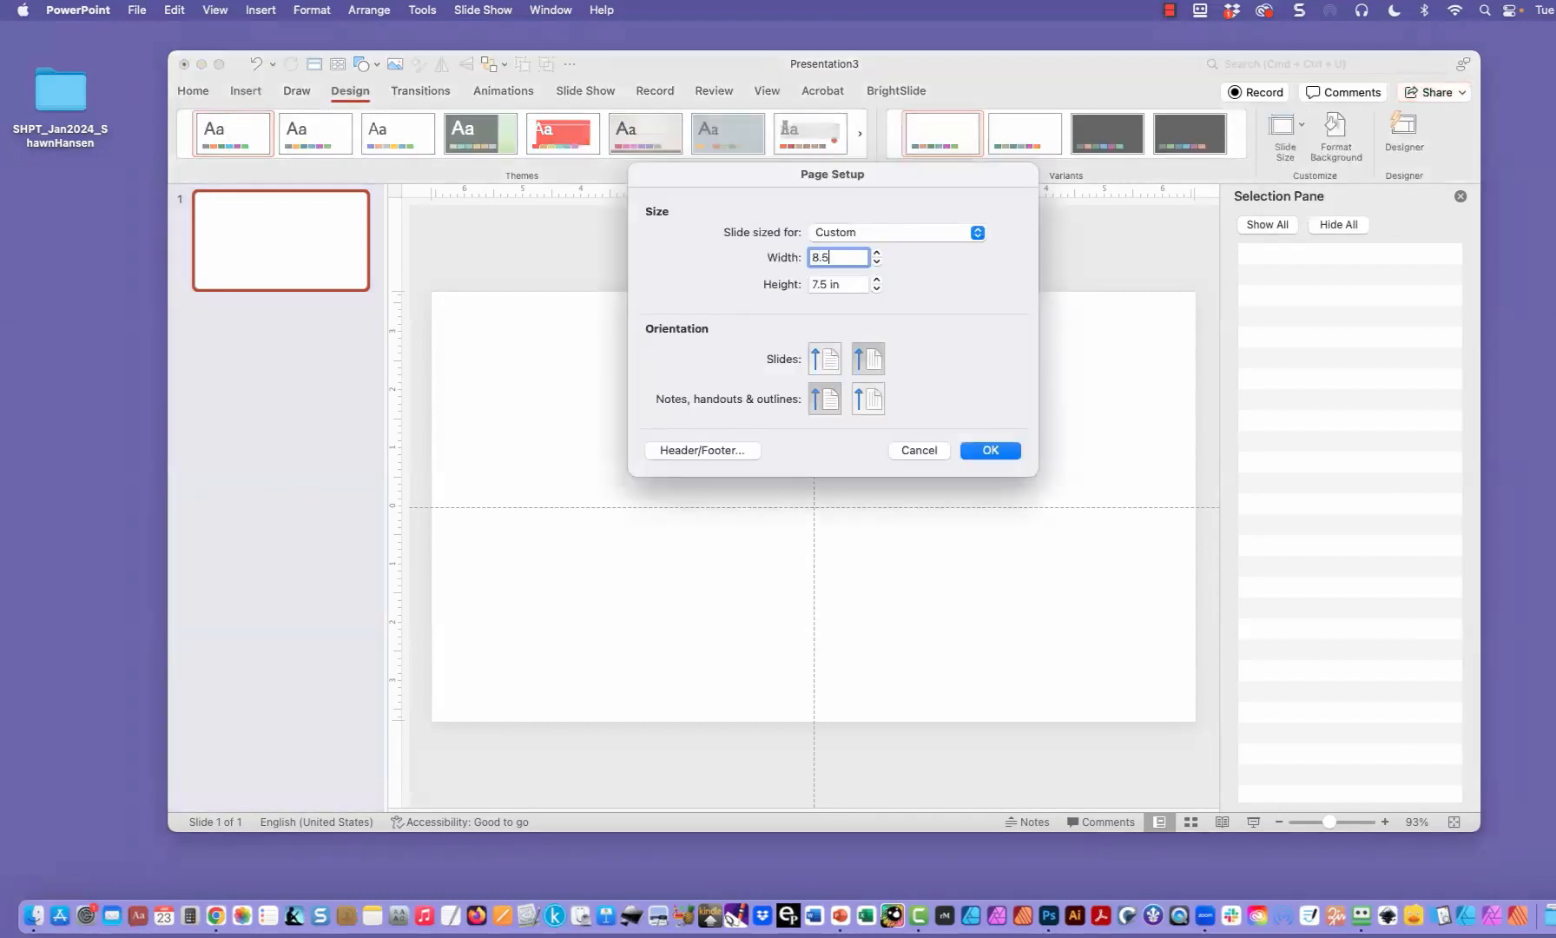
pyautogui.press('Tab')
pyautogui.write('11')
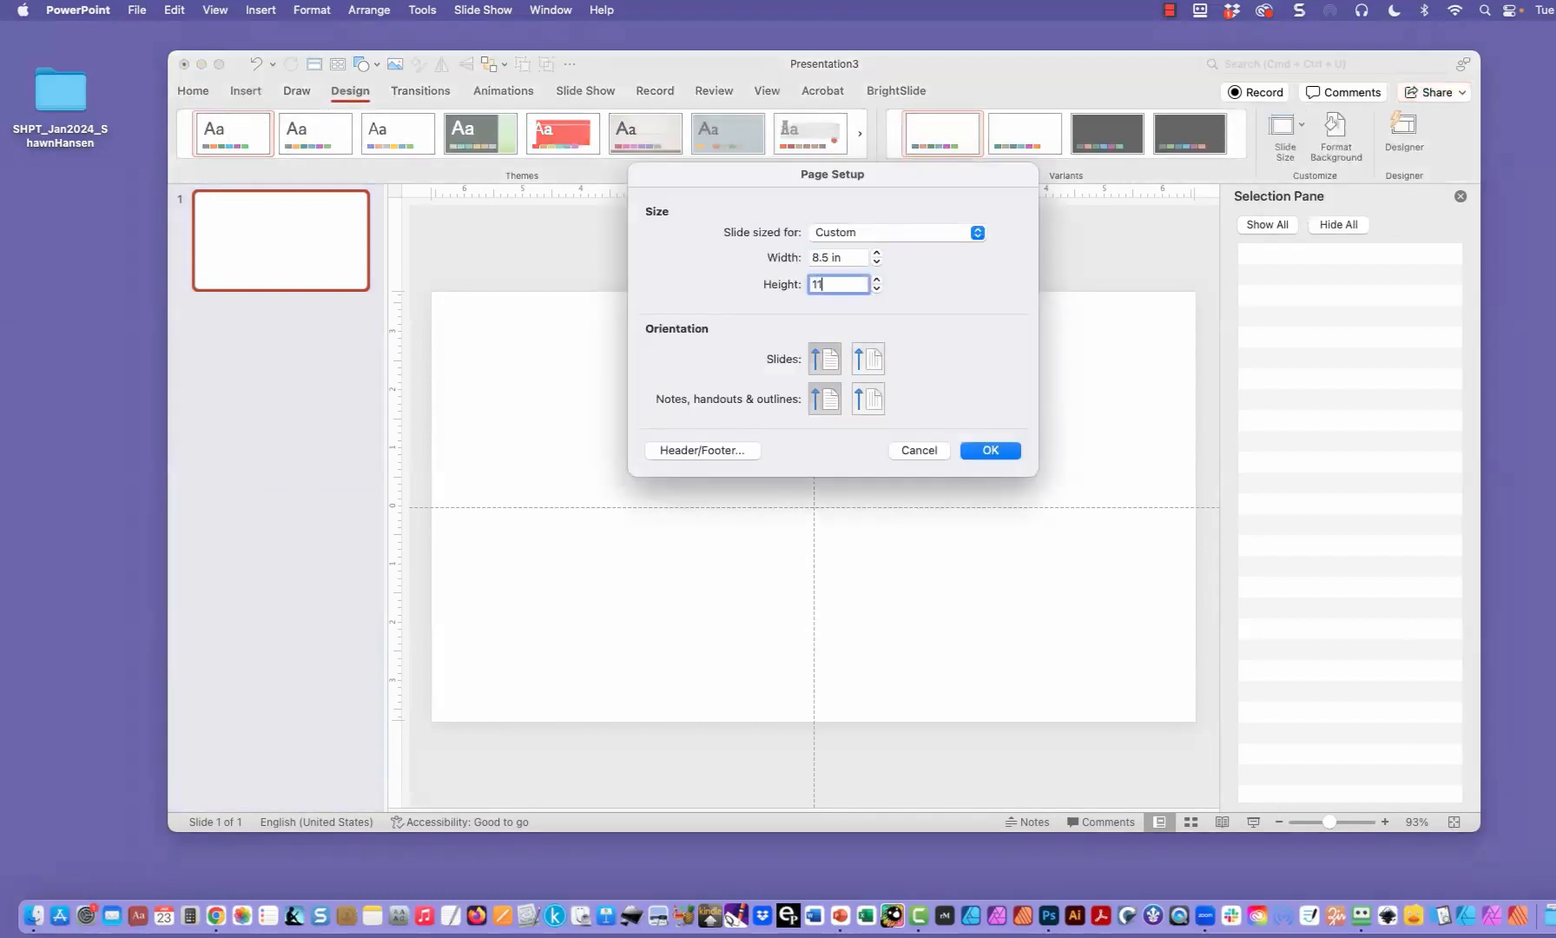
pyautogui.press('Return')
pyautogui.click(817, 359)
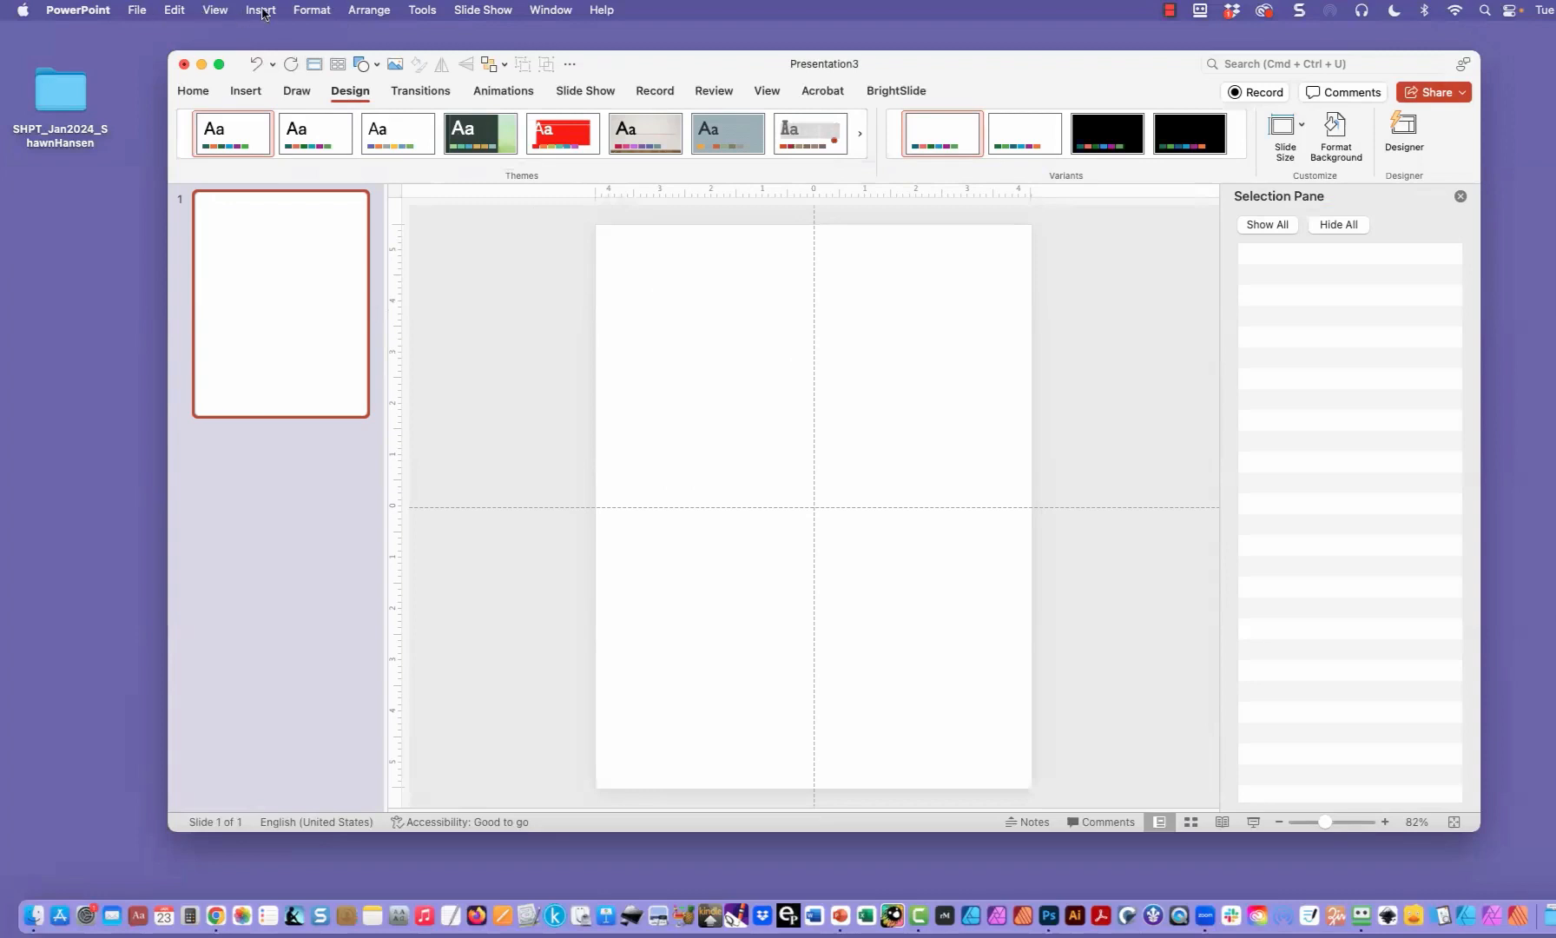
# Step: Insert the picture Bird_01-BW.png from the Jan24_Graphics_BW folder inside Jan24_Graphics
pyautogui.click(245, 91)
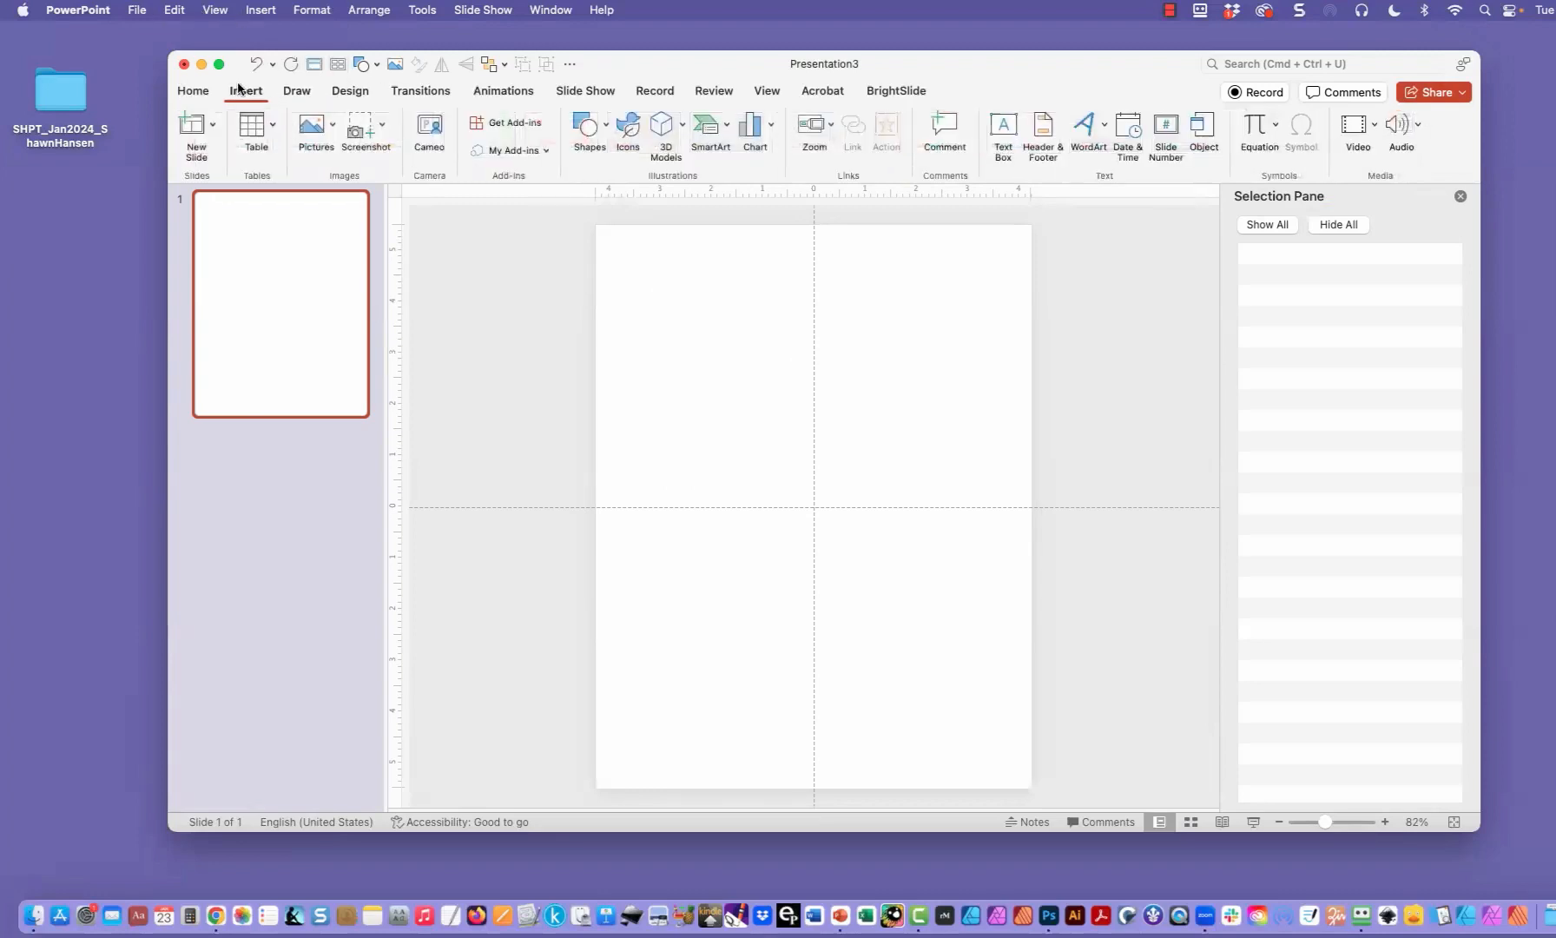
pyautogui.click(321, 132)
pyautogui.click(349, 174)
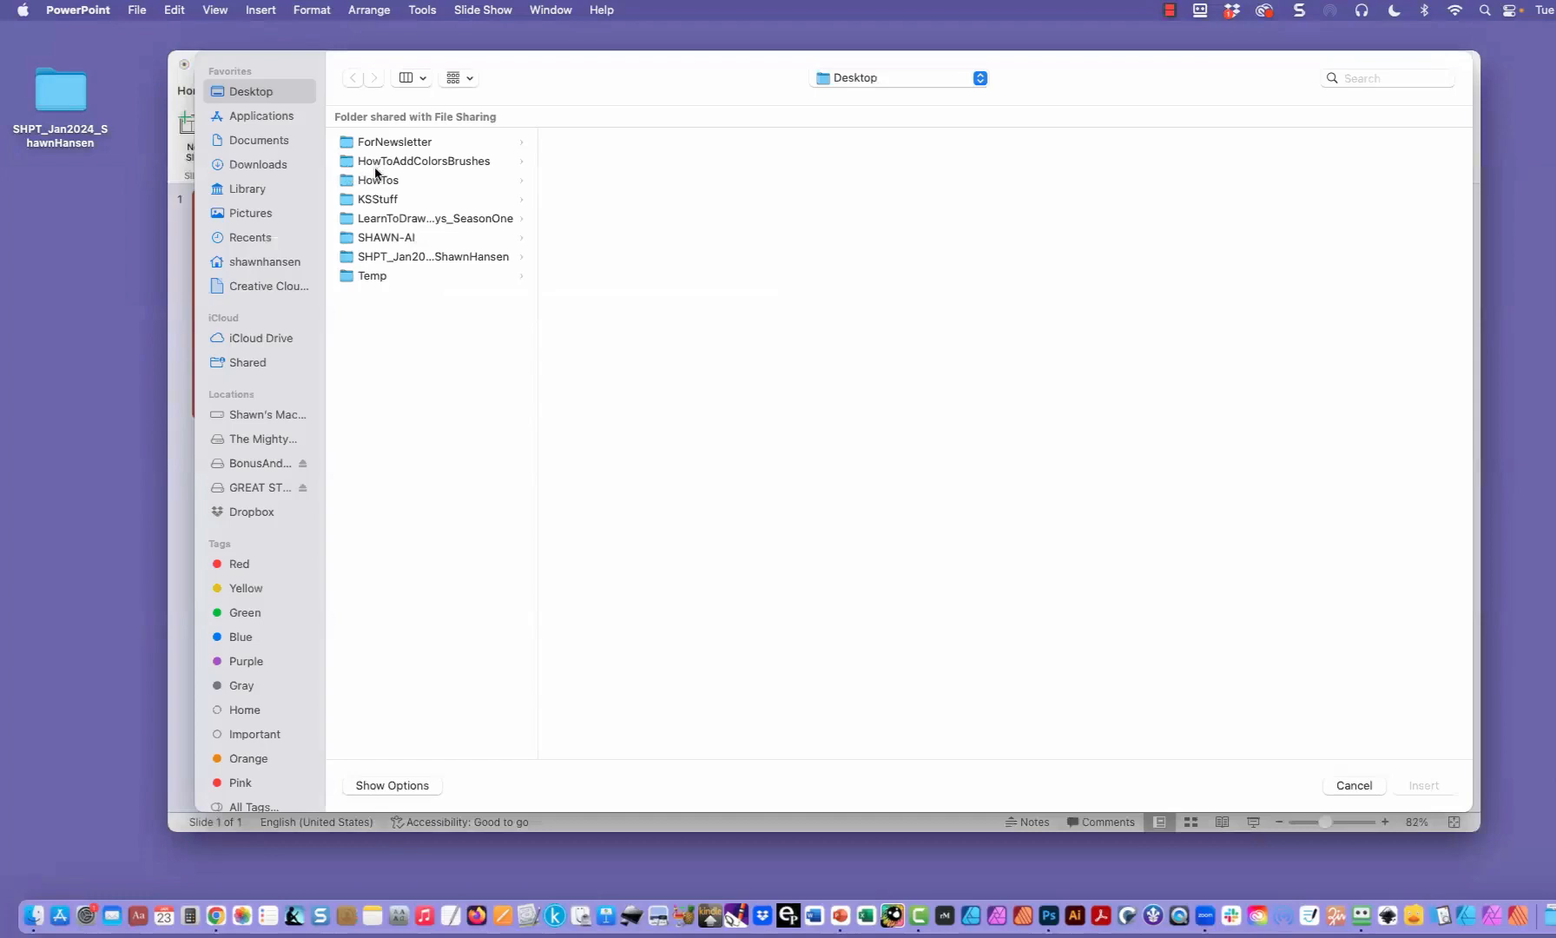
pyautogui.click(377, 256)
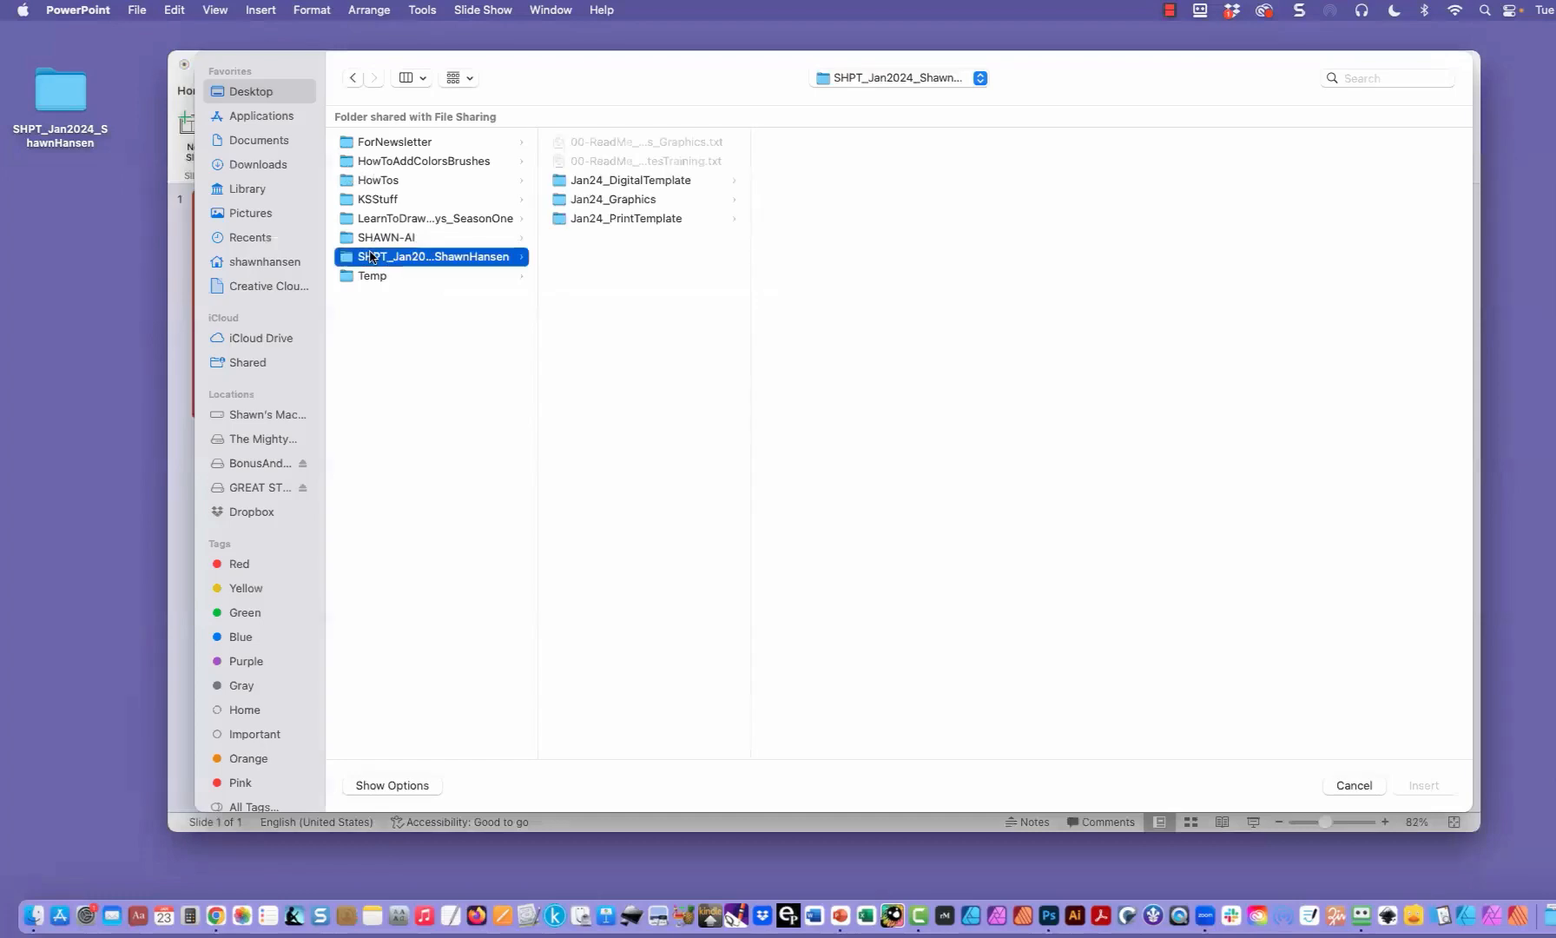
pyautogui.click(602, 201)
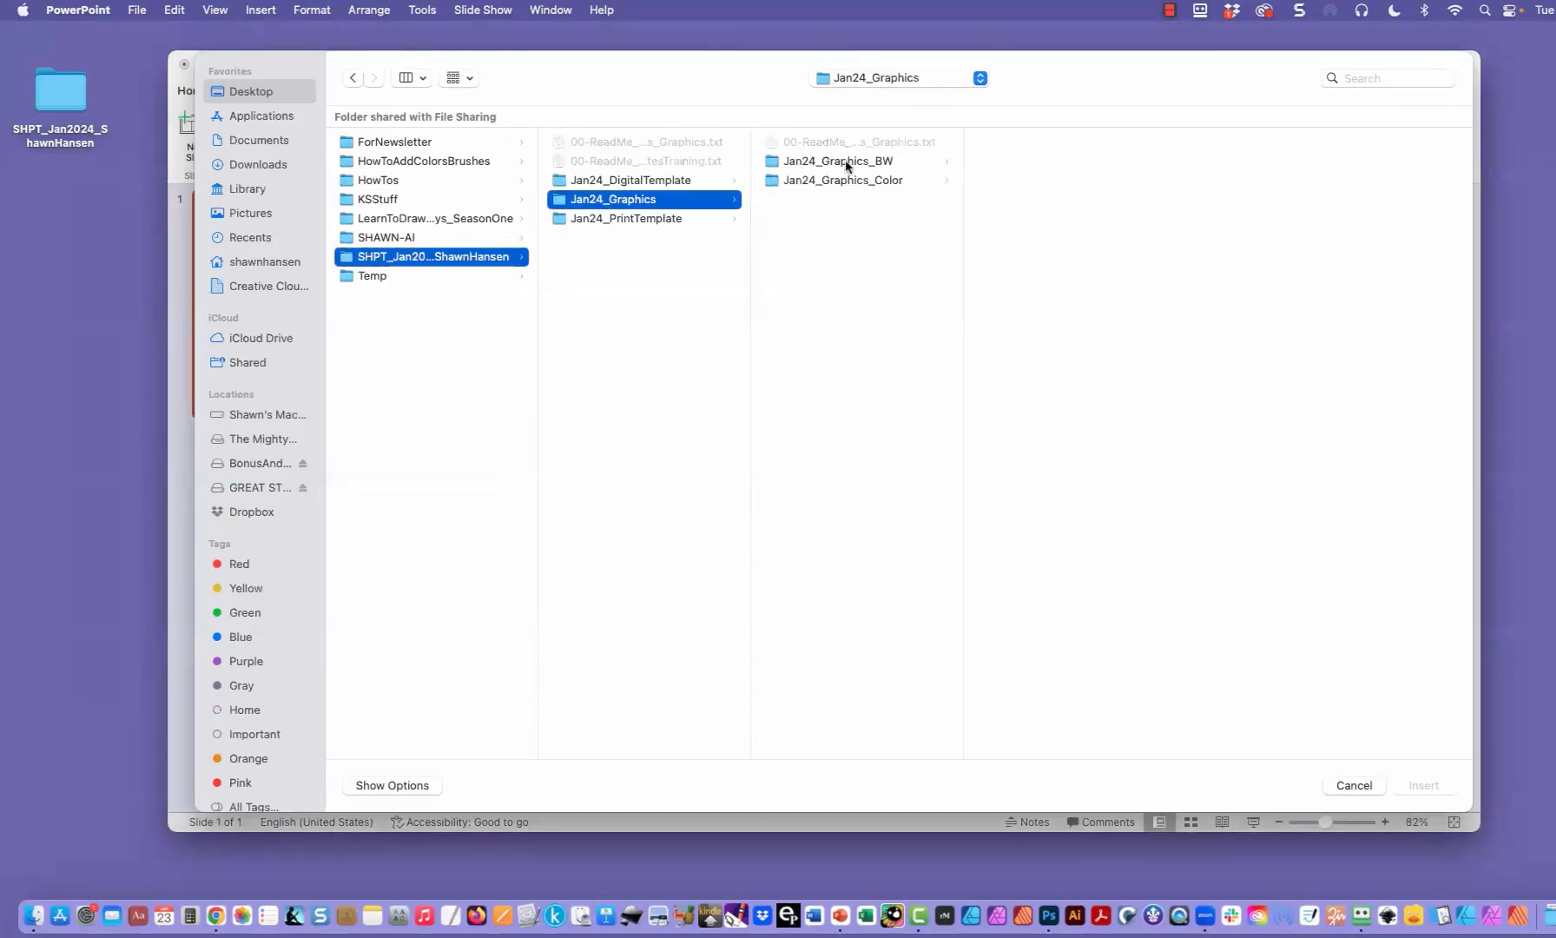
pyautogui.click(846, 166)
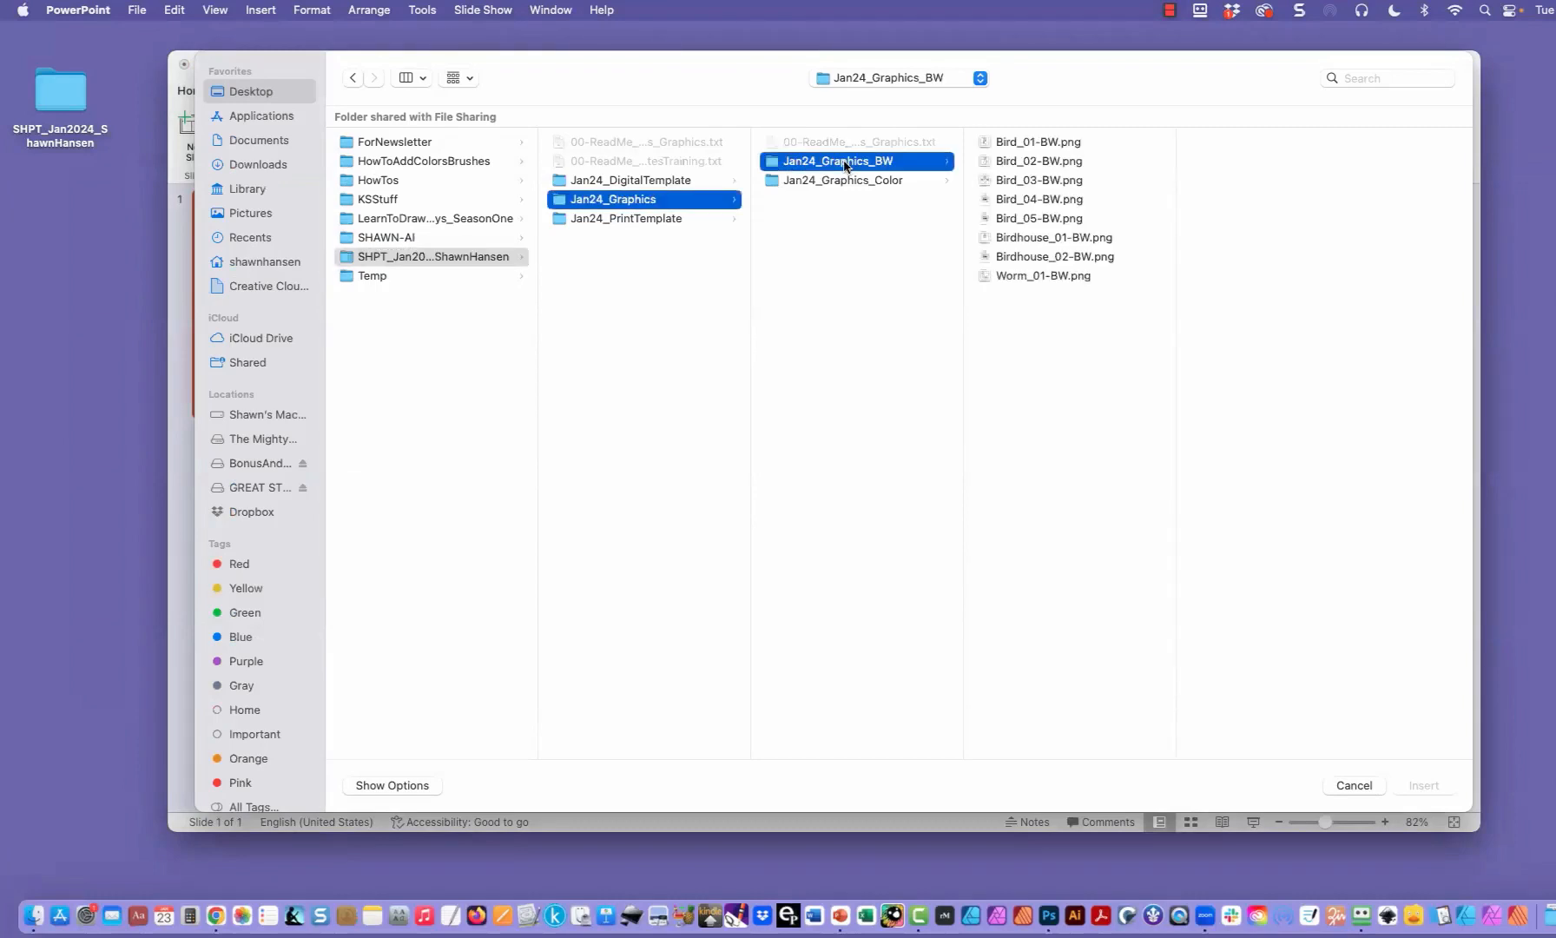
pyautogui.doubleClick(1015, 144)
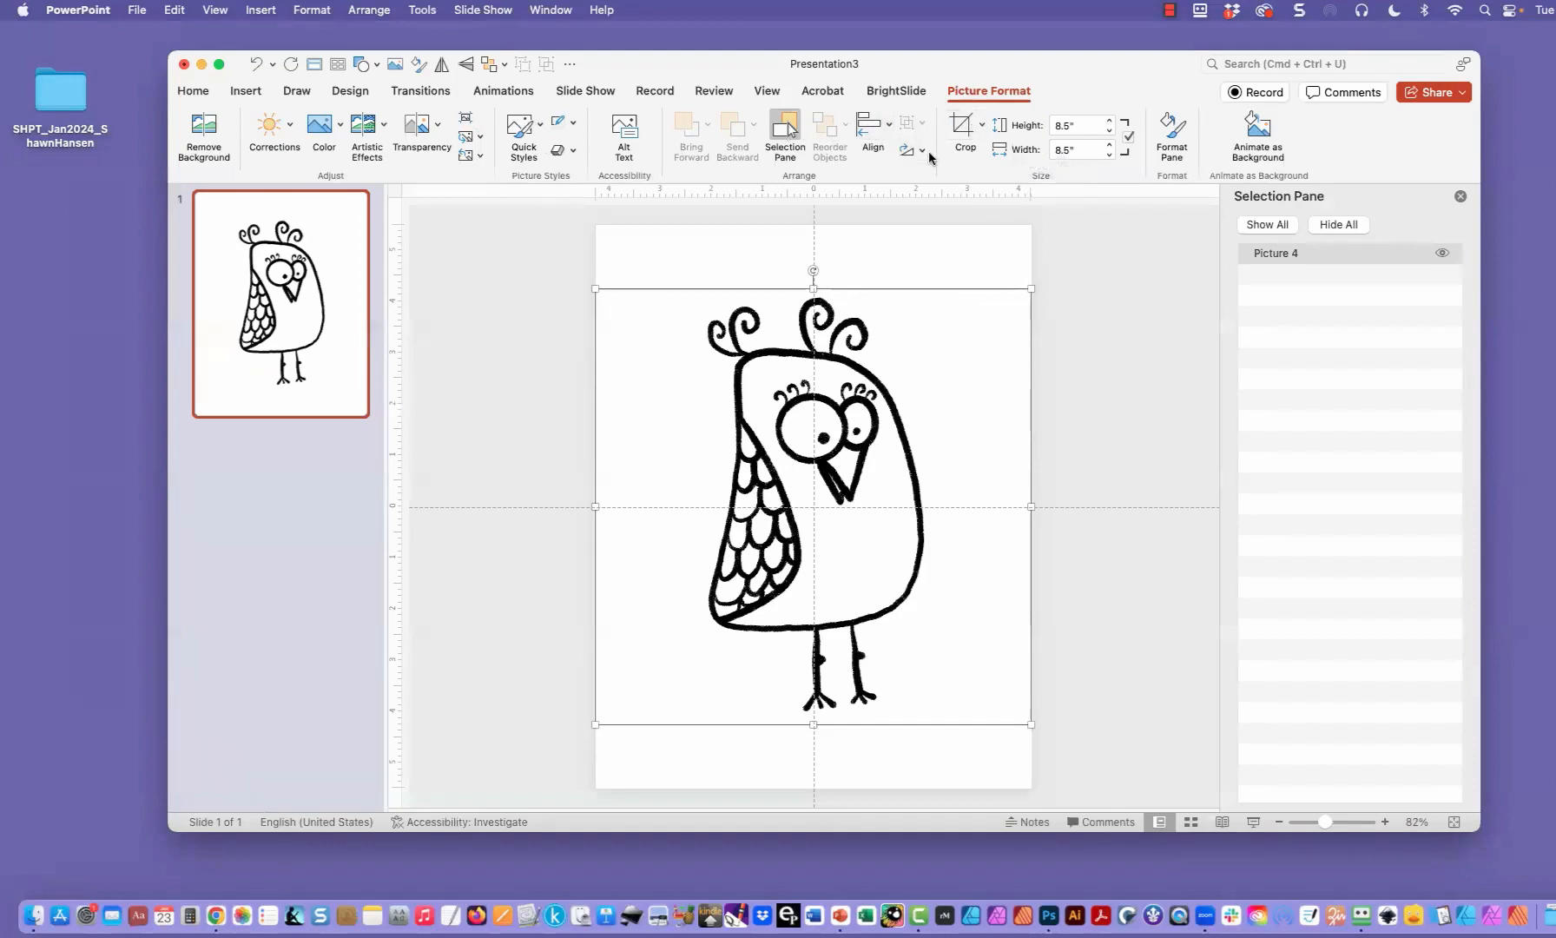
# Step: Crop the empty space on both sides of the bird picture to a width of about 4.56 inches
pyautogui.click(961, 124)
pyautogui.moveTo(1029, 507); pyautogui.dragTo(931, 514)
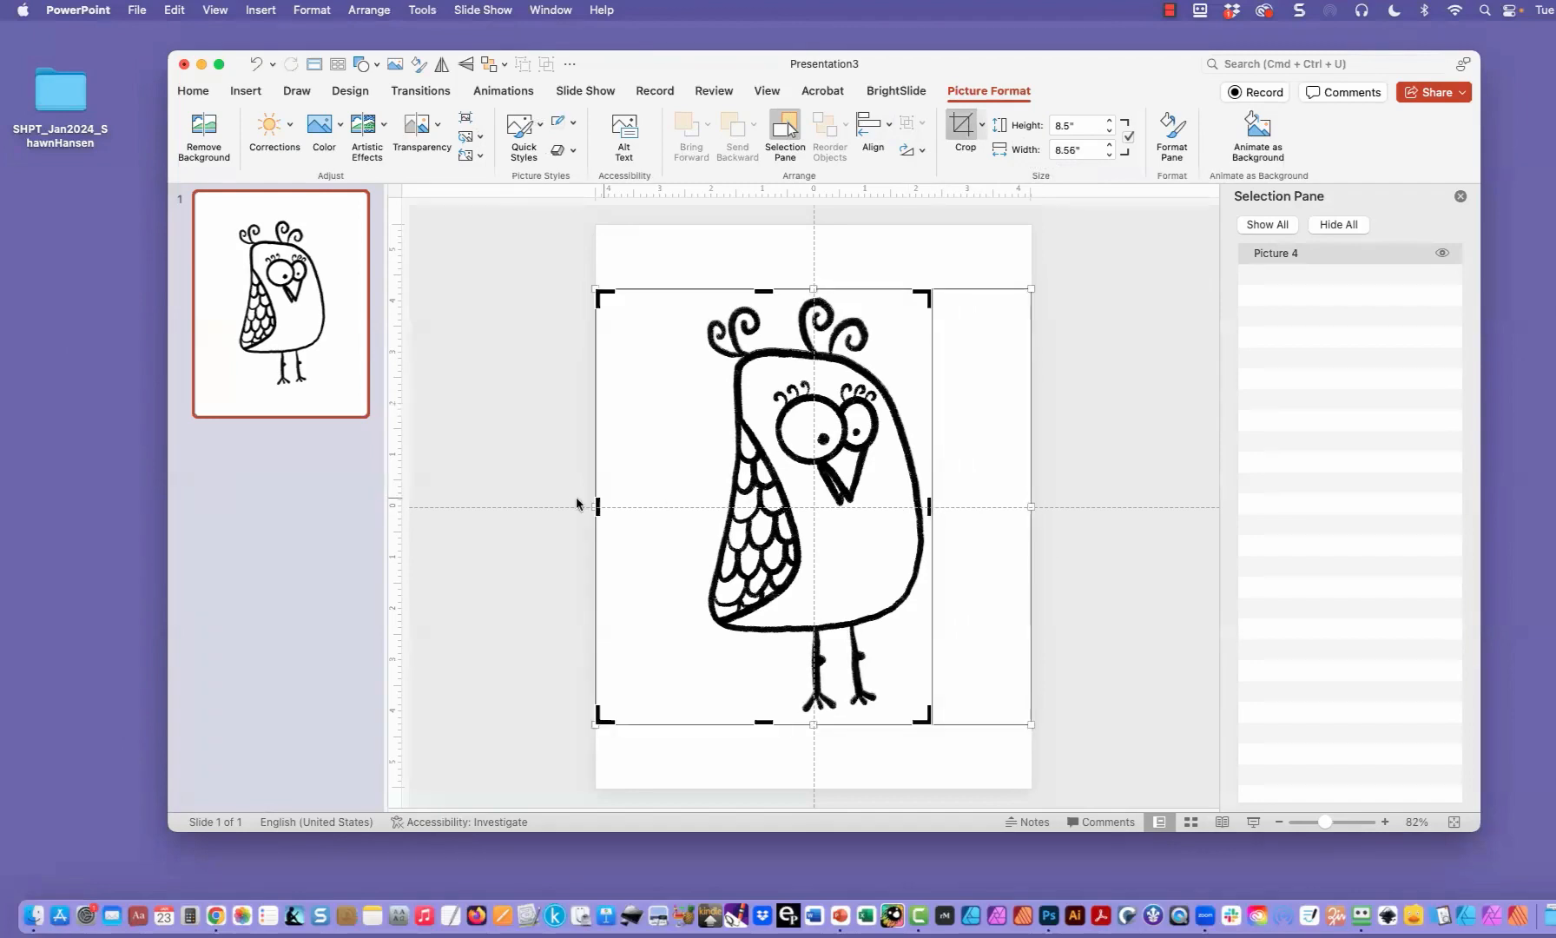
pyautogui.moveTo(596, 506); pyautogui.dragTo(697, 501)
pyautogui.click(964, 128)
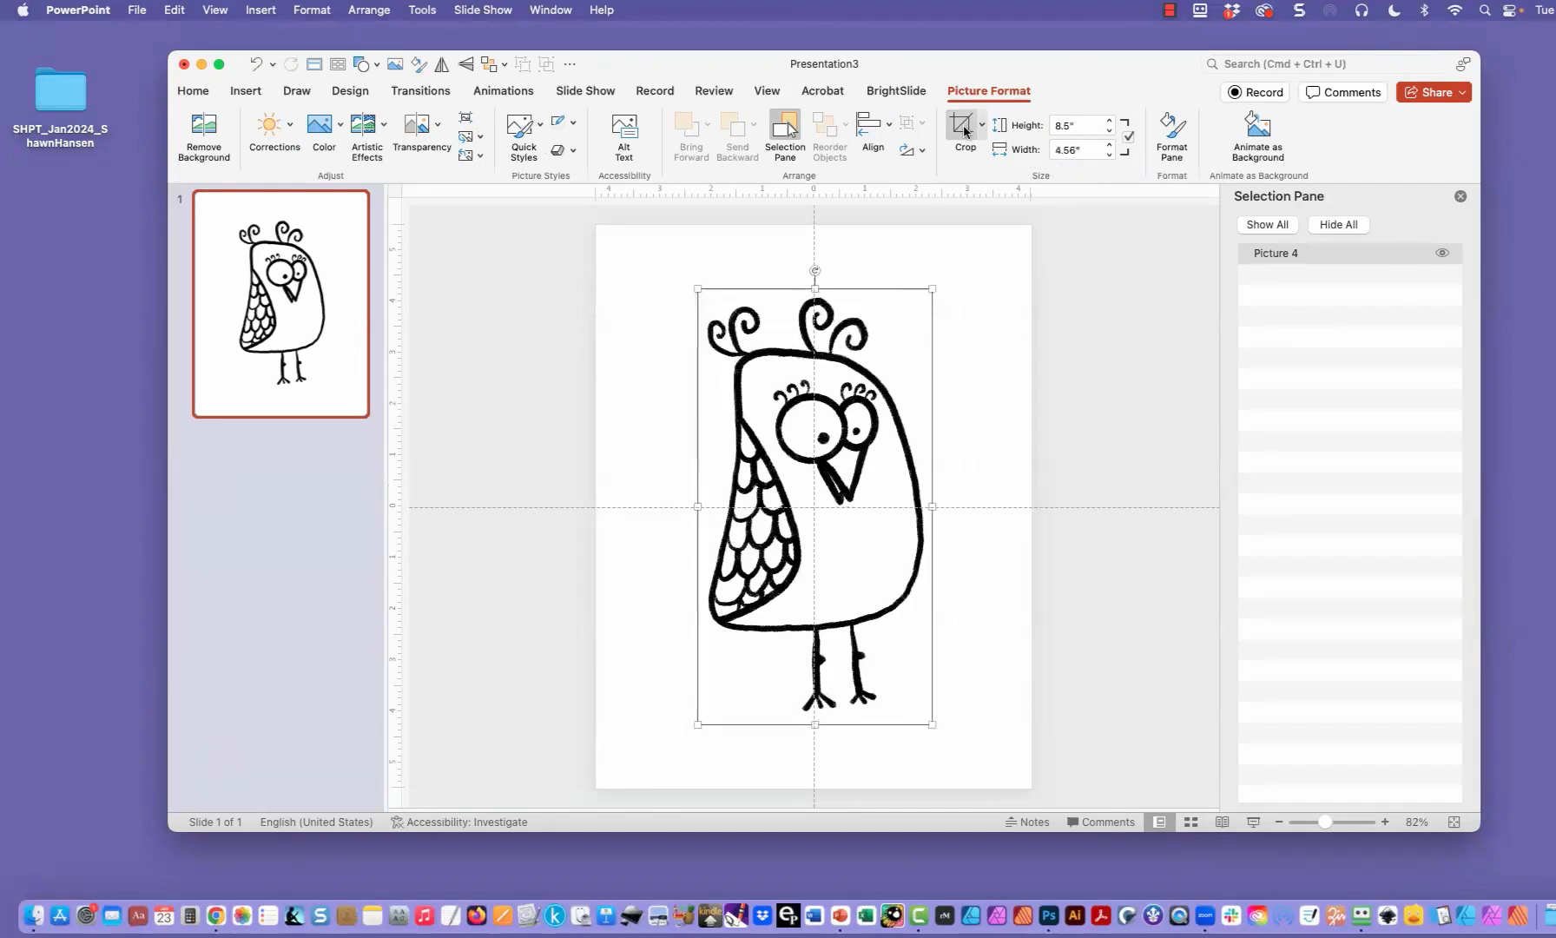
# Step: Rename the bird picture's object as Owl
pyautogui.doubleClick(1268, 254)
pyautogui.write('Ow')
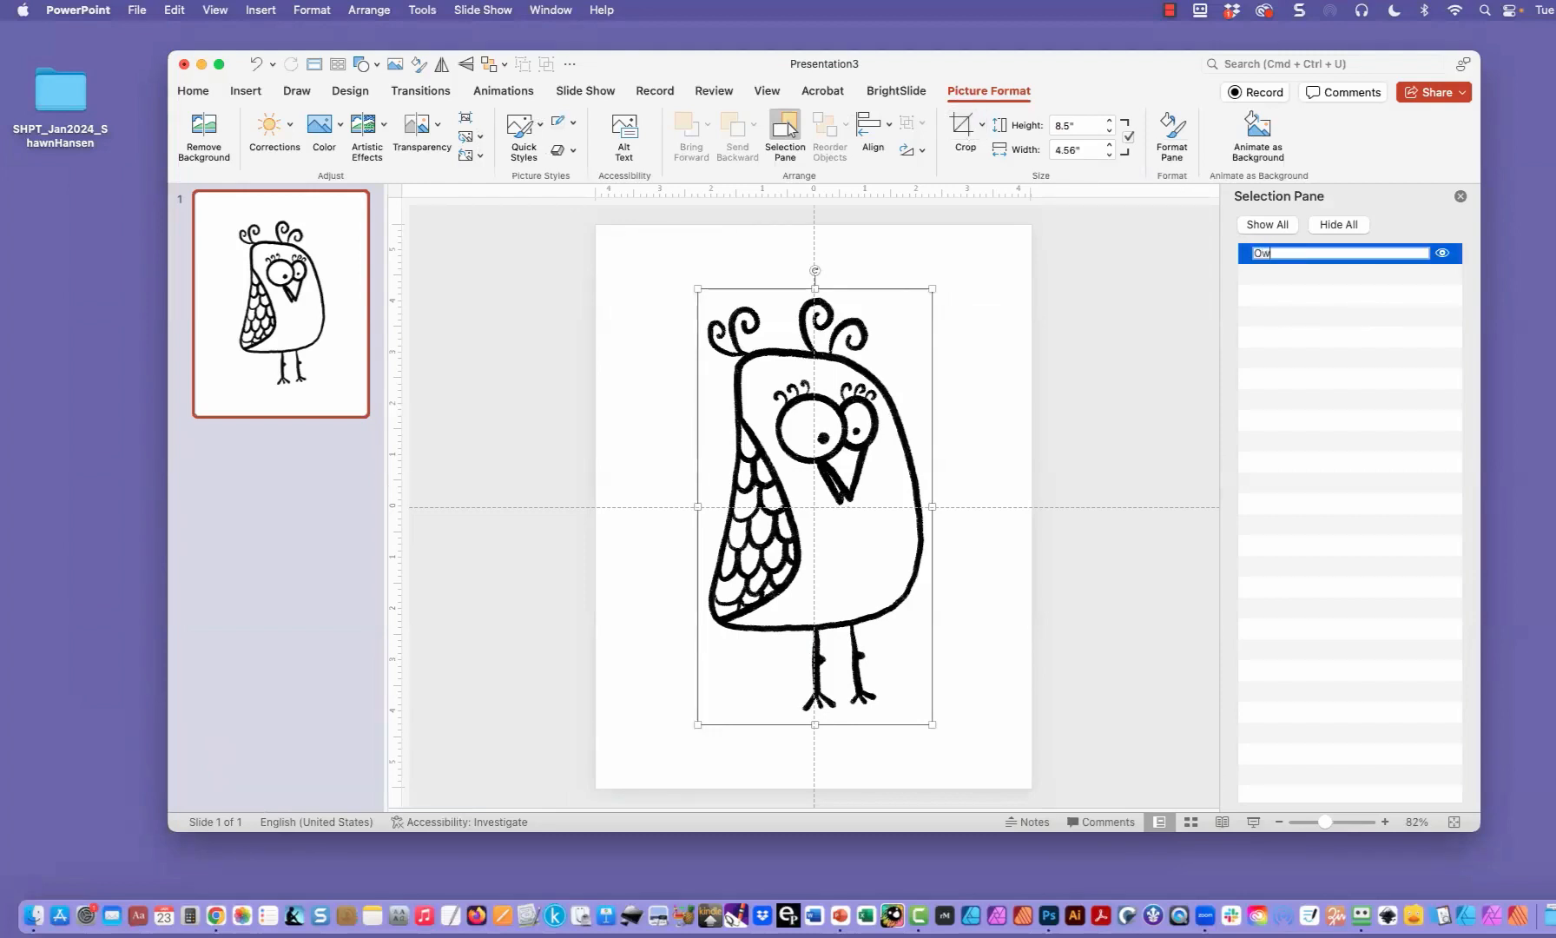
pyautogui.write('l')
pyautogui.press('Return')
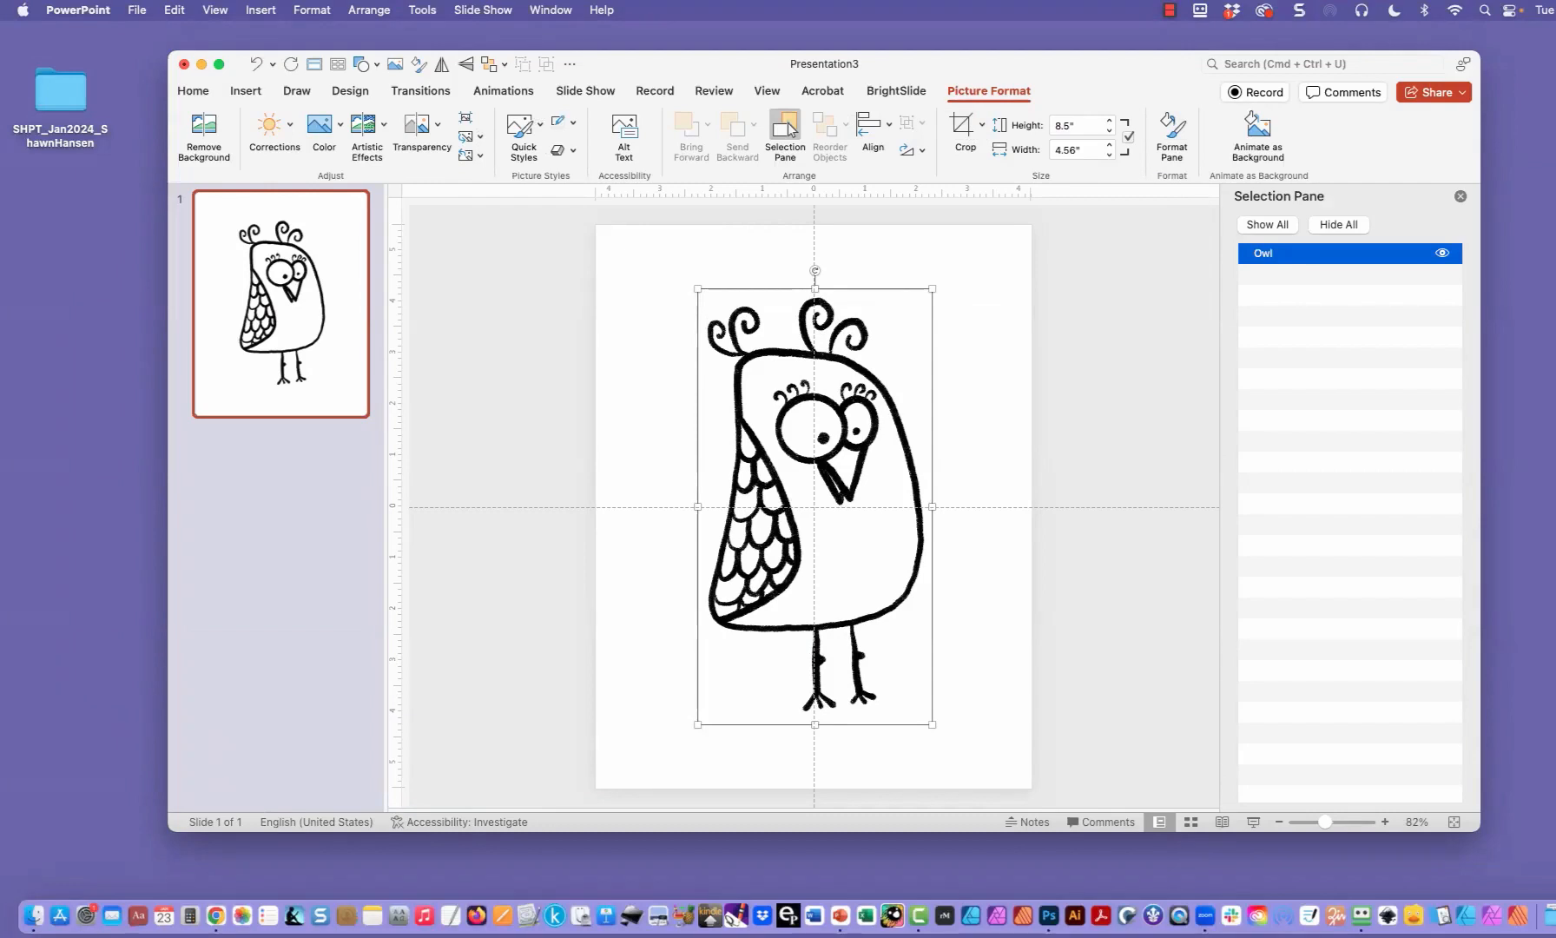
# Step: Draw a rectangle over the owl and size it to 8.5 inches high and 7 inches wide
pyautogui.click(249, 91)
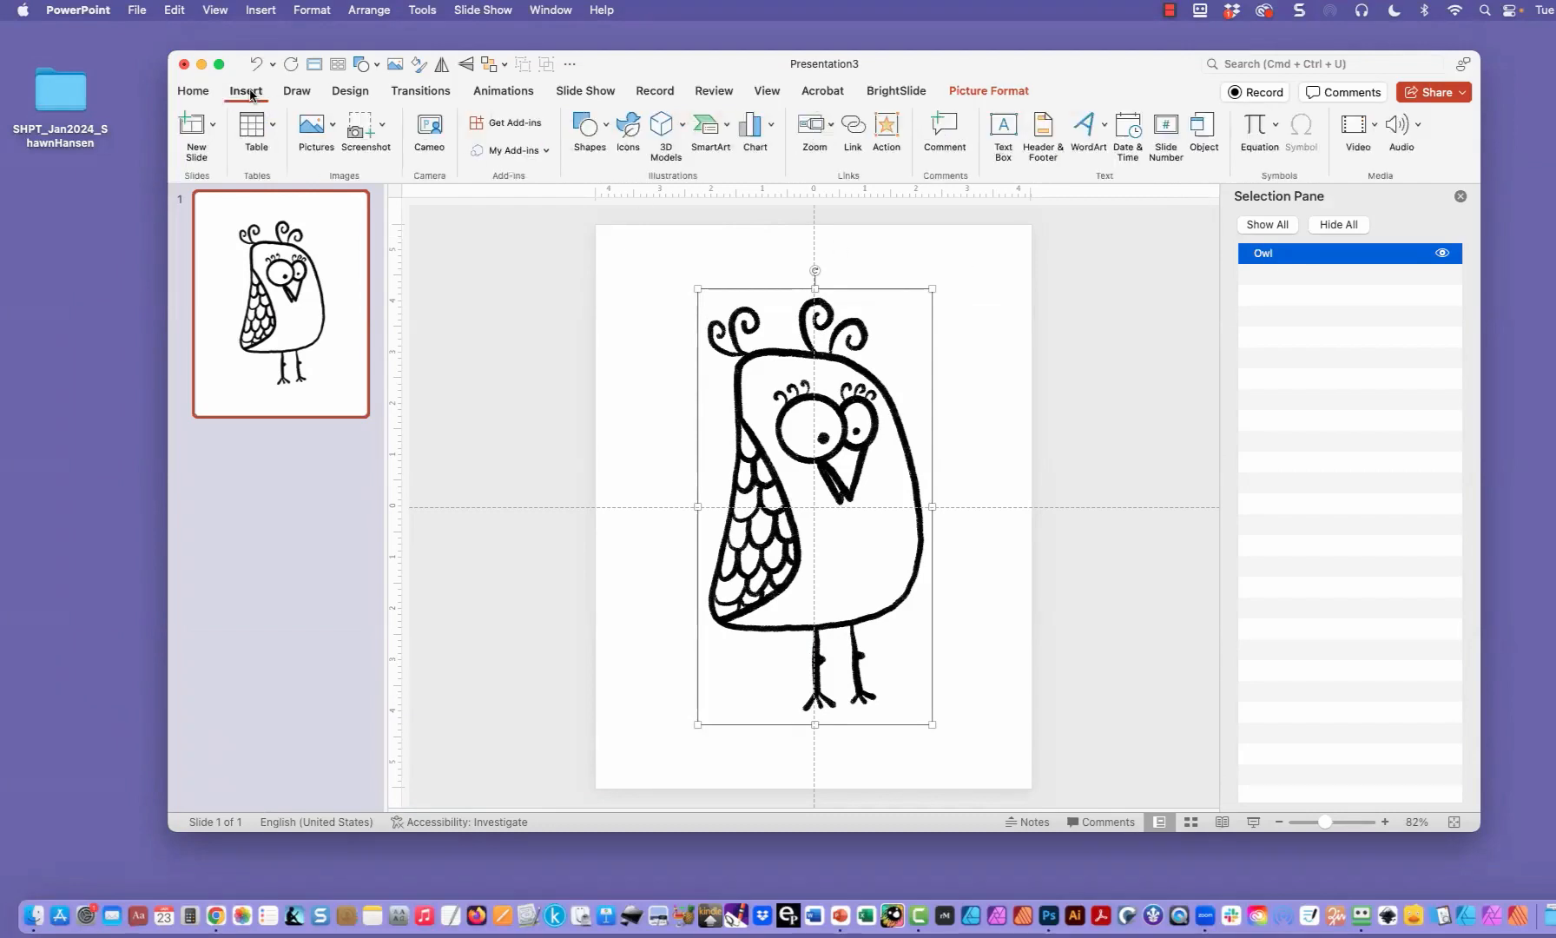
pyautogui.click(589, 126)
pyautogui.click(697, 182)
pyautogui.moveTo(636, 260); pyautogui.dragTo(995, 739)
pyautogui.click(1226, 125)
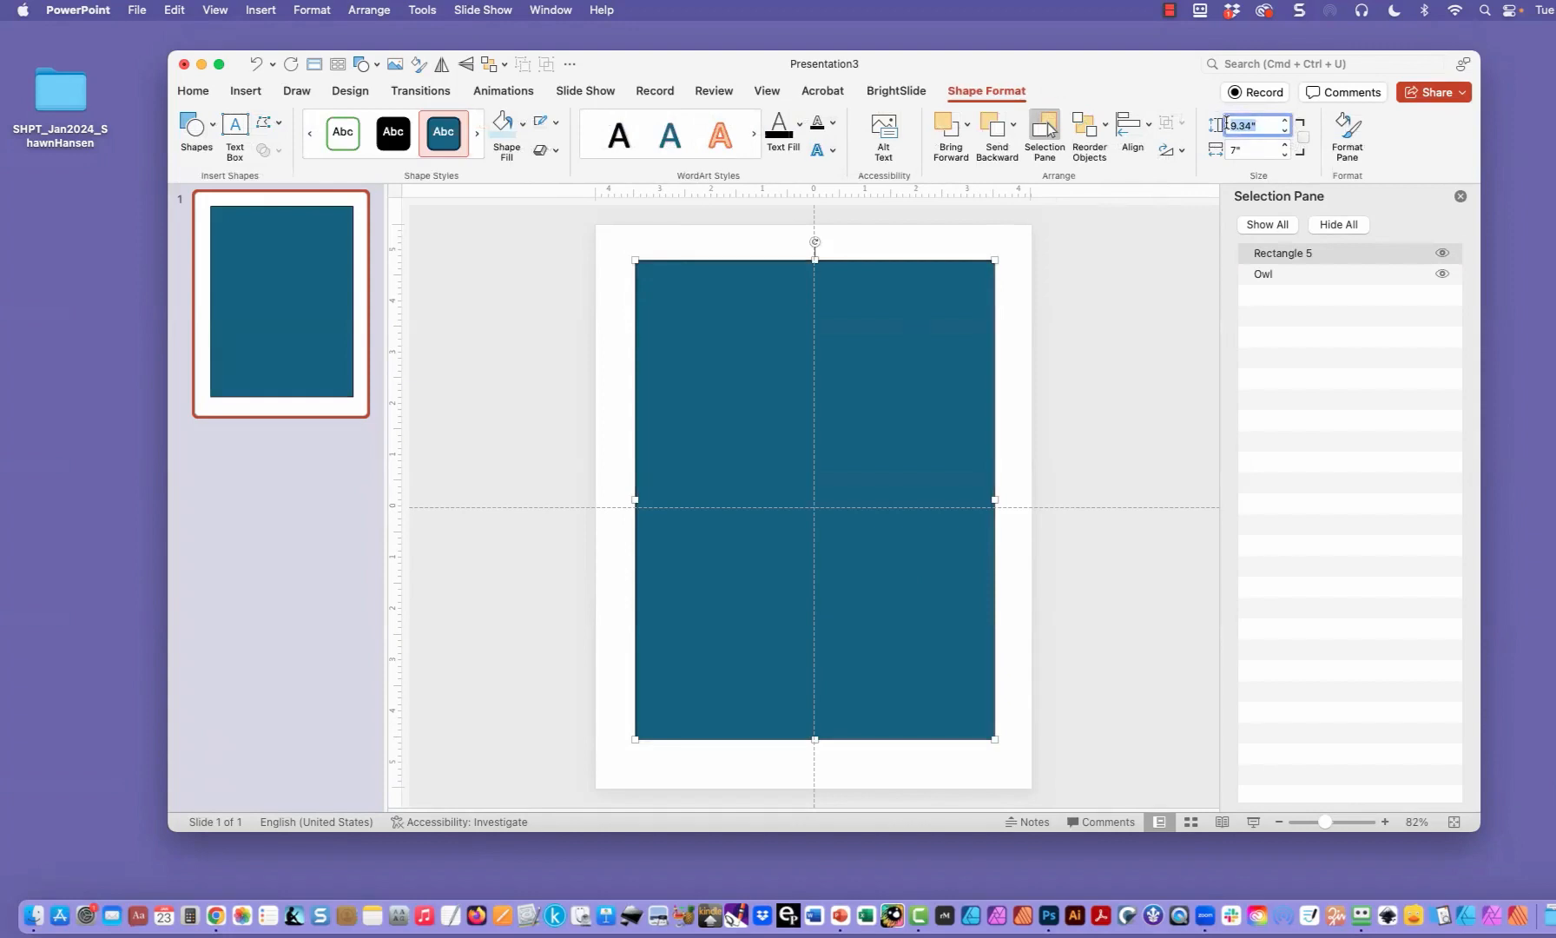
pyautogui.write('8.5')
pyautogui.press('Tab')
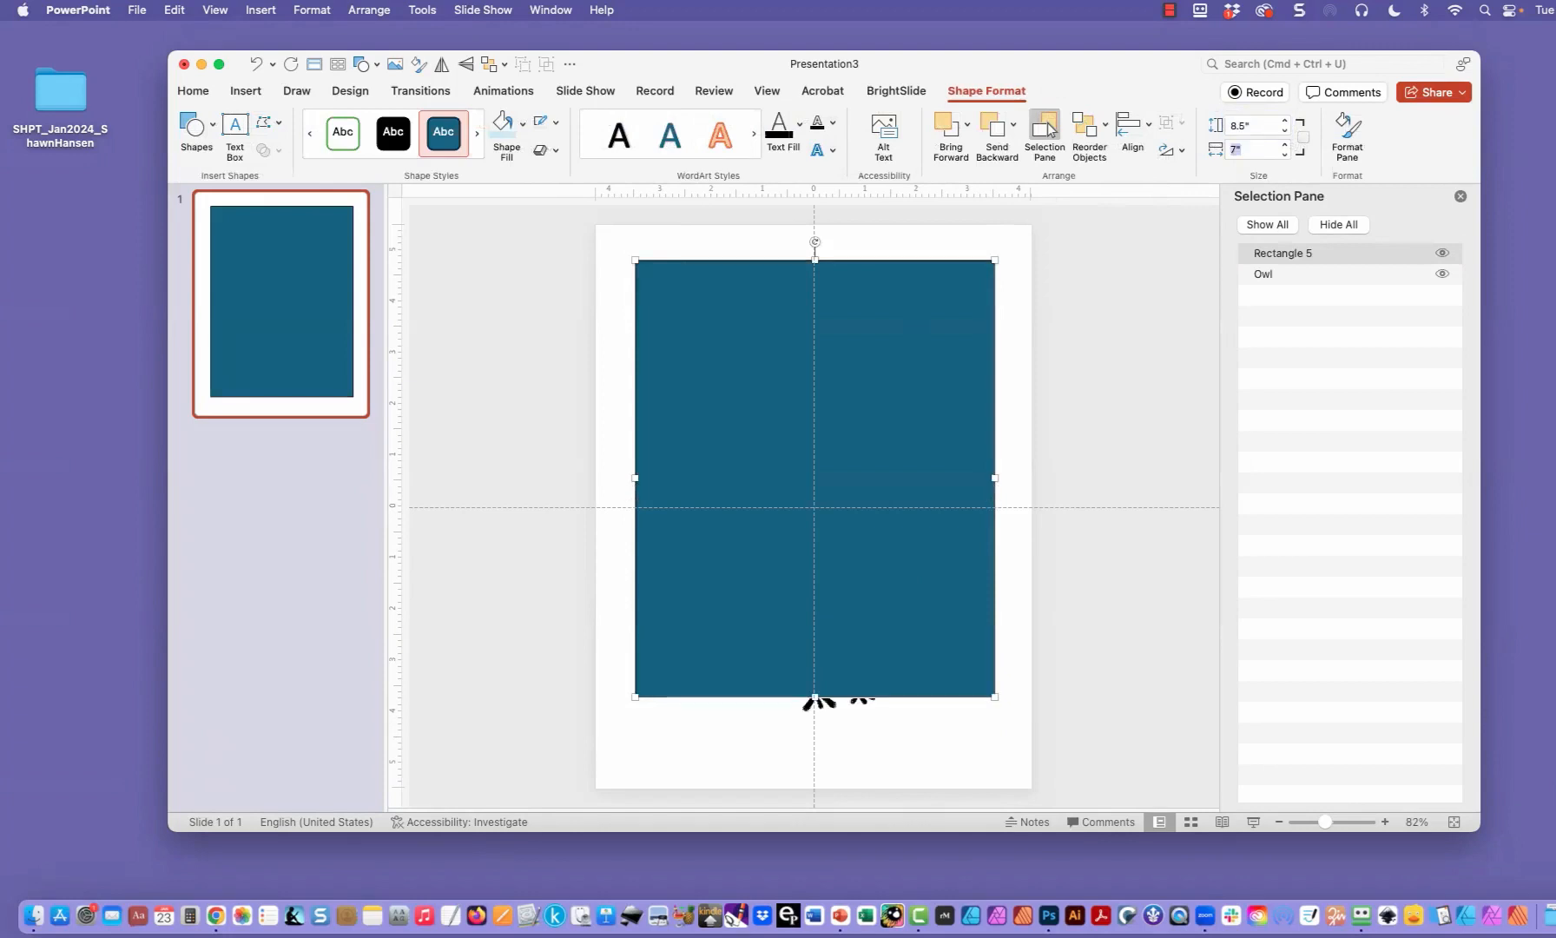
pyautogui.write('7')
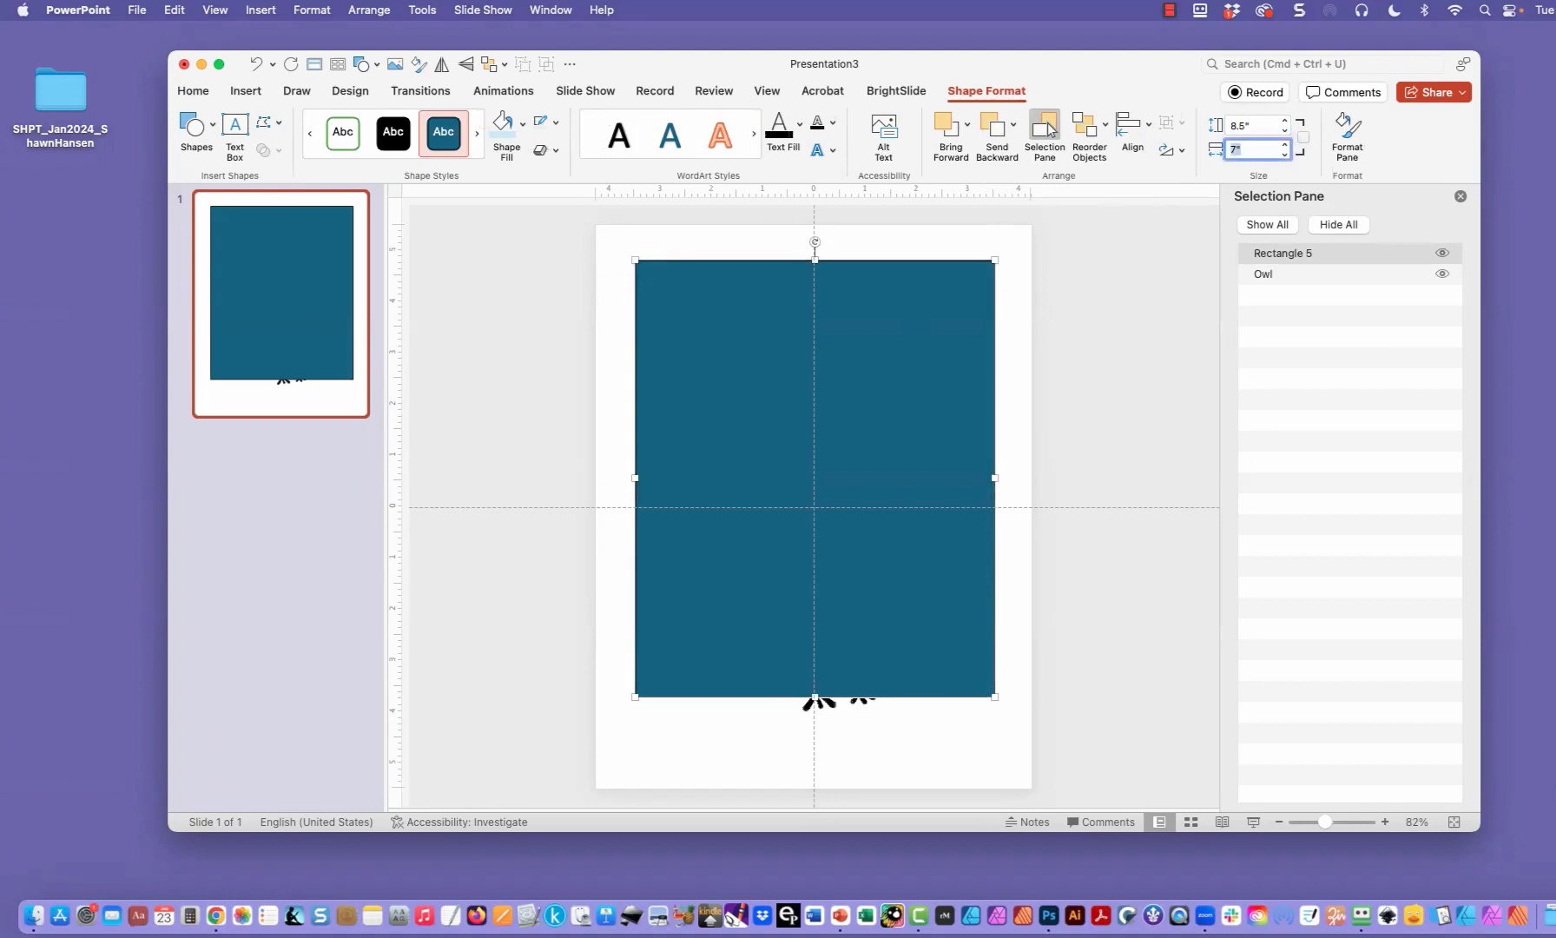
# Step: Remove the rectangle's fill and give it a black outline
pyautogui.click(523, 130)
pyautogui.click(573, 153)
pyautogui.click(556, 129)
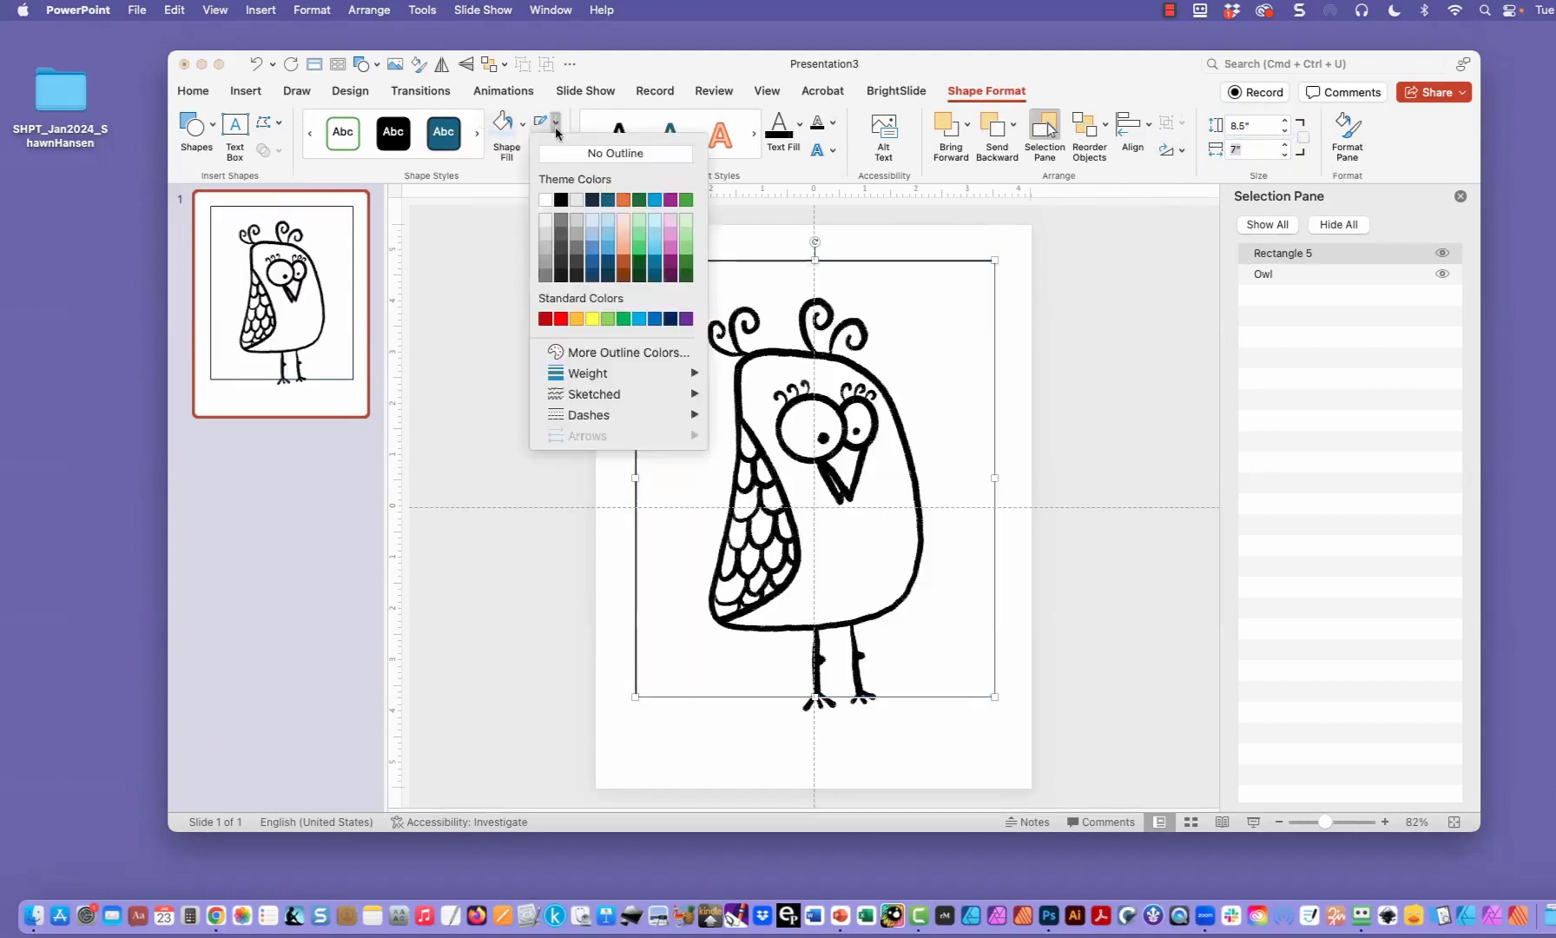
pyautogui.click(560, 201)
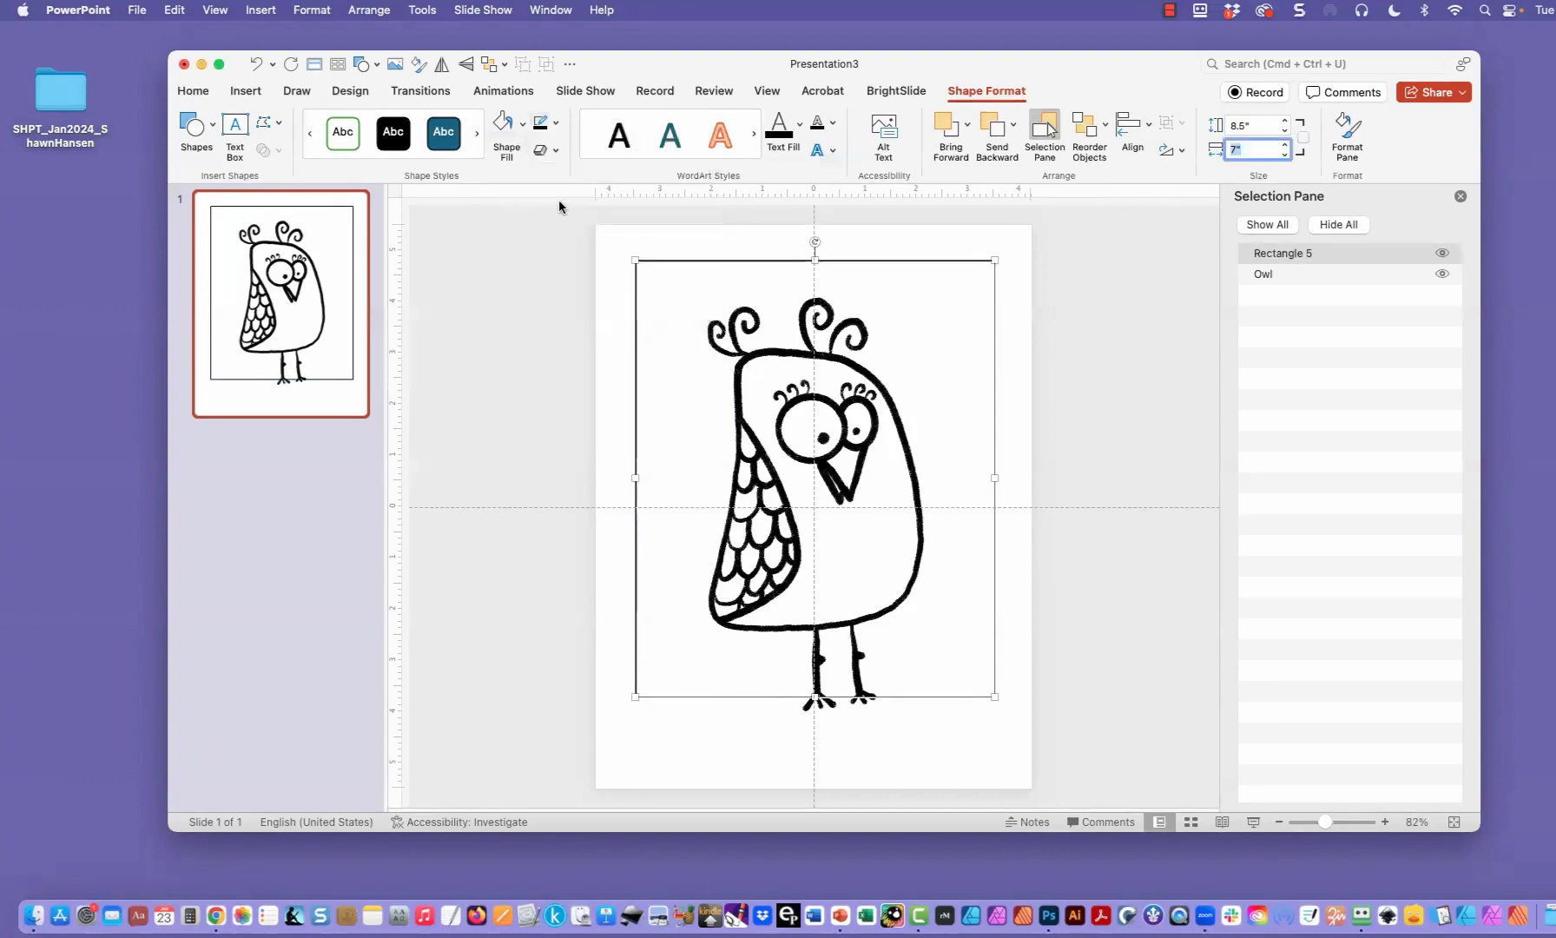
# Step: Rename the rectangle as Frame and move the Owl object above it in the stacking order
pyautogui.doubleClick(1259, 254)
pyautogui.write('Fram')
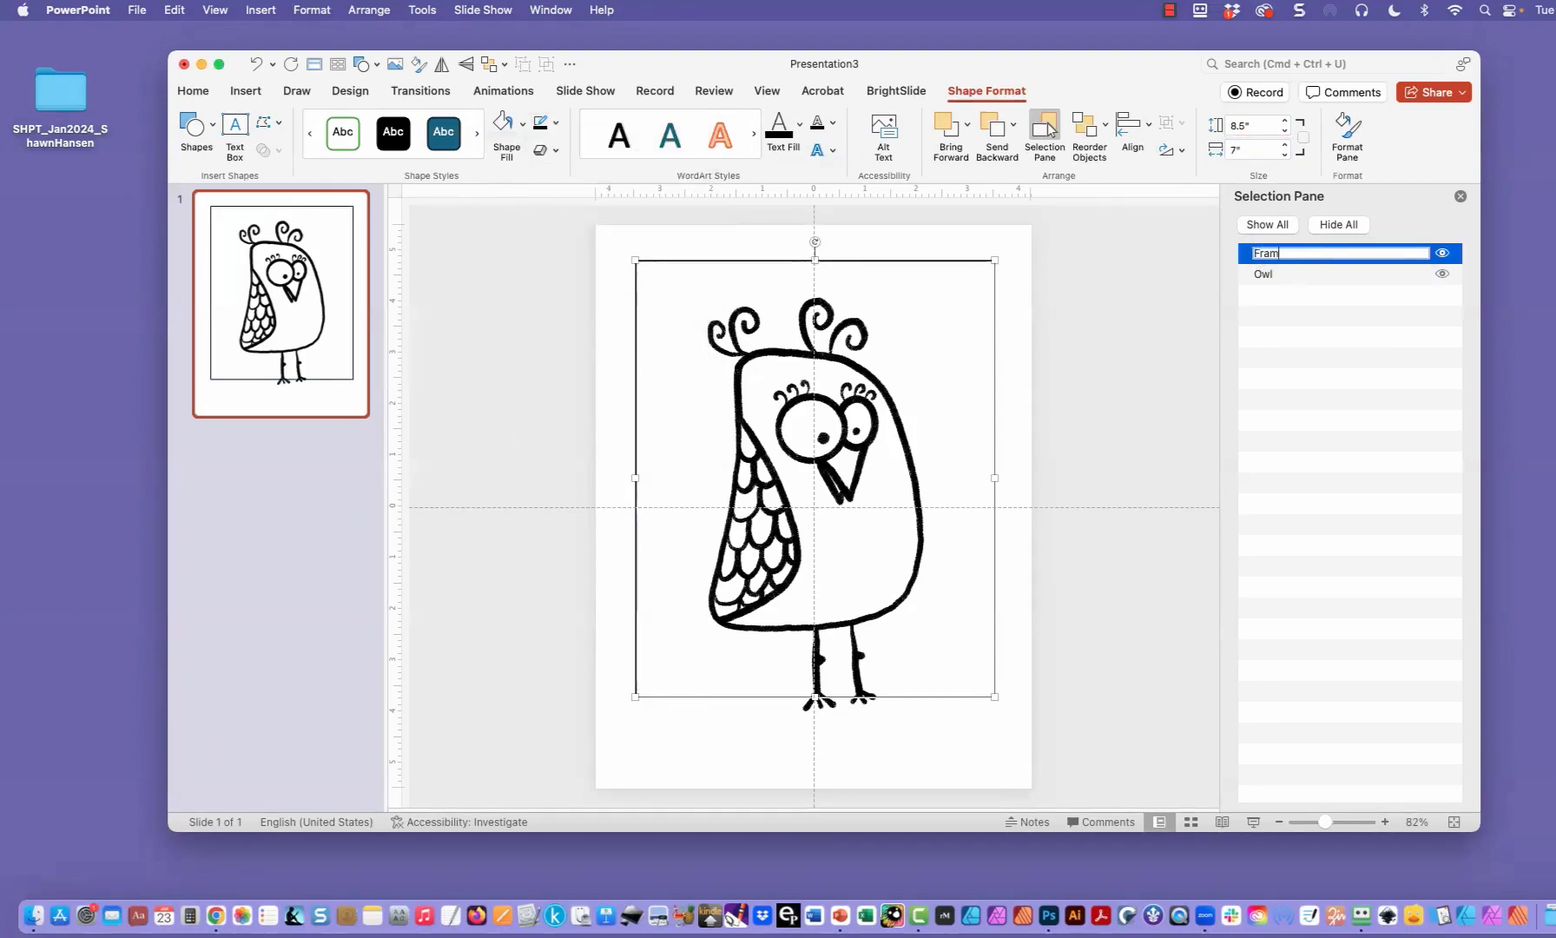
pyautogui.write('e')
pyautogui.press('Return')
pyautogui.moveTo(1264, 276); pyautogui.dragTo(1258, 248)
# Step: Center the frame horizontally on the slide
pyautogui.click(715, 259)
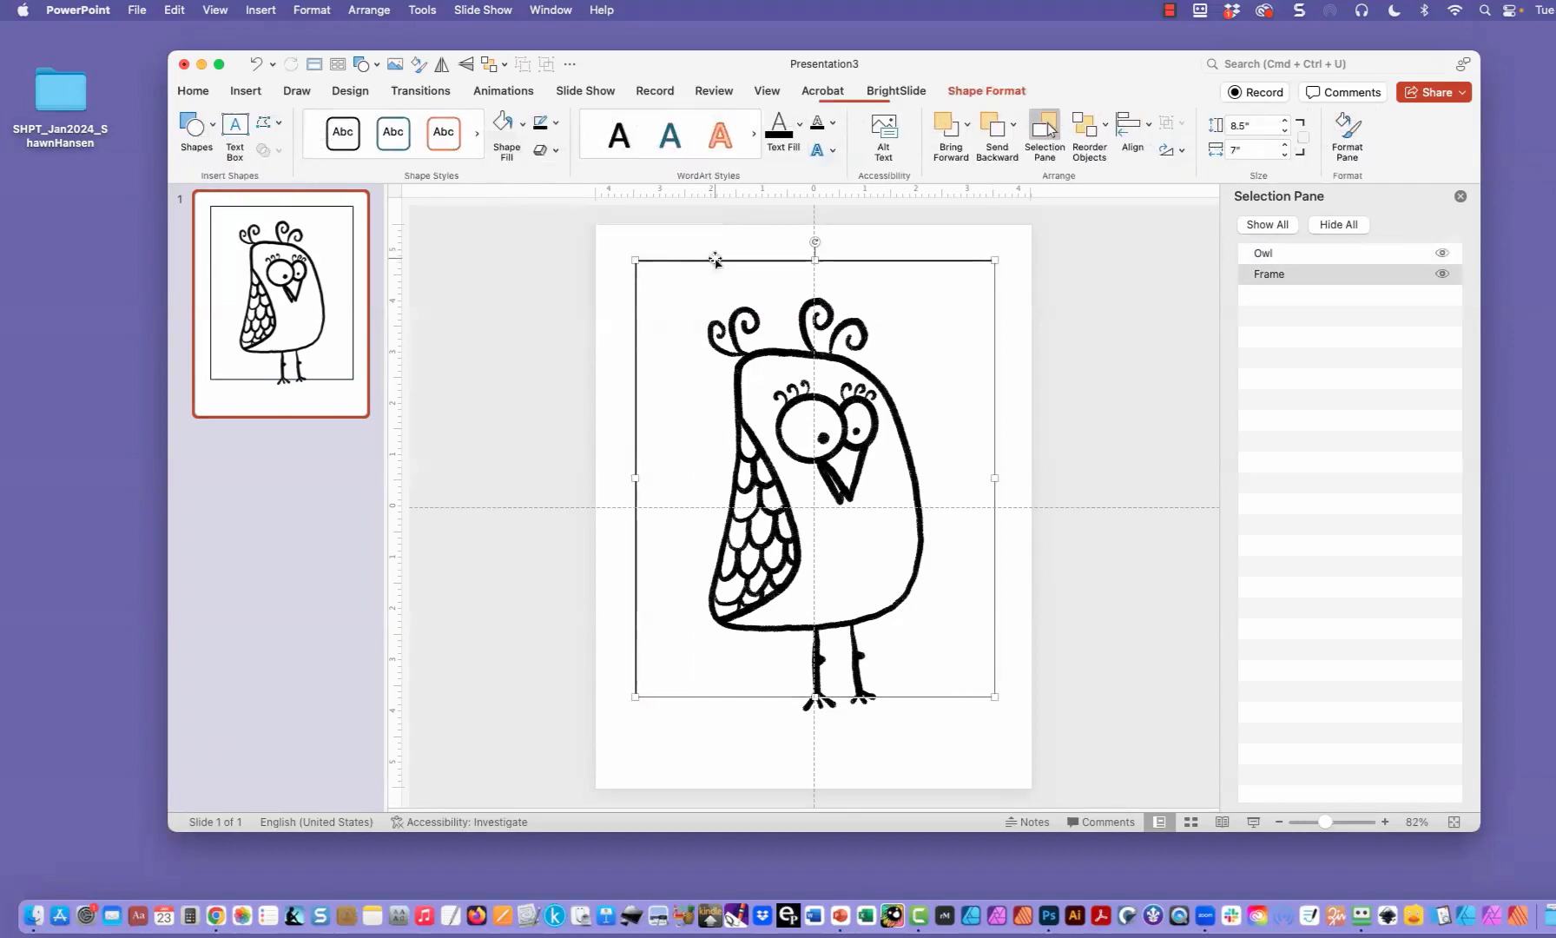
pyautogui.click(1133, 131)
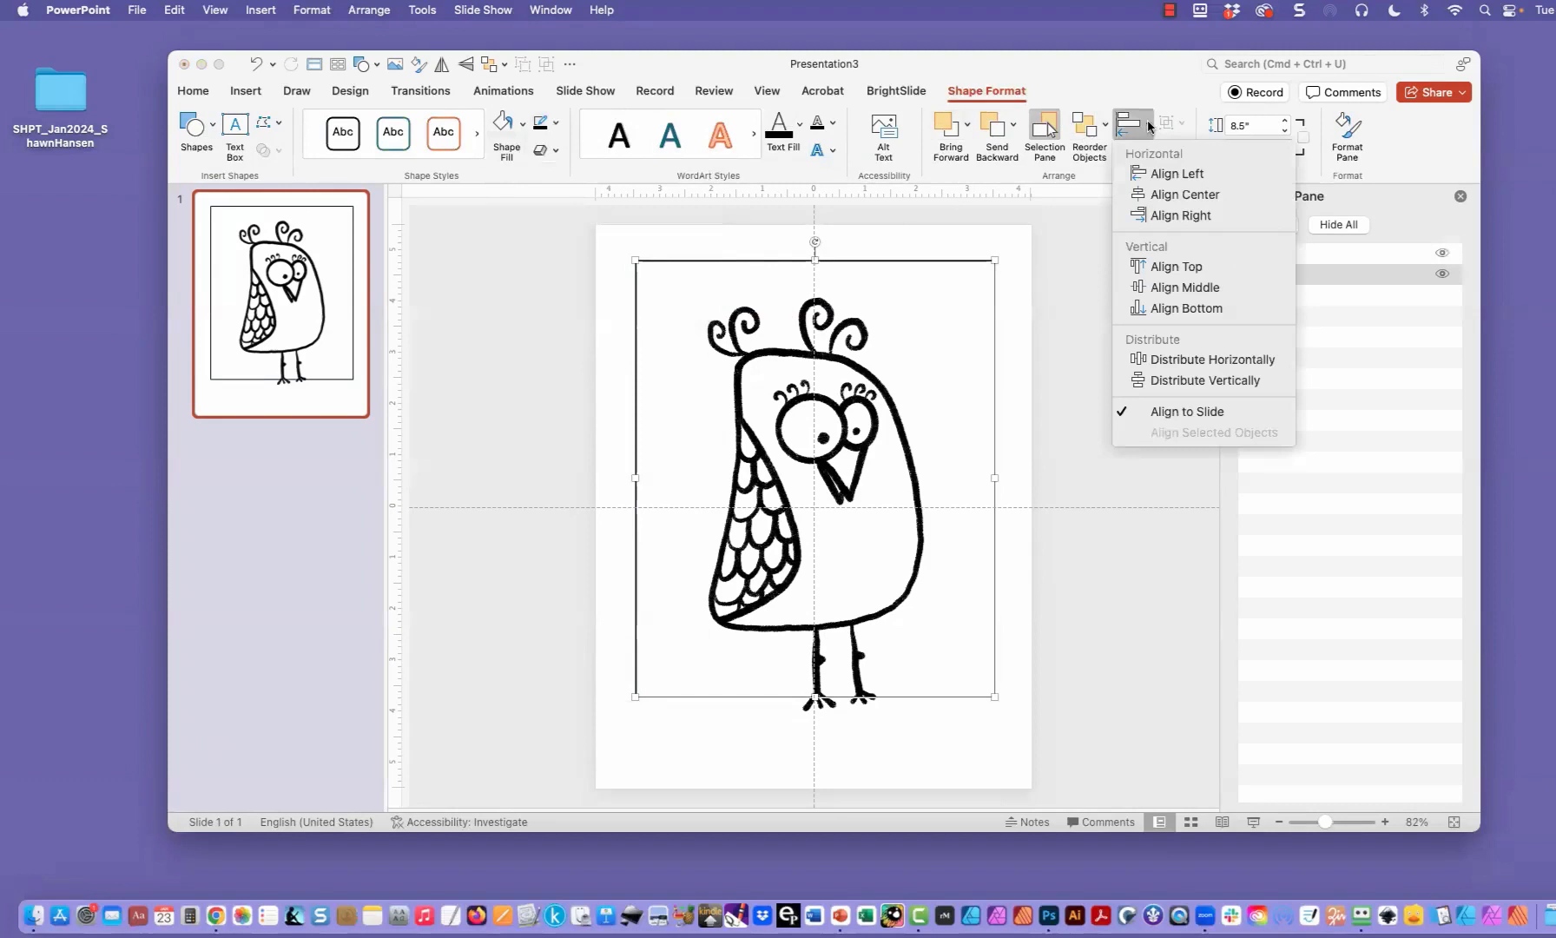
pyautogui.click(1171, 196)
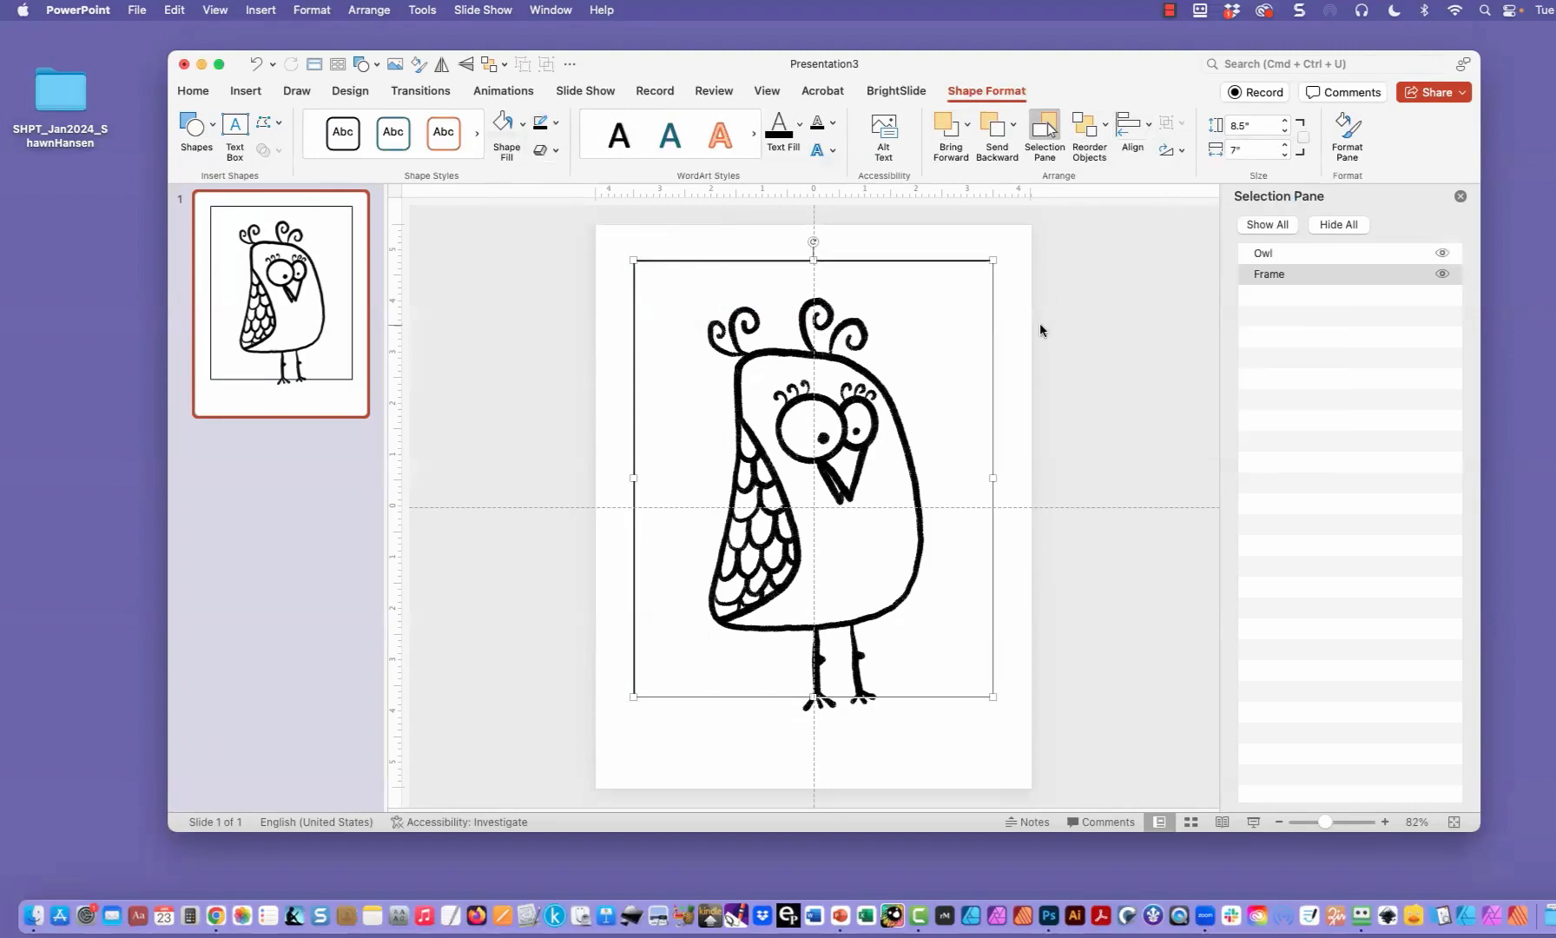
# Step: Move the owl picture up so that the whole bird sits centered inside the frame, and deselect it
pyautogui.click(764, 401)
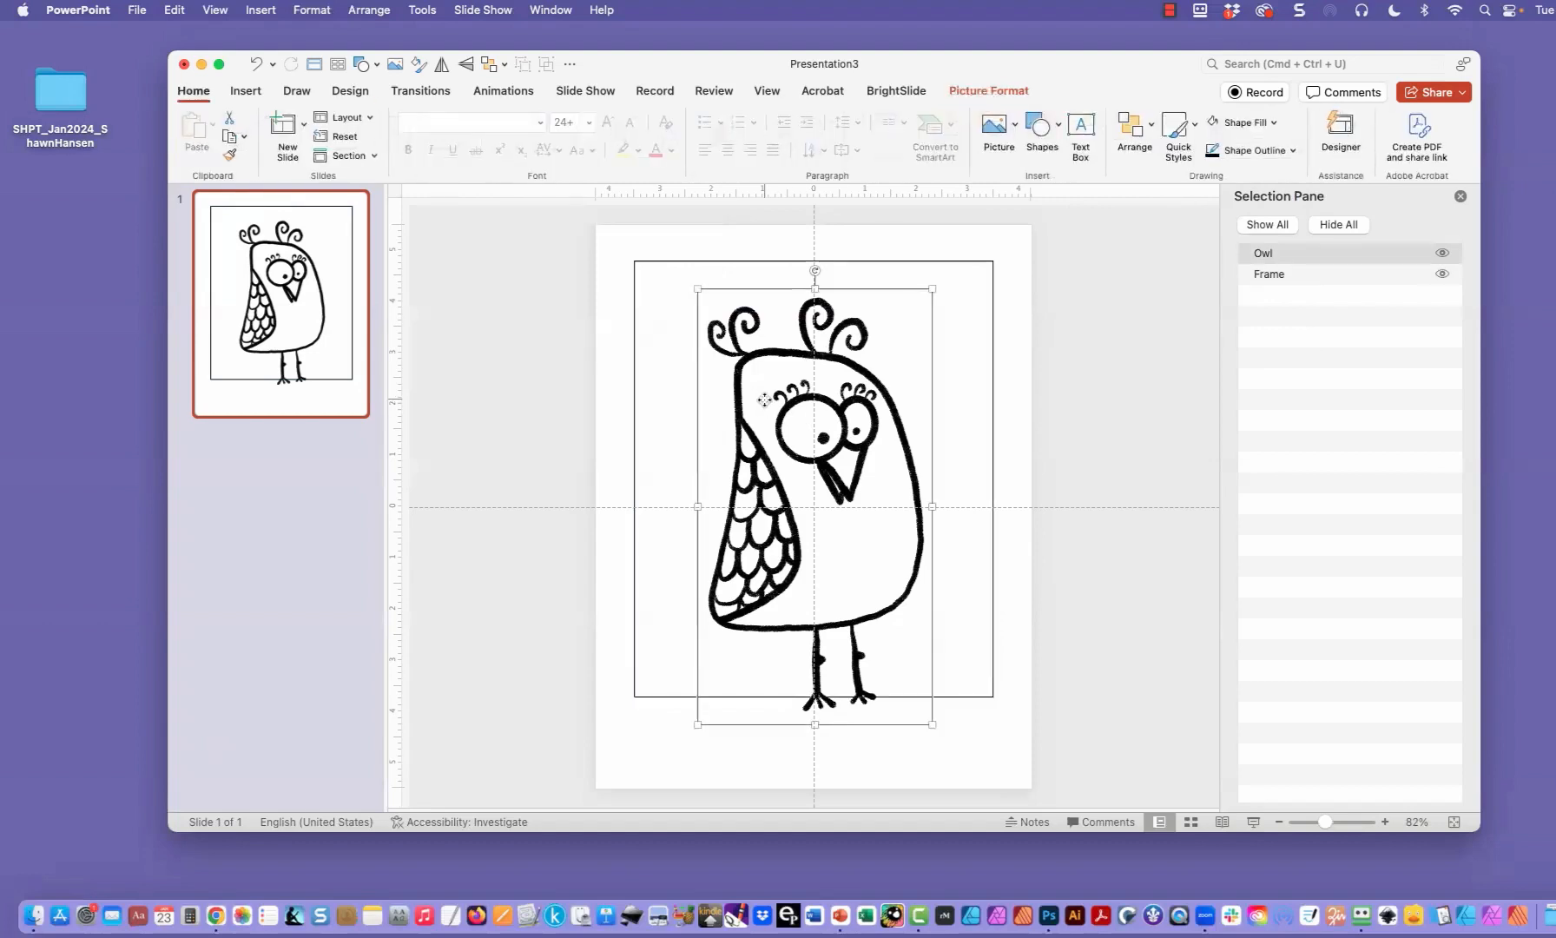
pyautogui.moveTo(764, 400); pyautogui.dragTo(765, 373)
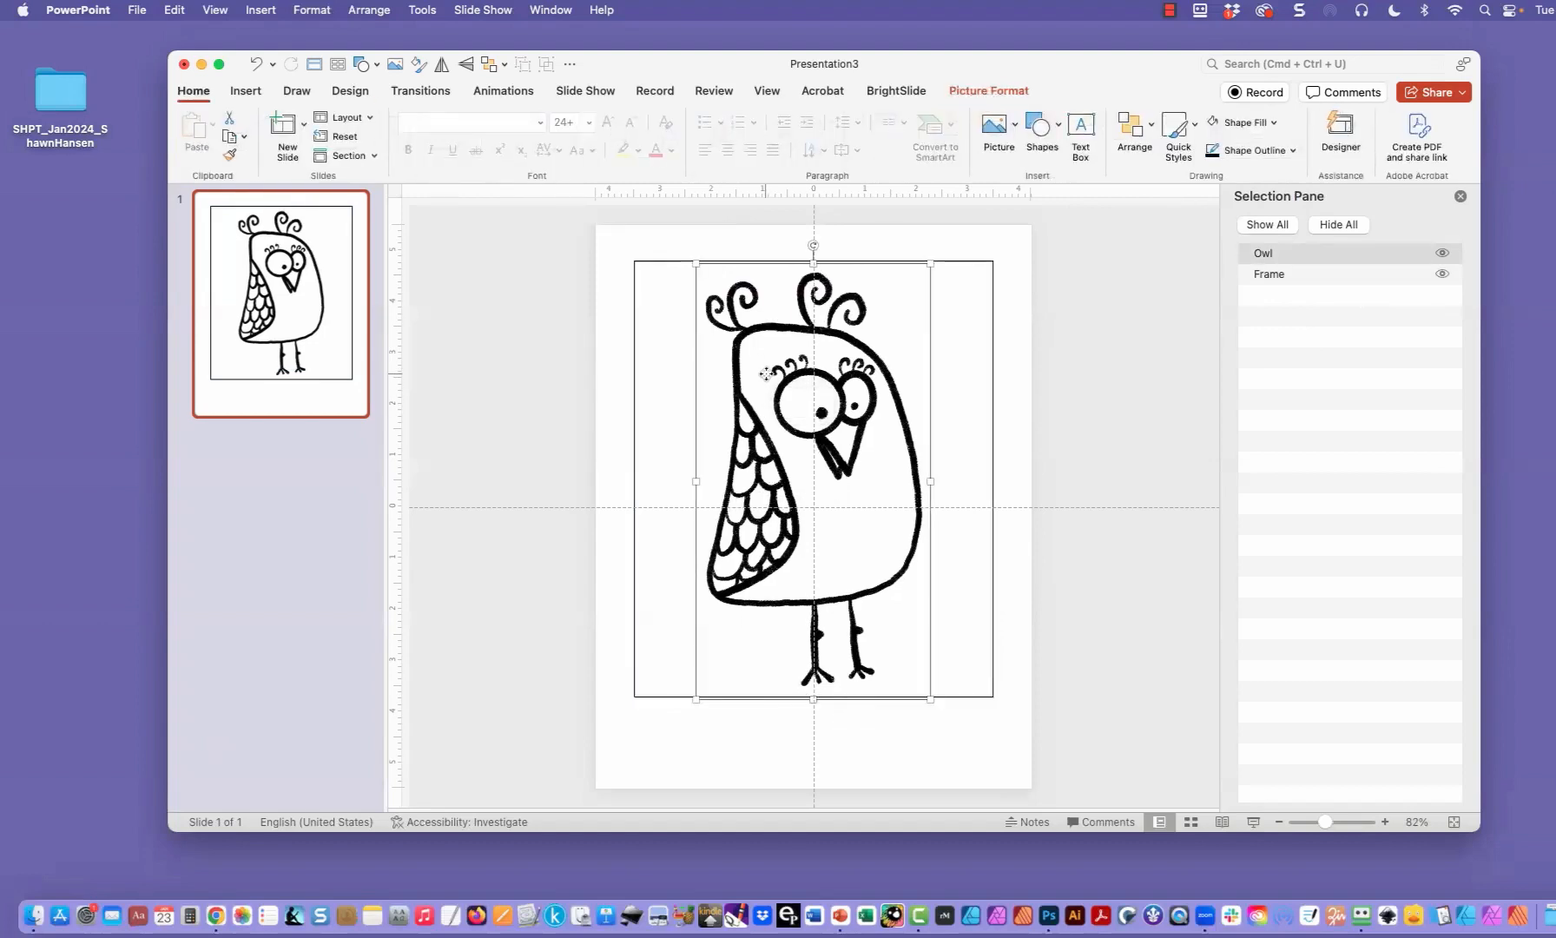
pyautogui.click(544, 396)
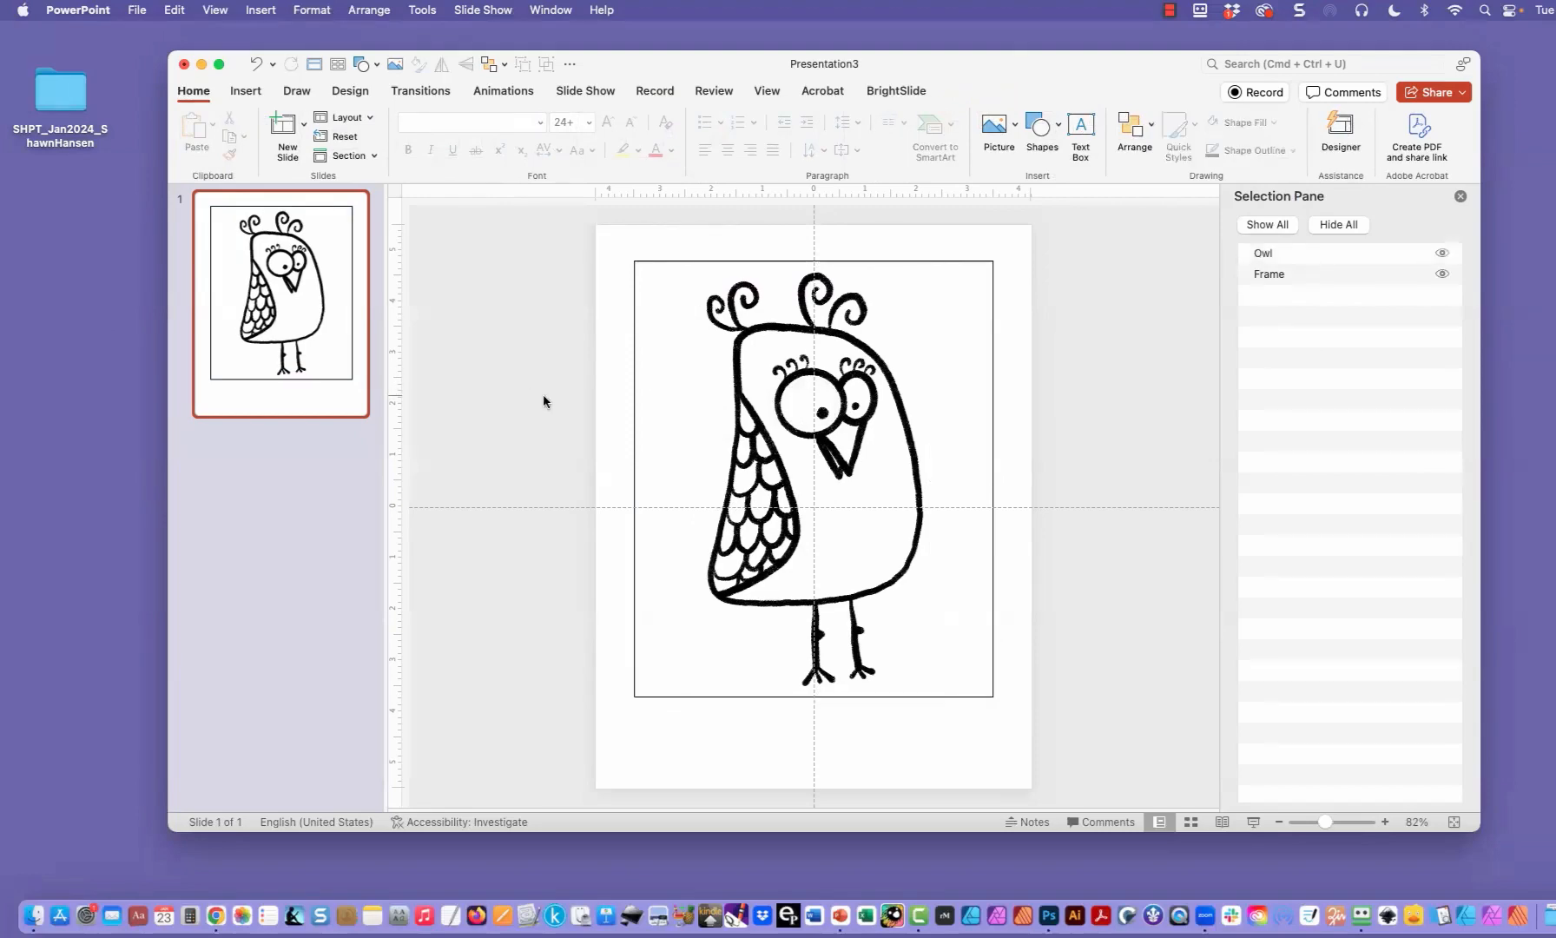
# Step: Save the presentation to the Desktop as CBN-Owl.pptx, accepting the file properties
pyautogui.press('super+s')
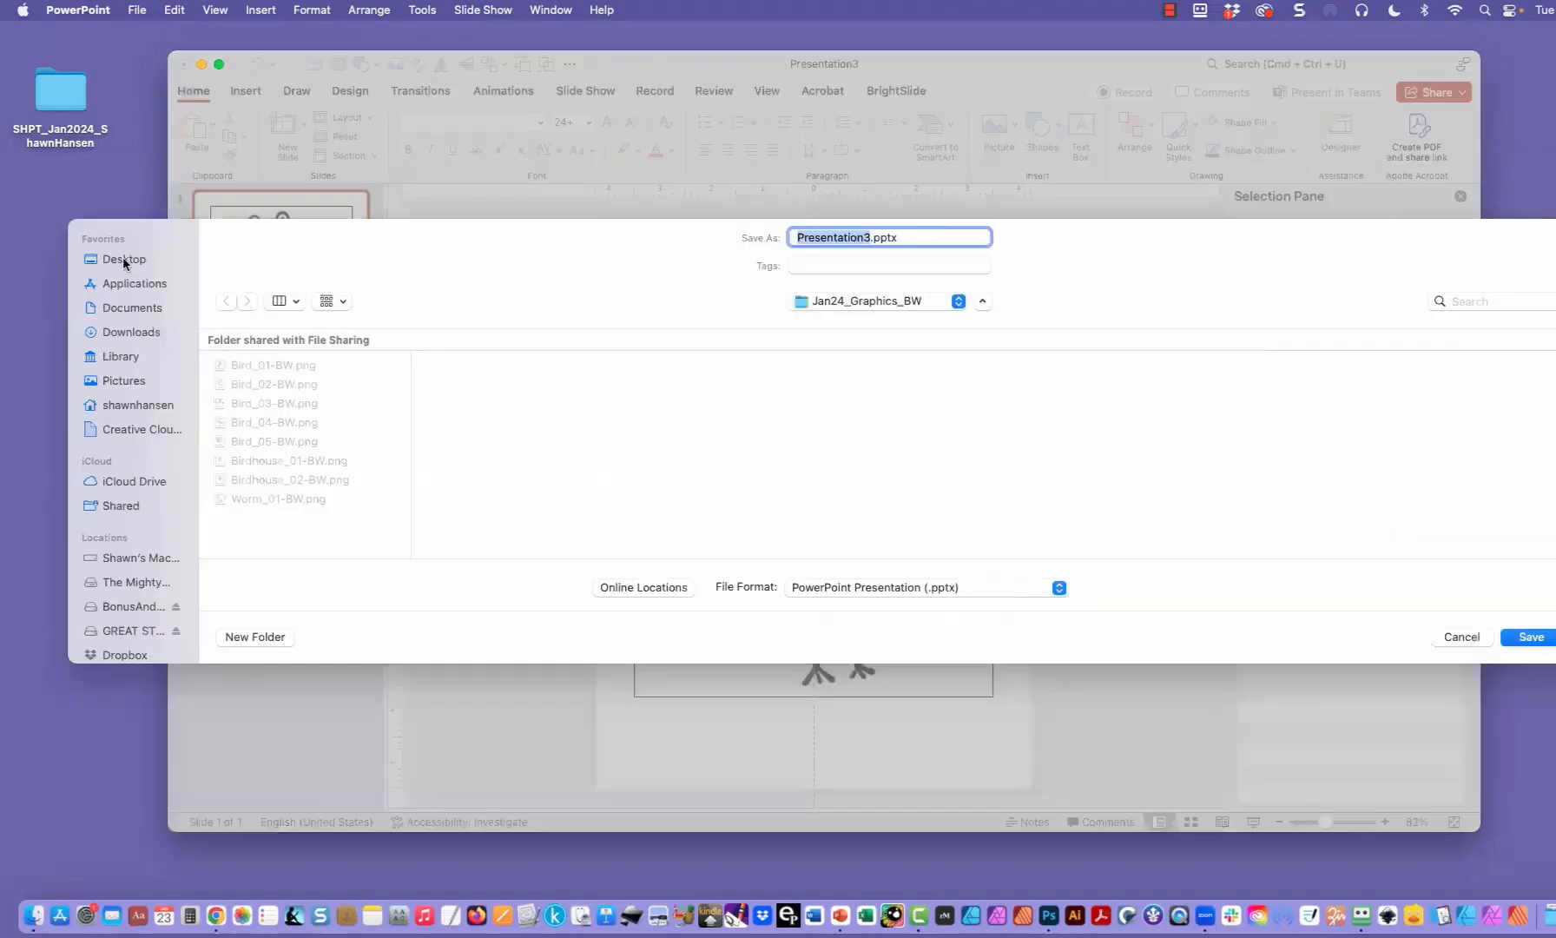
pyautogui.click(123, 258)
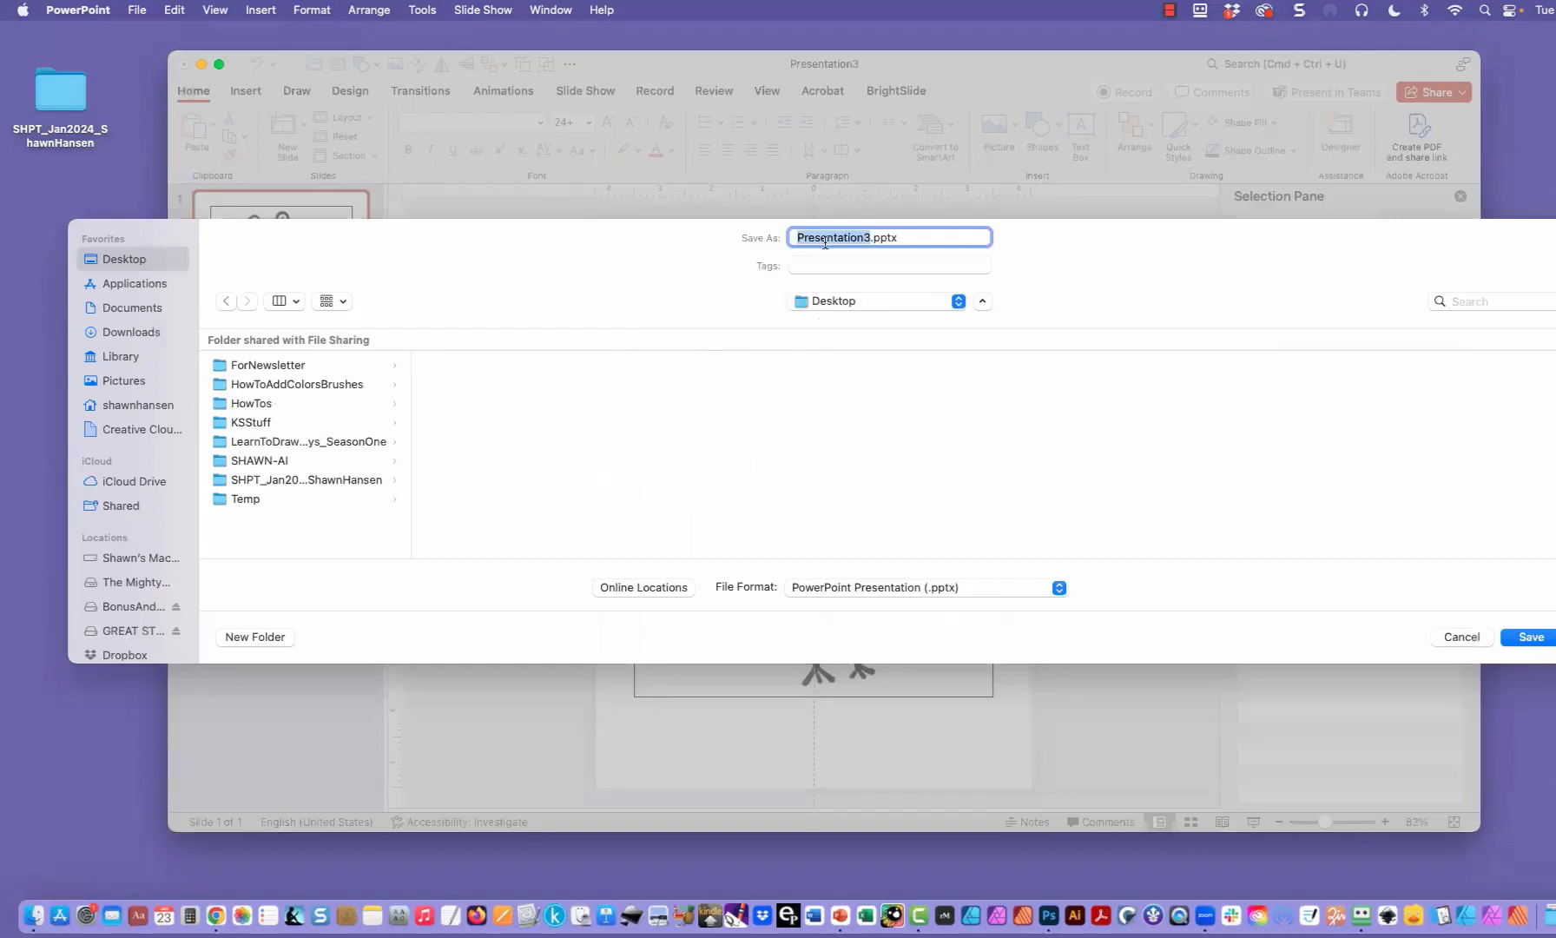
pyautogui.write('CBN-Owl')
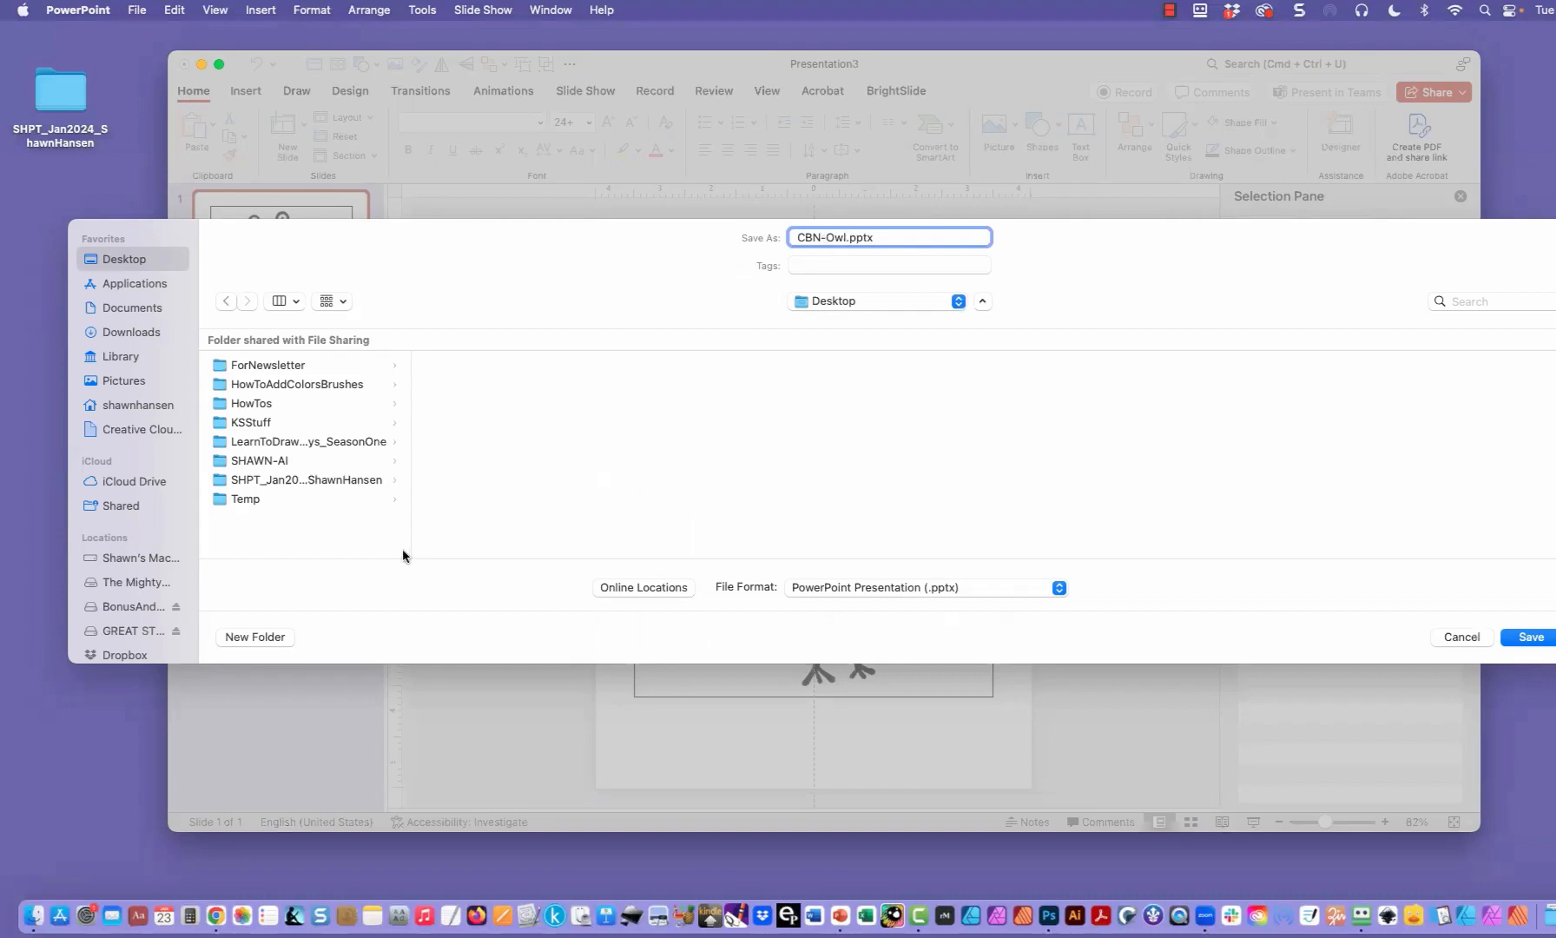
pyautogui.press('Return')
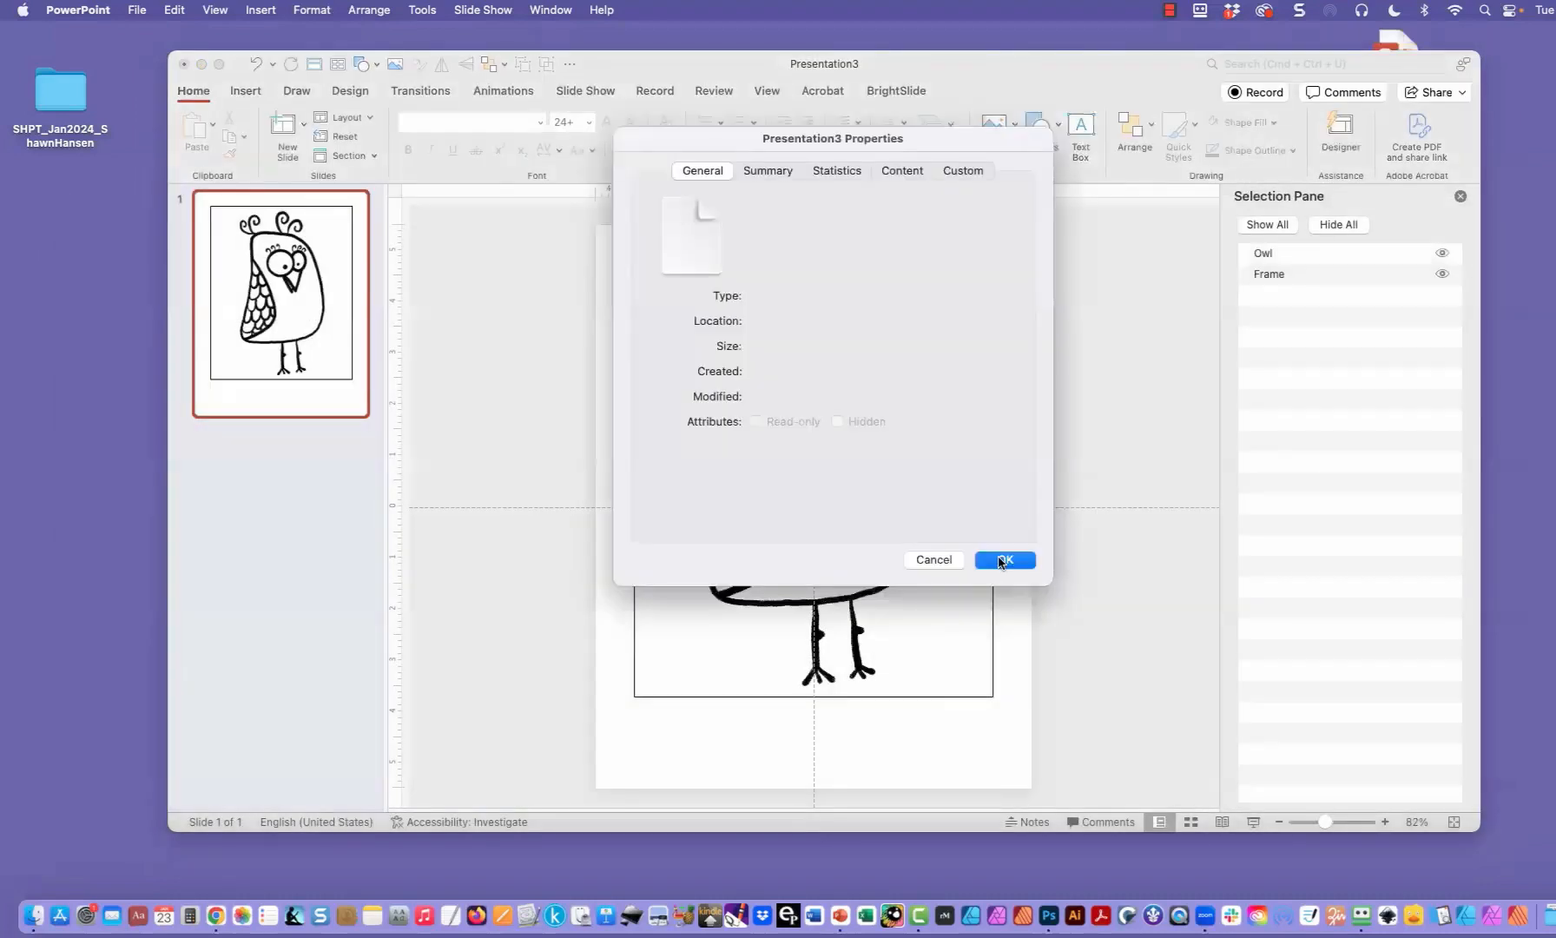
pyautogui.click(1003, 560)
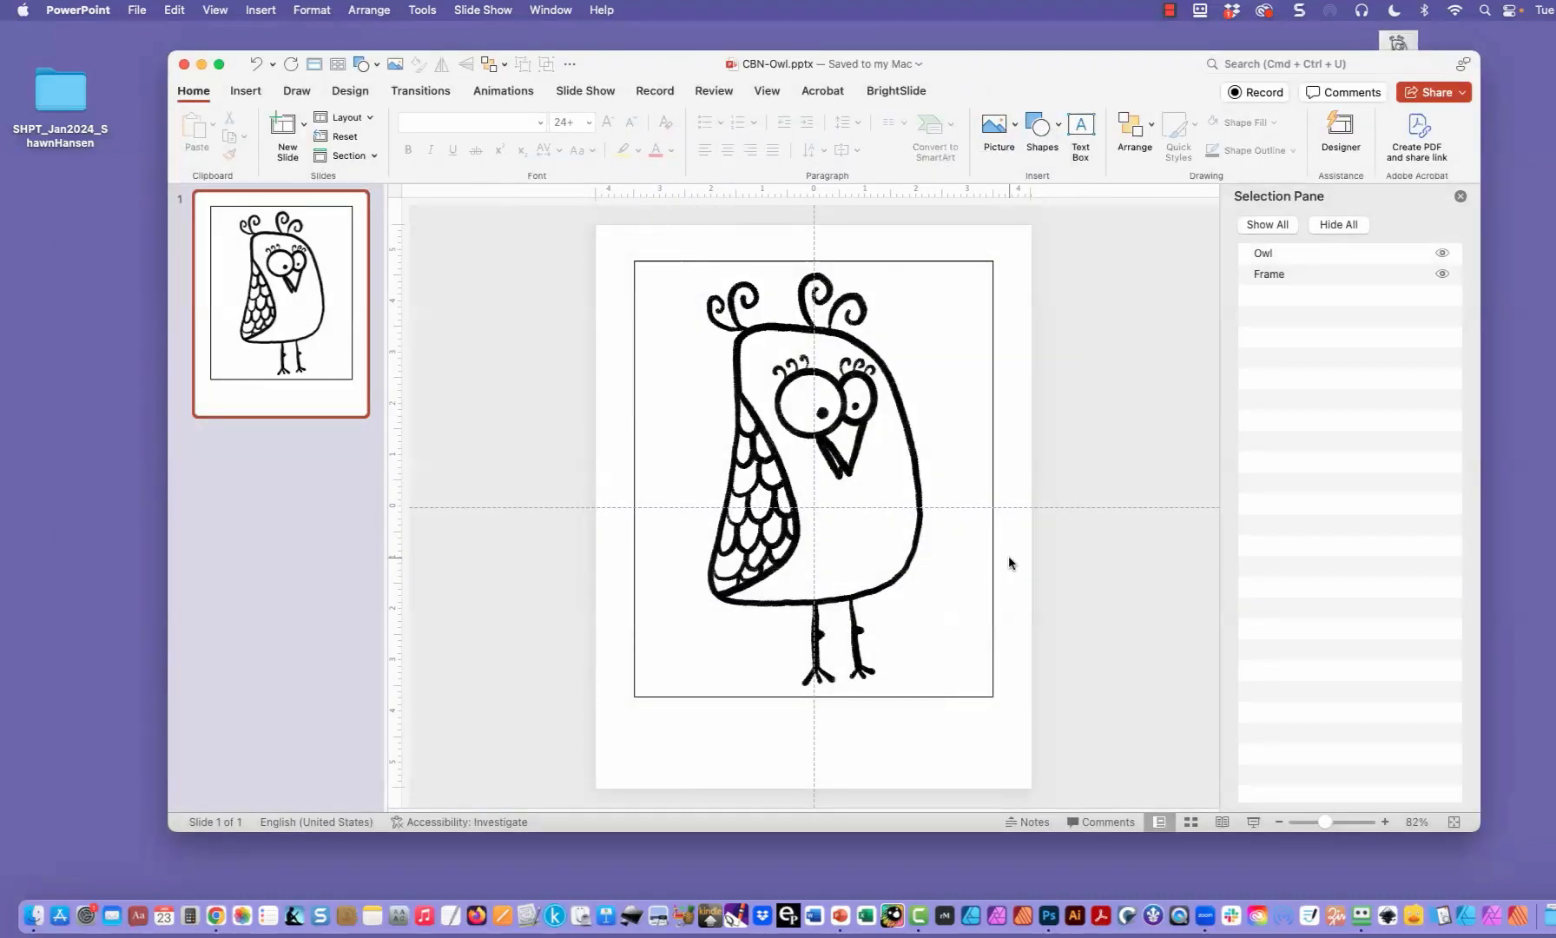
# Step: Insert a table with five columns and one row, and apply the plain style without fill or gridlines
pyautogui.click(248, 93)
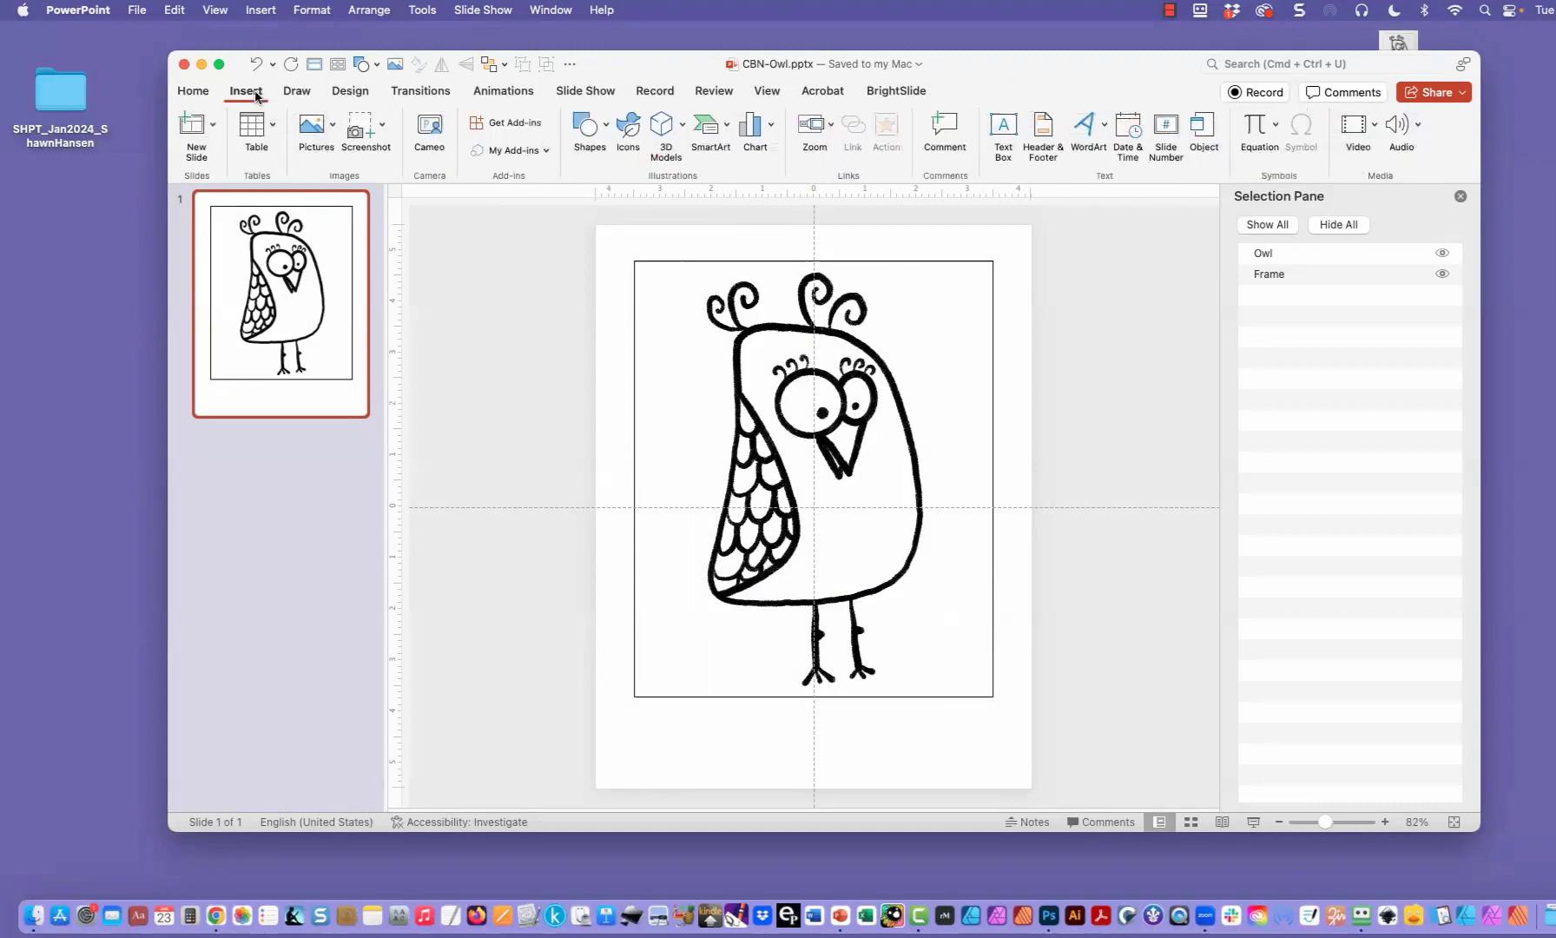
pyautogui.click(269, 129)
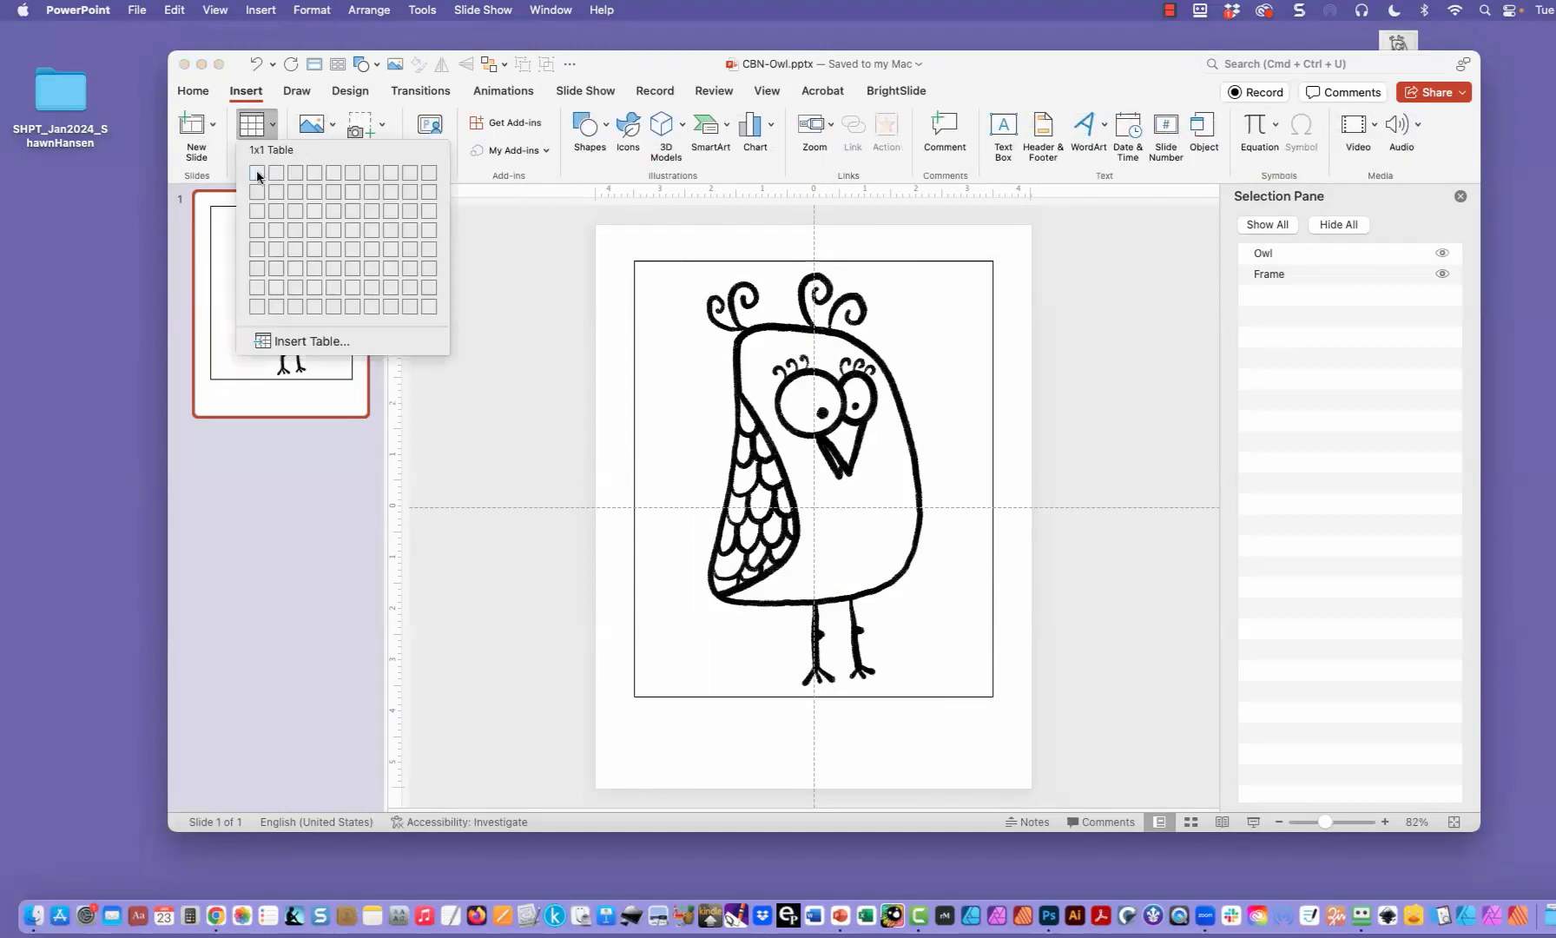
pyautogui.click(337, 173)
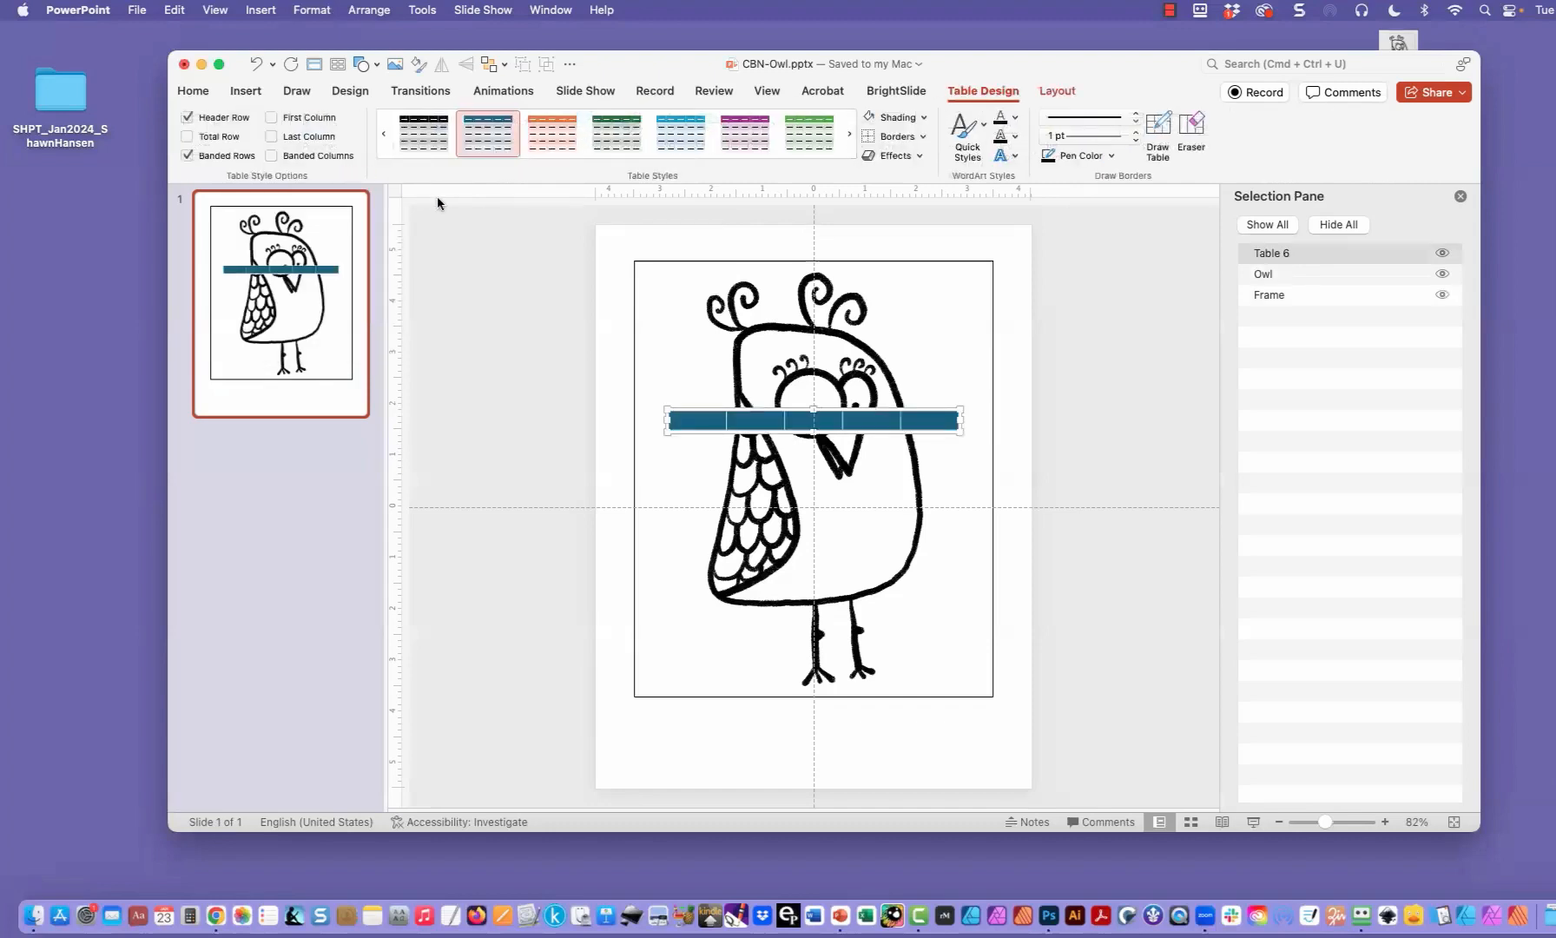
pyautogui.click(617, 163)
pyautogui.click(406, 243)
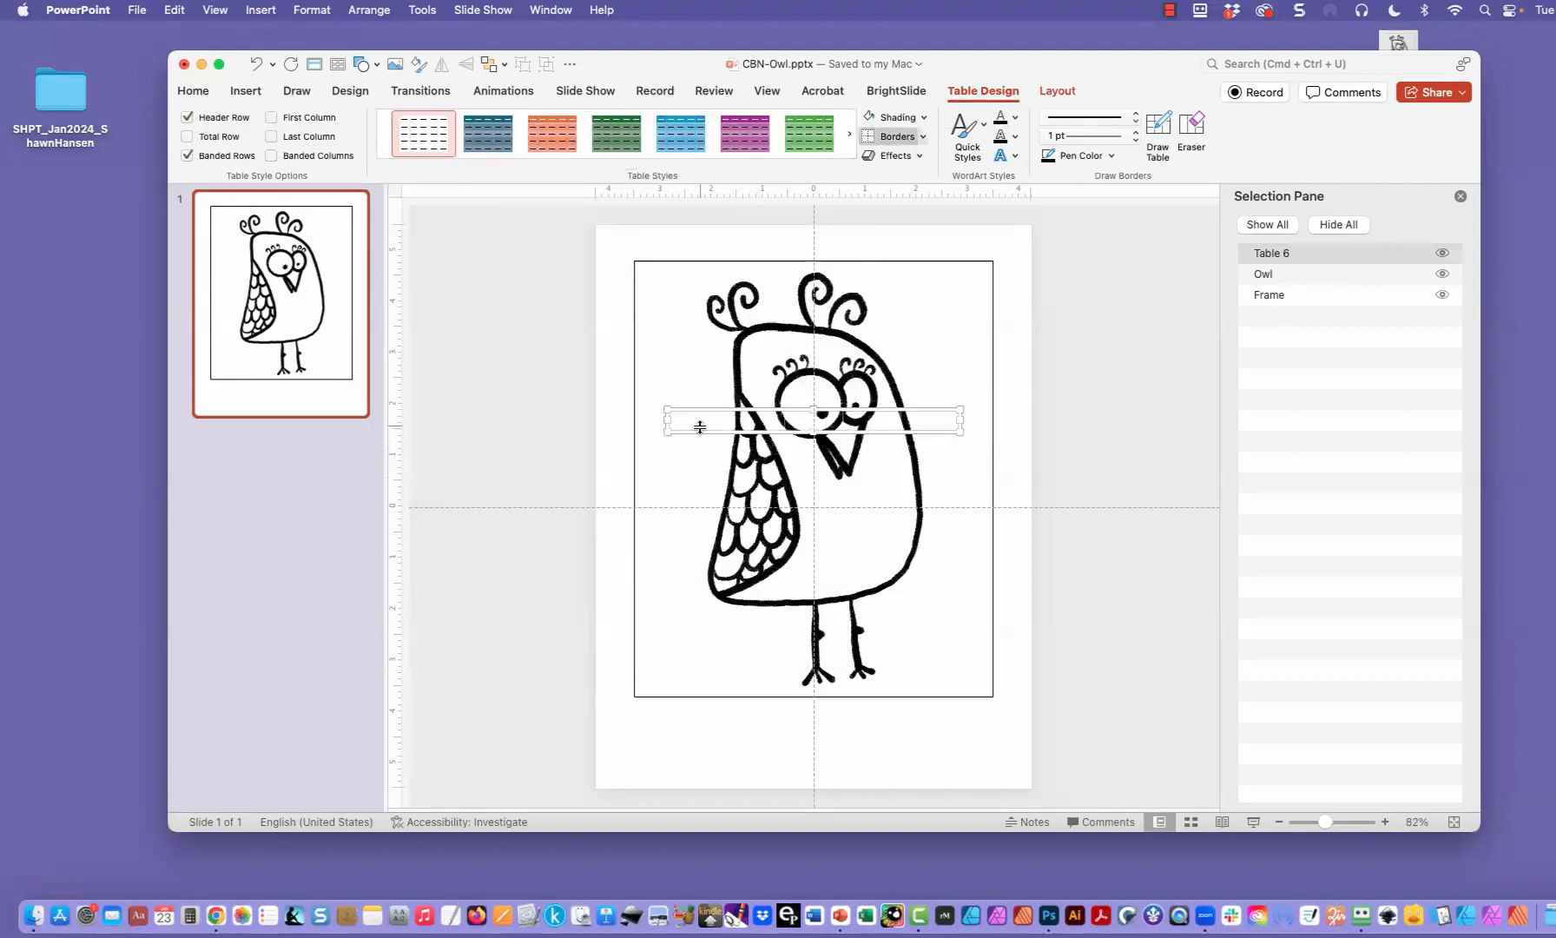
# Step: Apply all borders to the five-column table and move it just below the owl's frame
pyautogui.click(925, 137)
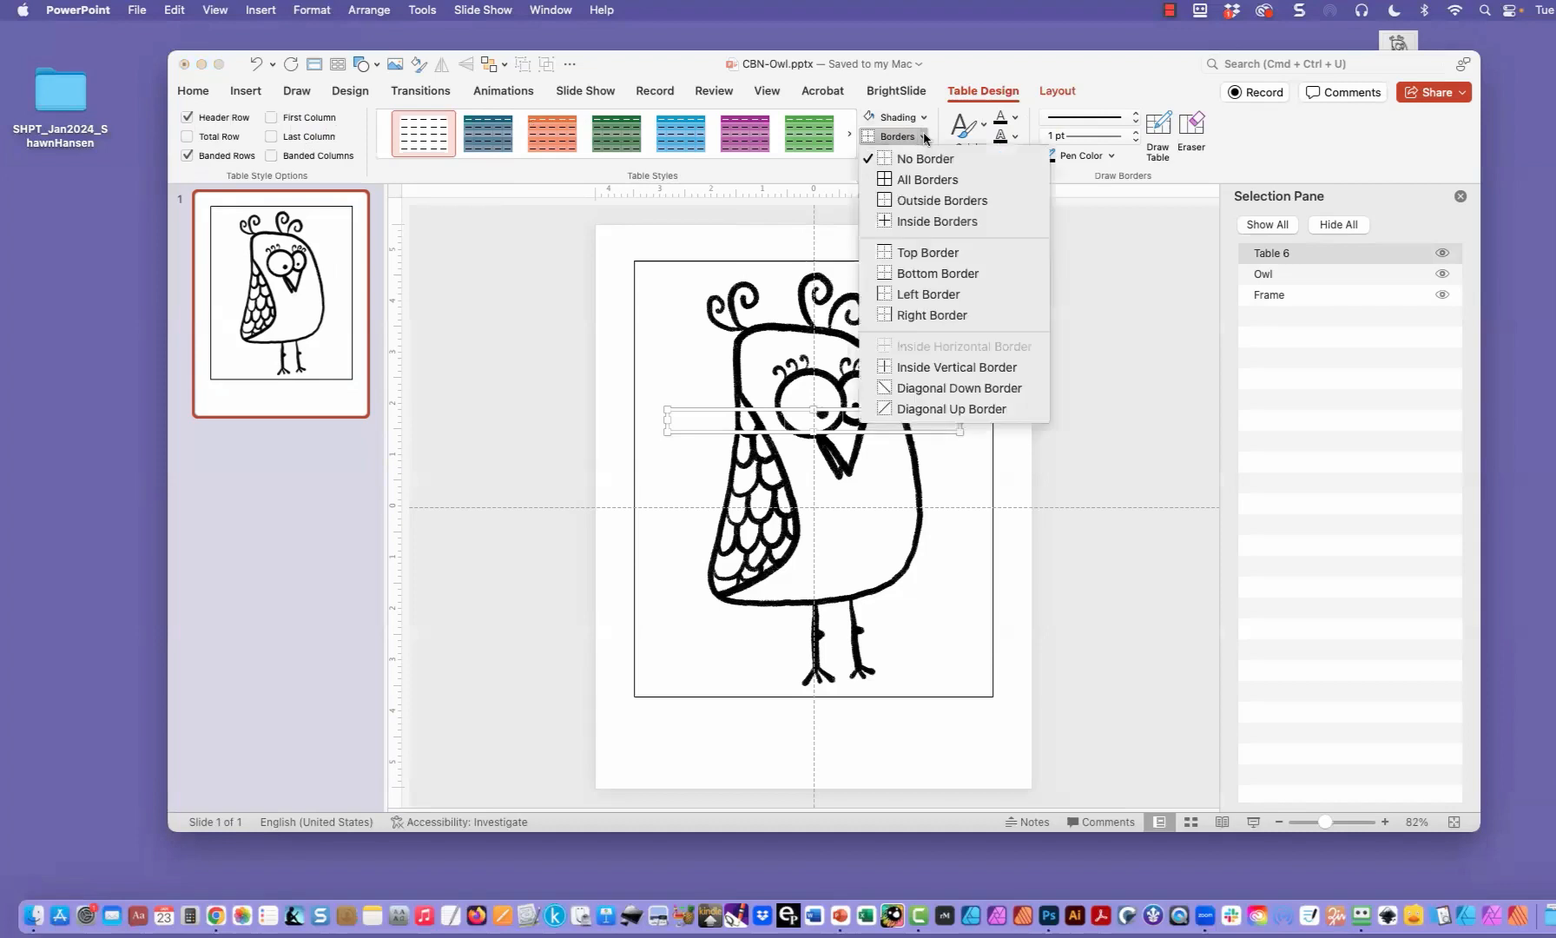
pyautogui.click(923, 180)
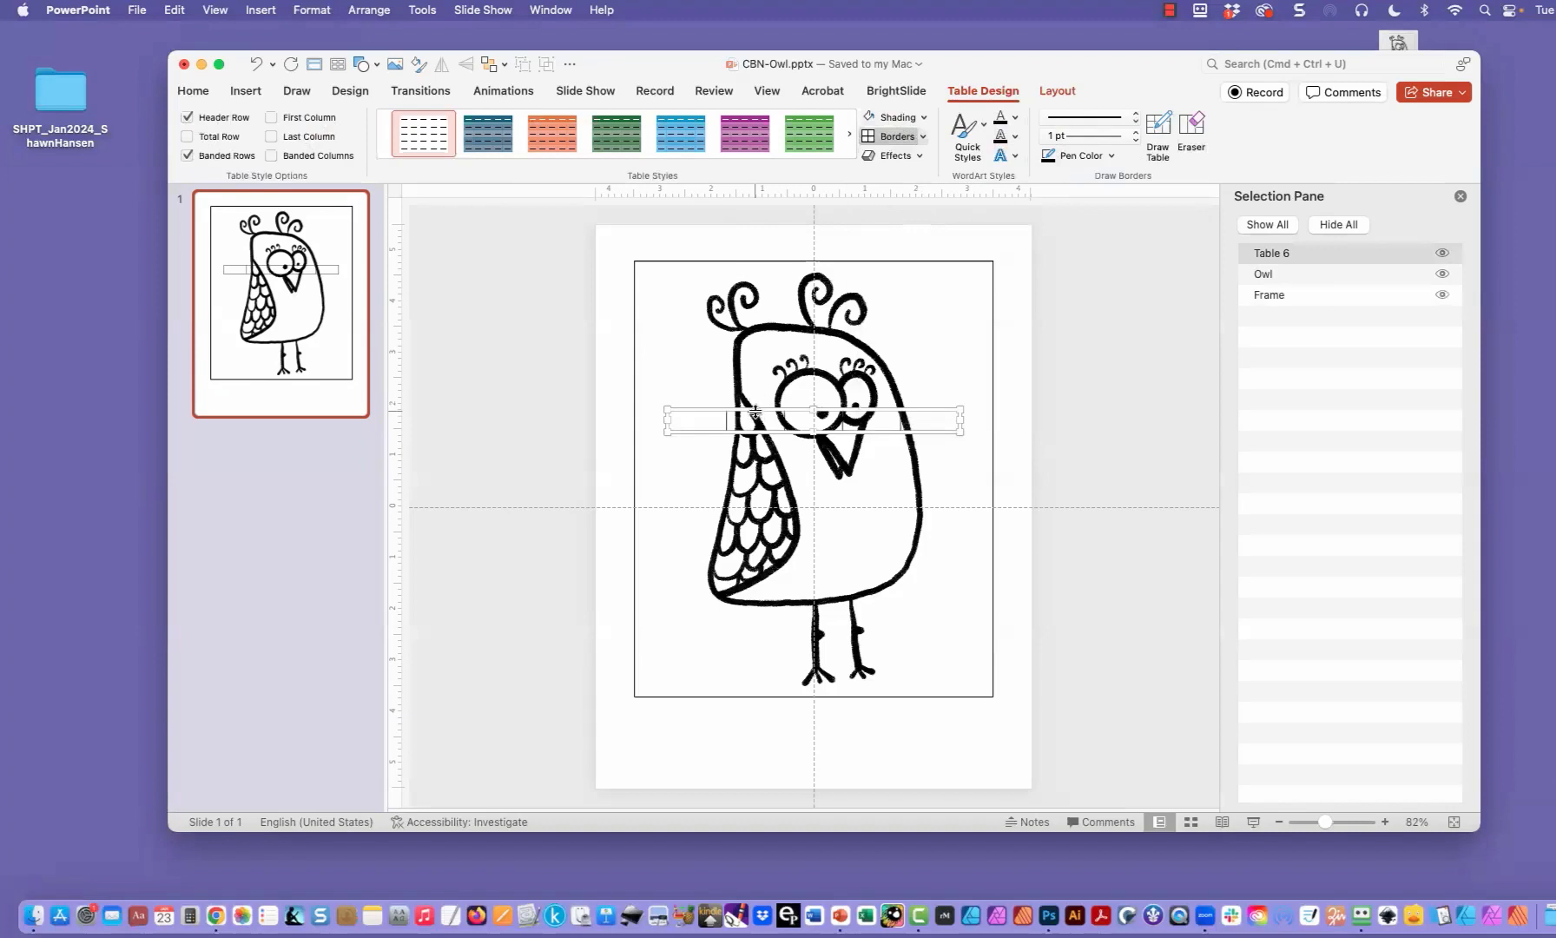
pyautogui.moveTo(755, 411); pyautogui.dragTo(751, 701)
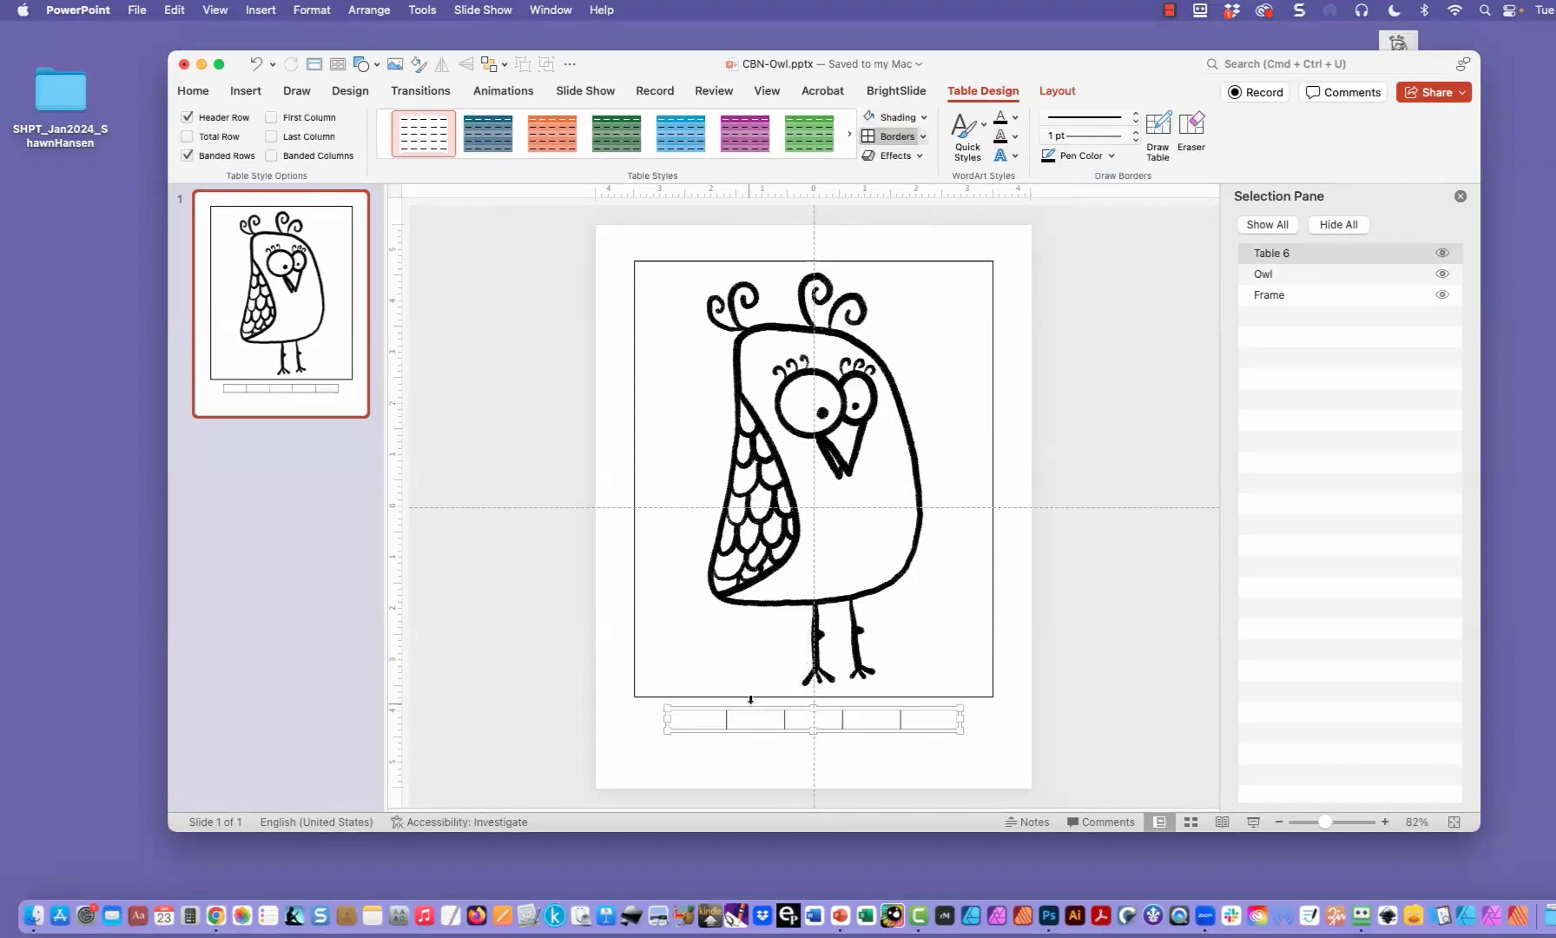
# Step: Set the table's height to 0.5" and width to 7", and align it with the frame's edges just beneath it
pyautogui.click(1059, 93)
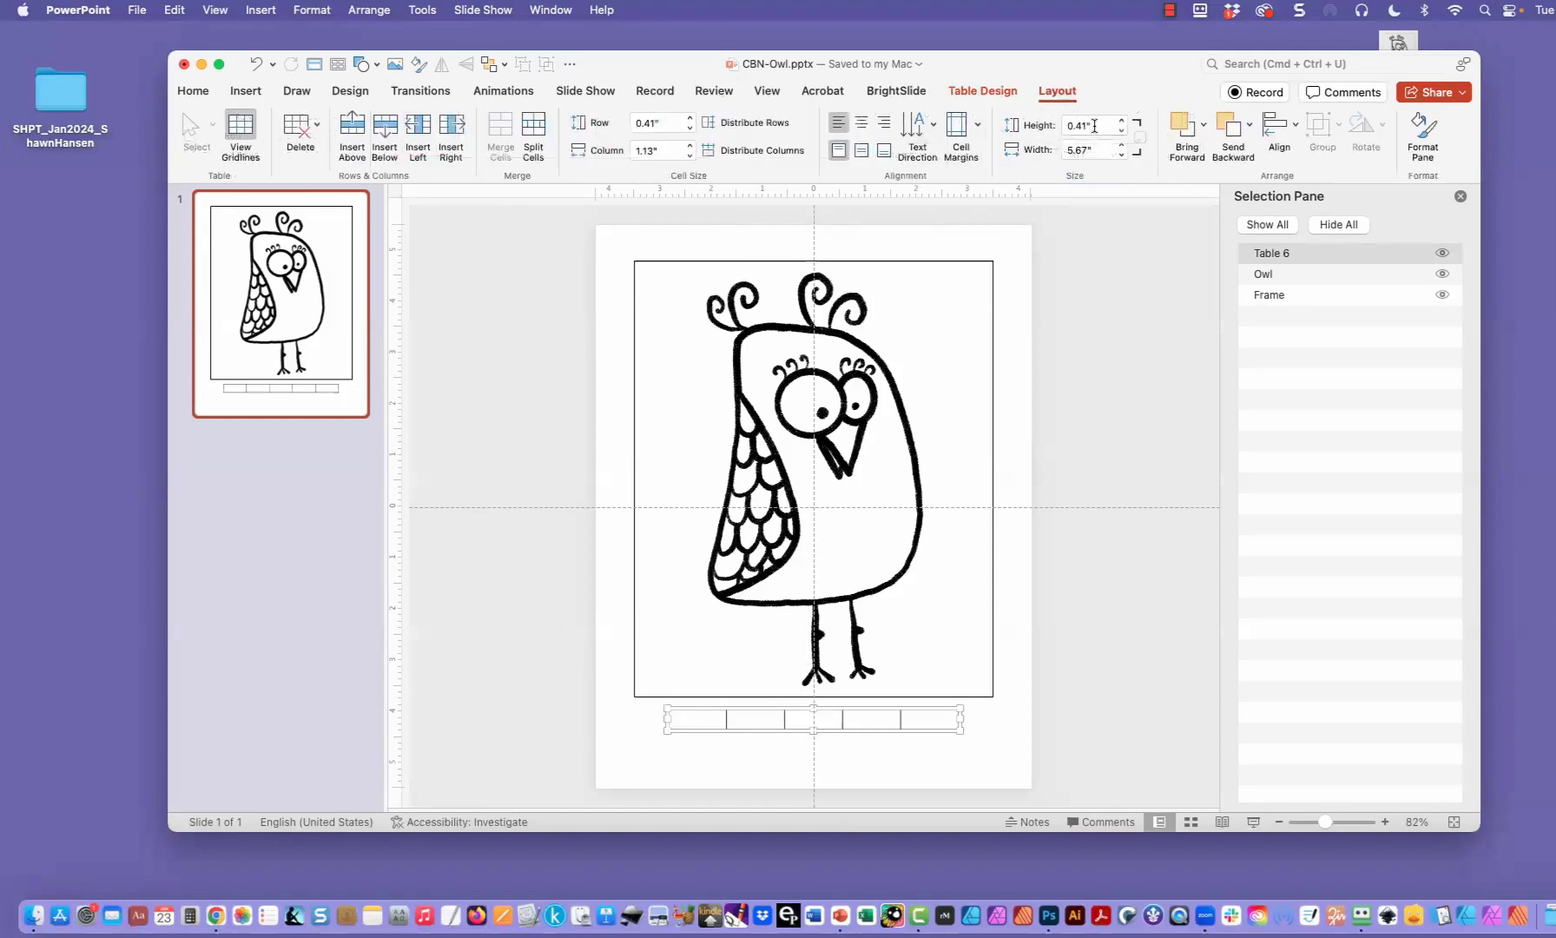
pyautogui.moveTo(1094, 126); pyautogui.dragTo(1054, 127)
pyautogui.press('BackSpace')
pyautogui.write('.5')
pyautogui.press('Tab')
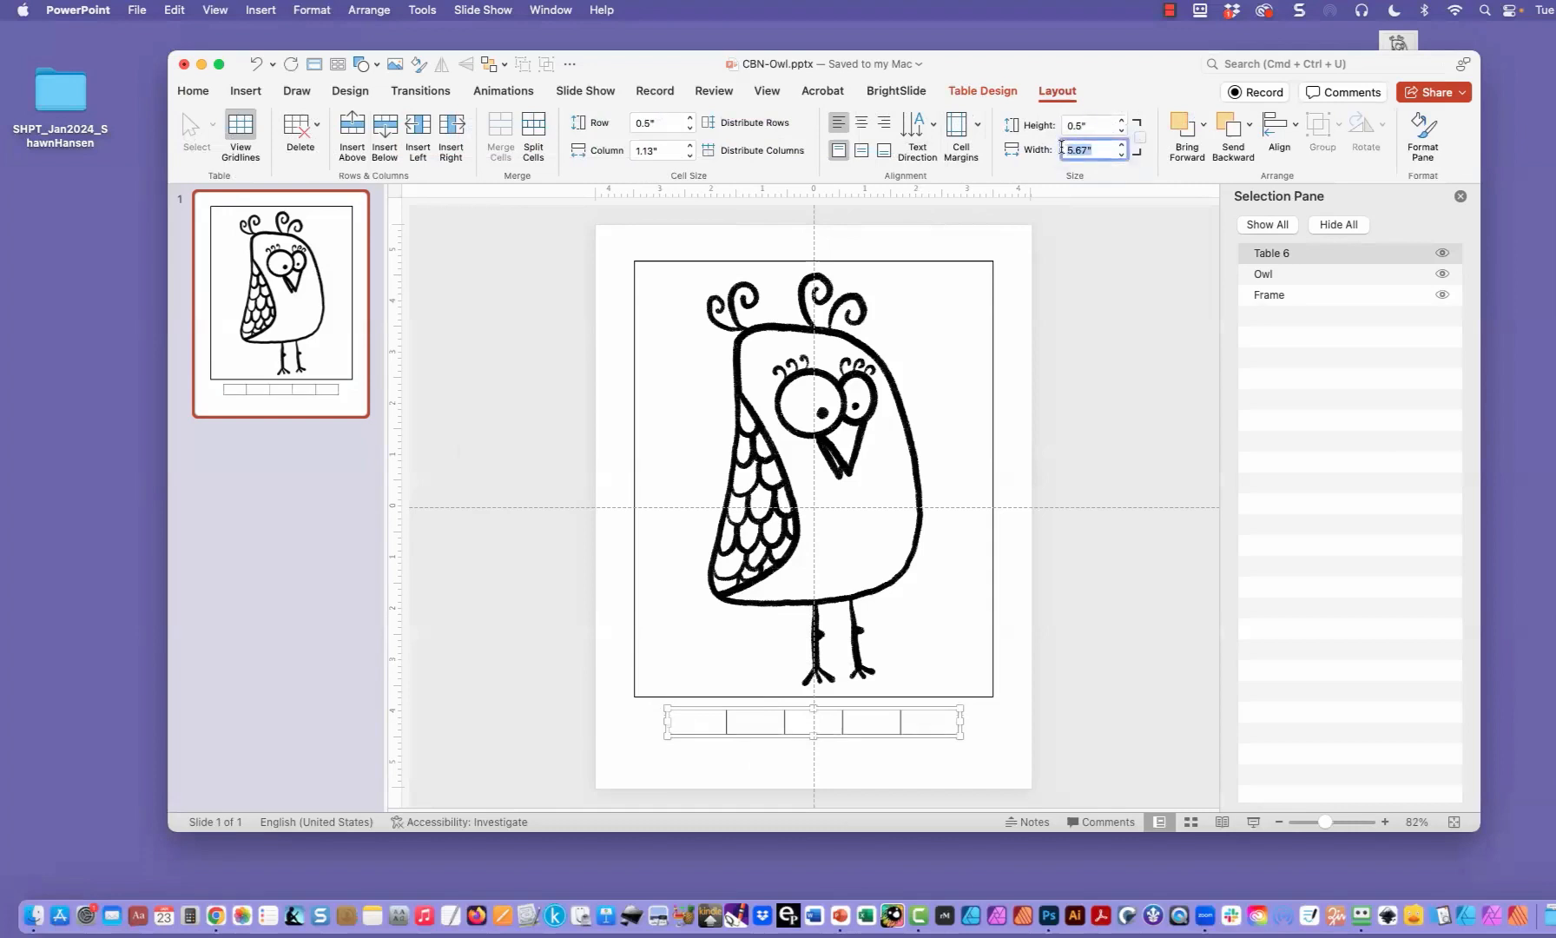
pyautogui.write('7')
pyautogui.press('Return')
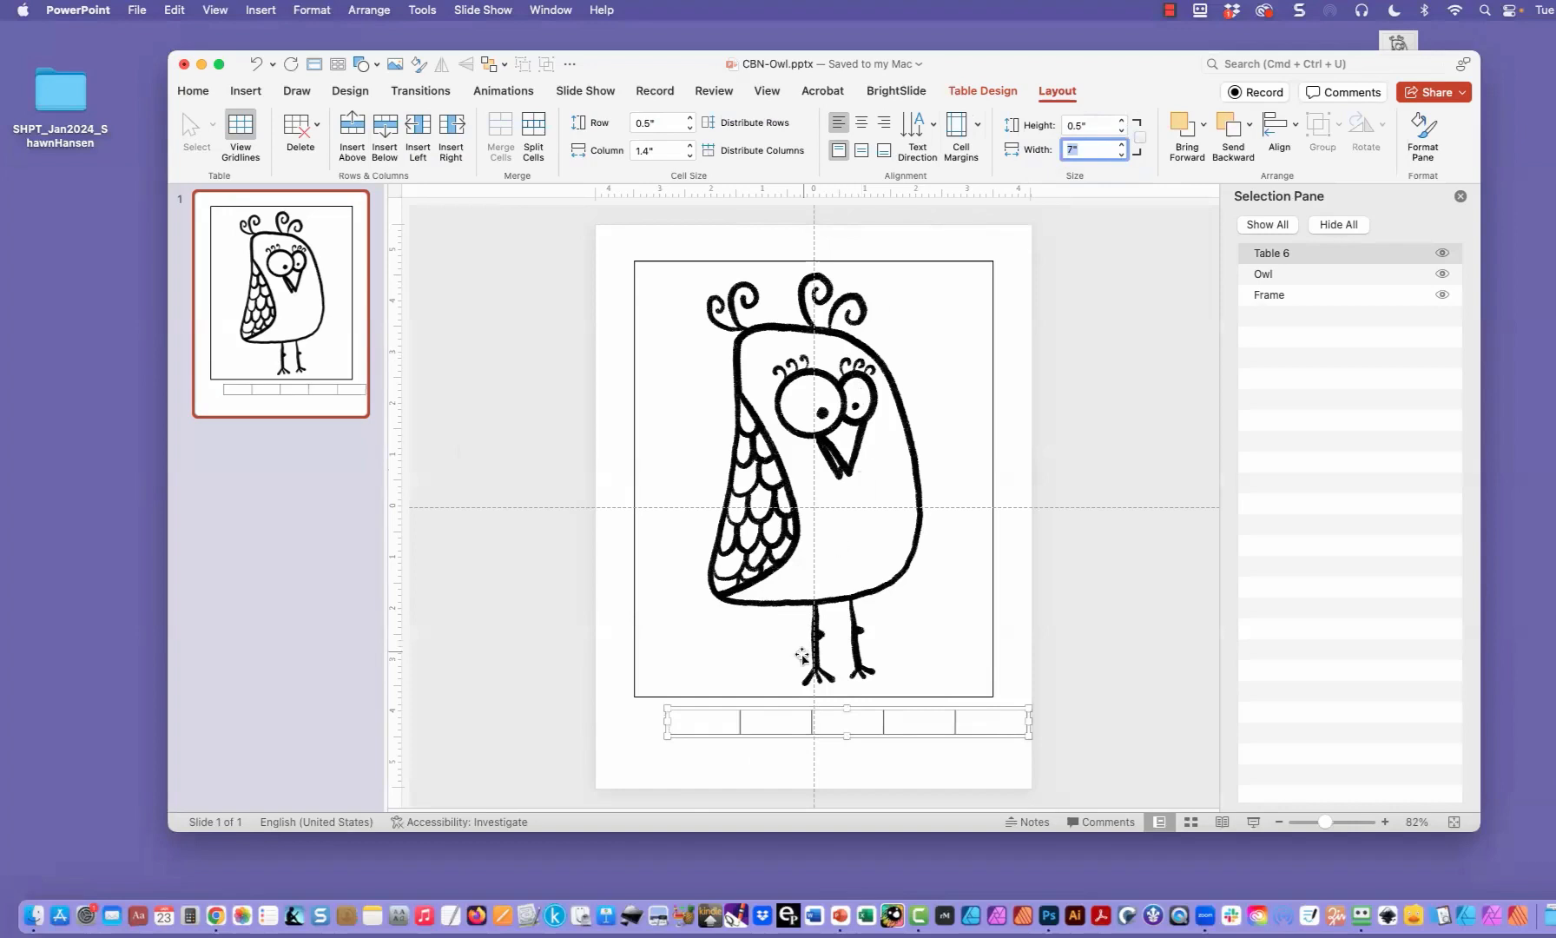
pyautogui.moveTo(787, 709); pyautogui.dragTo(754, 704)
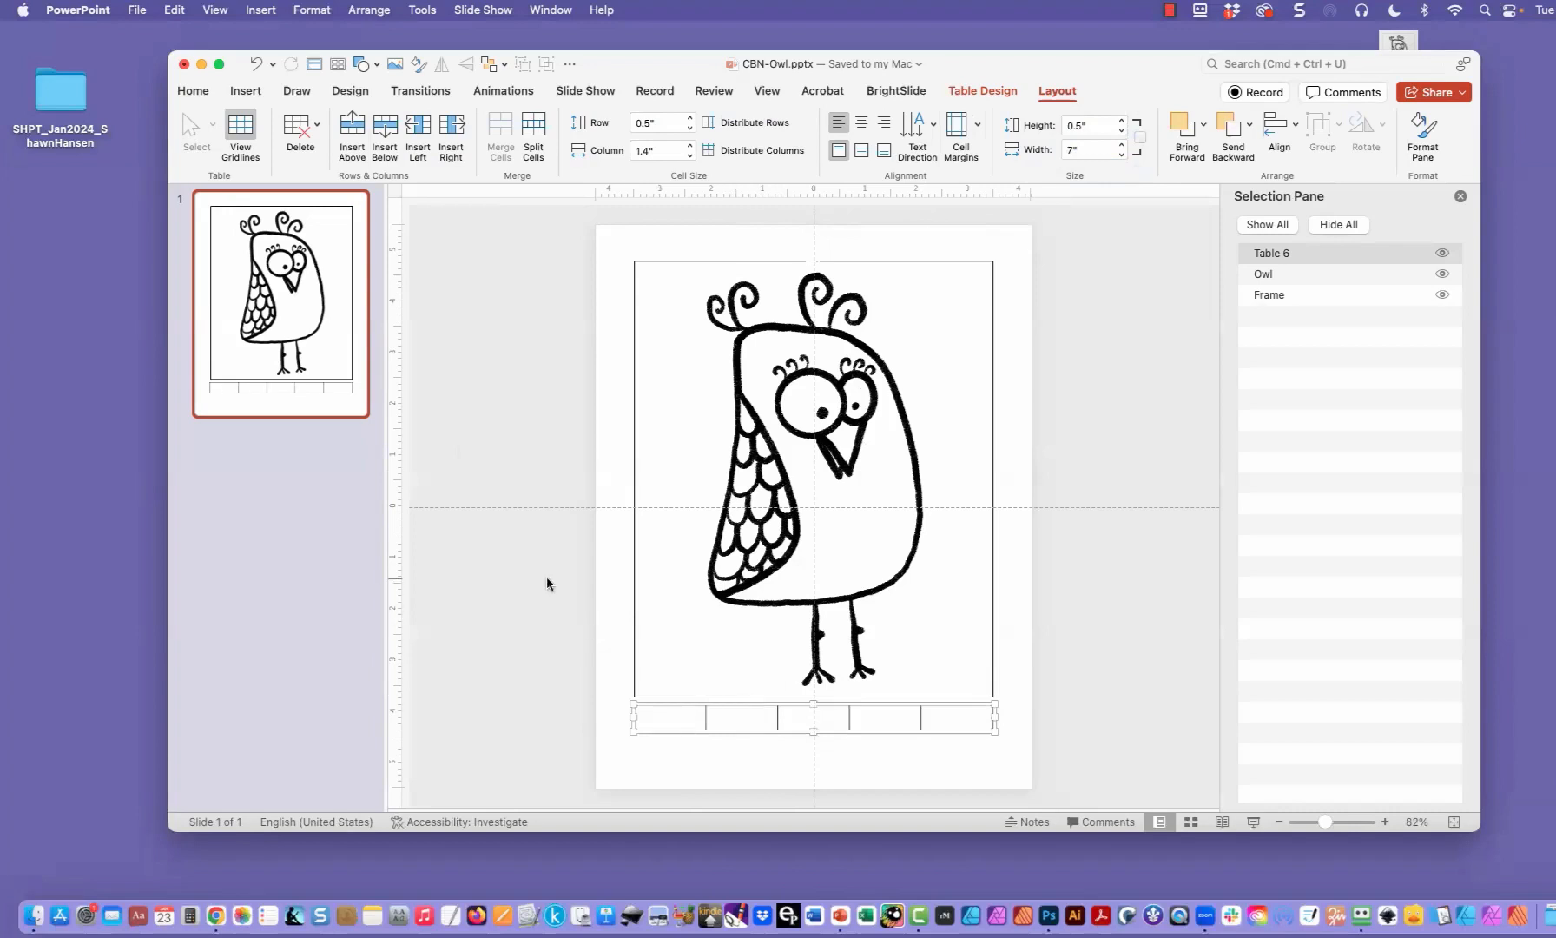
# Step: Rename the table object as Colors and move it below Frame in the object order
pyautogui.click(1268, 254)
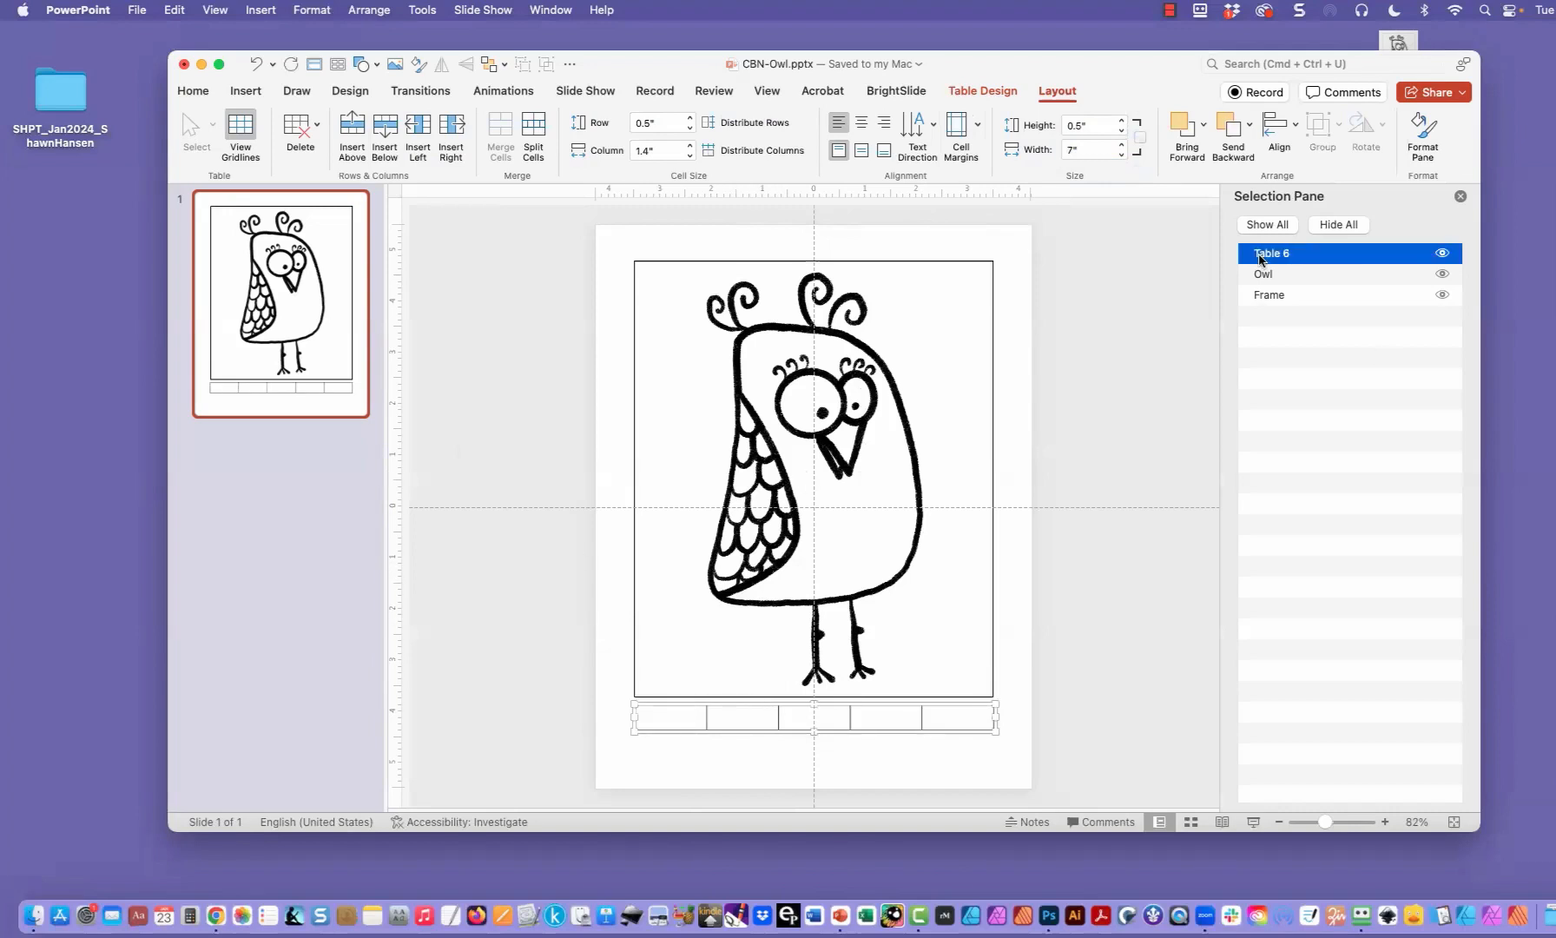
pyautogui.click(1267, 254)
pyautogui.write('Colors')
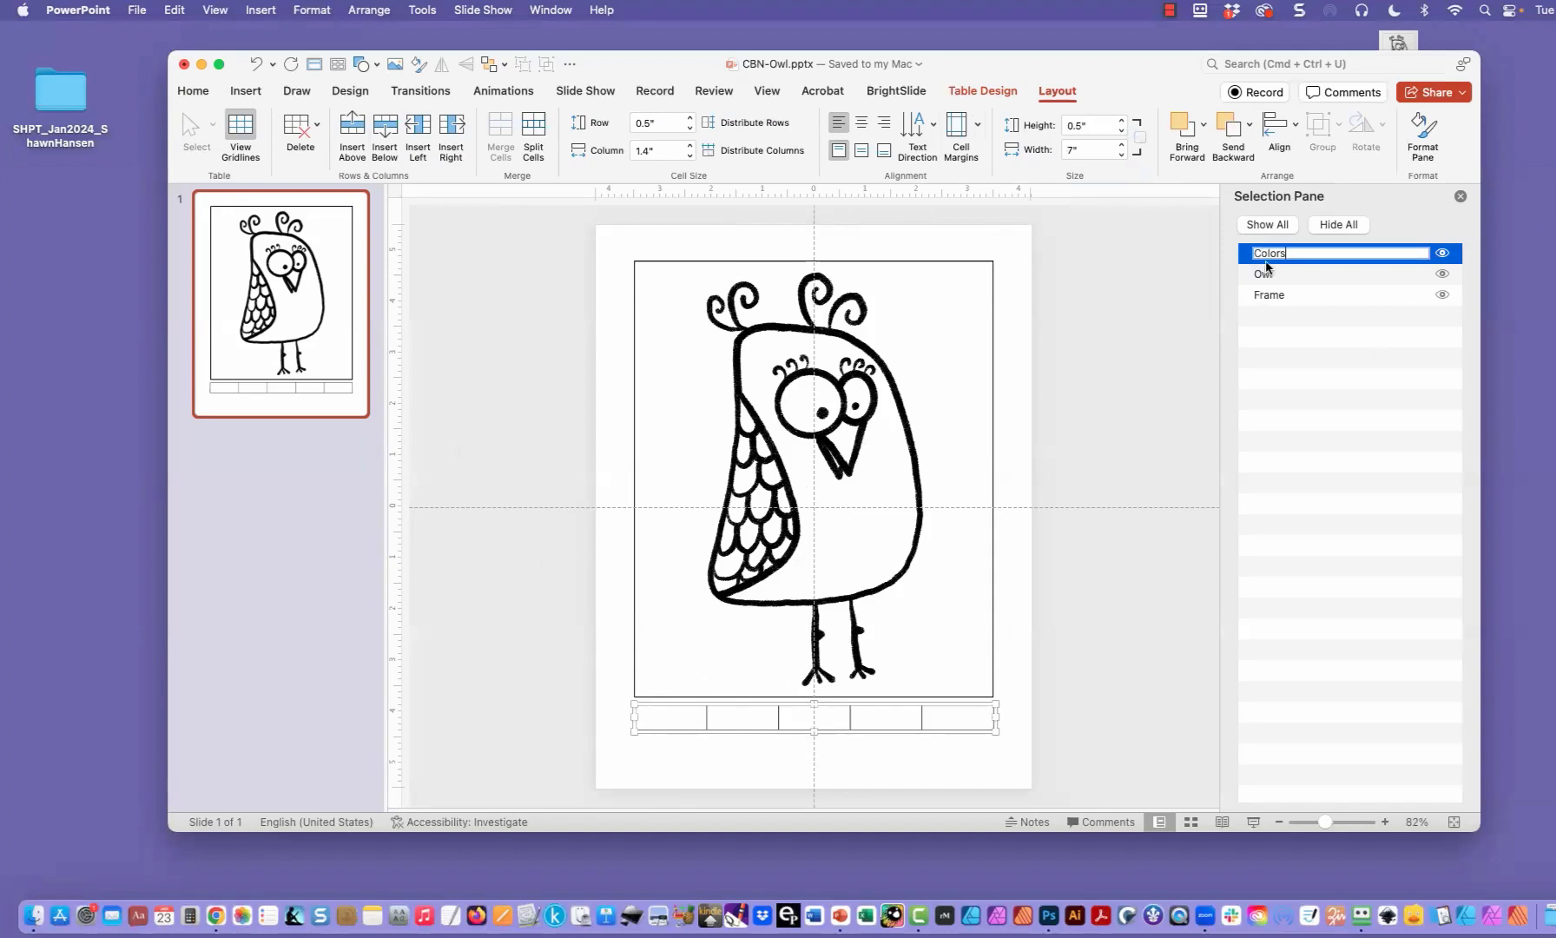
pyautogui.press('Return')
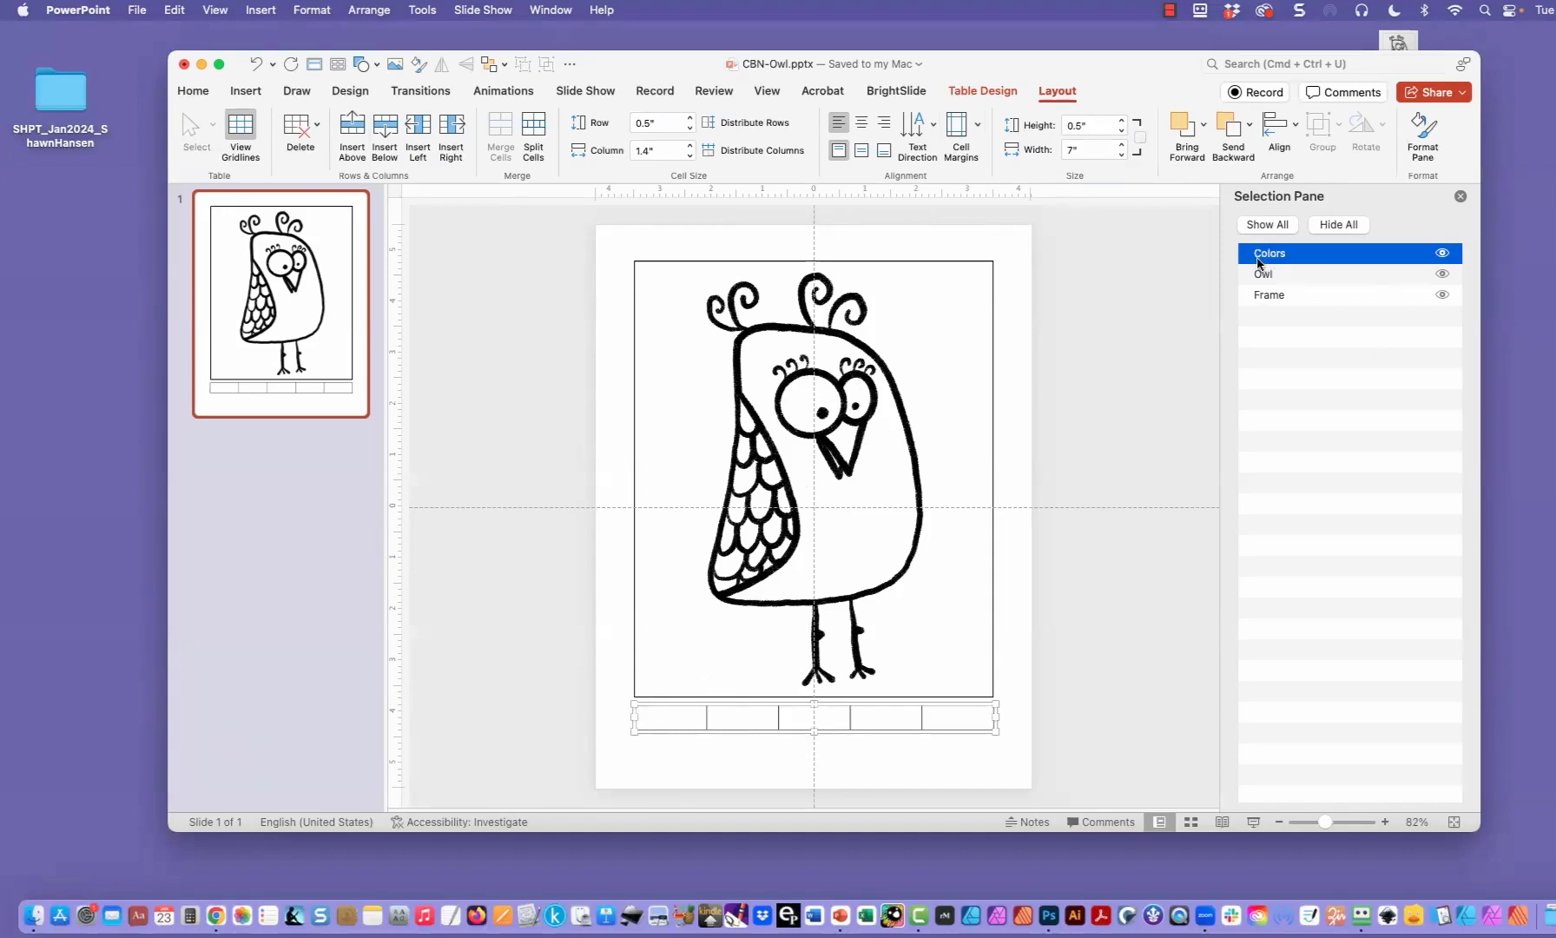
pyautogui.moveTo(1256, 263); pyautogui.dragTo(1253, 302)
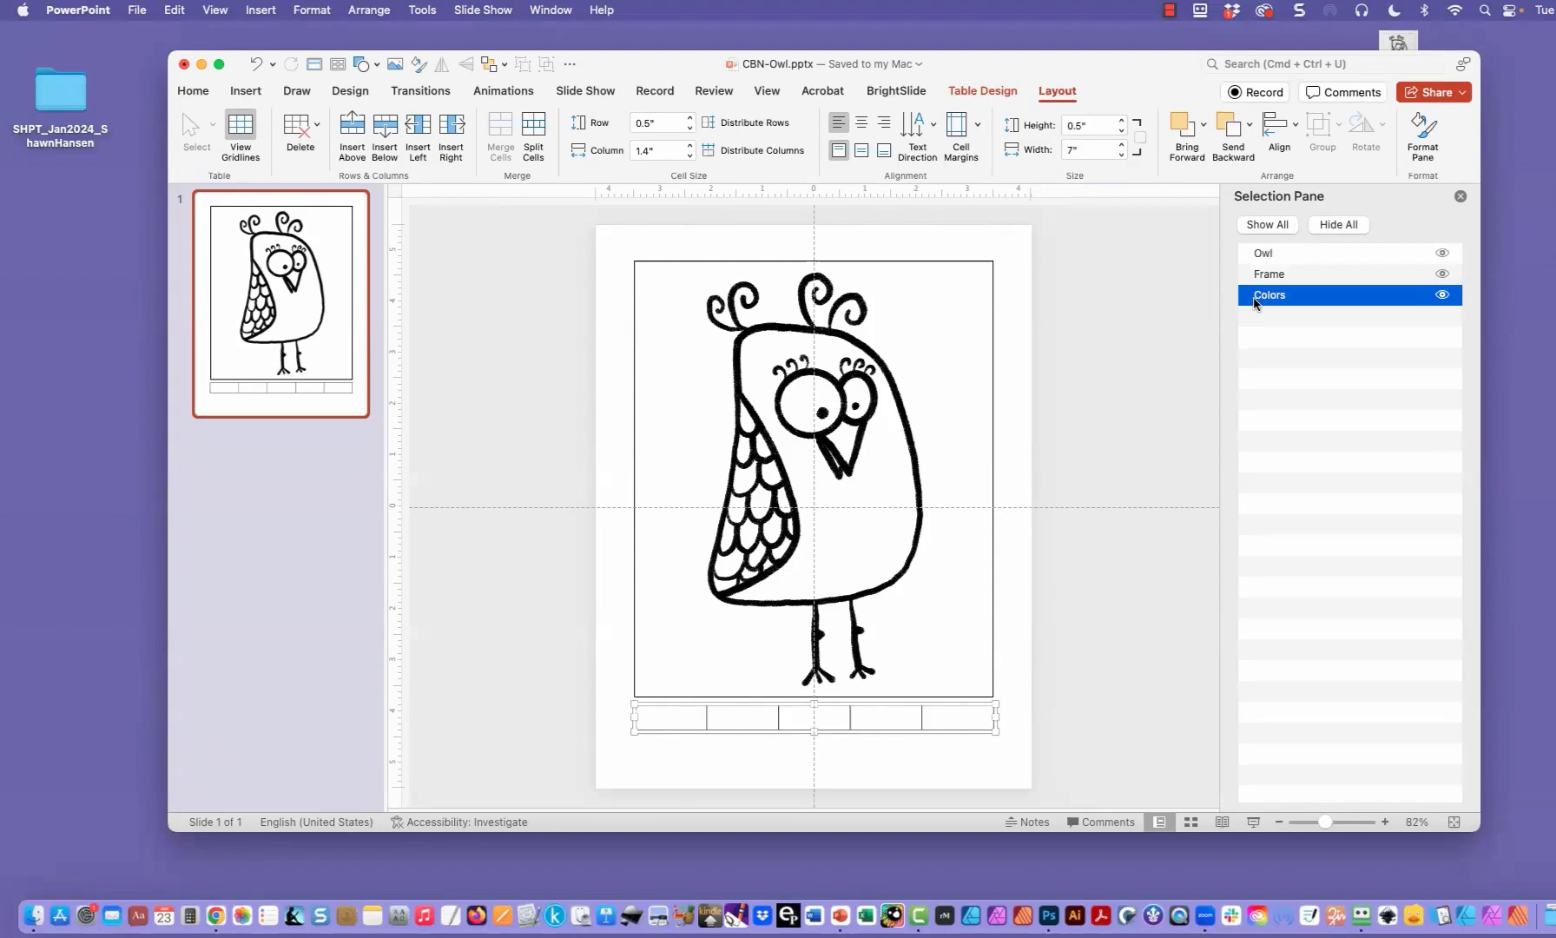
pyautogui.click(1254, 302)
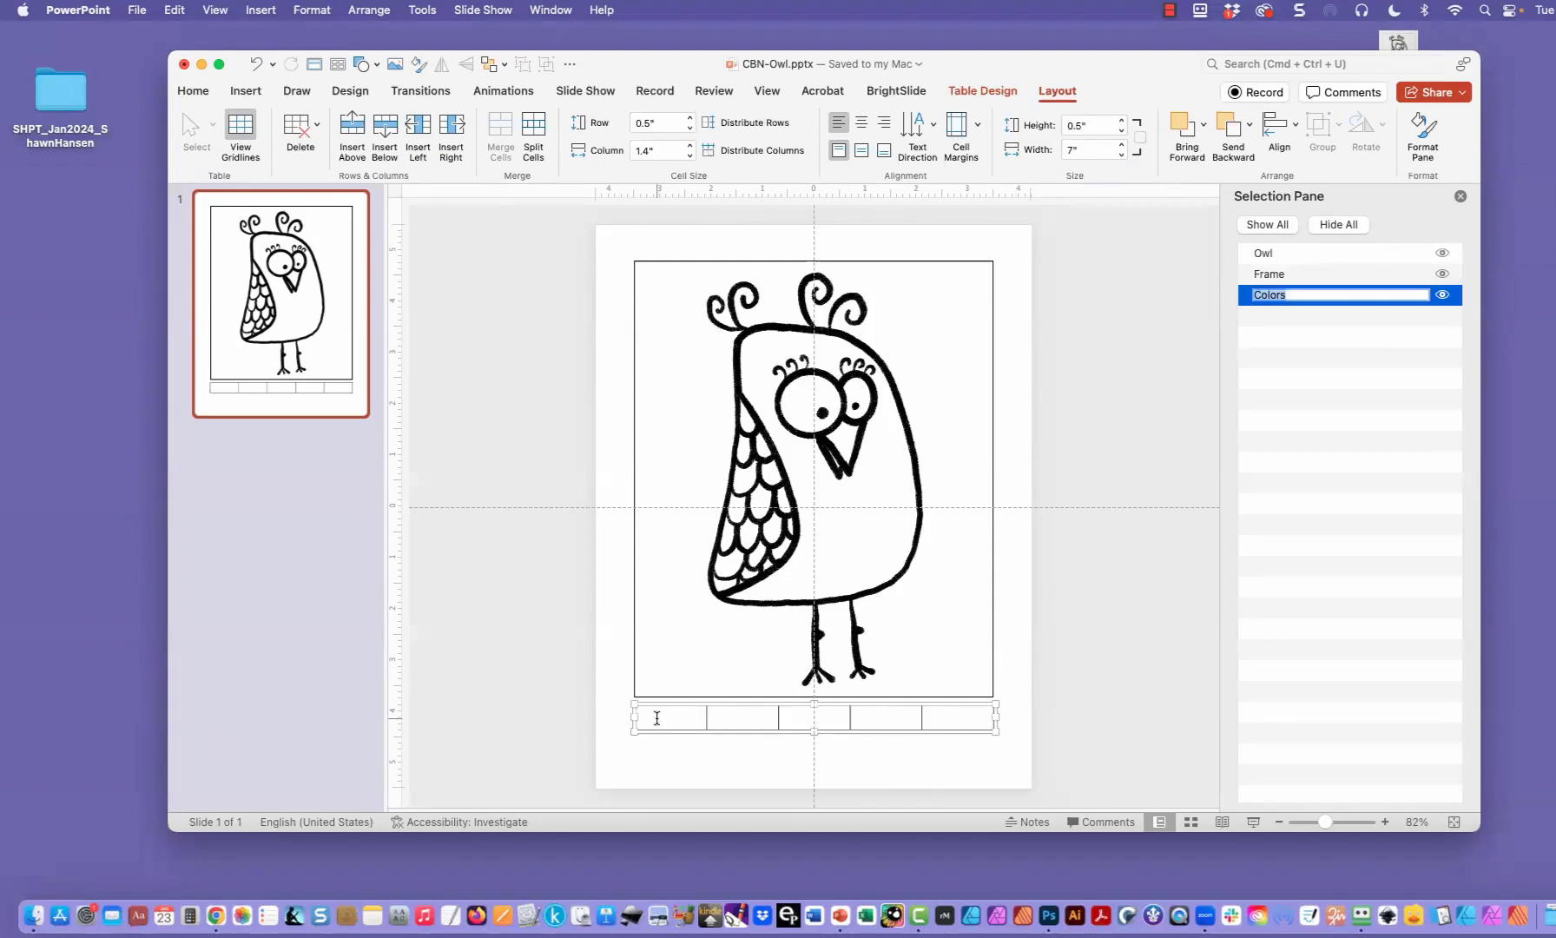
# Step: Center the text horizontally and align it to the middle vertically in all five cells of the Colors table
pyautogui.moveTo(658, 718); pyautogui.dragTo(952, 720)
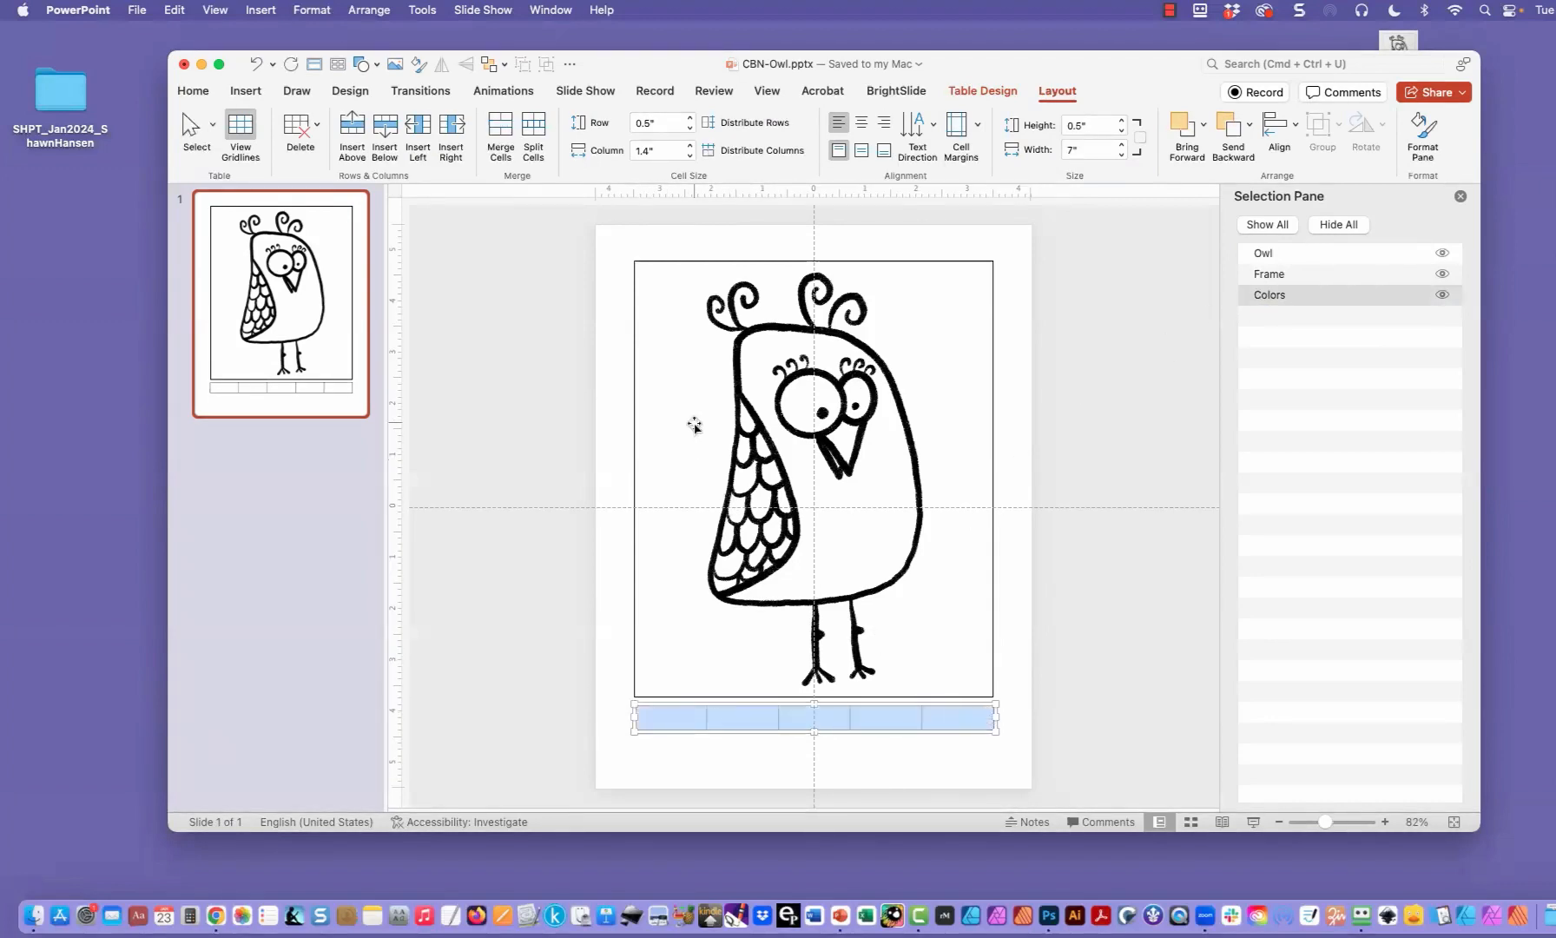
pyautogui.click(195, 92)
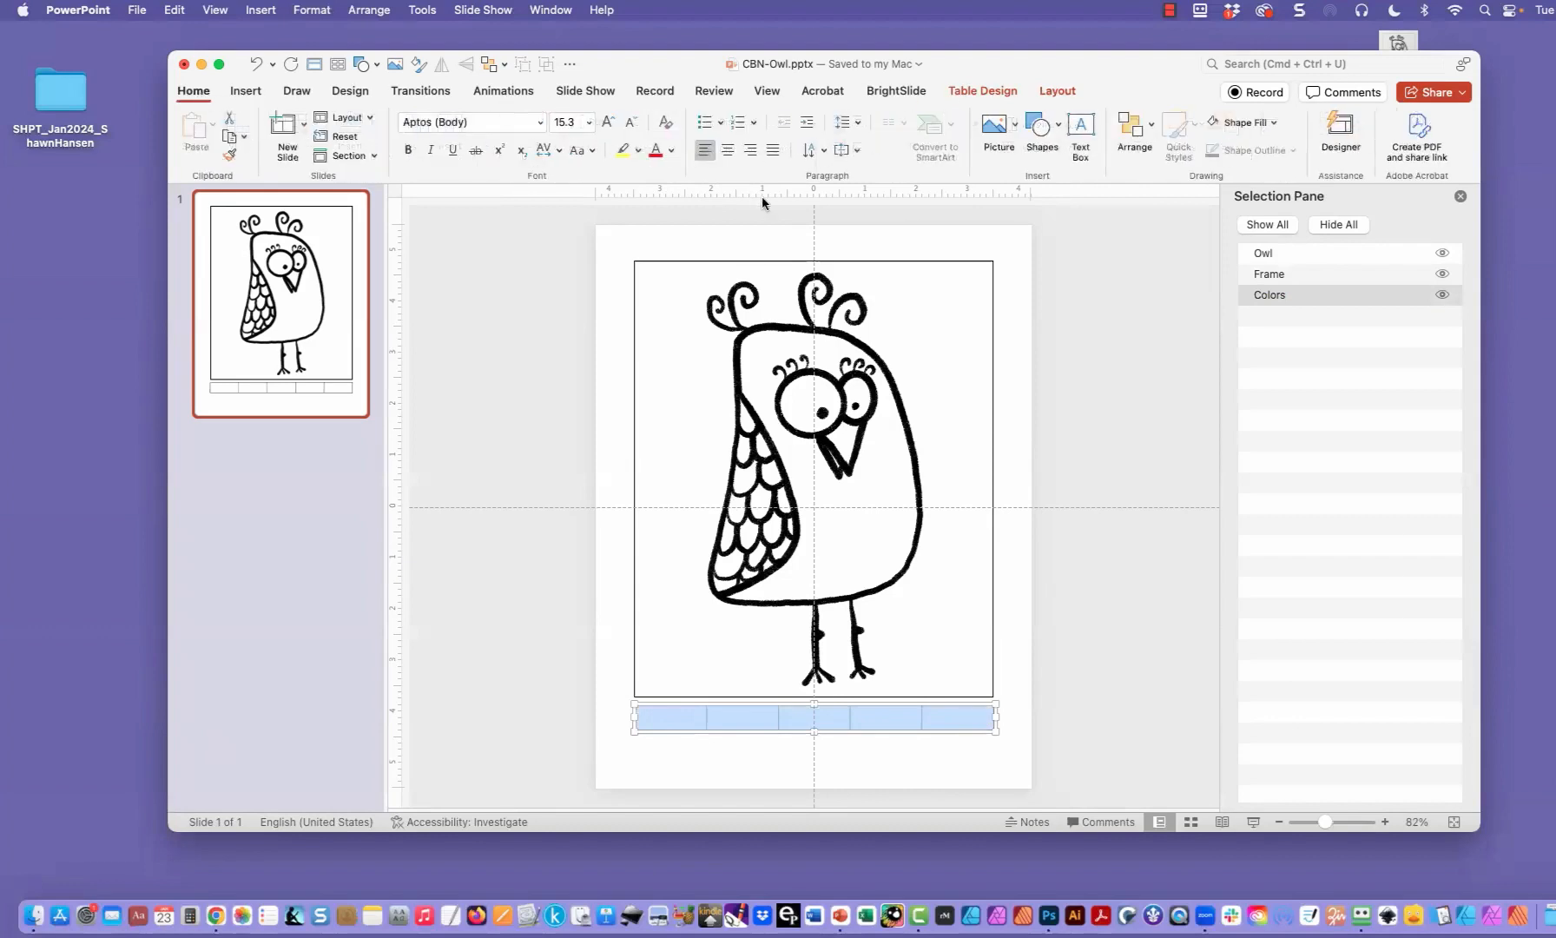
pyautogui.click(724, 153)
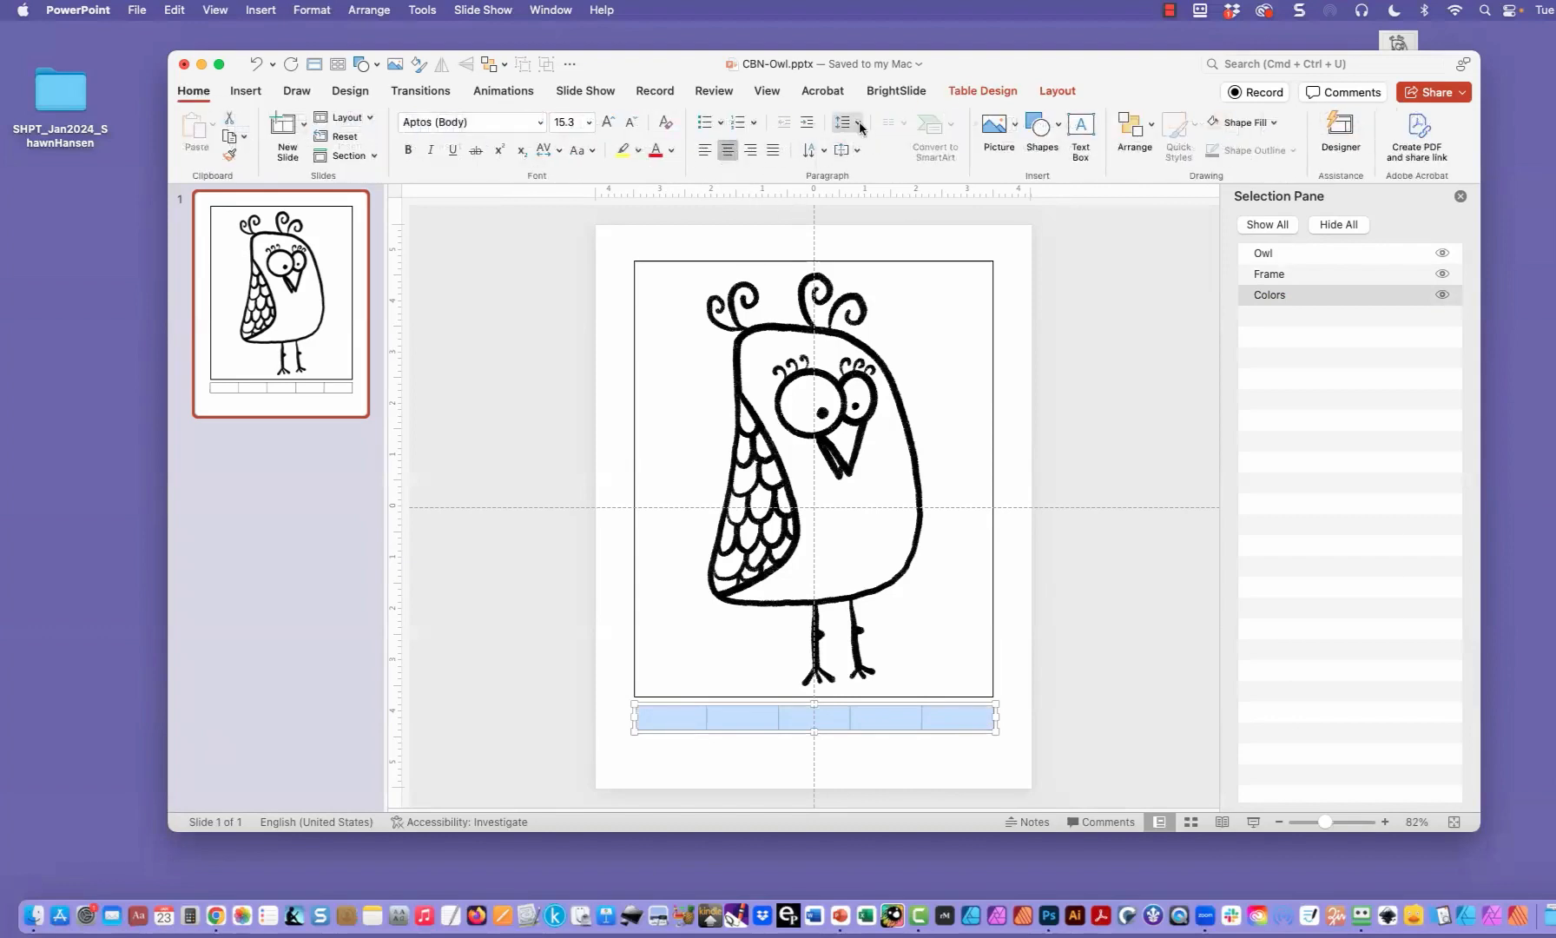
pyautogui.click(856, 151)
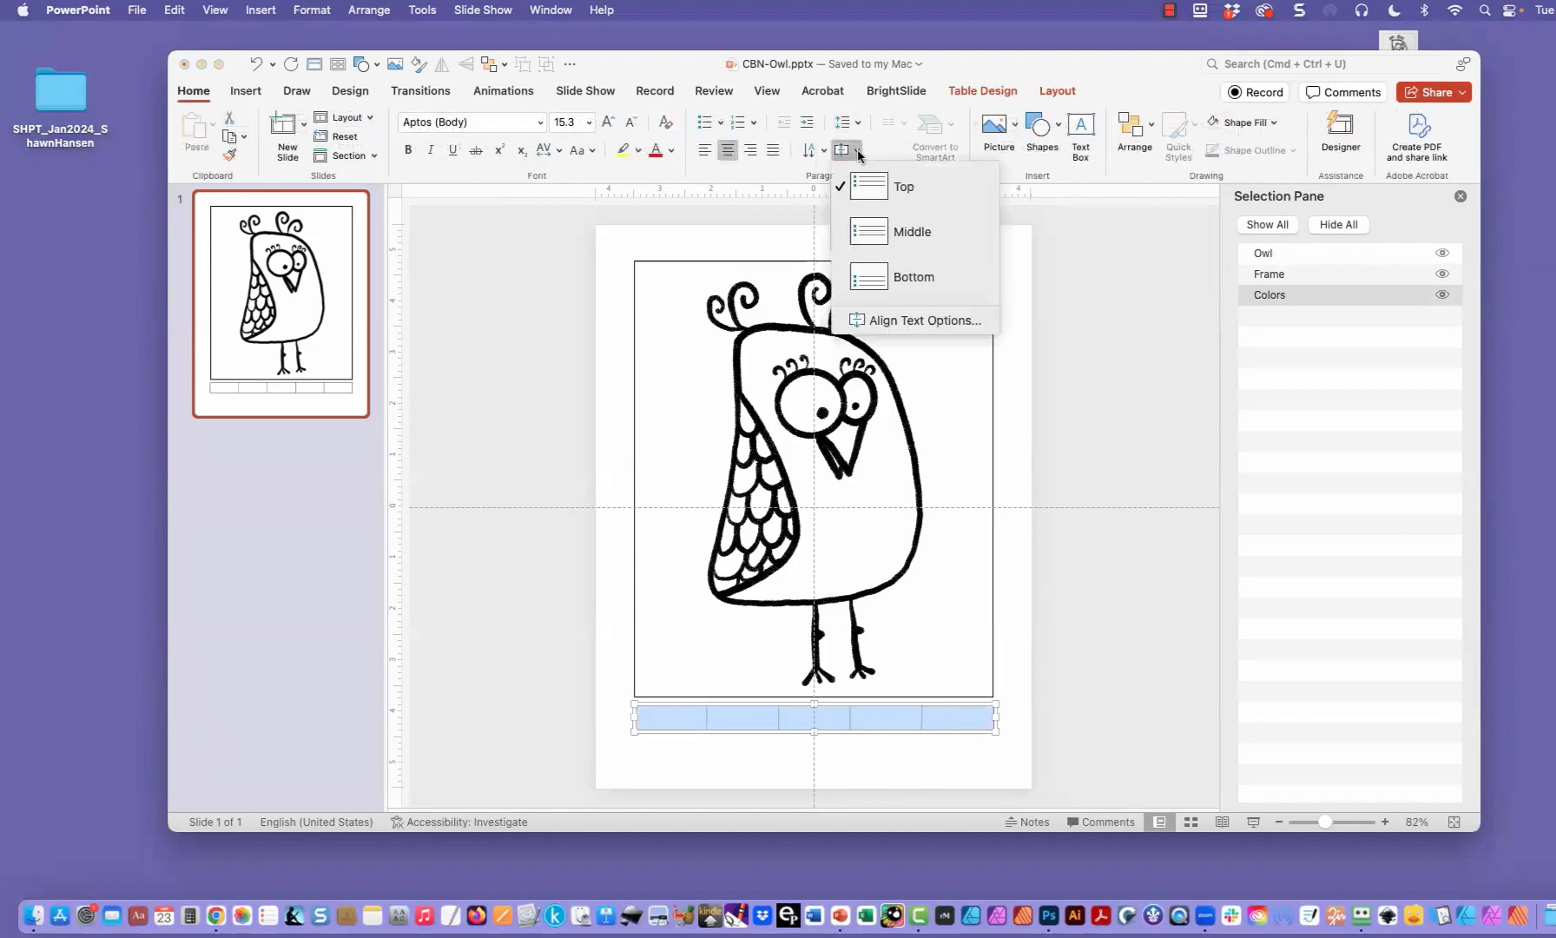
pyautogui.click(869, 232)
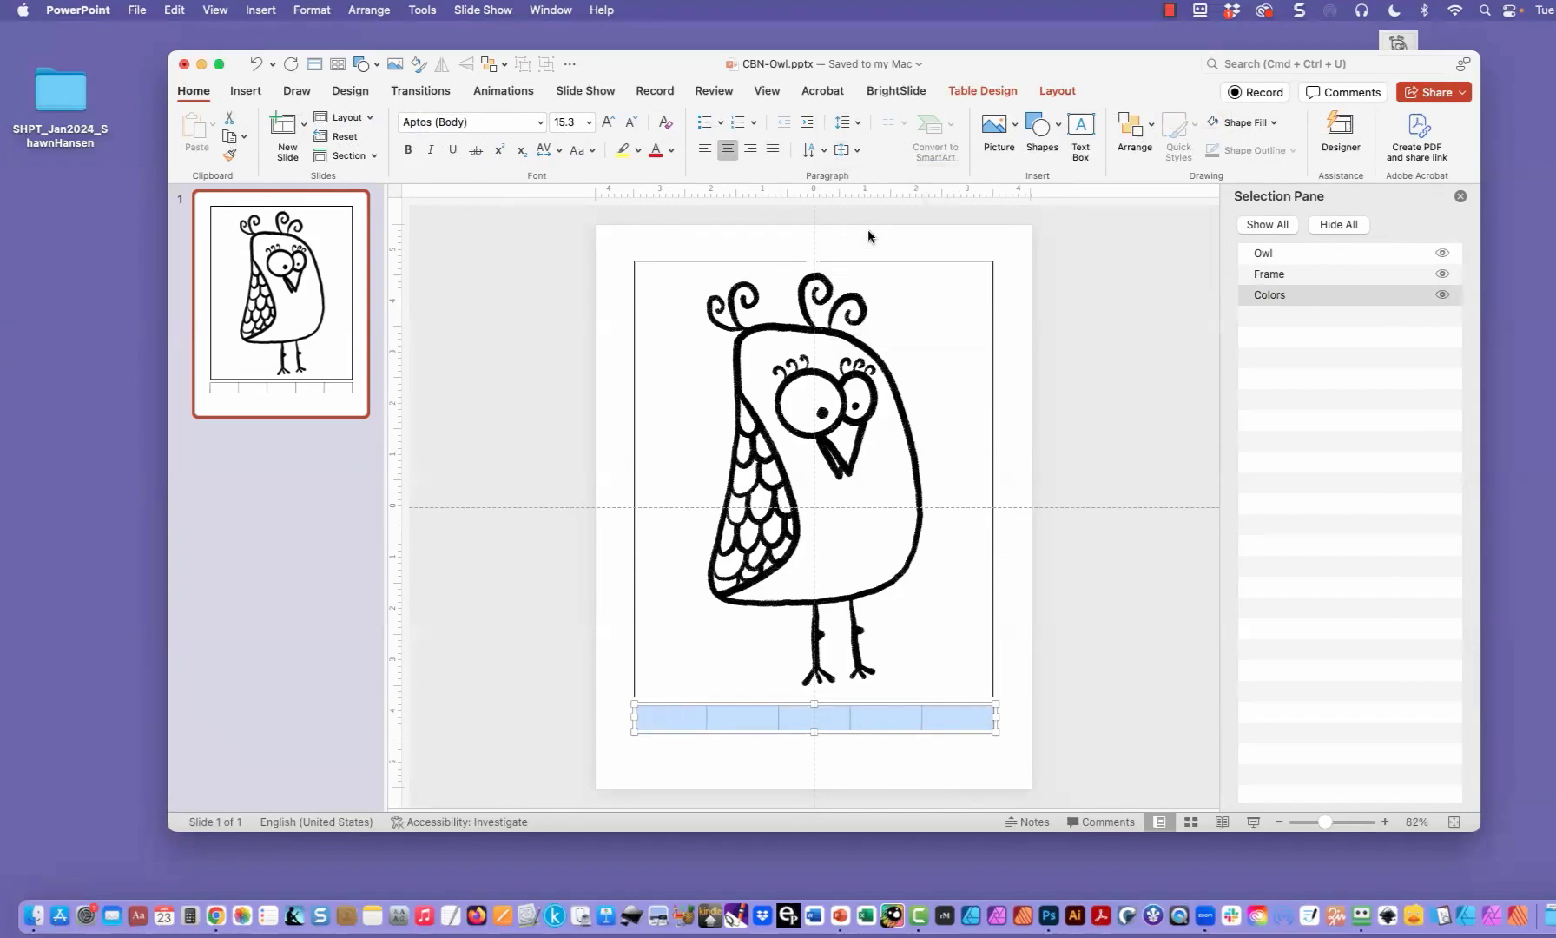
# Step: Set the font of the Colors table's cells to Glass Antiqua at size 20
pyautogui.click(539, 124)
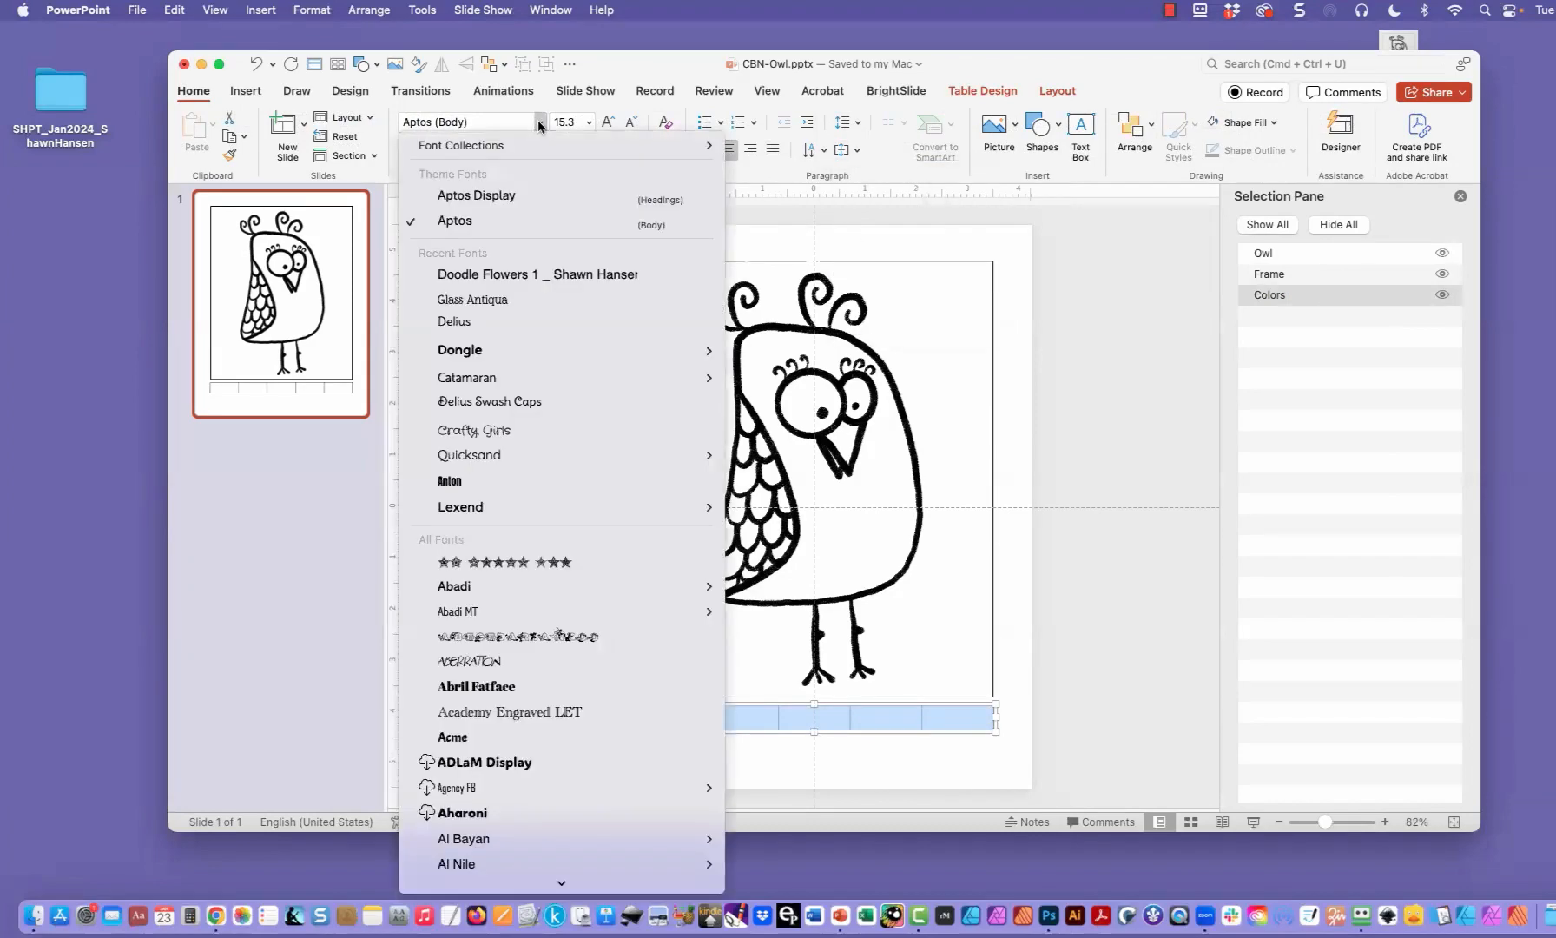
pyautogui.click(500, 300)
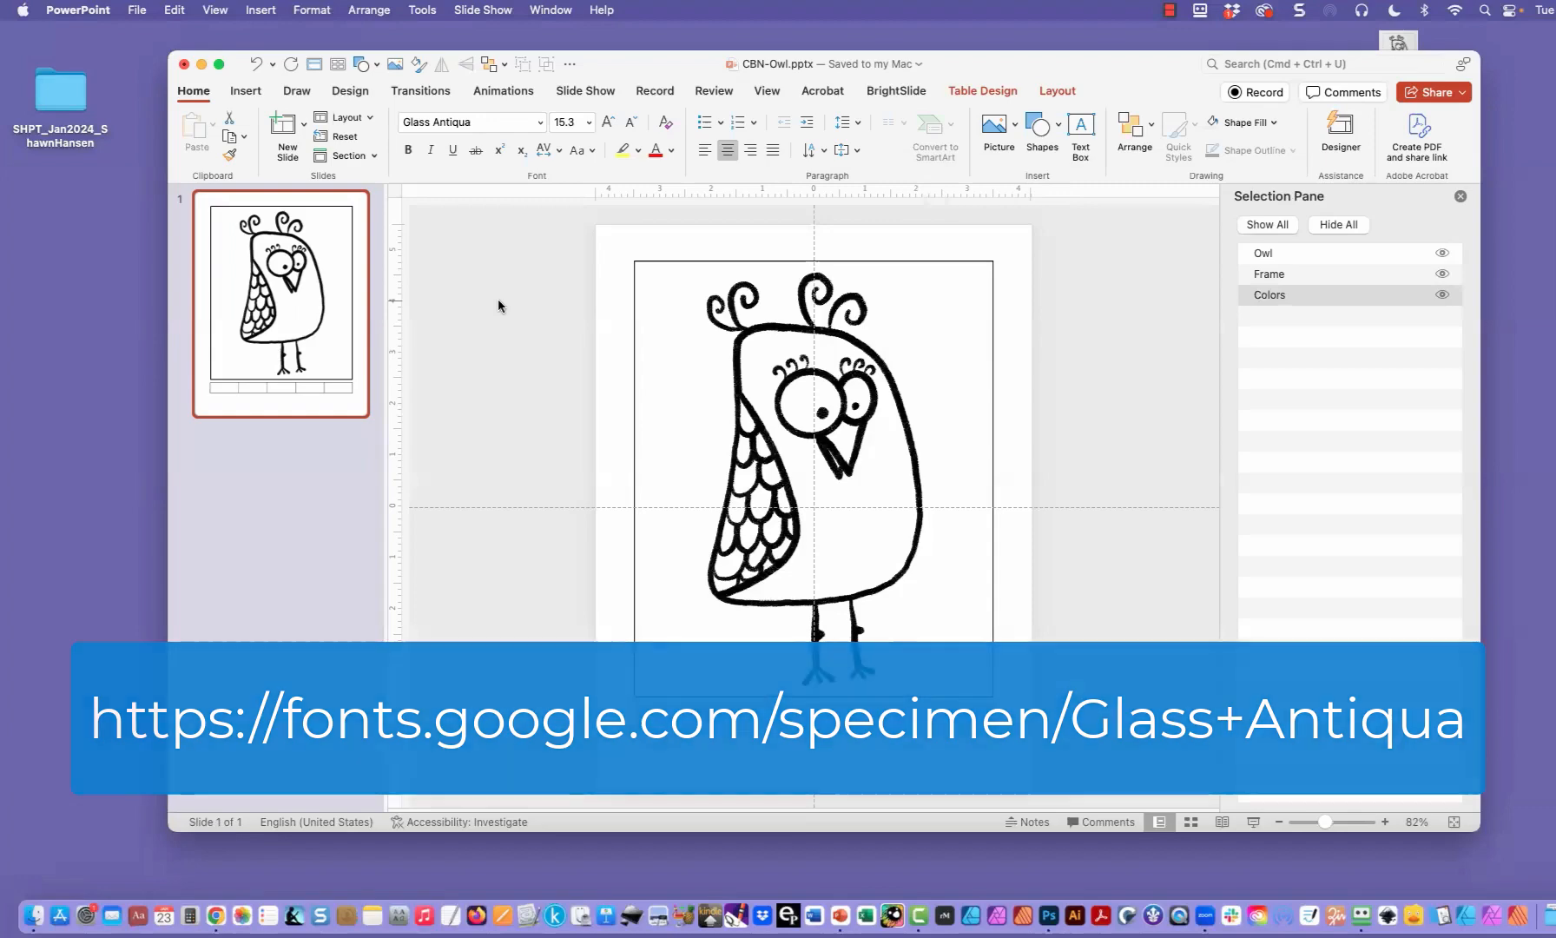
pyautogui.click(588, 122)
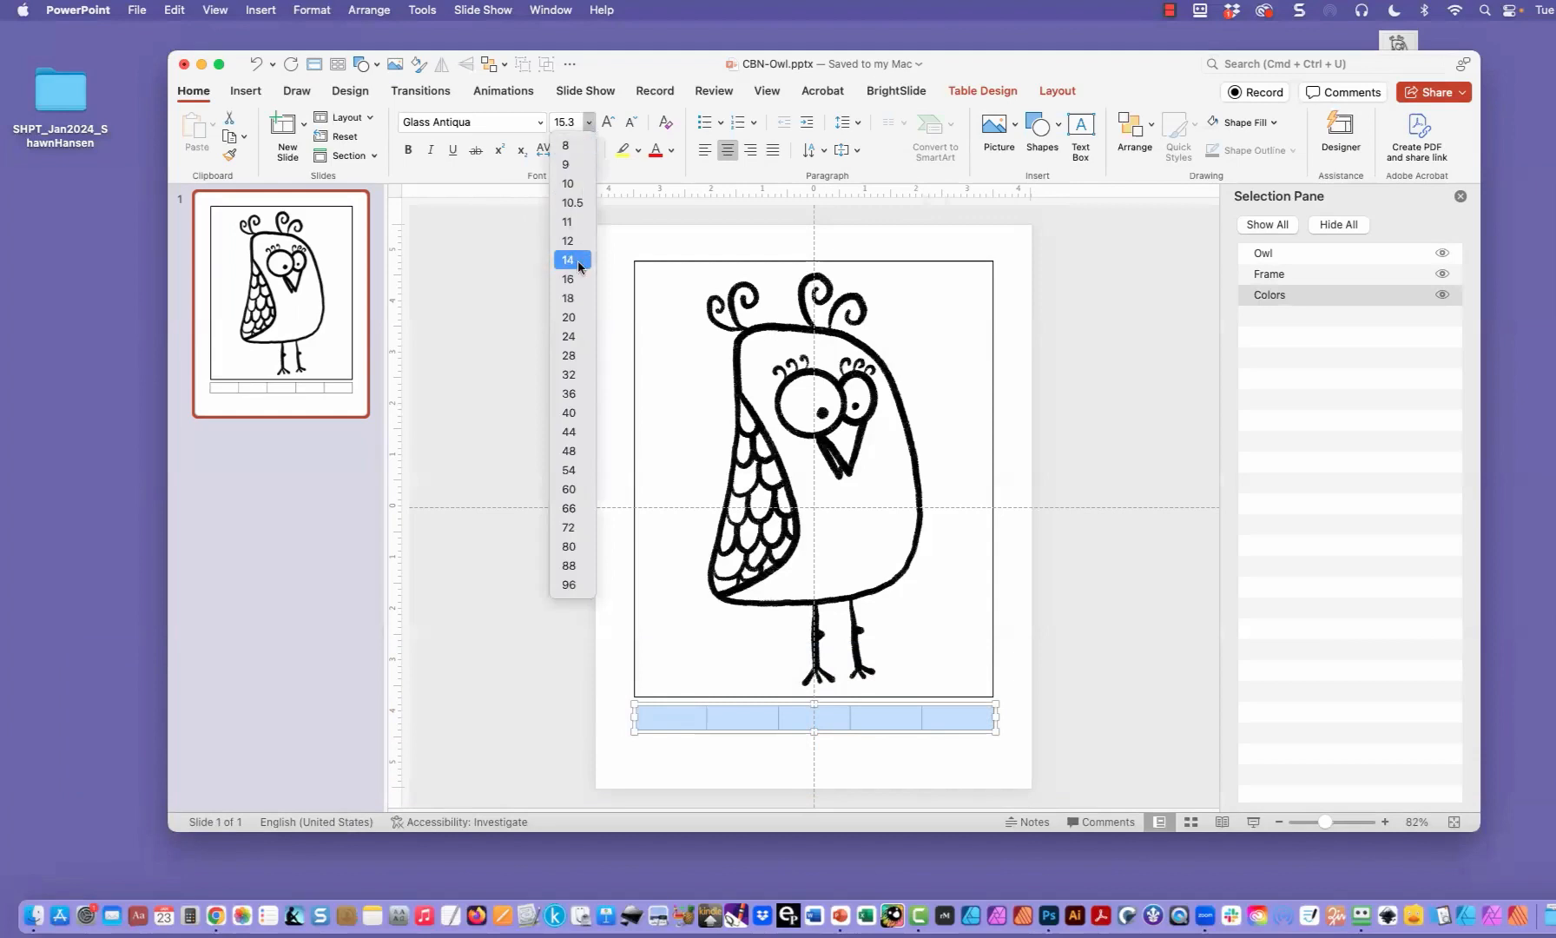
pyautogui.click(570, 318)
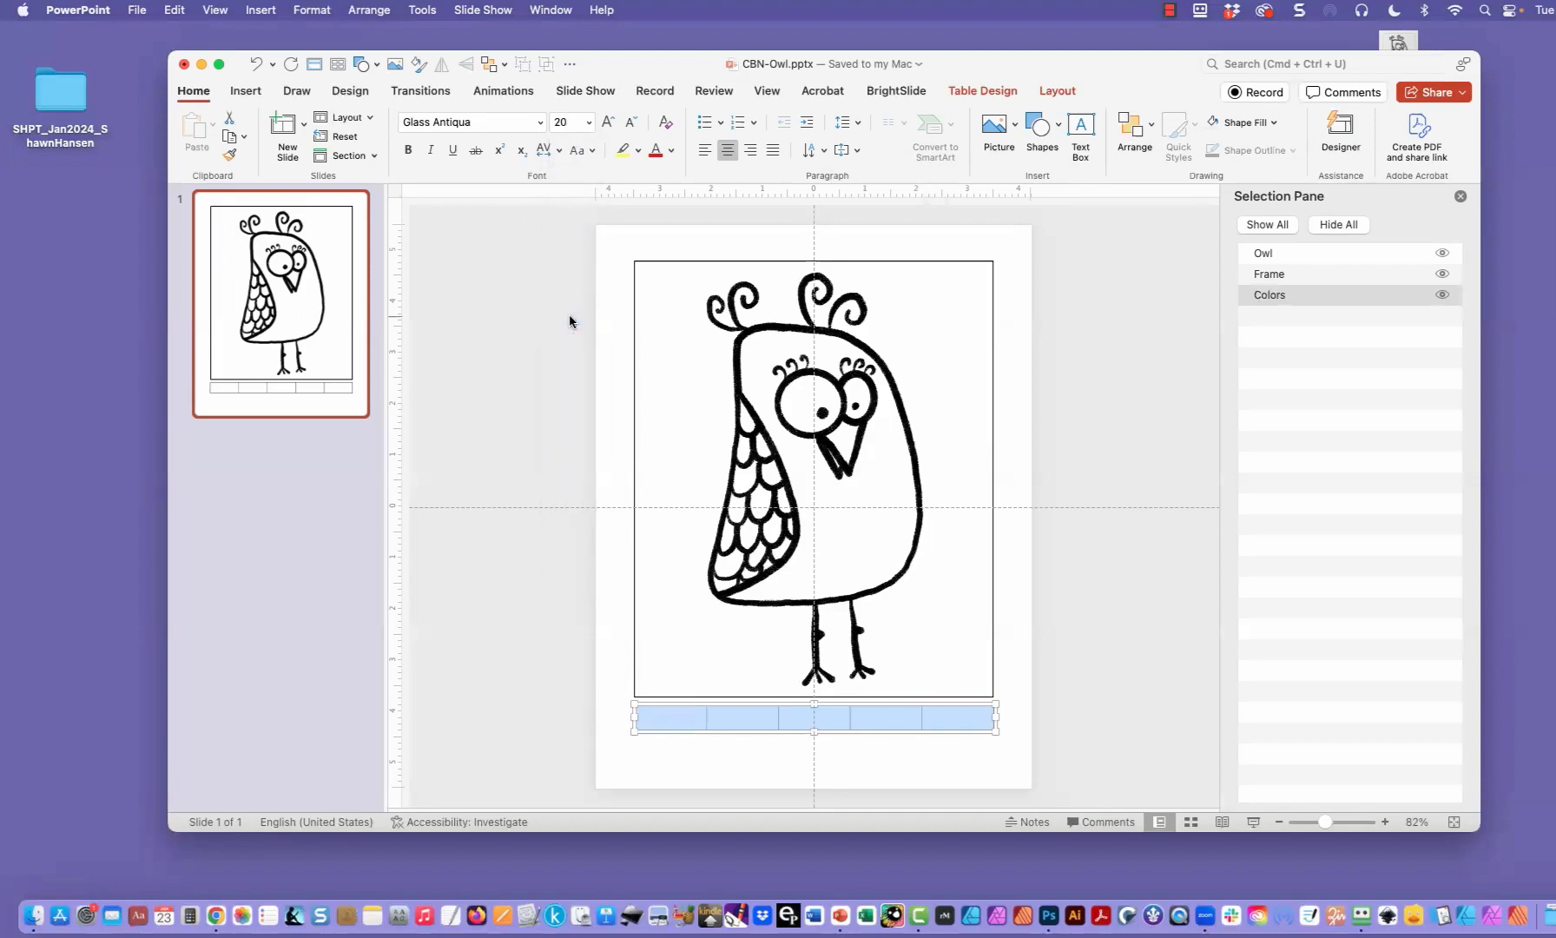
# Step: Duplicate the Colors table and place the copy directly beneath the original, with their edges aligned
pyautogui.click(753, 705)
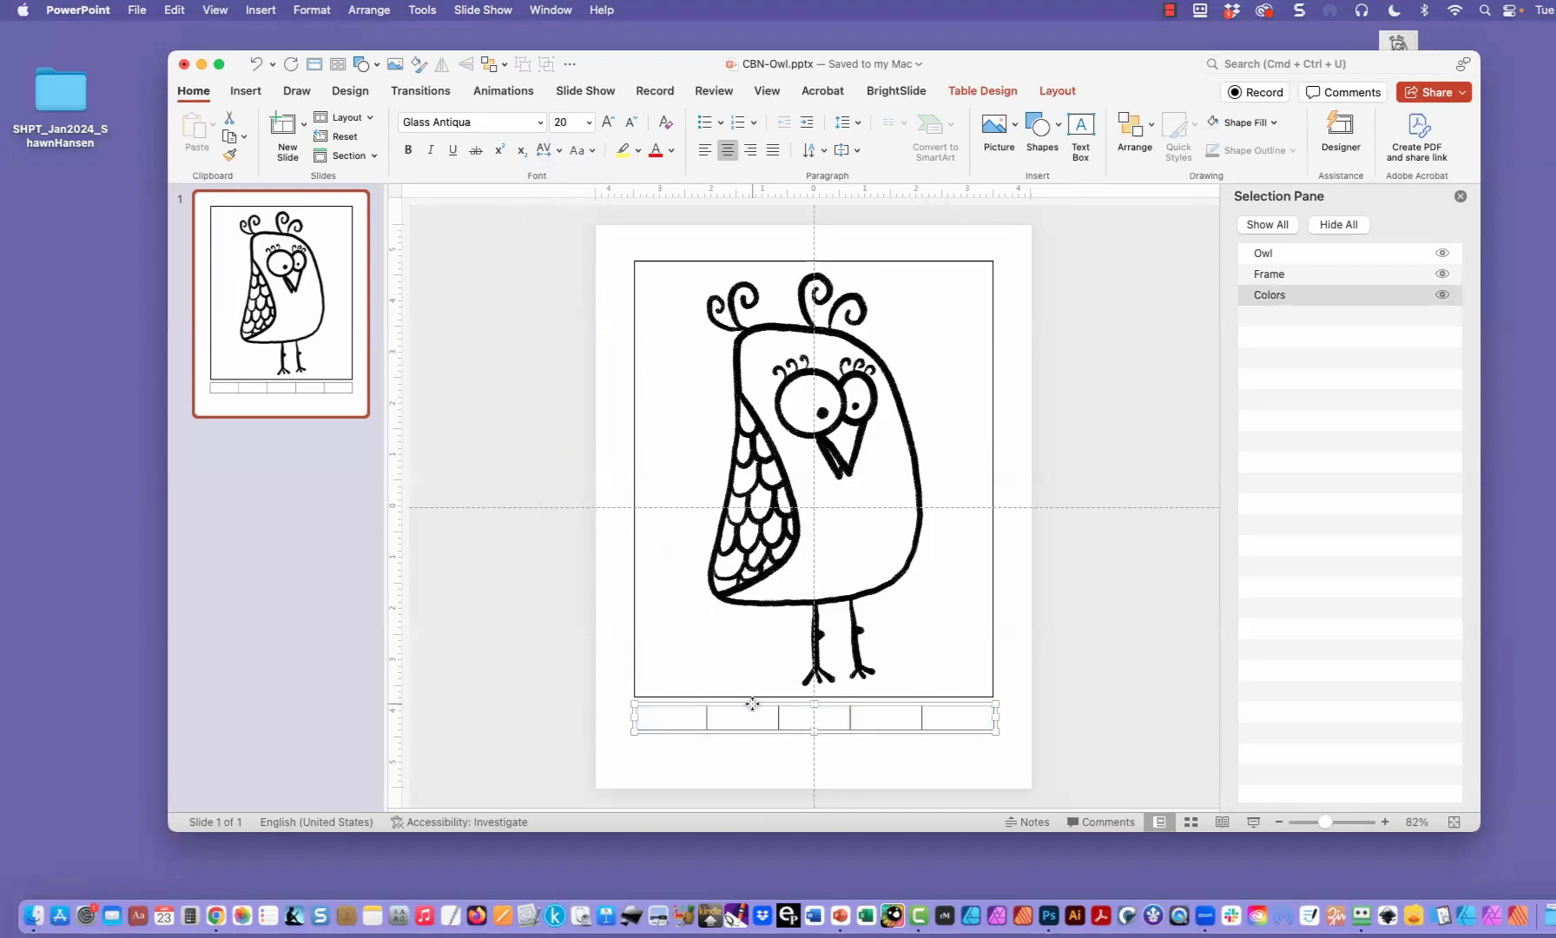
pyautogui.press('super+c')
pyautogui.press('super+v')
pyautogui.moveTo(747, 712); pyautogui.dragTo(741, 737)
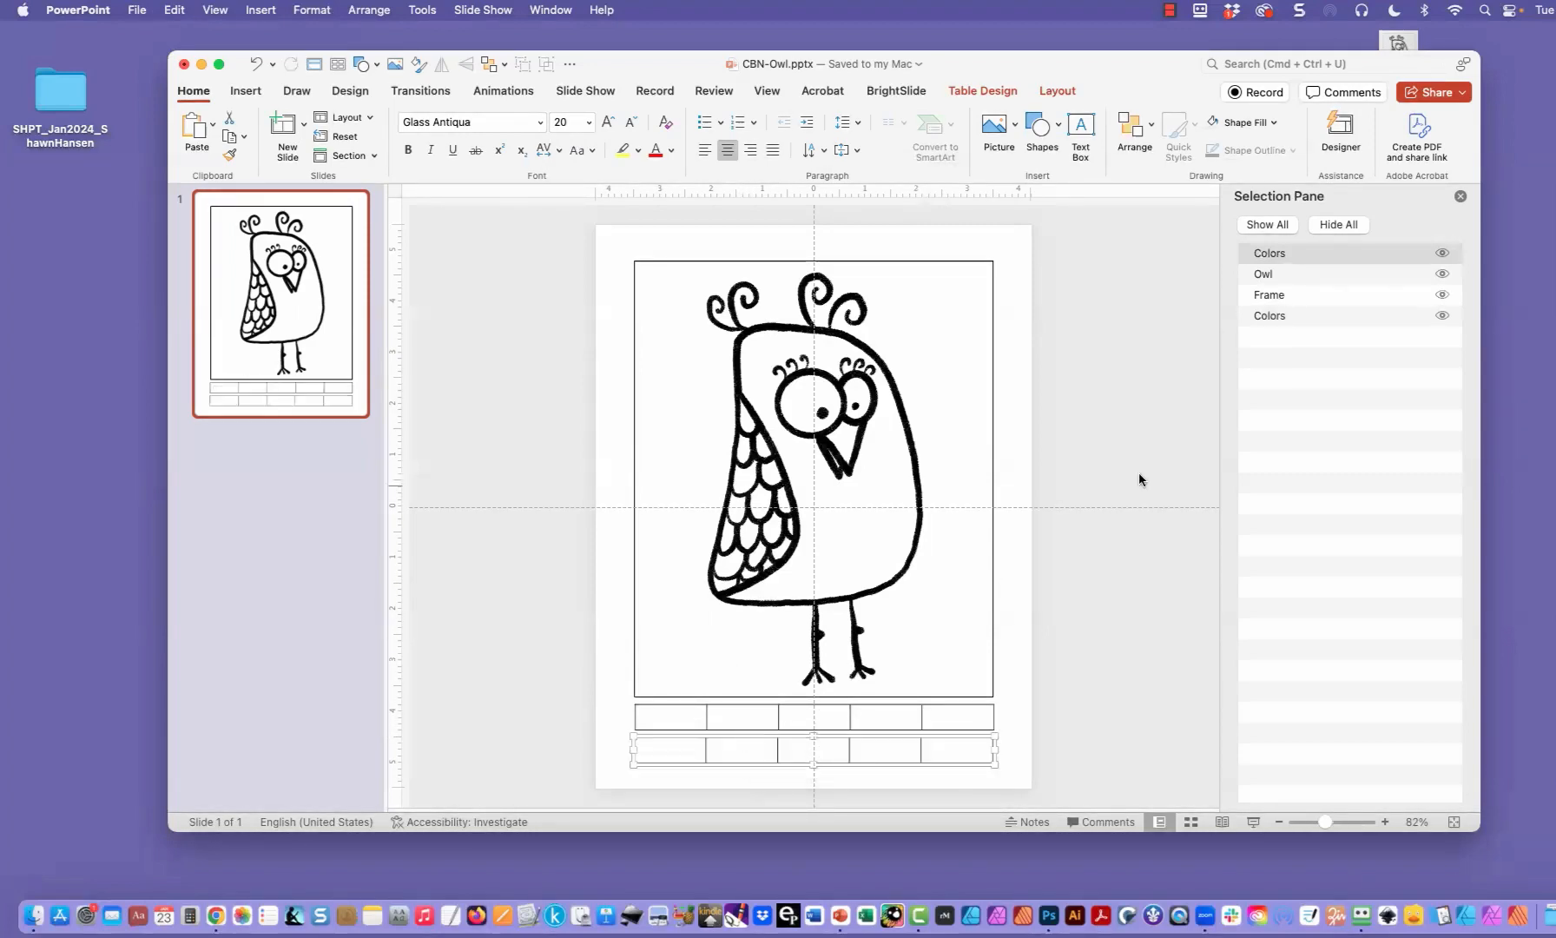
# Step: Rename the copied table as Colored By and move it below Colors in the object order
pyautogui.click(1273, 253)
pyautogui.click(1280, 254)
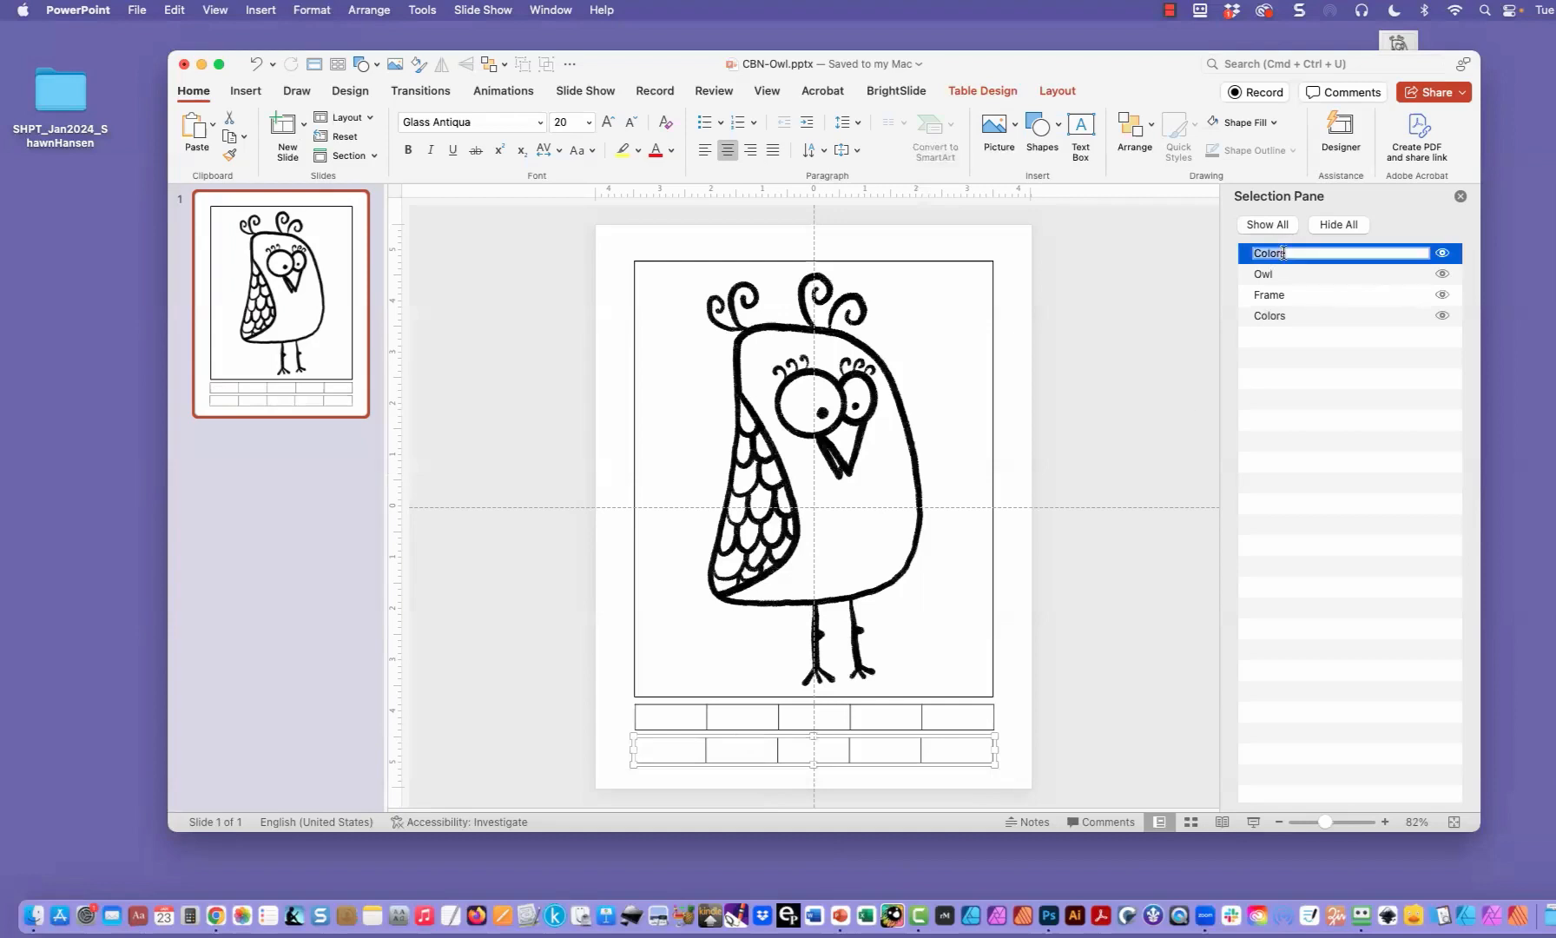
pyautogui.write('Col')
pyautogui.press('Return')
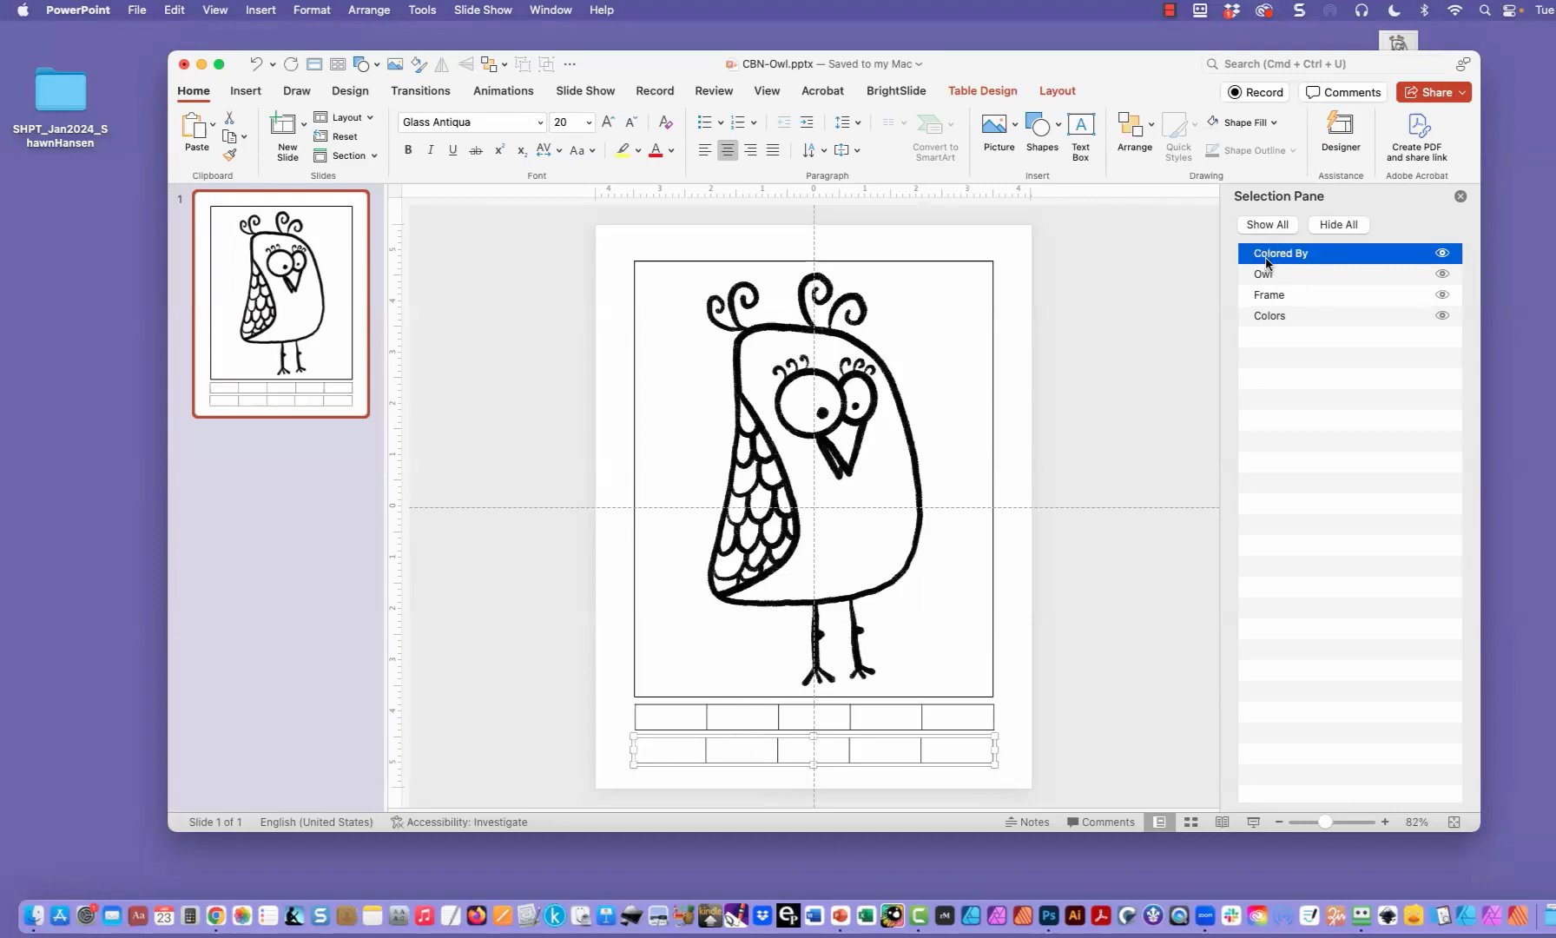
pyautogui.moveTo(1250, 257); pyautogui.dragTo(1243, 325)
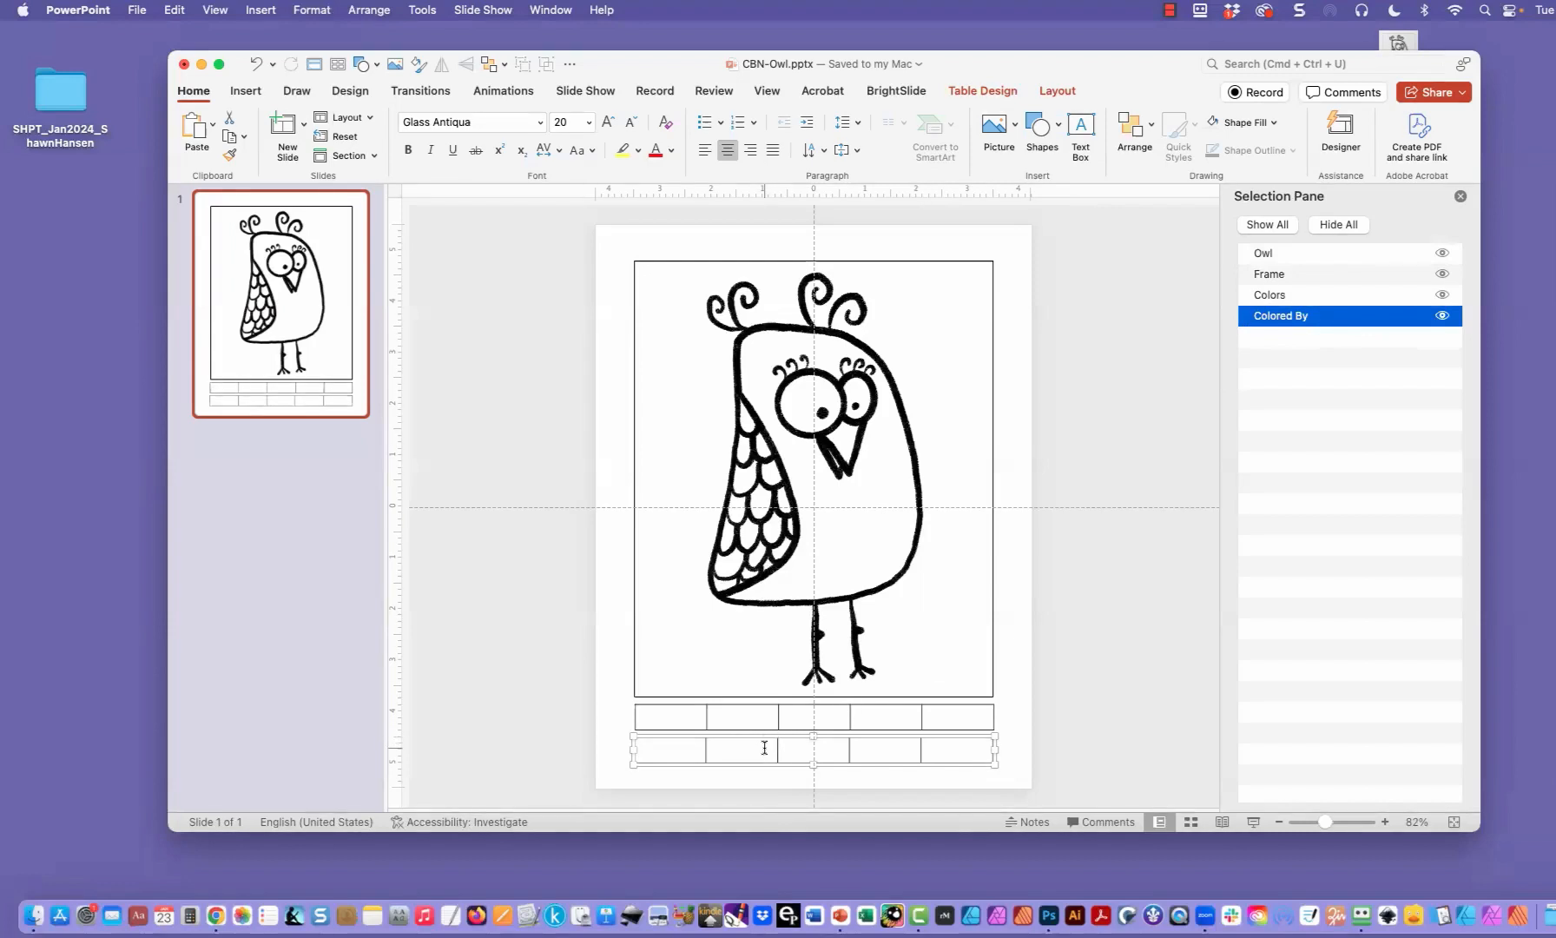
# Step: Merge the last four cells of the Colored By table into one cell
pyautogui.moveTo(761, 745); pyautogui.dragTo(942, 745)
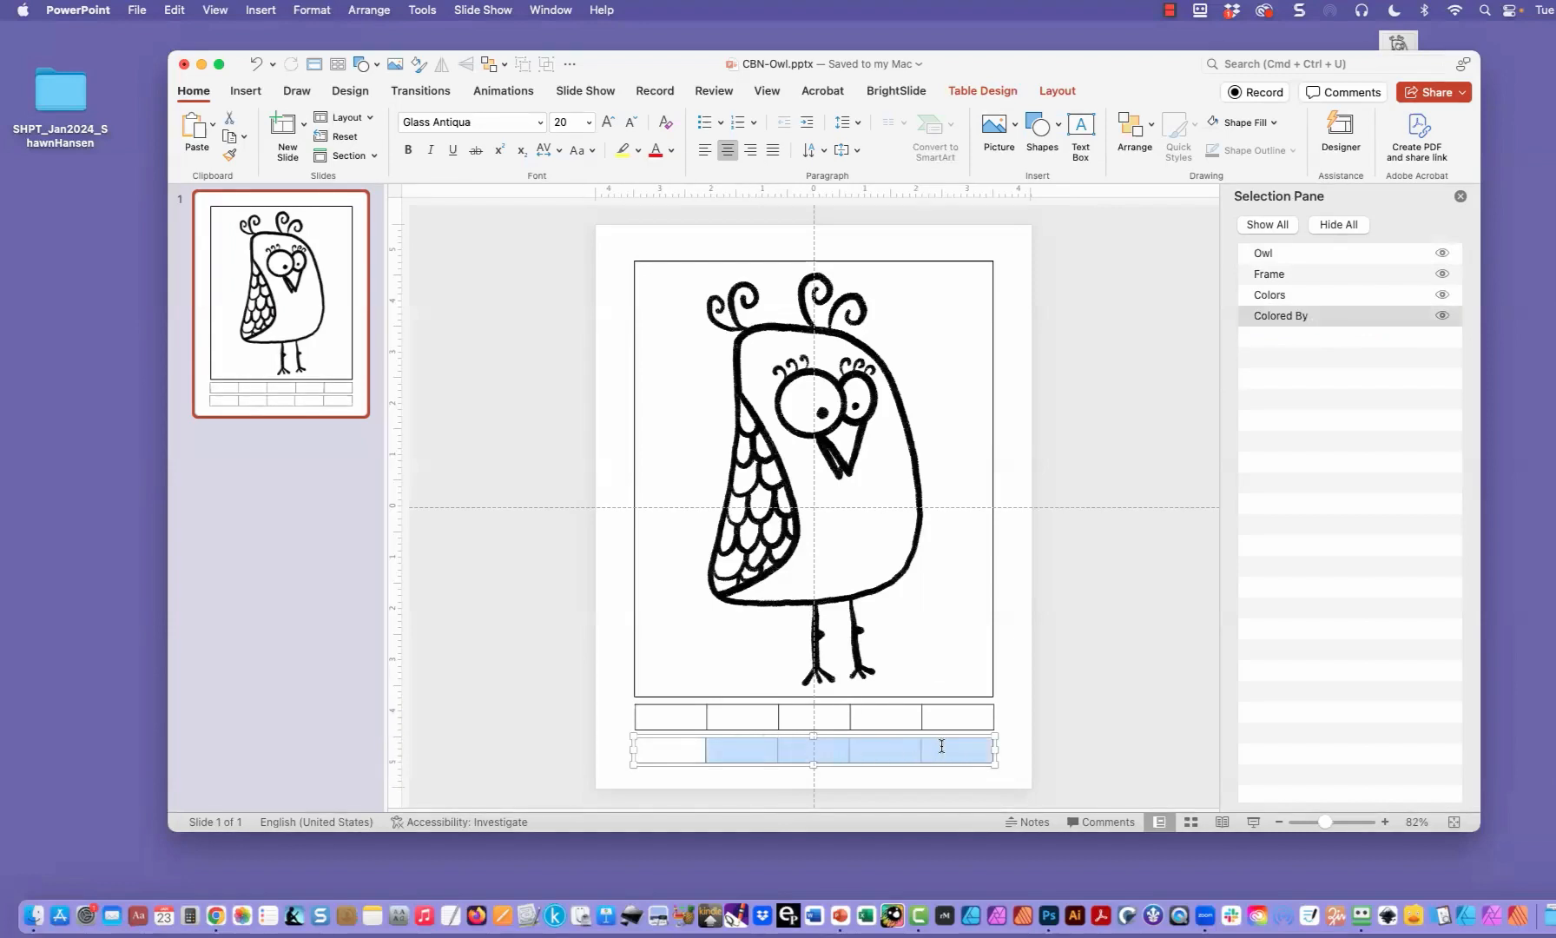
pyautogui.click(1060, 92)
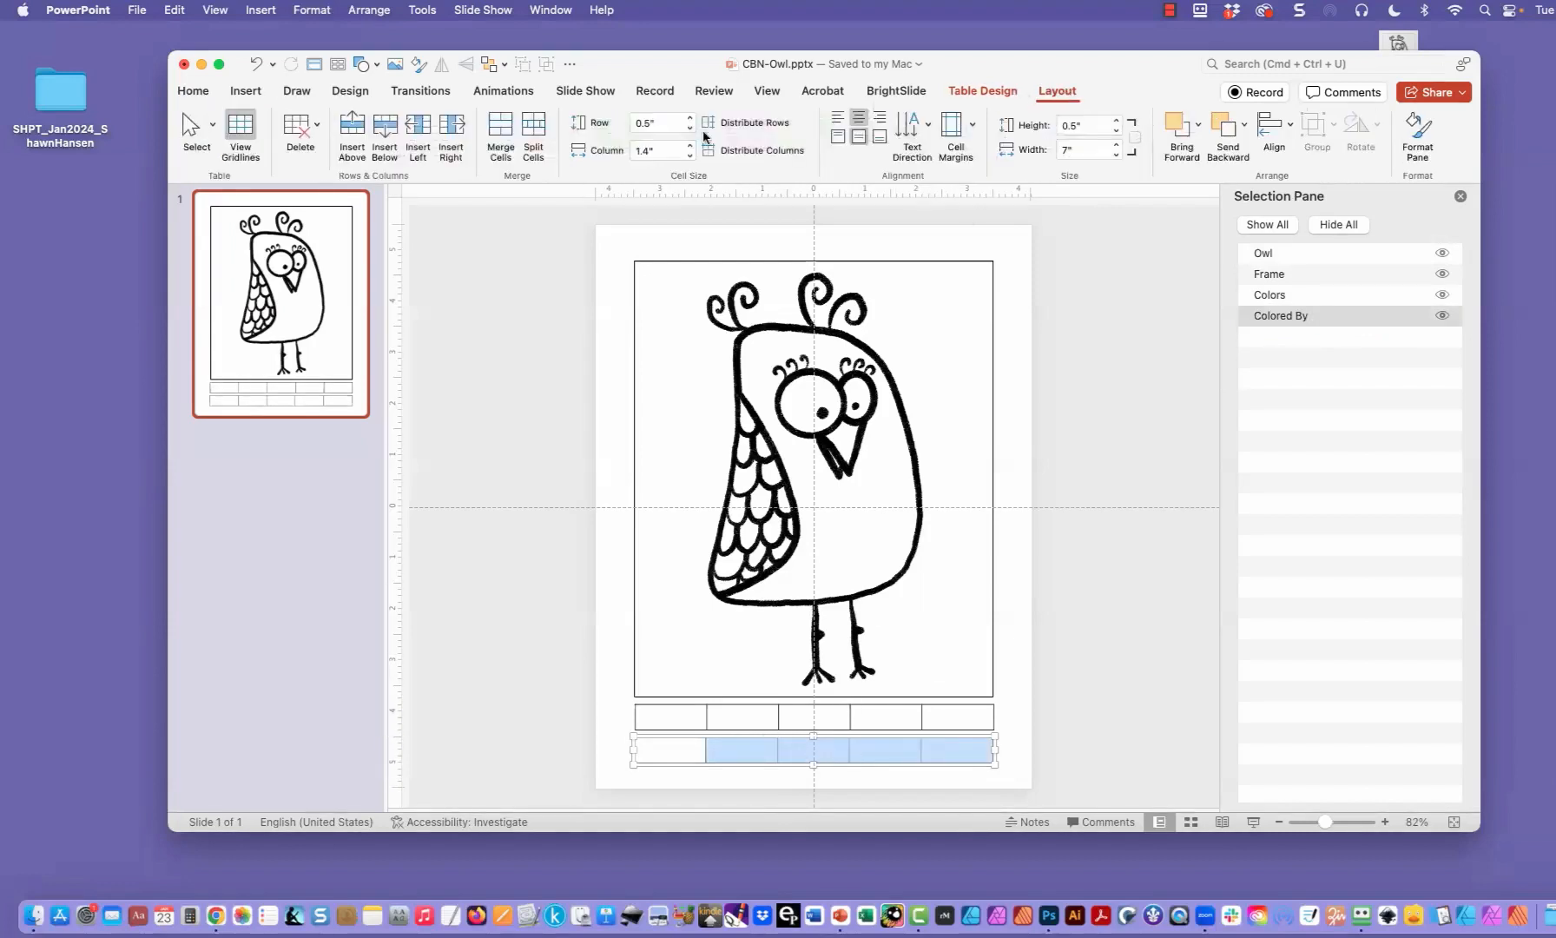
pyautogui.click(501, 131)
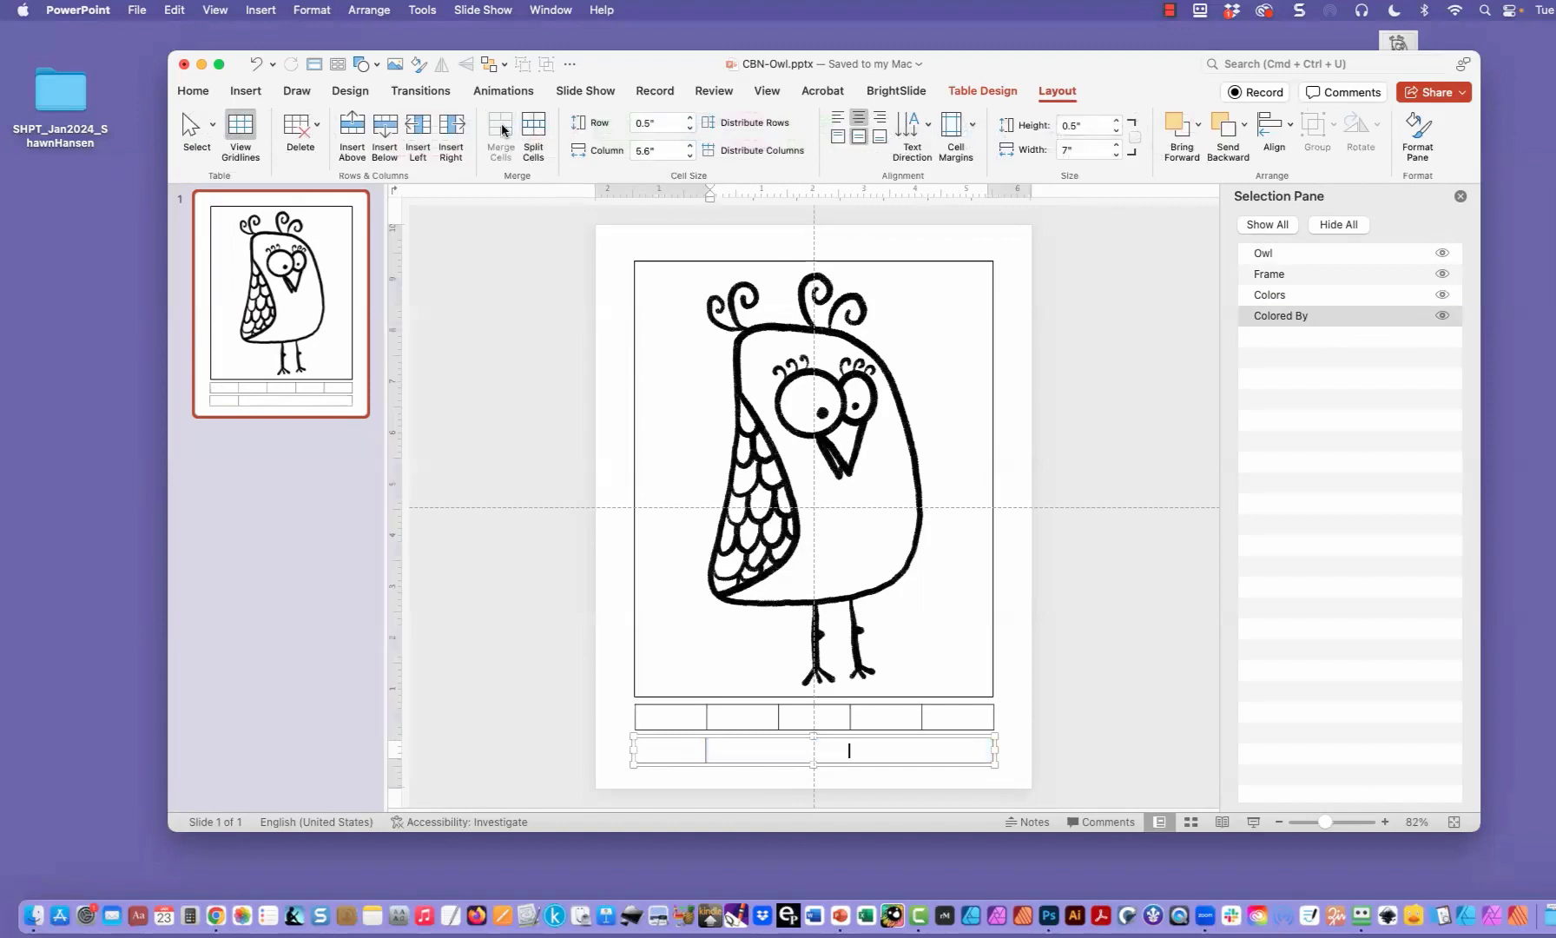
# Step: Remove all borders from the Colored By table and add only a bottom border to its wide merged cell
pyautogui.click(778, 764)
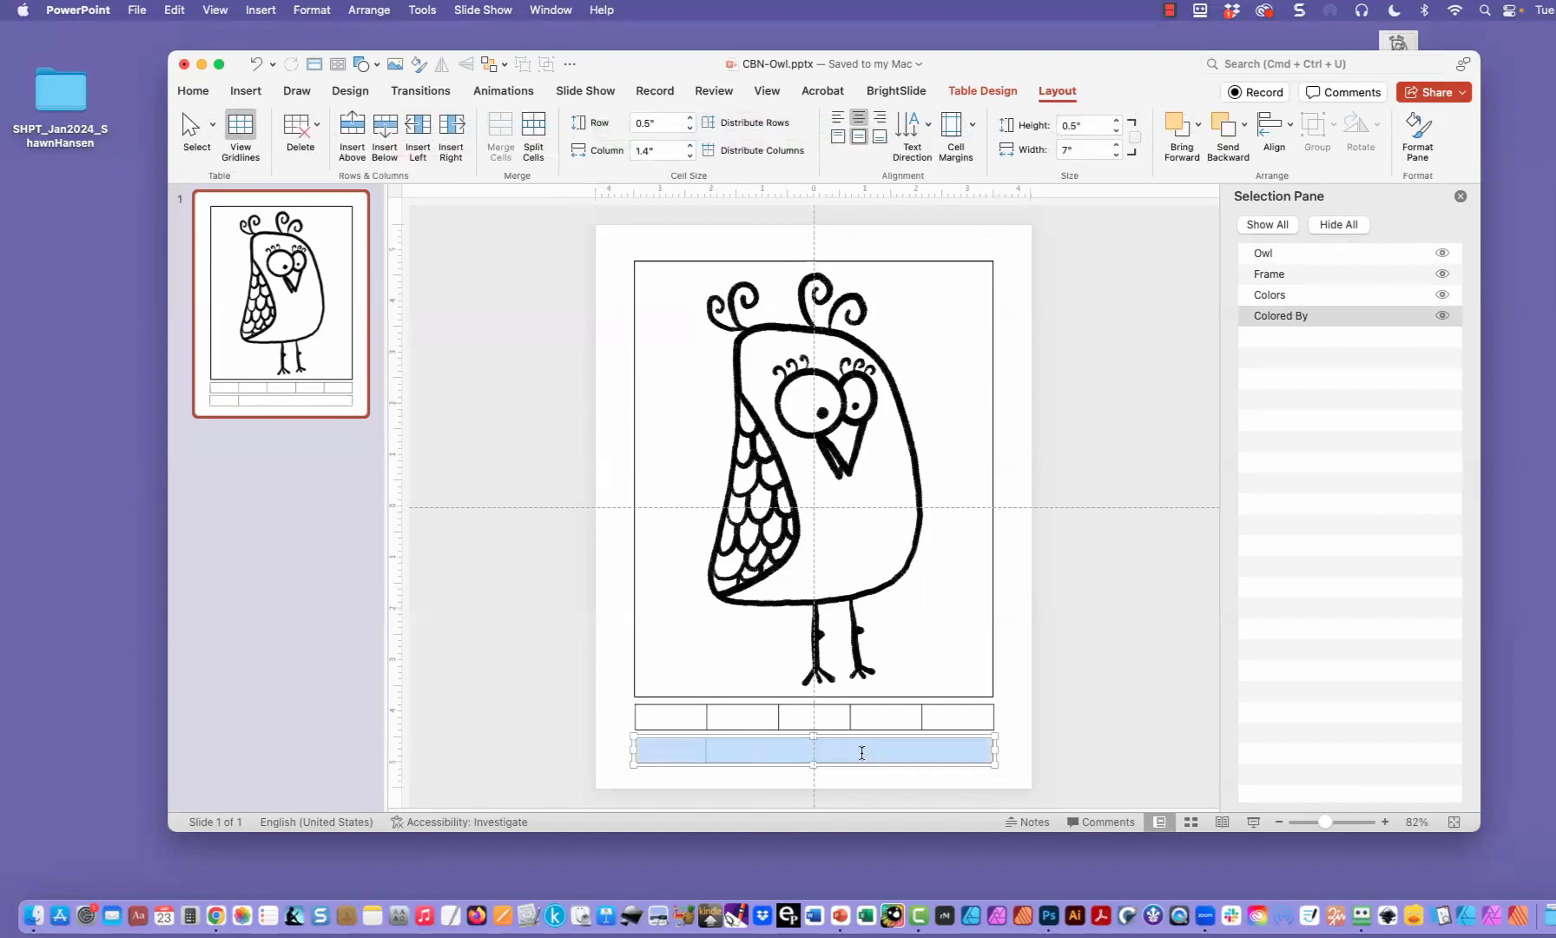
pyautogui.click(974, 92)
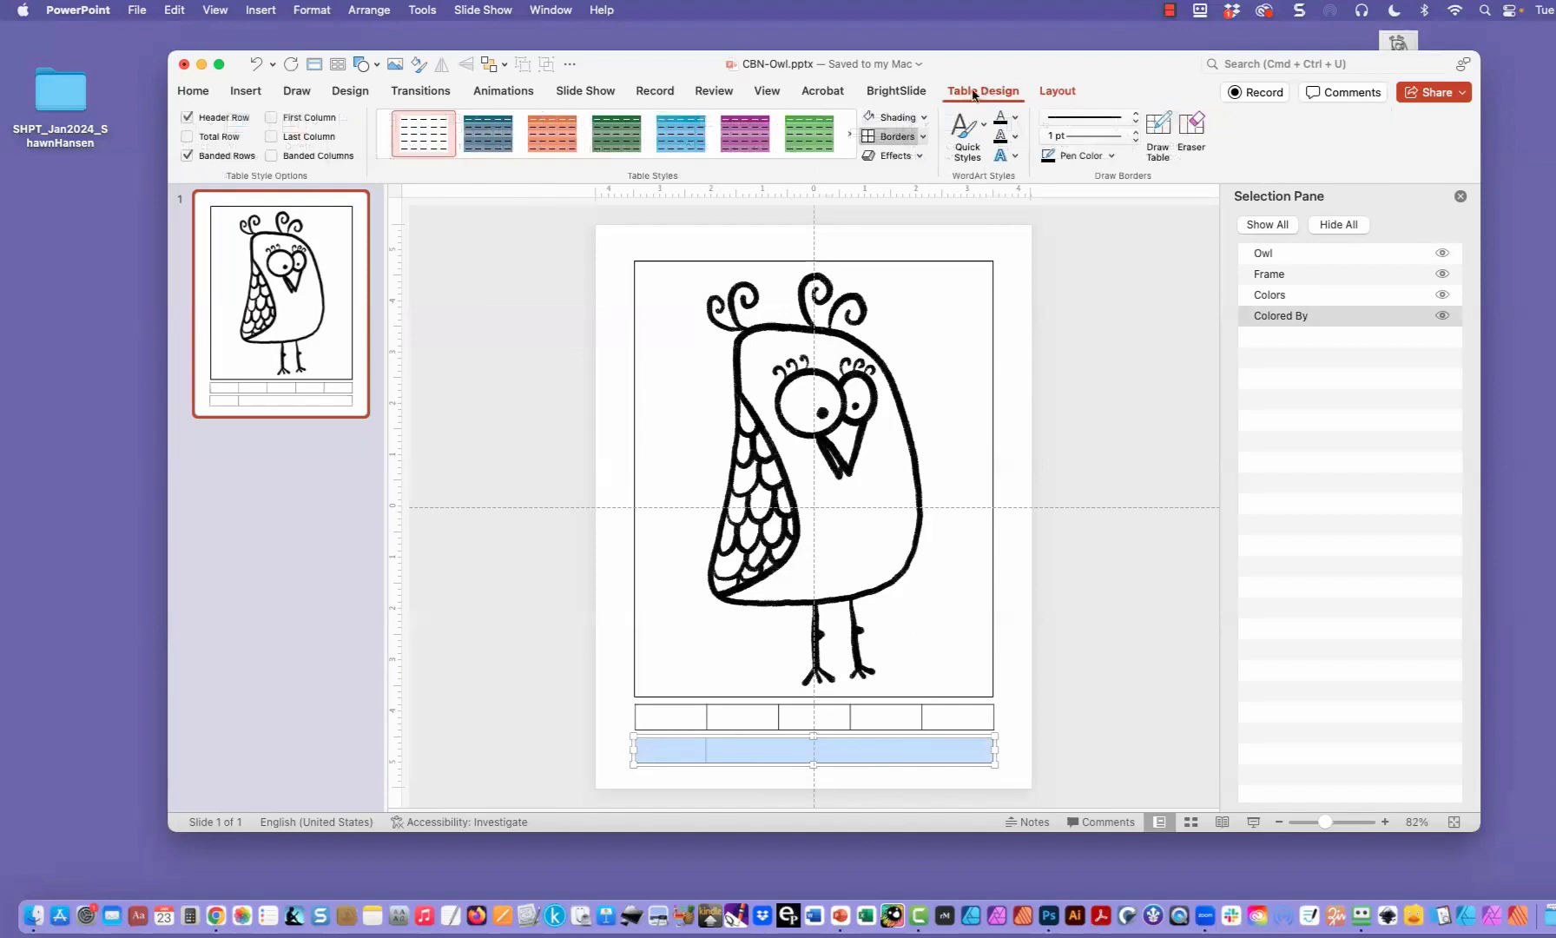
pyautogui.click(923, 137)
pyautogui.click(906, 156)
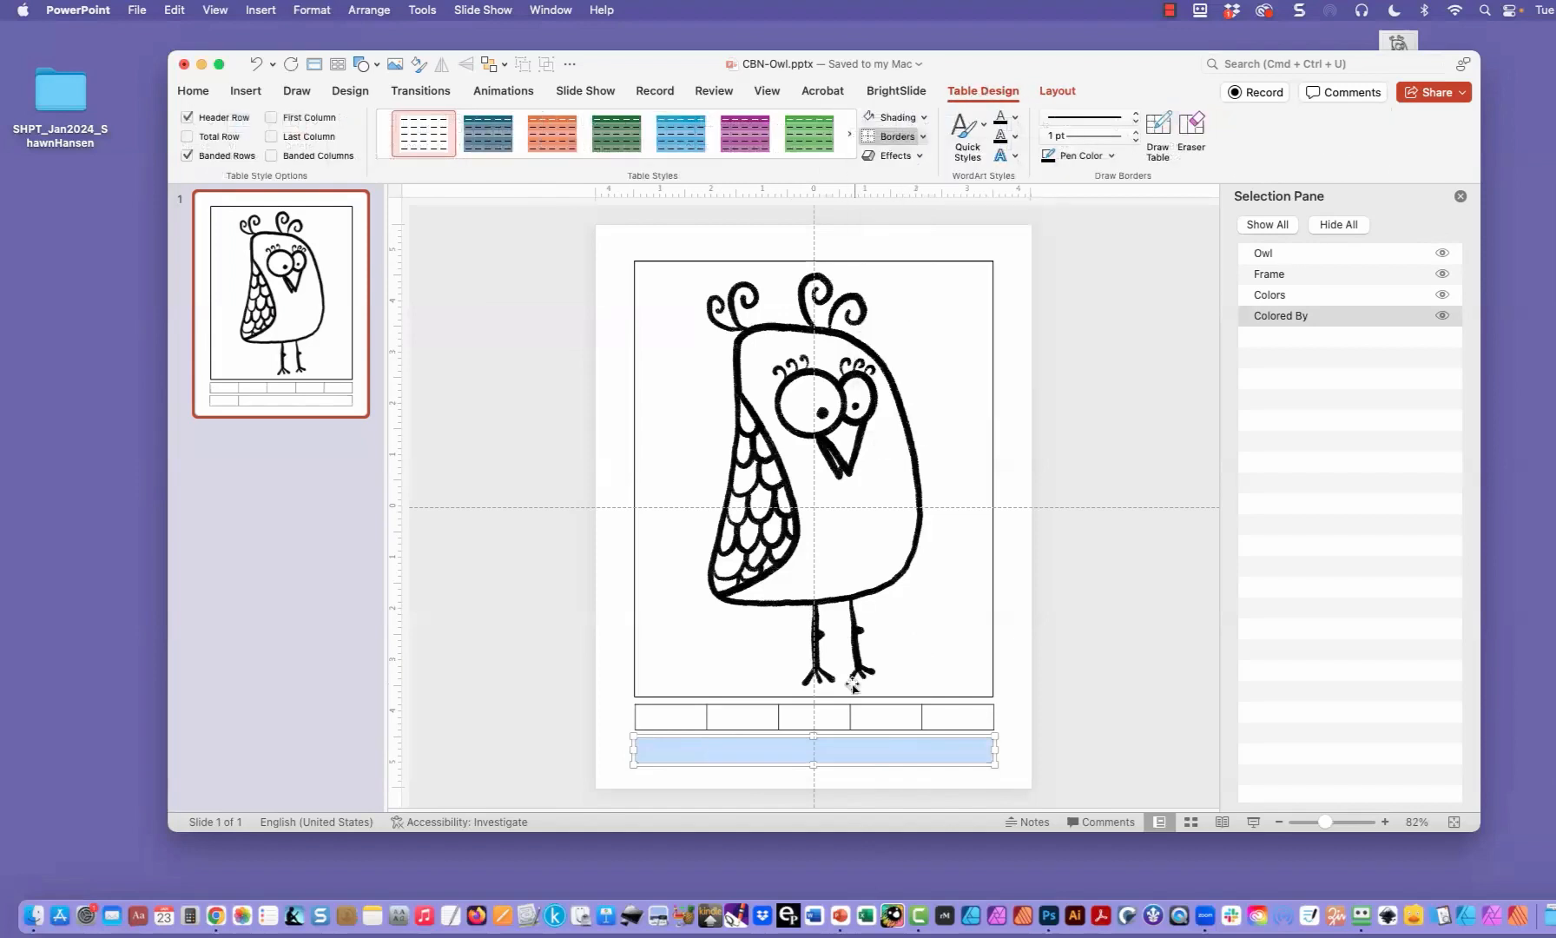
pyautogui.click(839, 748)
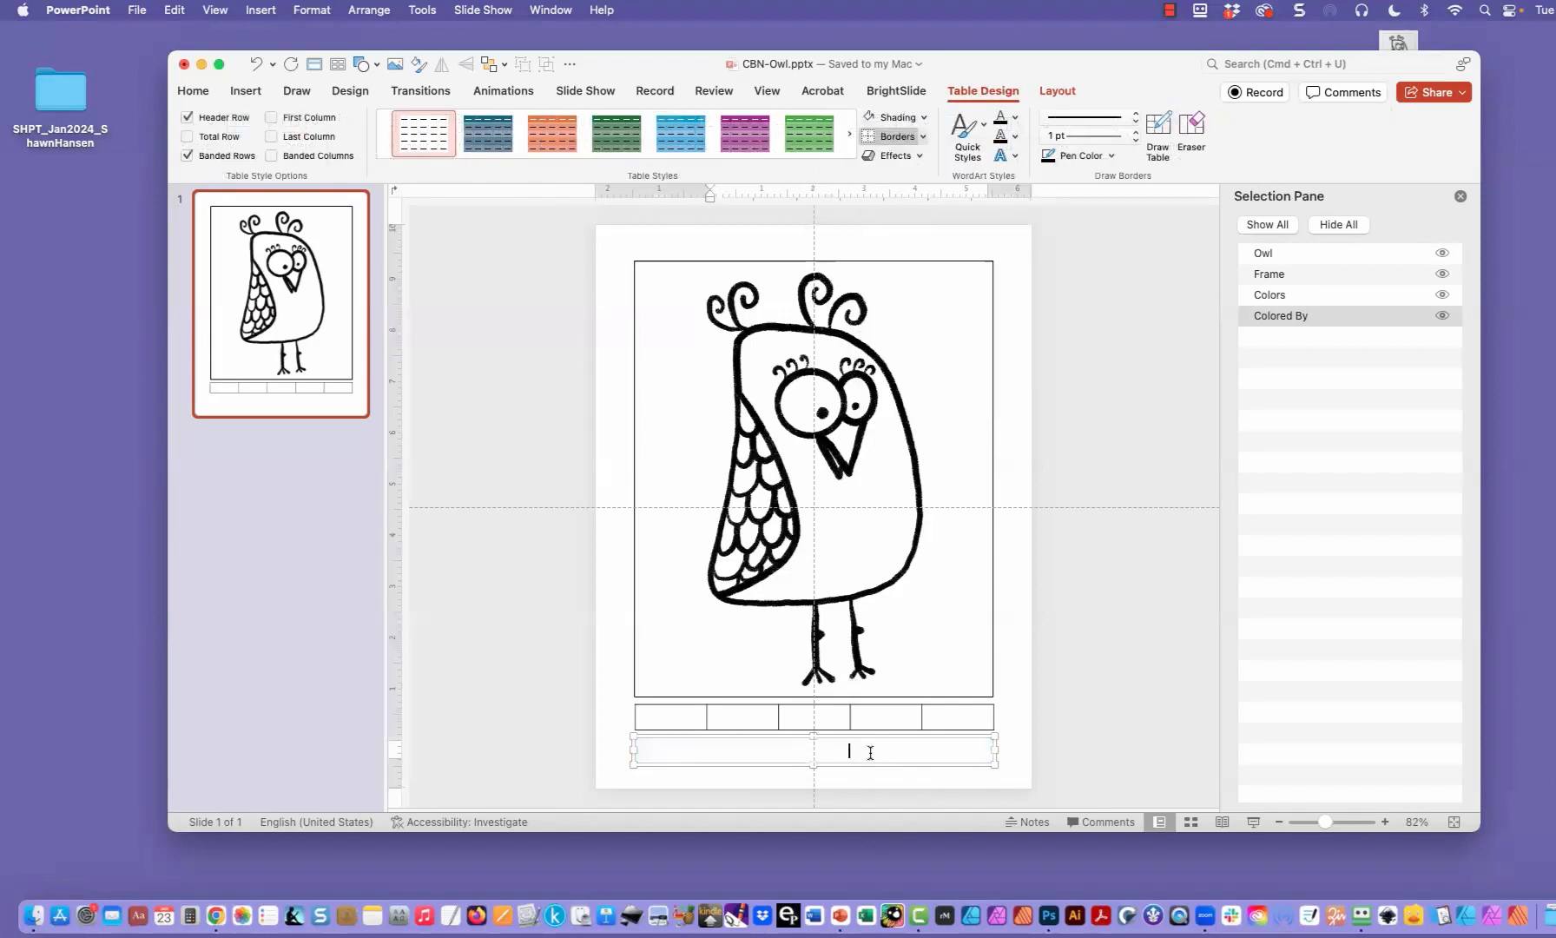
pyautogui.click(923, 138)
pyautogui.click(933, 273)
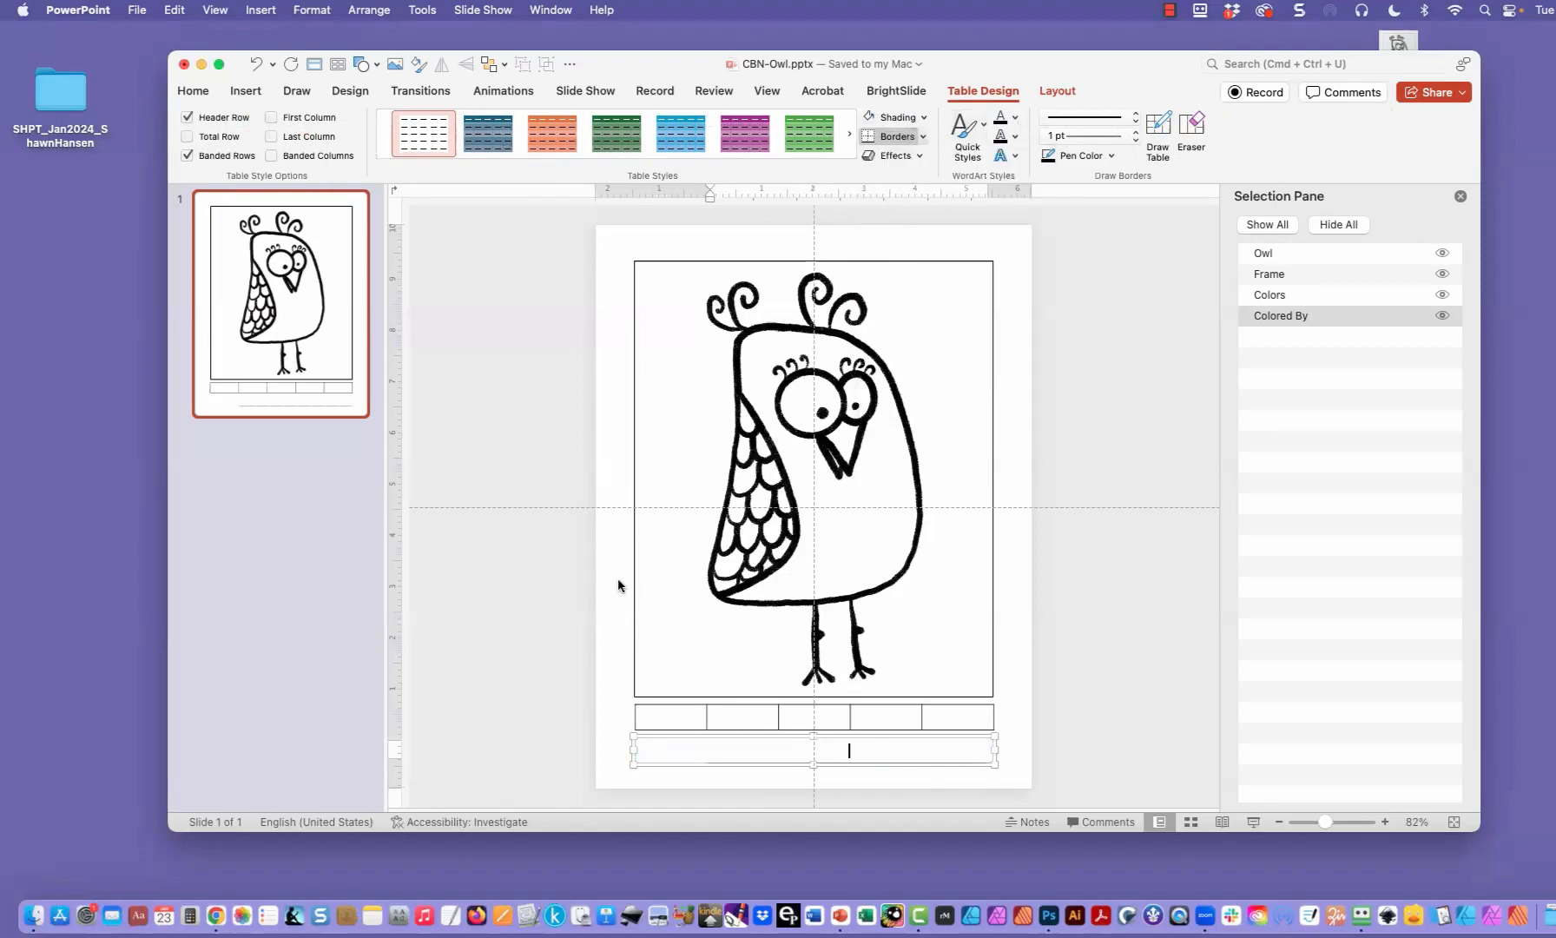
# Step: Enter the label "Colored By:" in the first cell of the Colored By table
pyautogui.click(674, 751)
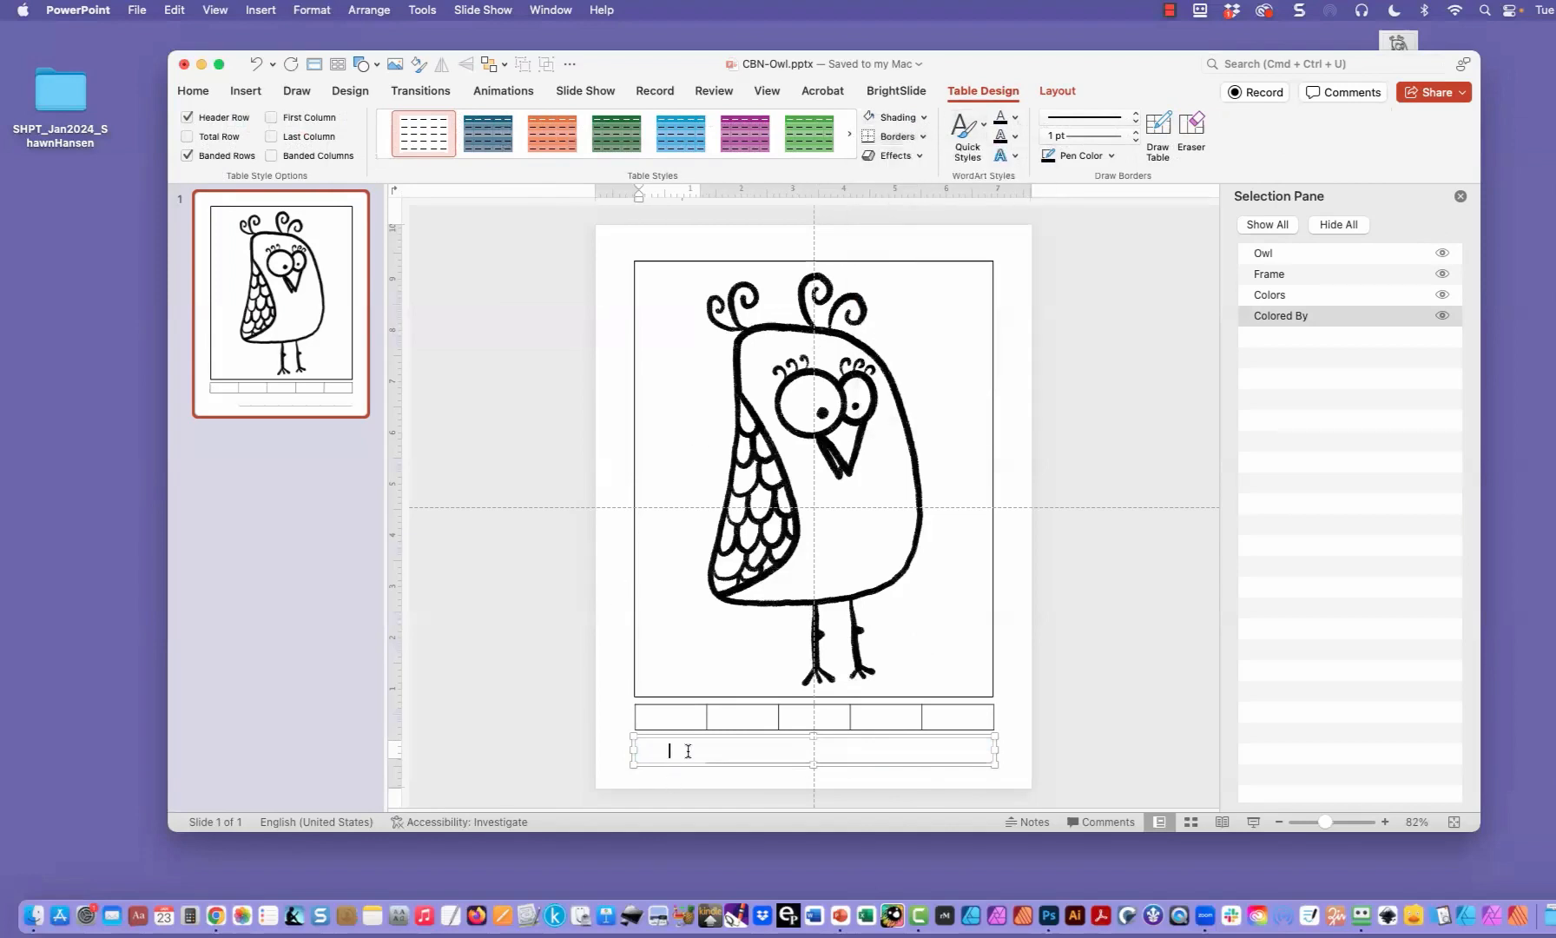
pyautogui.write('Colored By')
pyautogui.click(578, 726)
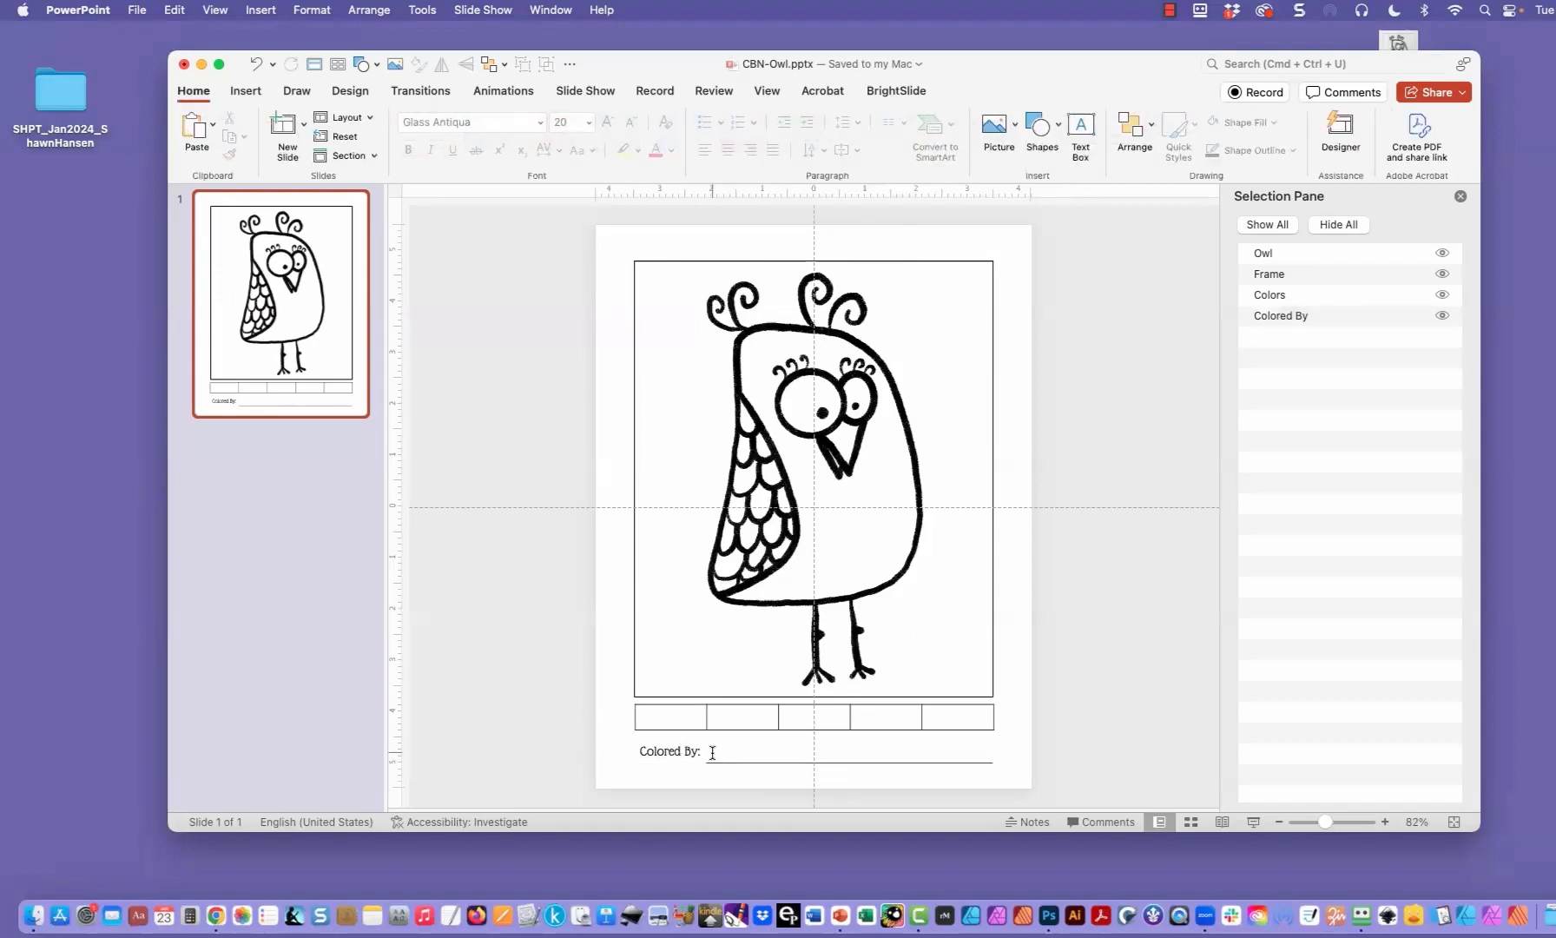
pyautogui.press('super+z')
# Step: Insert the colored owl picture from the Jan24_Graphics_Color folder and move it off to the left of the black-and-white owl as a reference
pyautogui.click(252, 95)
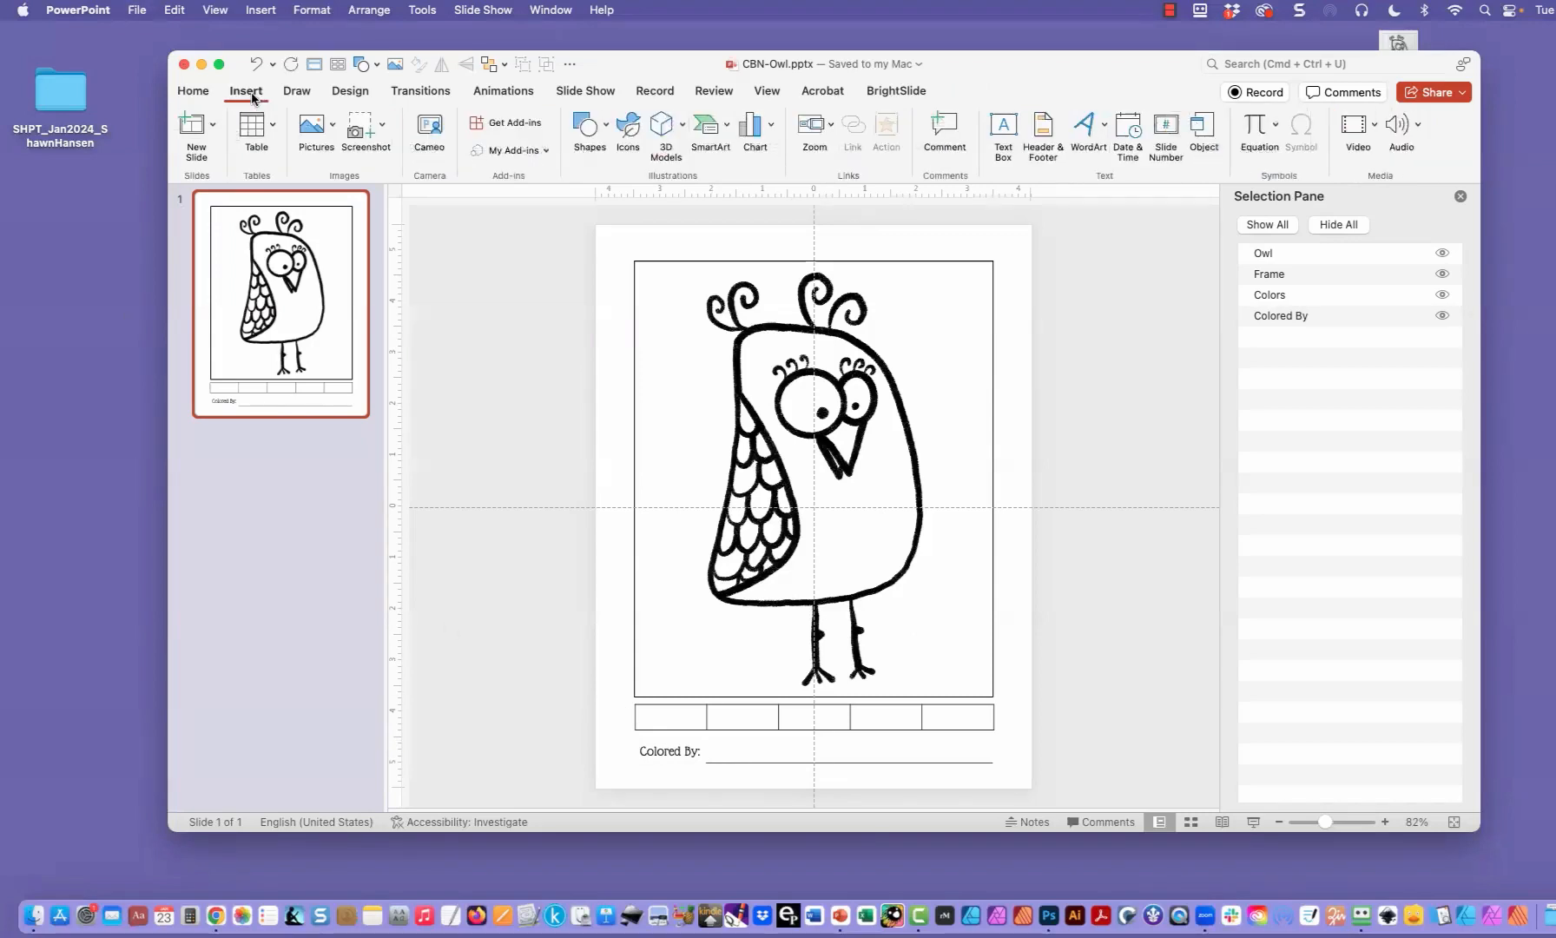
pyautogui.click(327, 130)
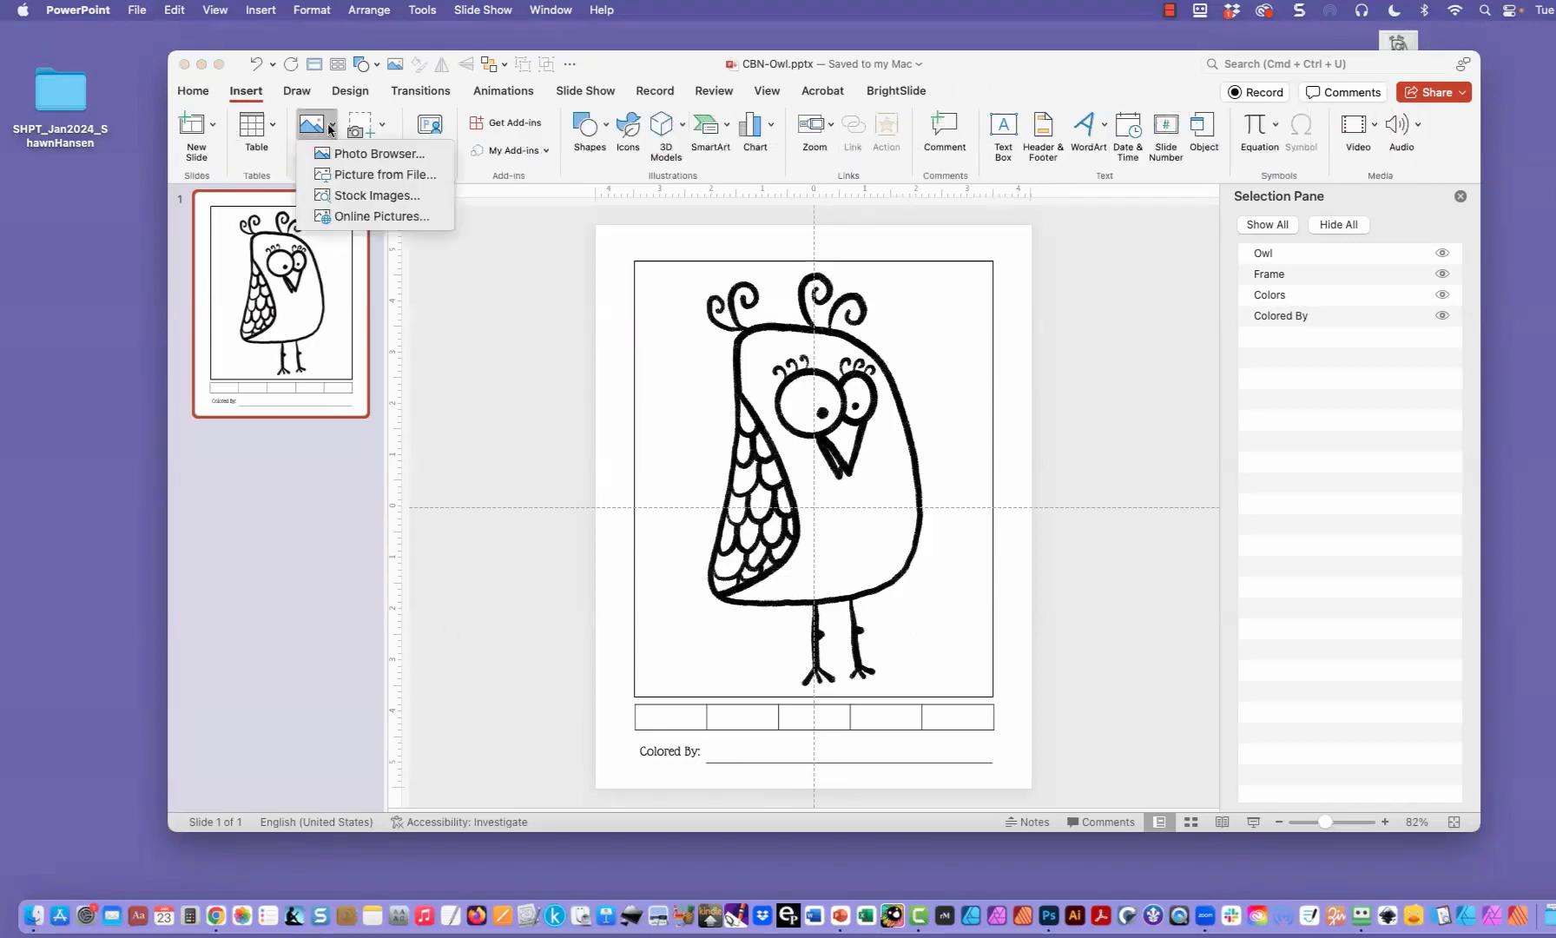
pyautogui.click(350, 176)
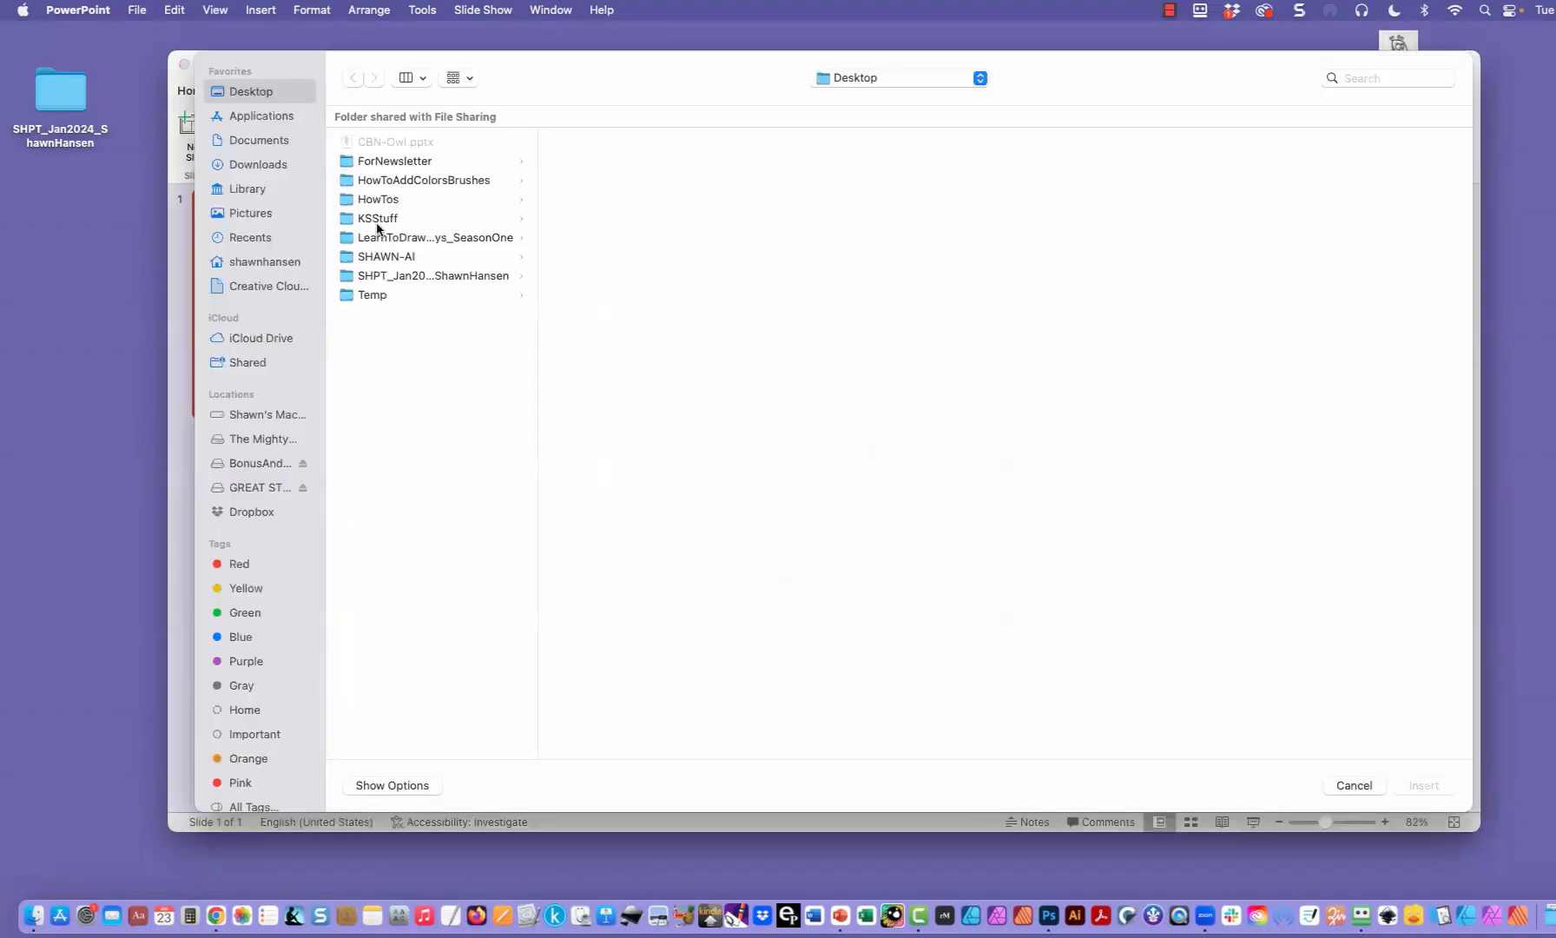
pyautogui.click(395, 277)
pyautogui.click(600, 201)
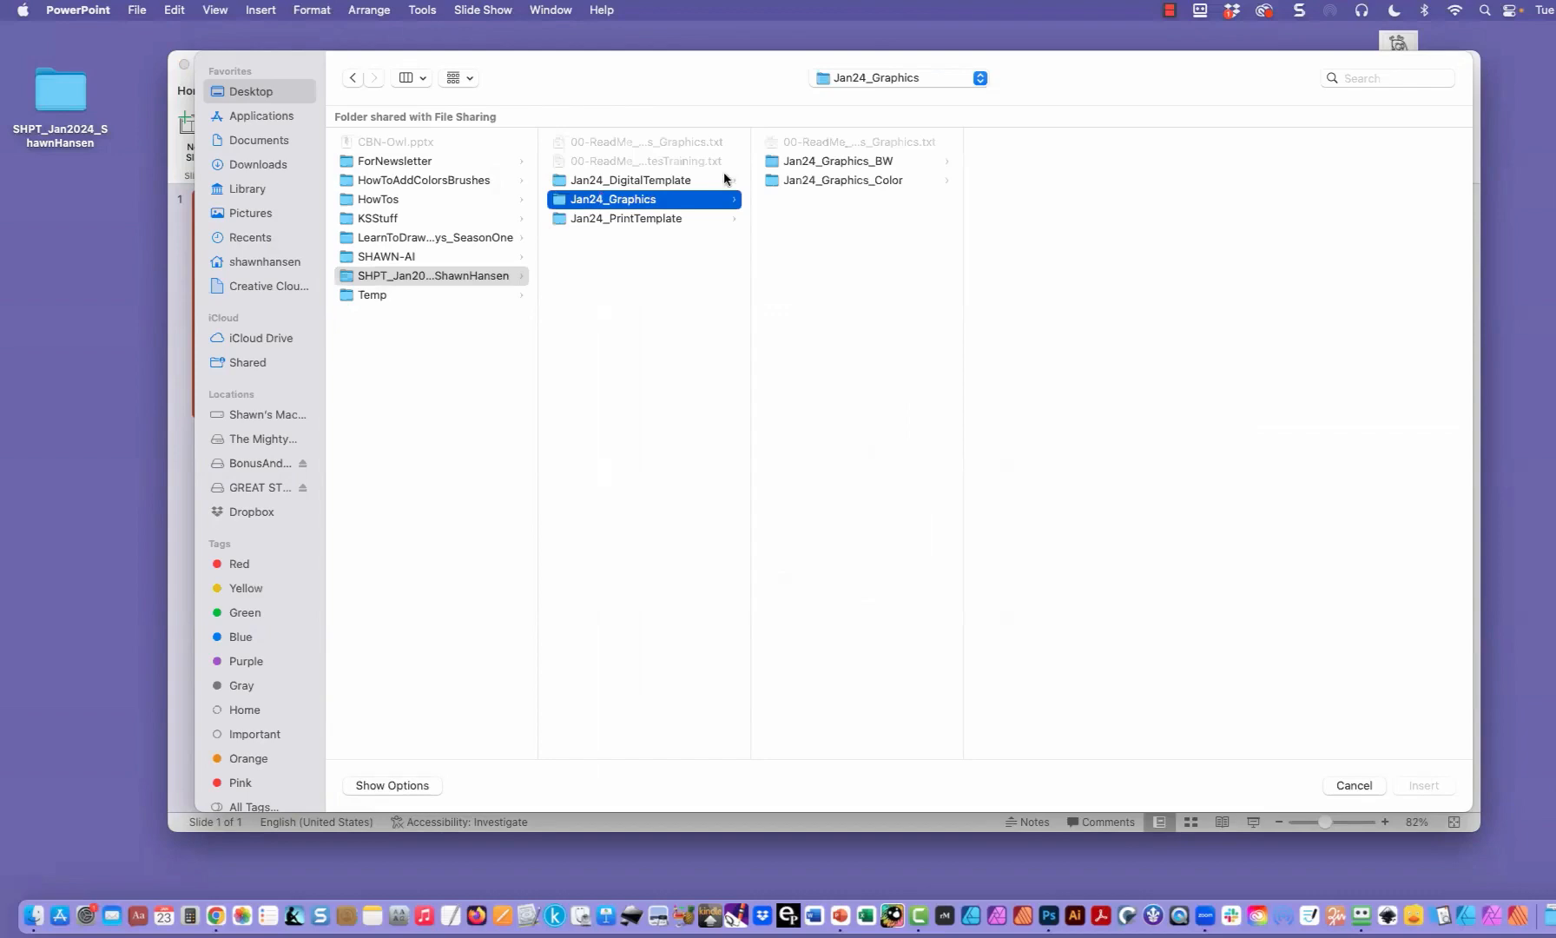
pyautogui.click(825, 181)
pyautogui.doubleClick(1025, 161)
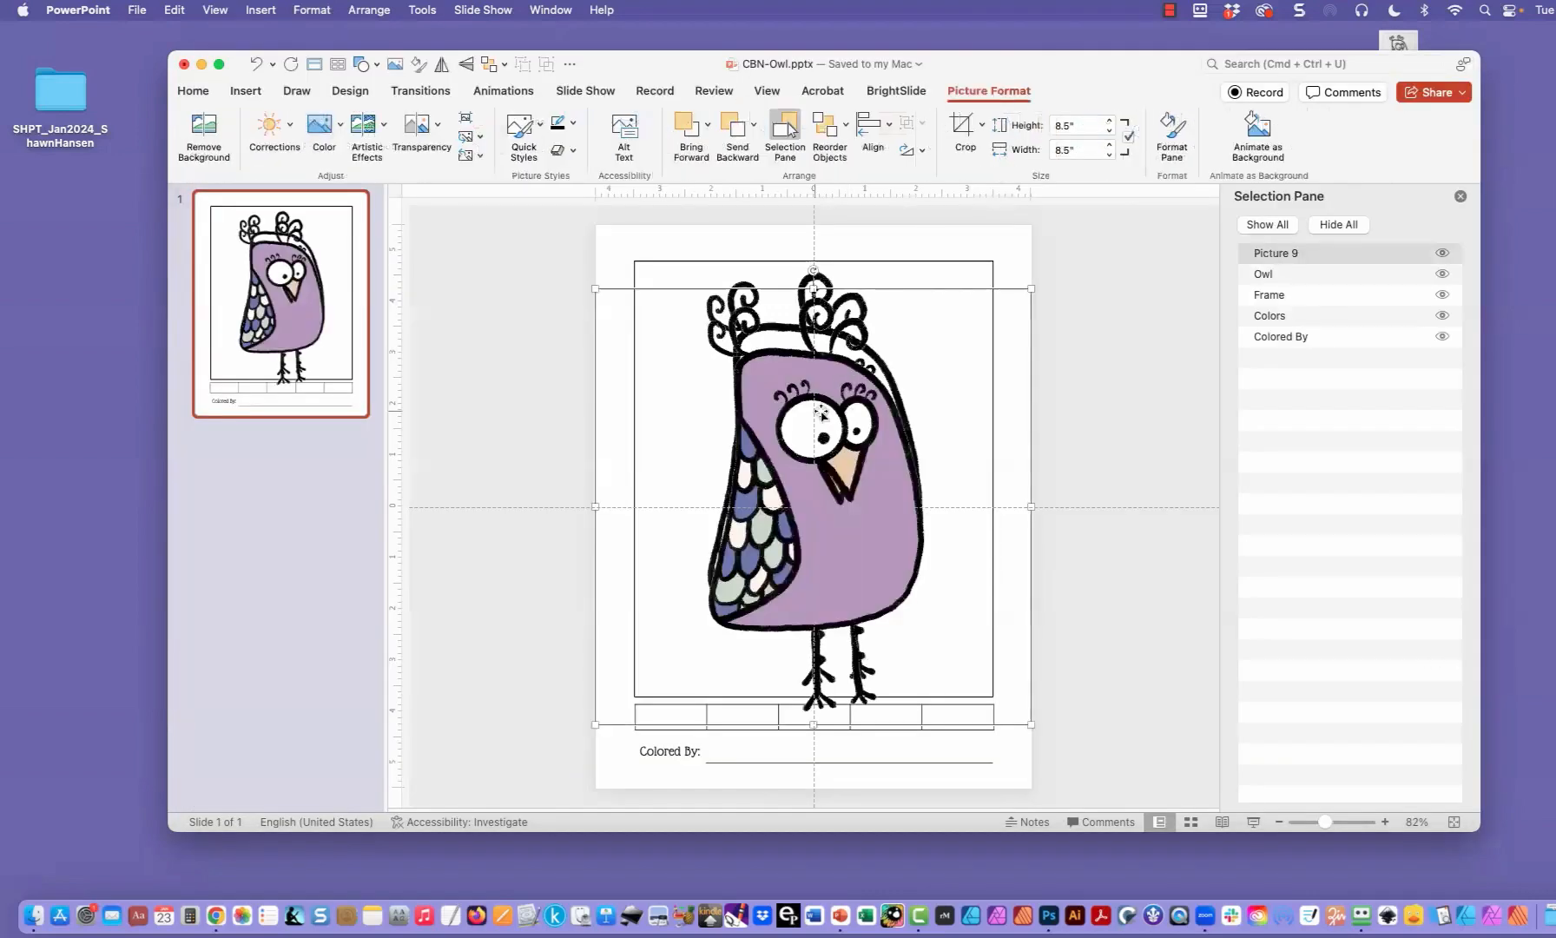
pyautogui.moveTo(761, 404); pyautogui.dragTo(487, 332)
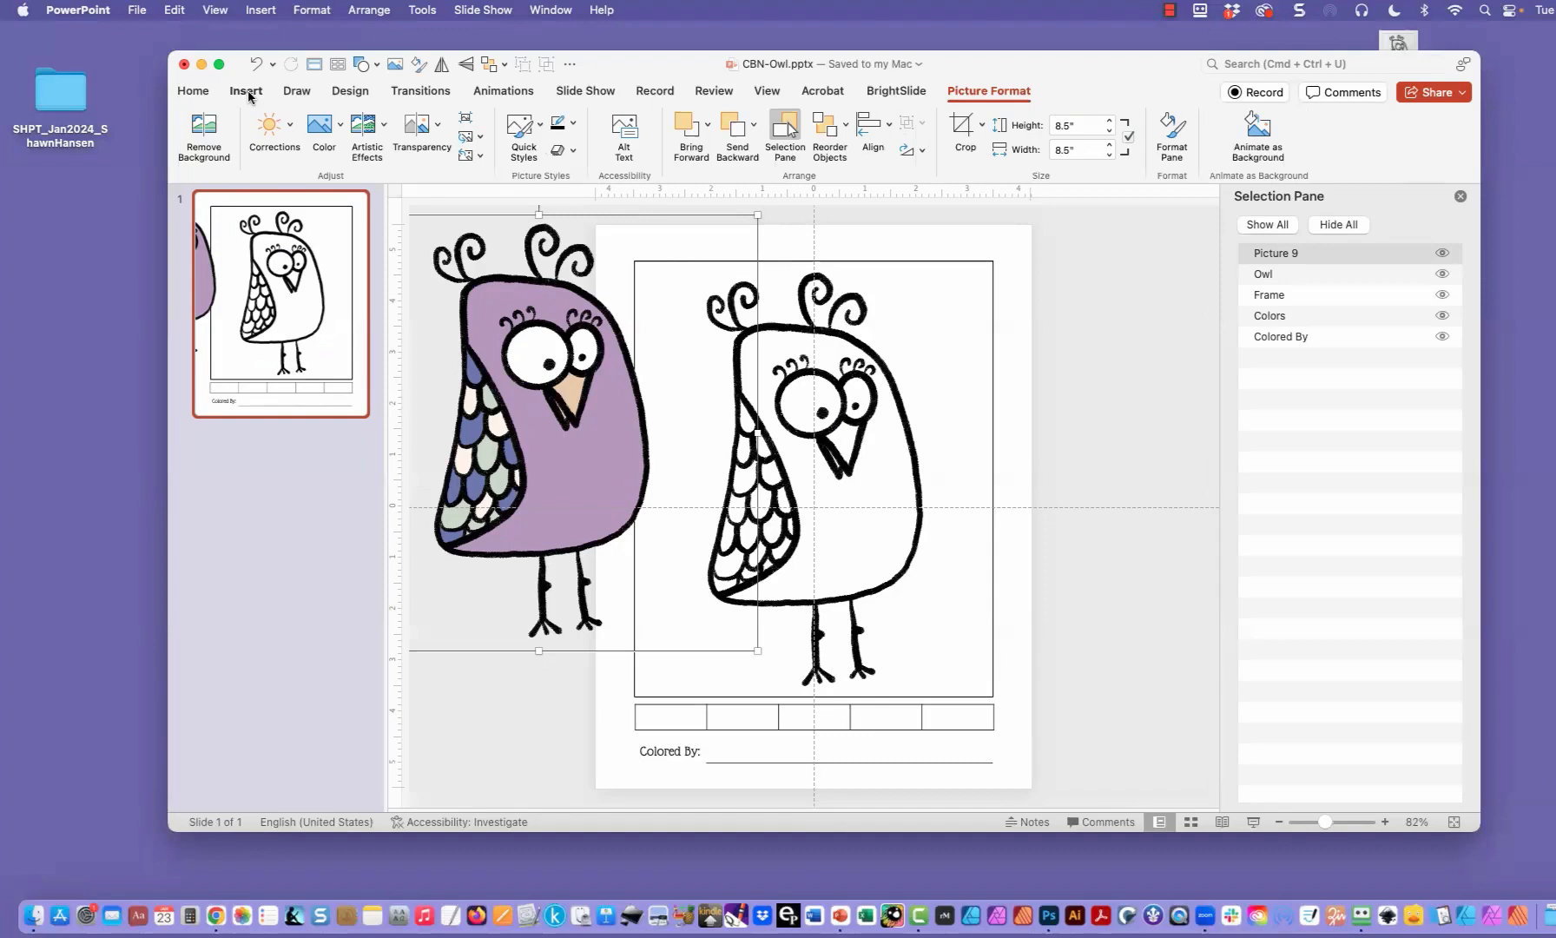
pyautogui.press('super+s')
# Step: Fill the five Colors table cells with 1 - Purple, 2 - Orange, 3 - Blue, 4 - Green and 5 - Yellow
pyautogui.click(670, 719)
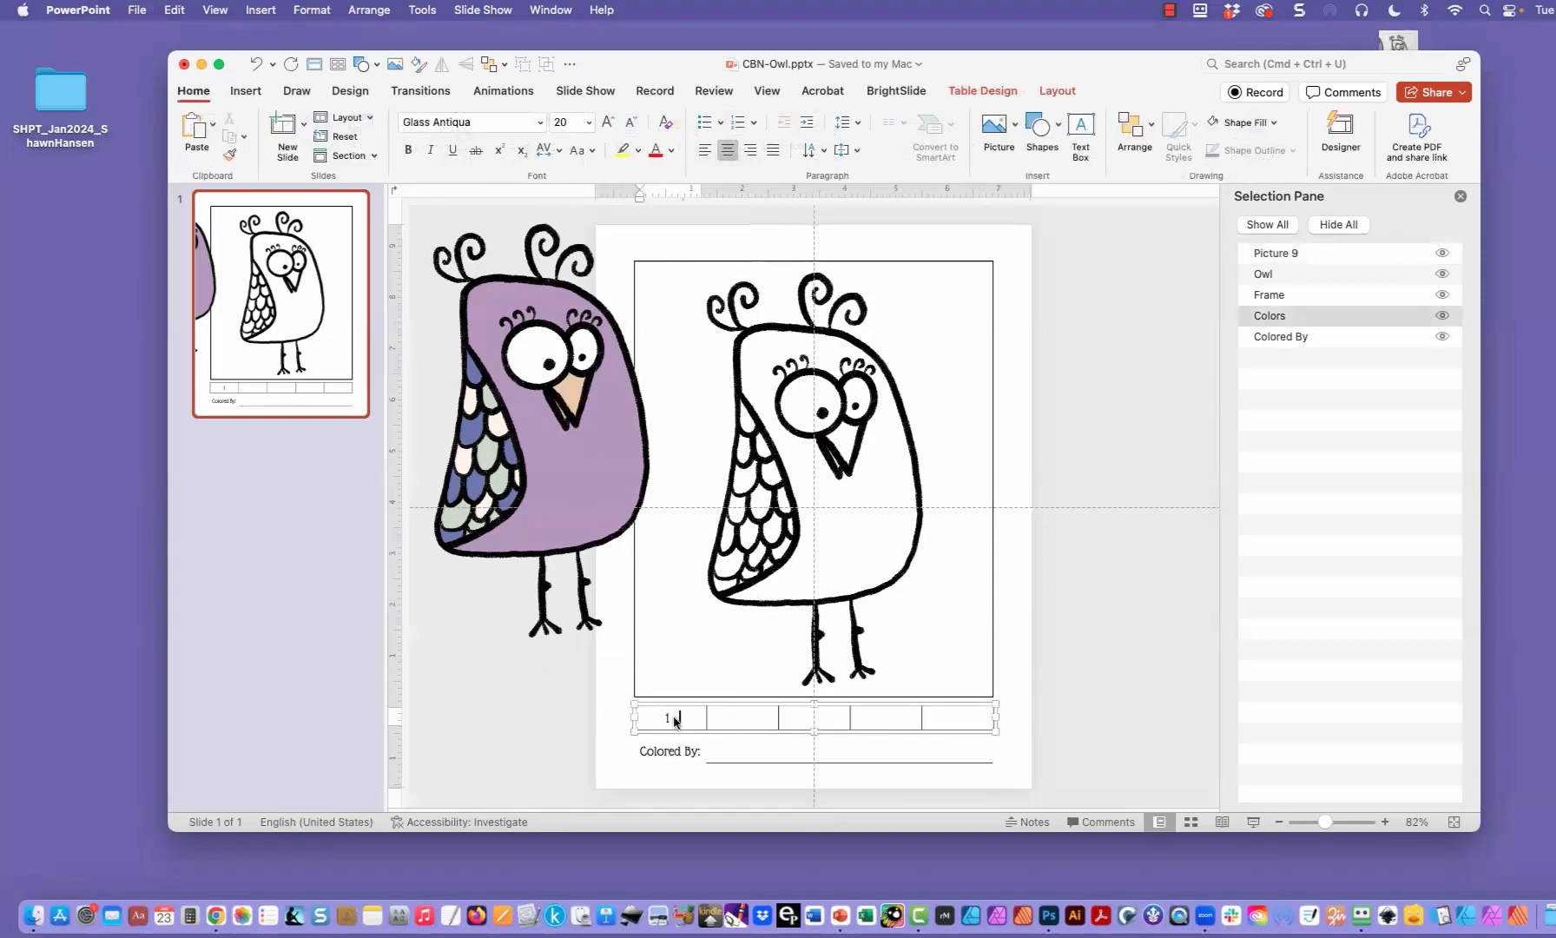
pyautogui.write('1 - Purple')
pyautogui.press('Tab')
pyautogui.write('2 - Orange')
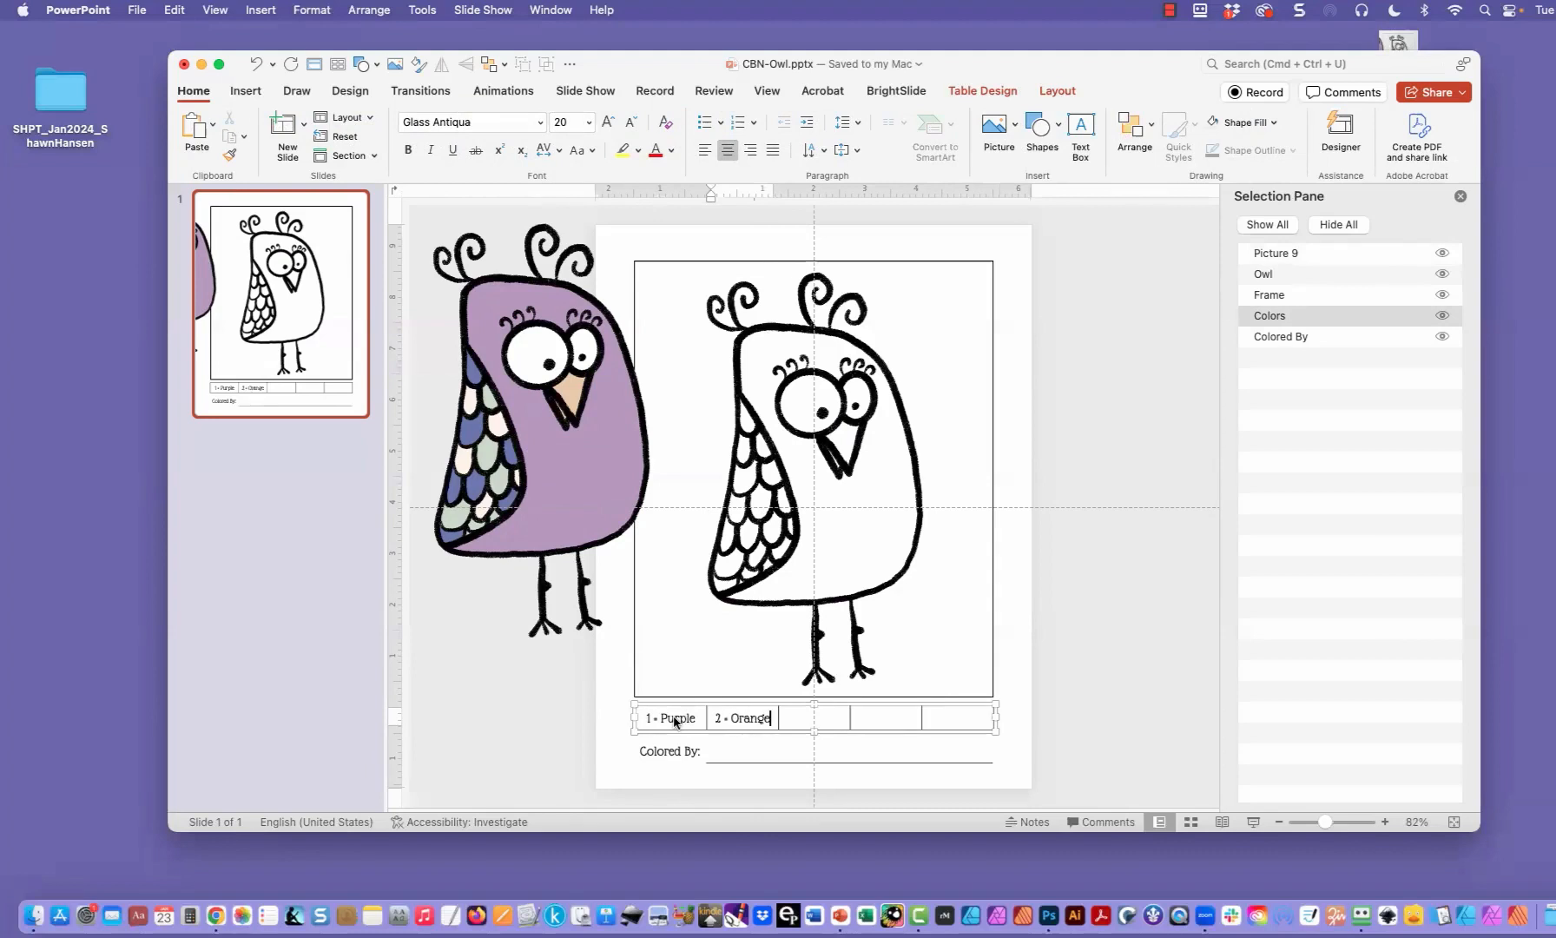
pyautogui.press('Tab')
pyautogui.write('3 -')
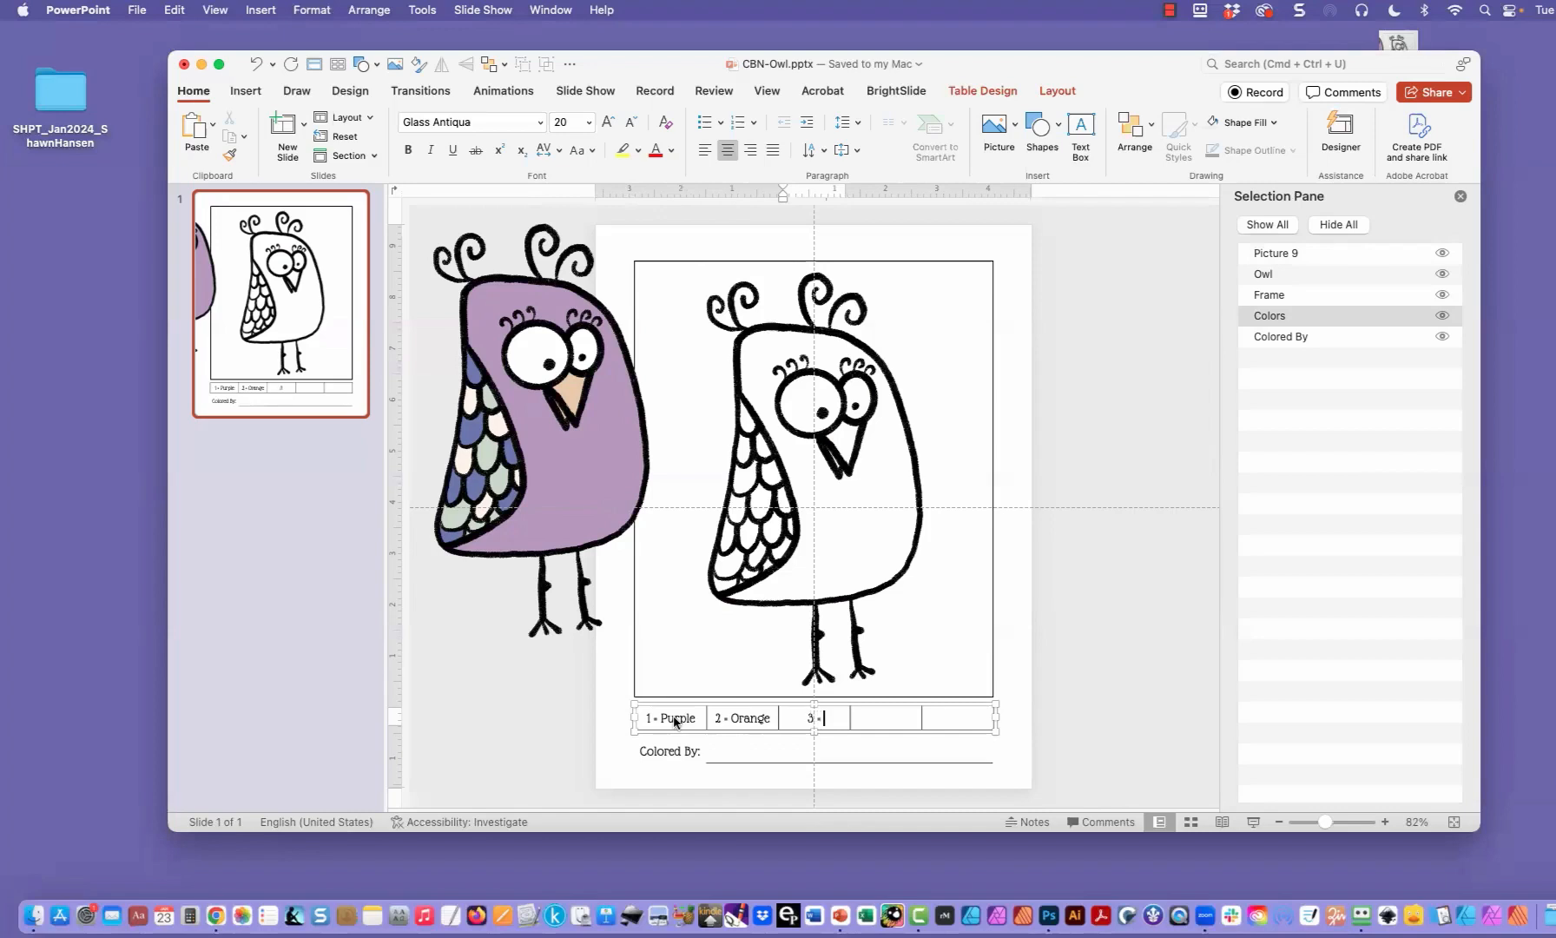
pyautogui.write(' Blue')
pyautogui.press('Tab')
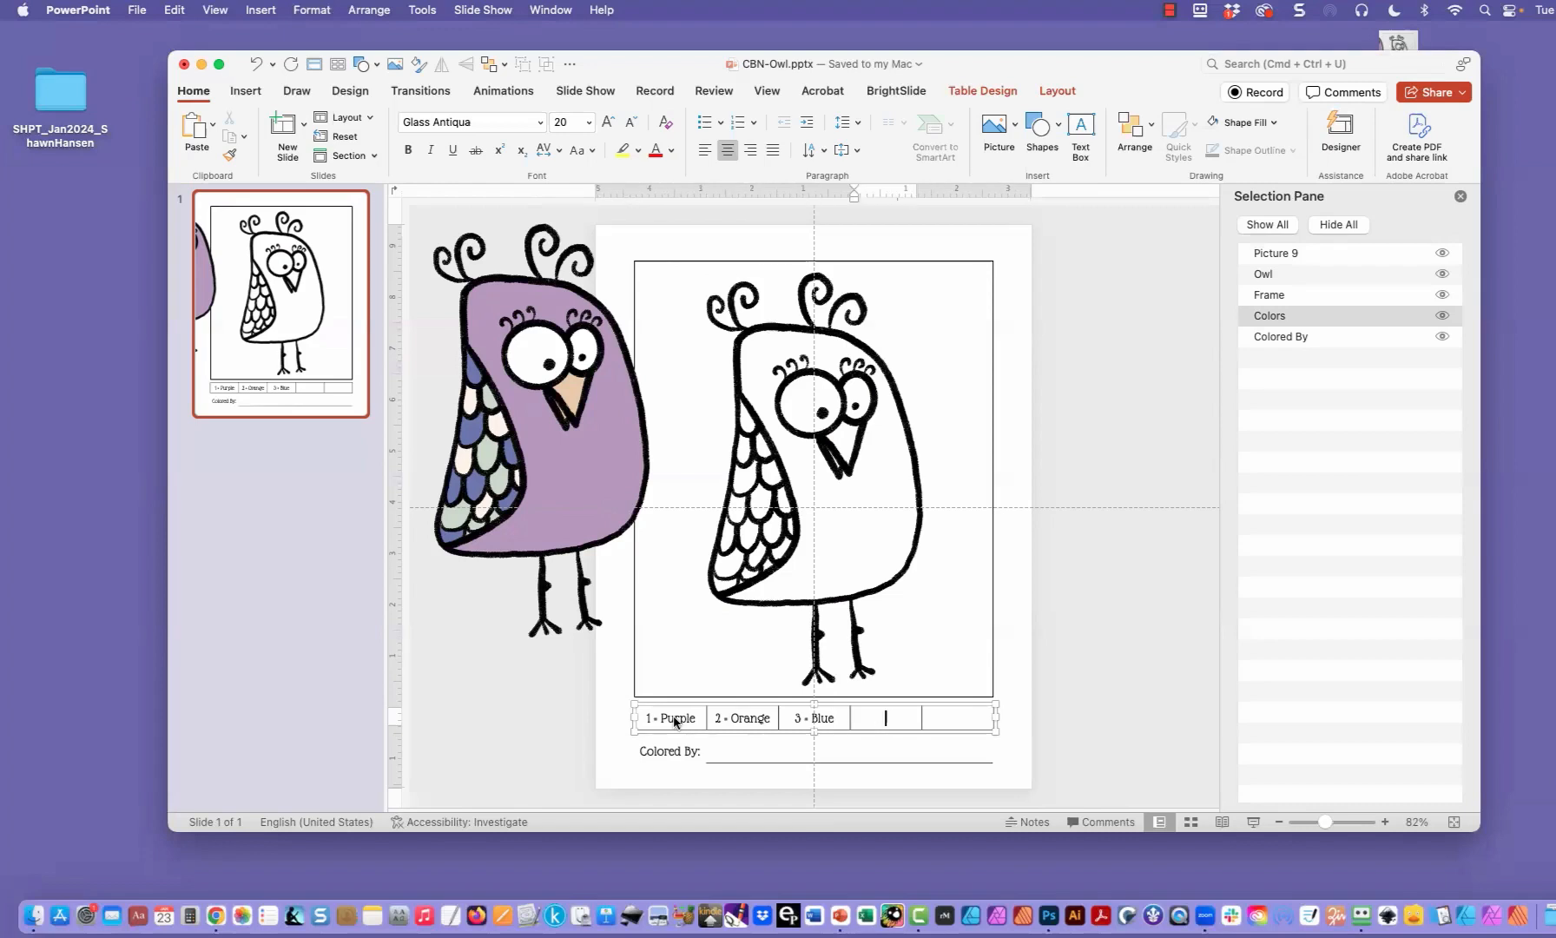
pyautogui.write('4 - Green\t')
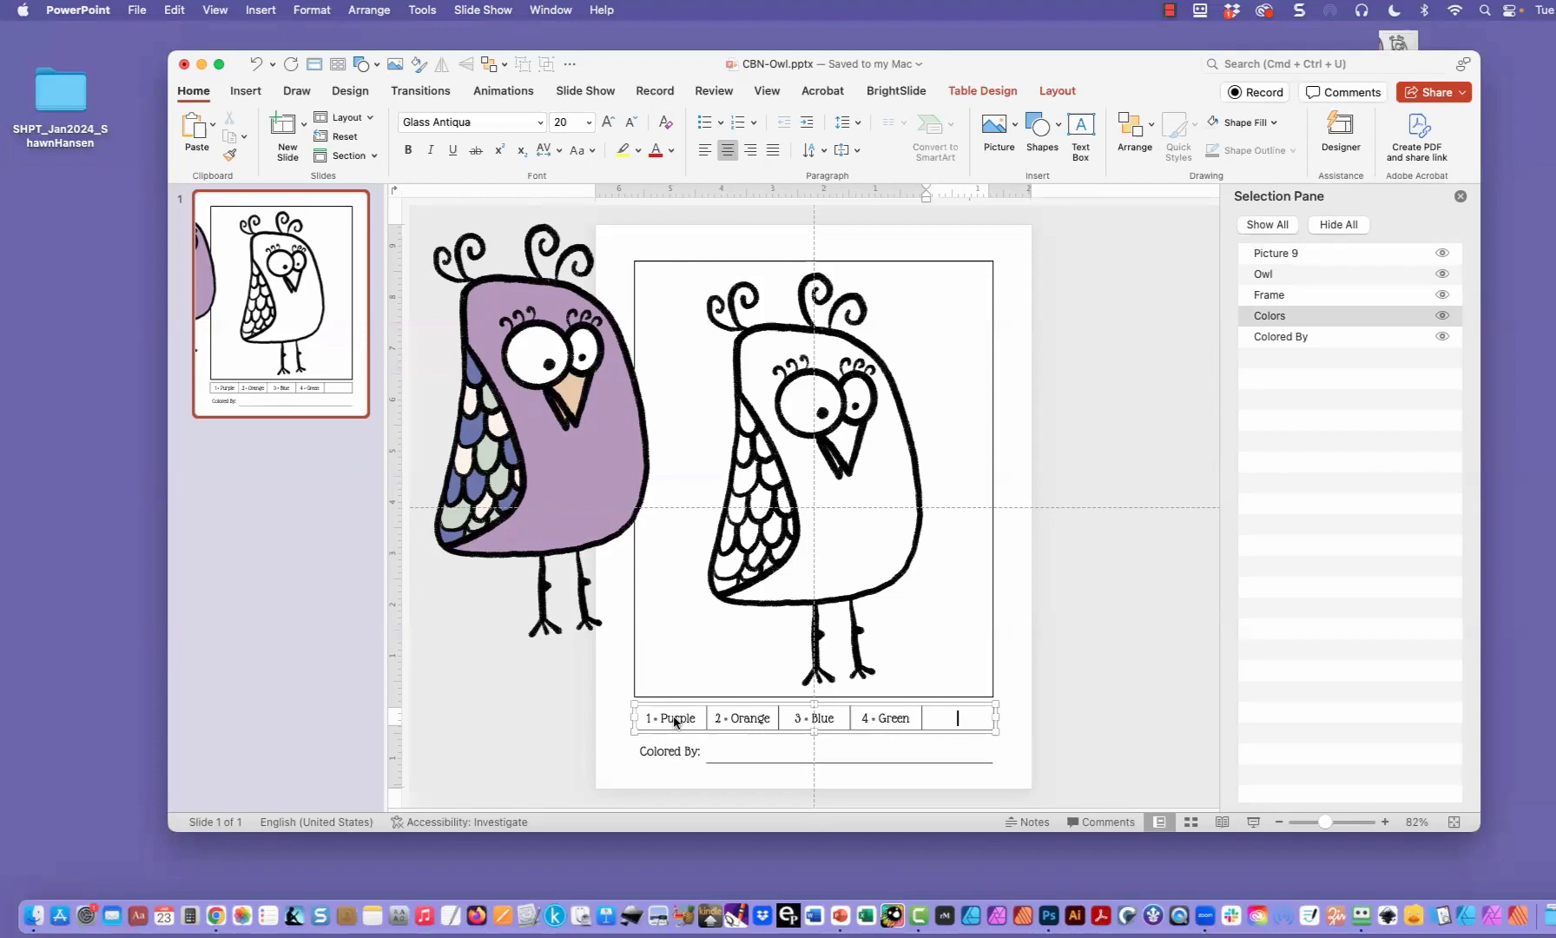
pyautogui.write('5 - Yellow')
# Step: Add a text box containing 1 to the right of the frame, formatted in Glass Antiqua at 14 pt
pyautogui.hscroll(-1, 680, 715)
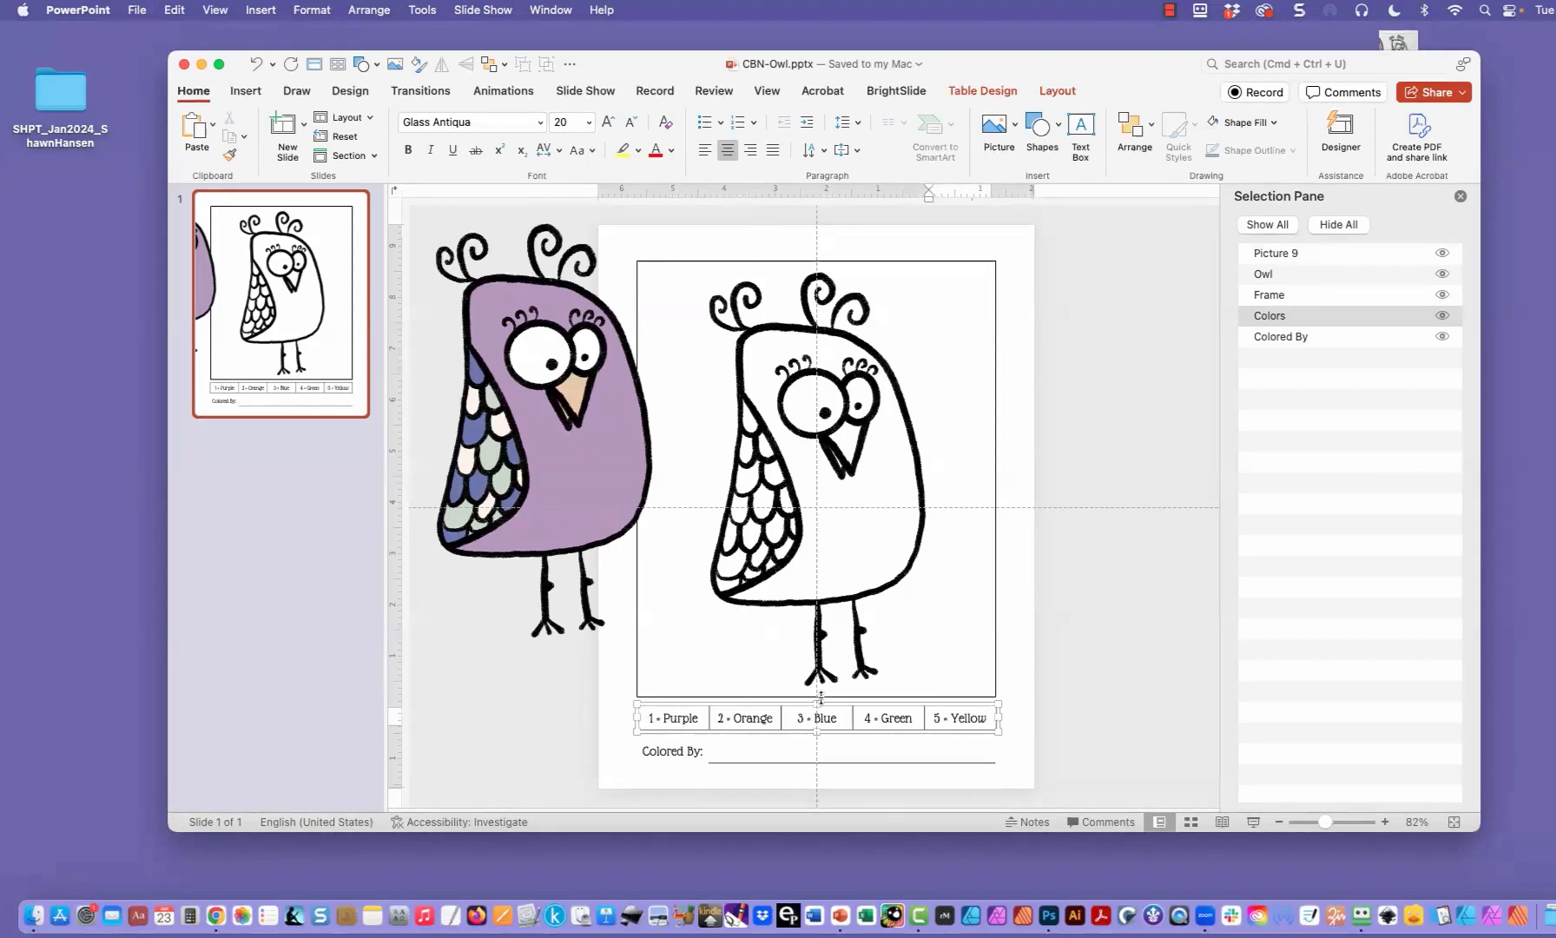
pyautogui.click(1014, 560)
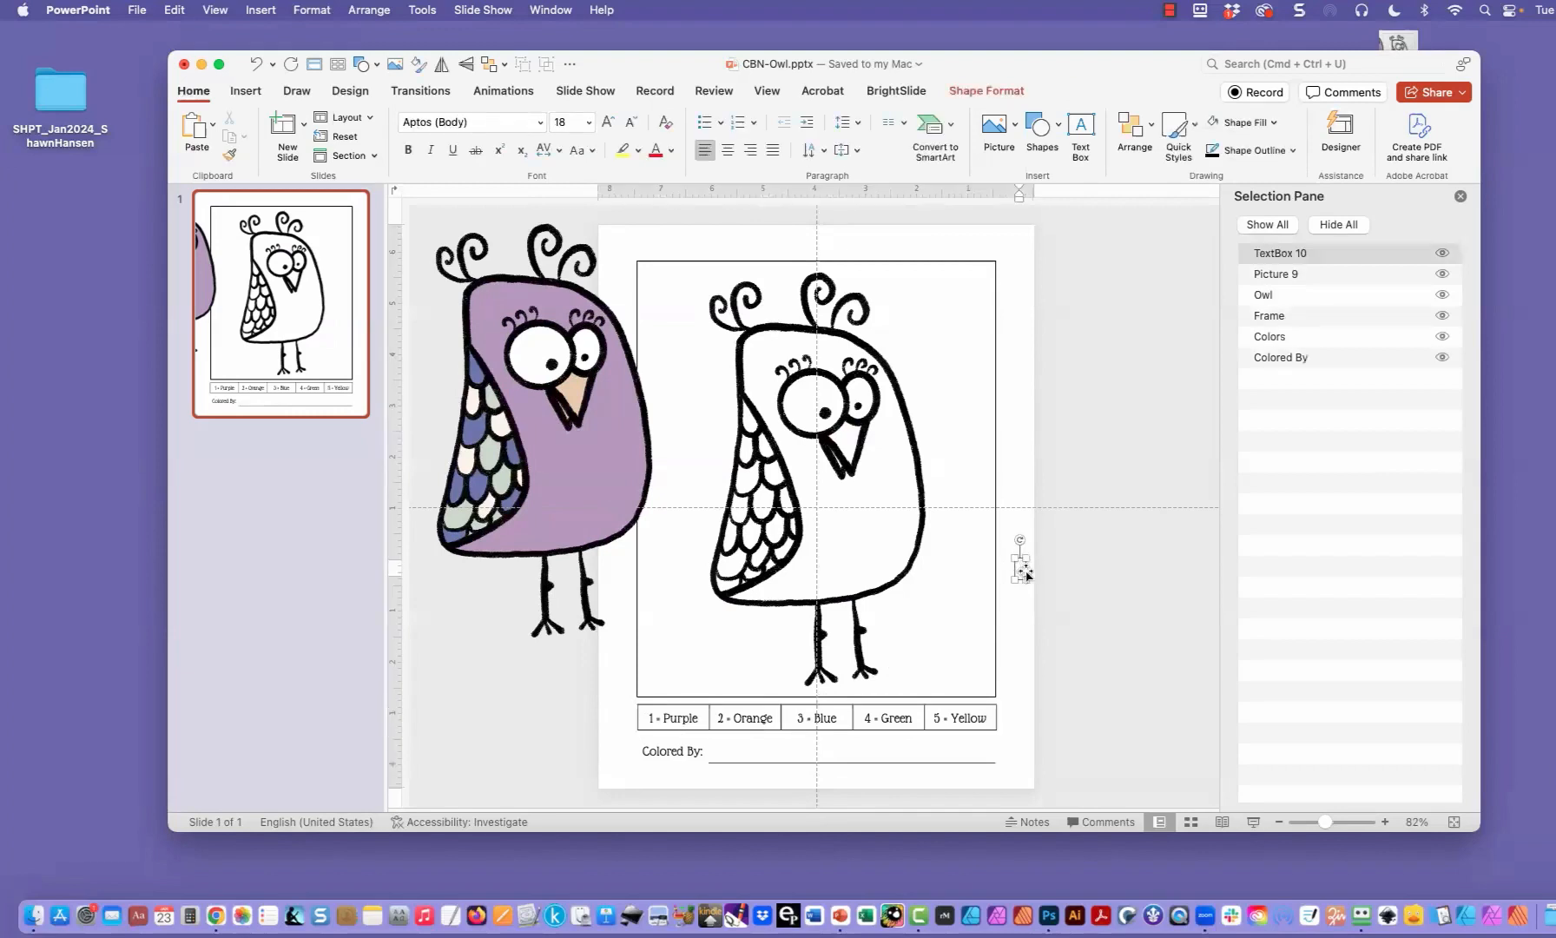
pyautogui.write('1')
pyautogui.click(540, 122)
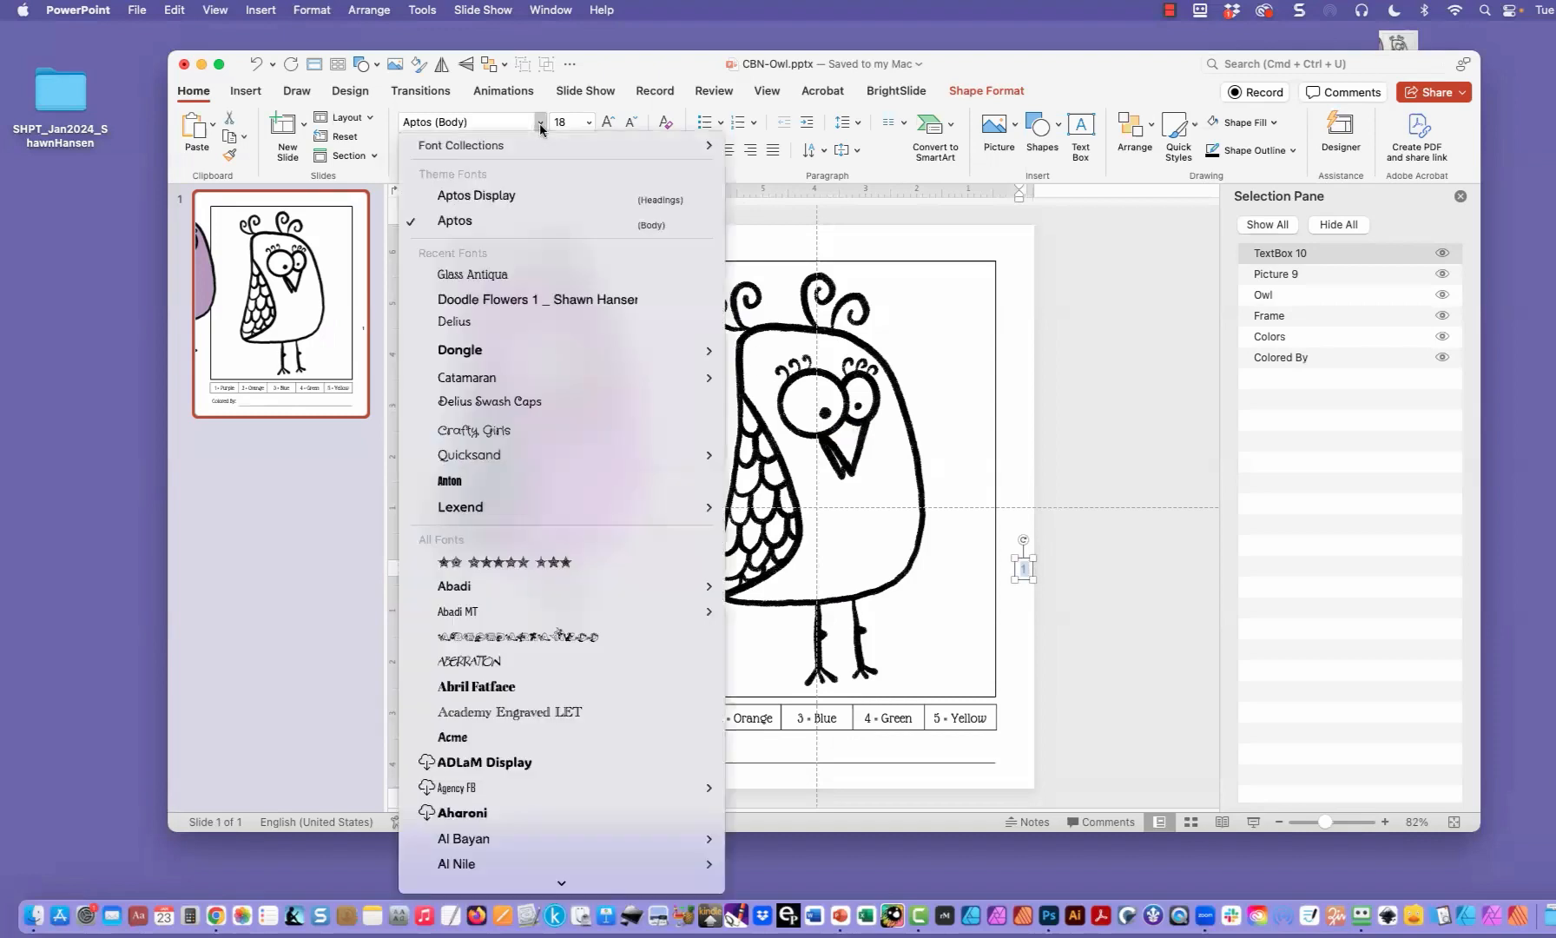
pyautogui.click(478, 278)
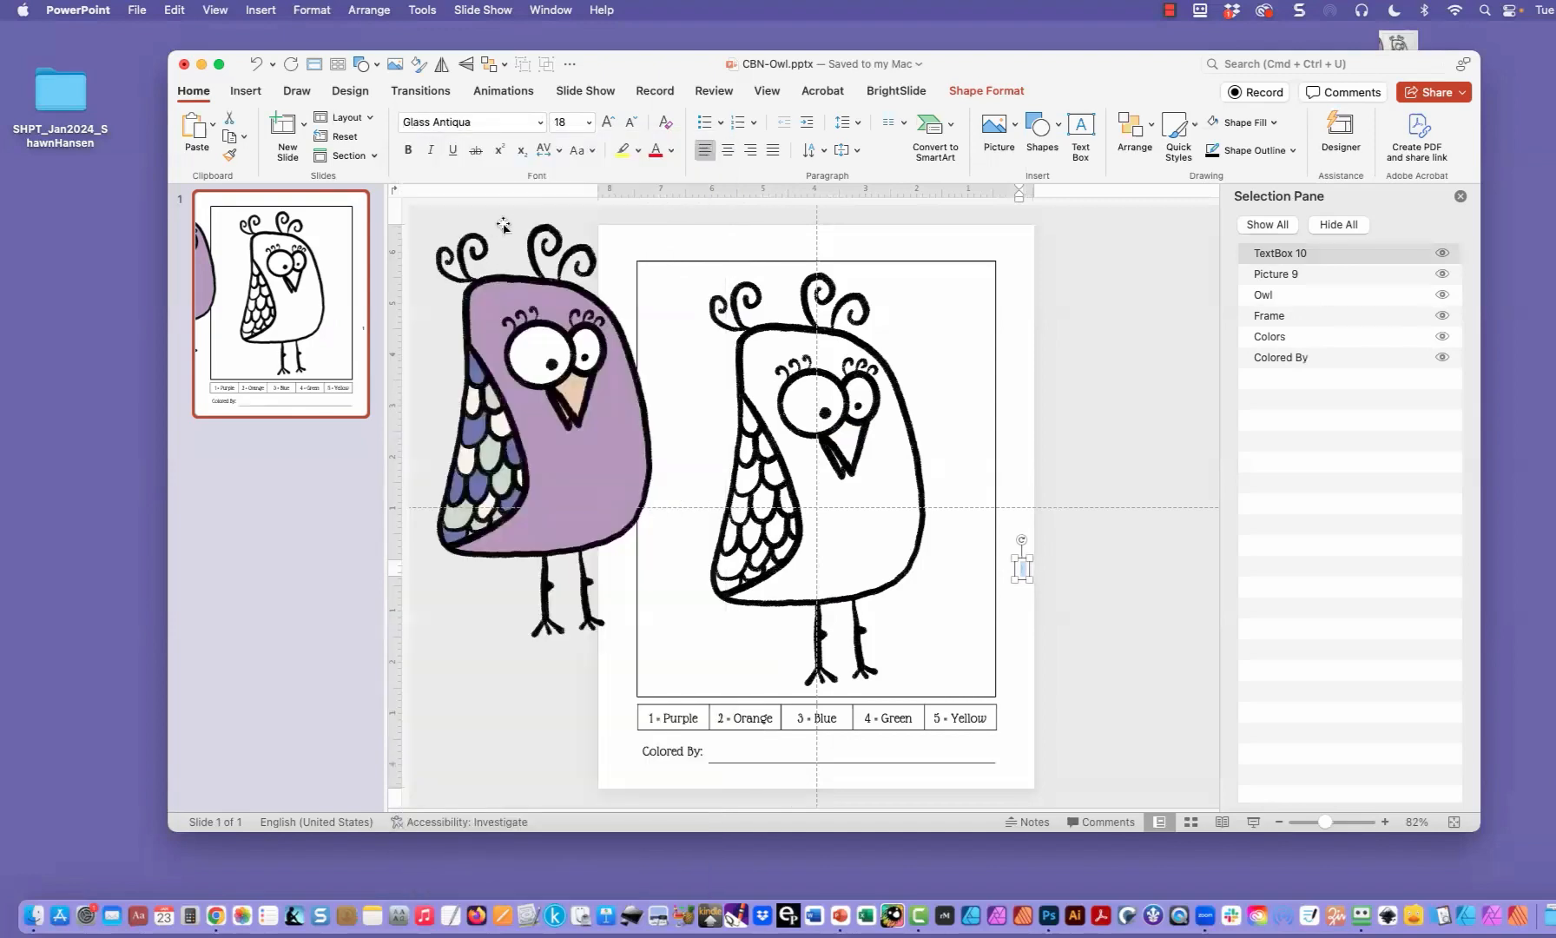
pyautogui.click(553, 126)
pyautogui.write('14')
pyautogui.press('Return')
# Step: Place the number 1 on the lower right of the uncolored owl's body and a copy of it on the upper left of the head
pyautogui.moveTo(1325, 822); pyautogui.dragTo(1337, 822)
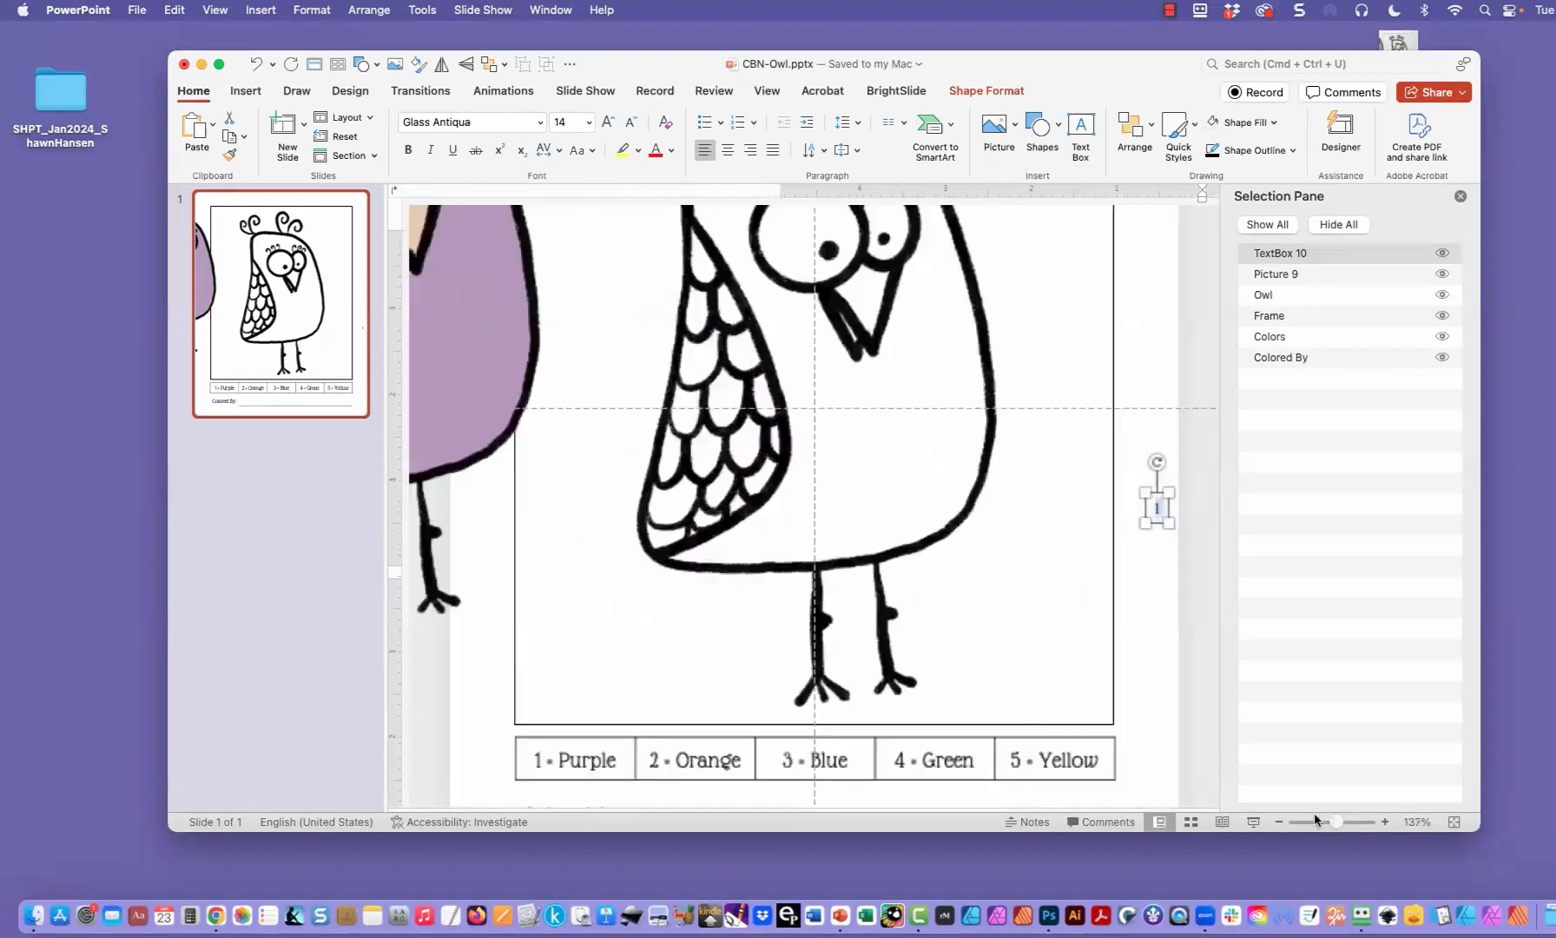
pyautogui.scroll(2, 1085, 586)
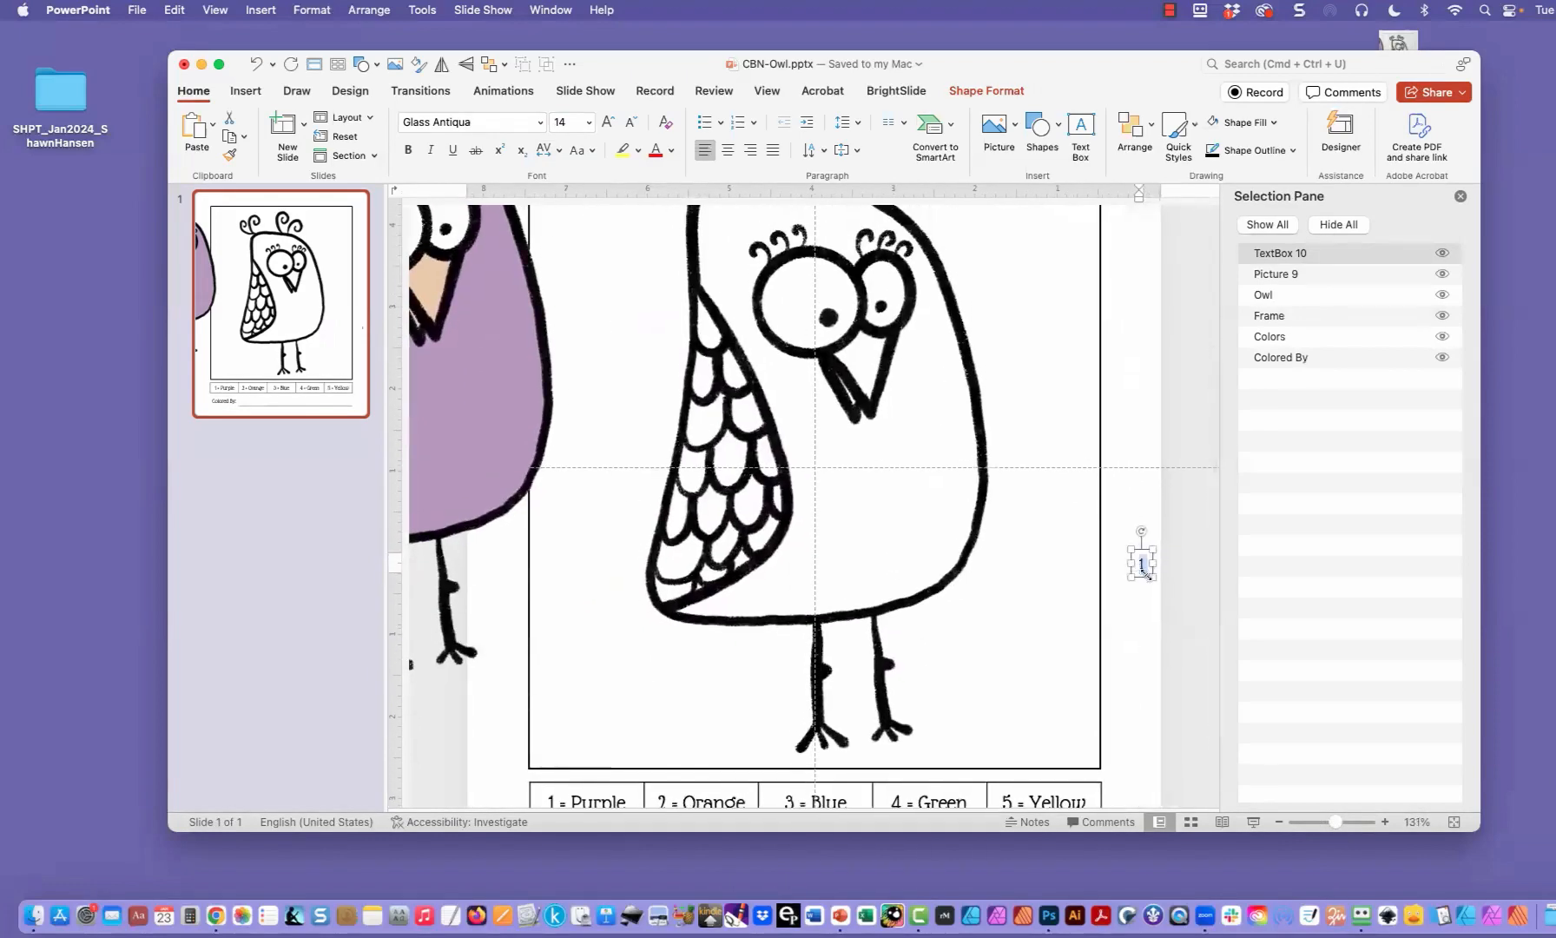
pyautogui.moveTo(1143, 566); pyautogui.dragTo(925, 524)
pyautogui.hscroll(-5, 497, 407)
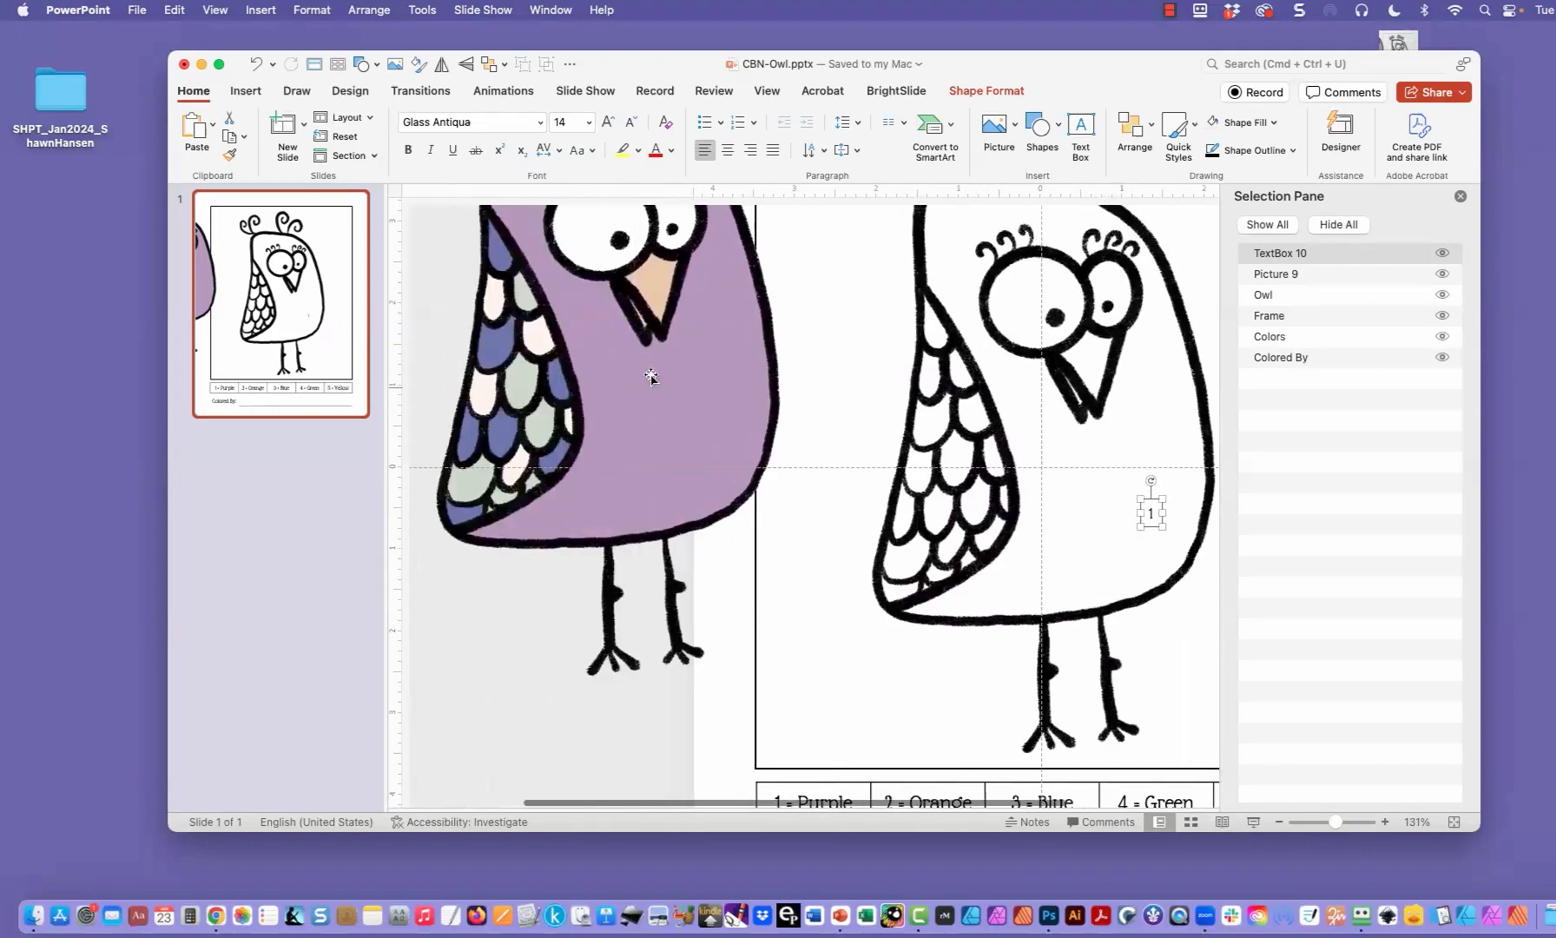
pyautogui.scroll(2, 897, 518)
pyautogui.hscroll(1, 897, 519)
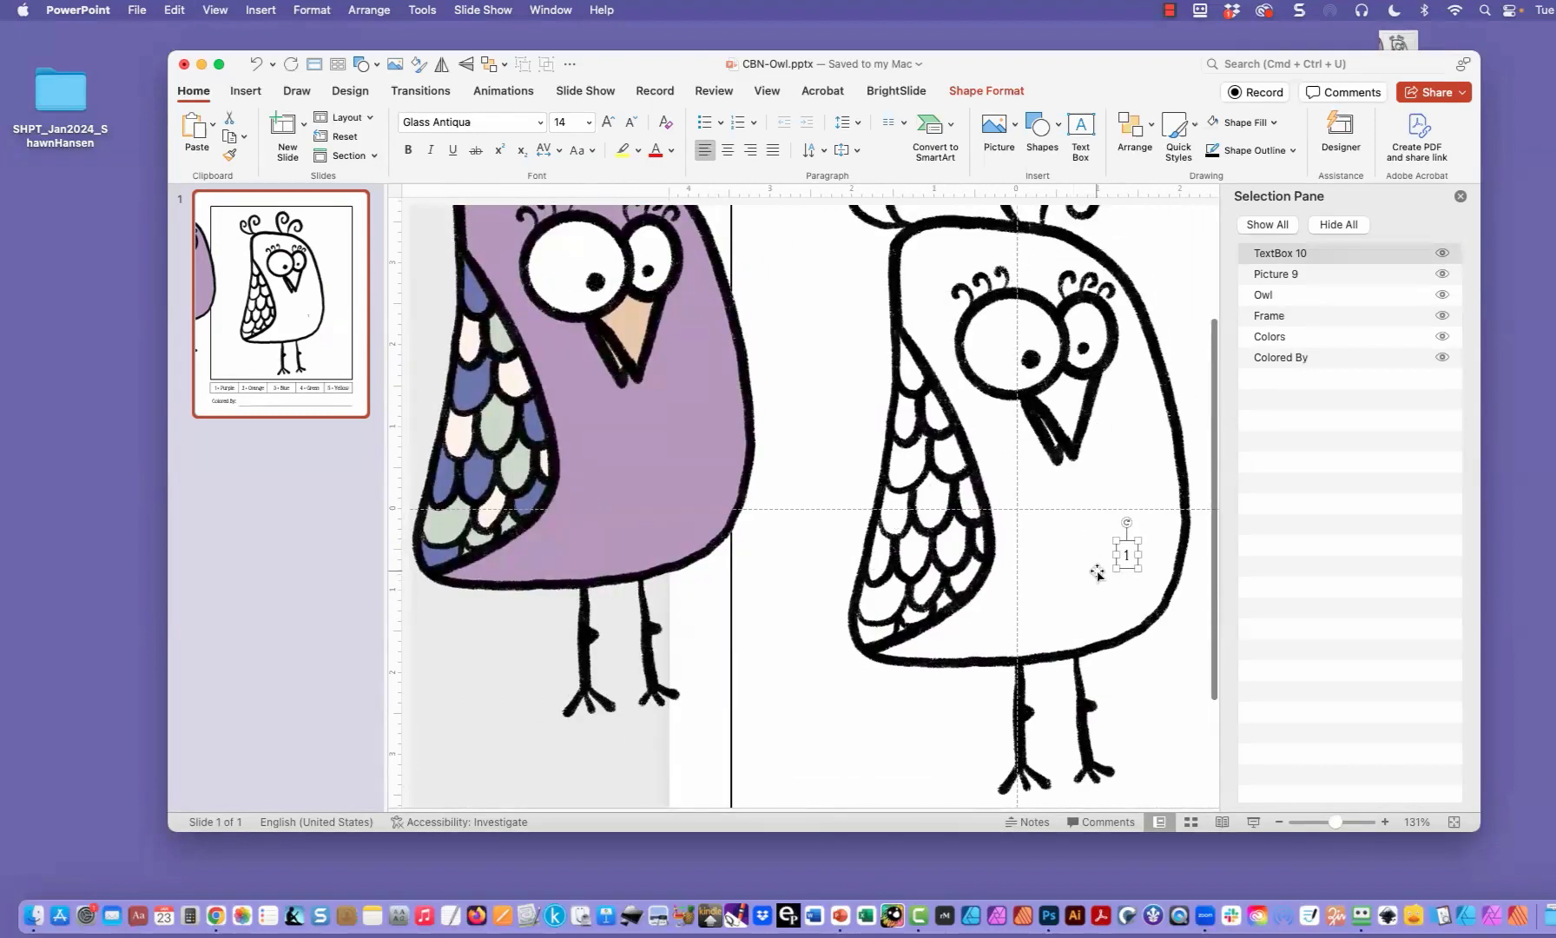
pyautogui.press('super+v')
pyautogui.moveTo(1122, 542); pyautogui.dragTo(930, 272)
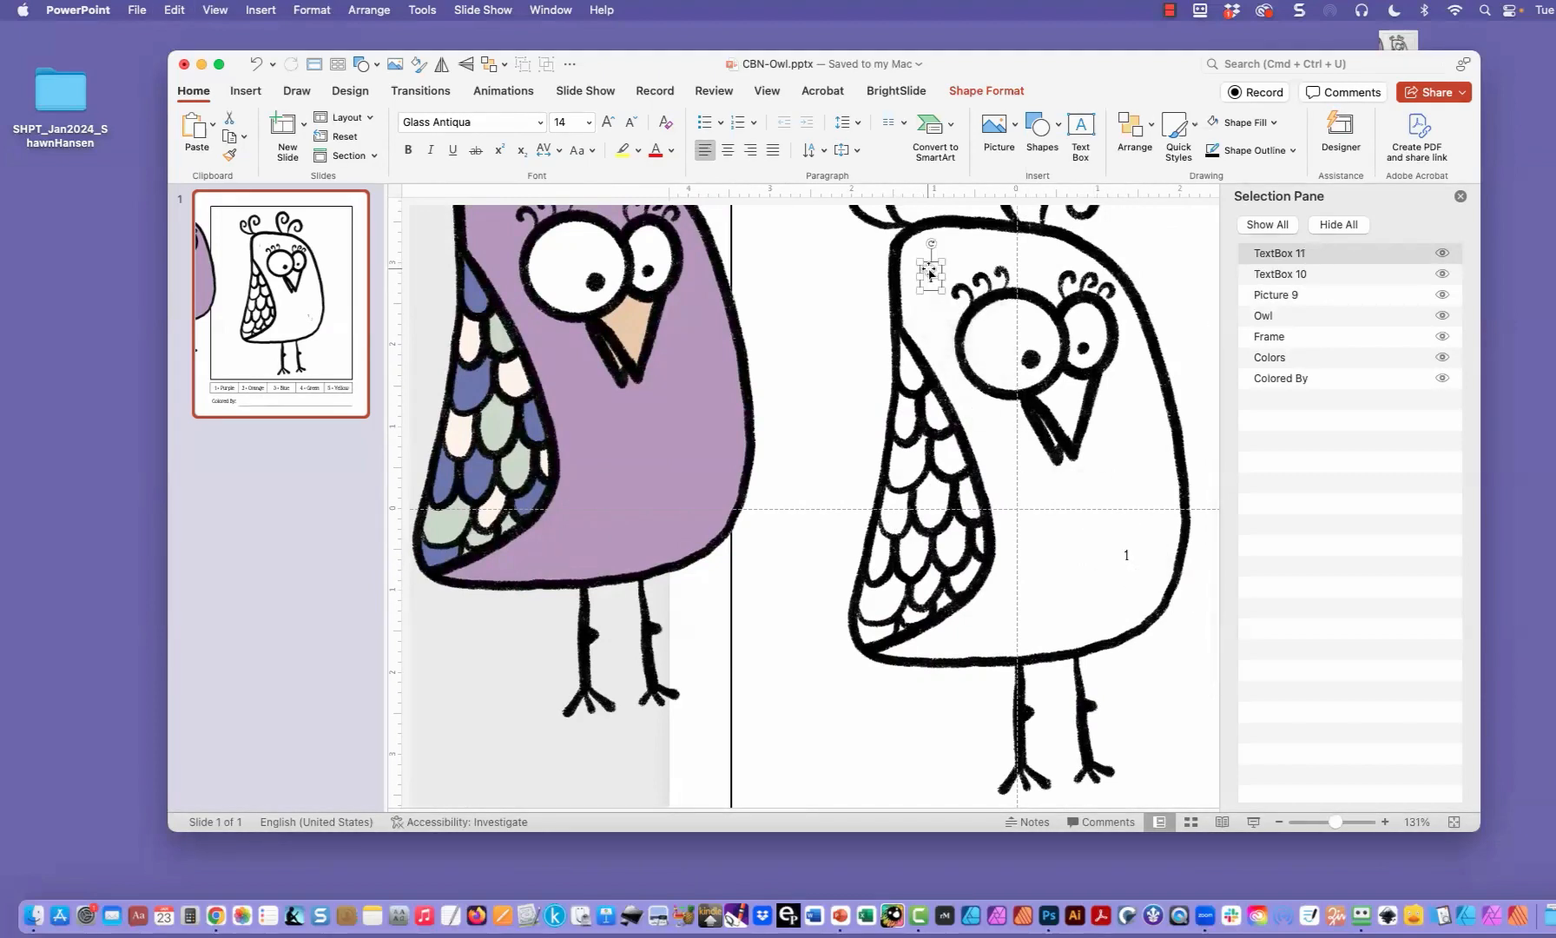
pyautogui.moveTo(874, 445); pyautogui.dragTo(871, 447)
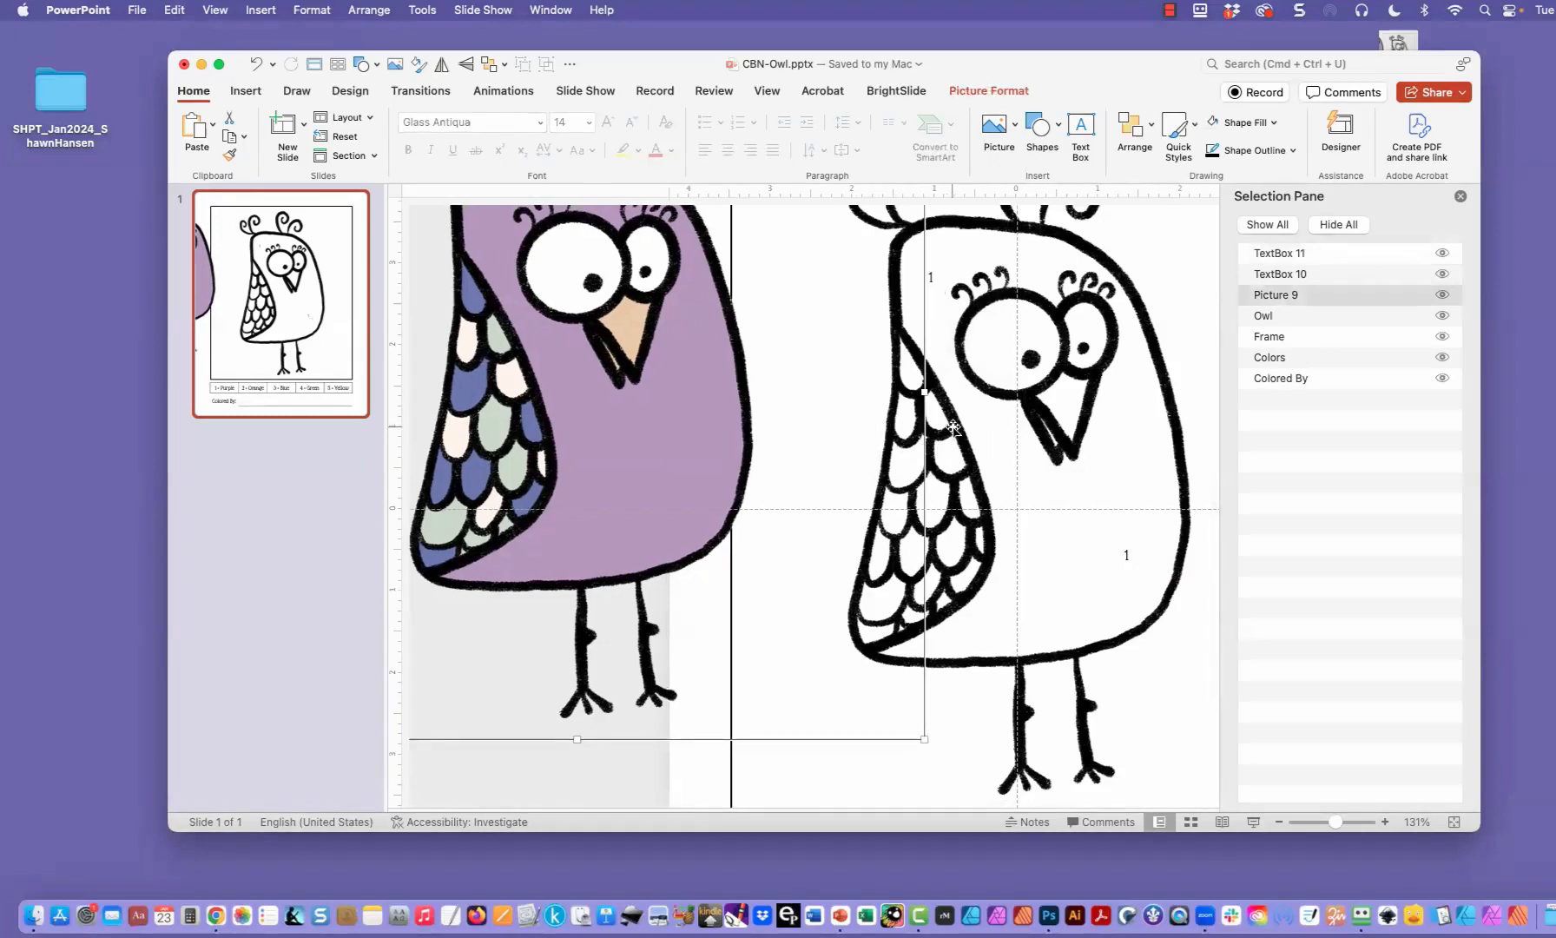
# Step: Duplicate the number 1 on the lower body, change the copy to 2 and place it in the owl's beak
pyautogui.click(1126, 554)
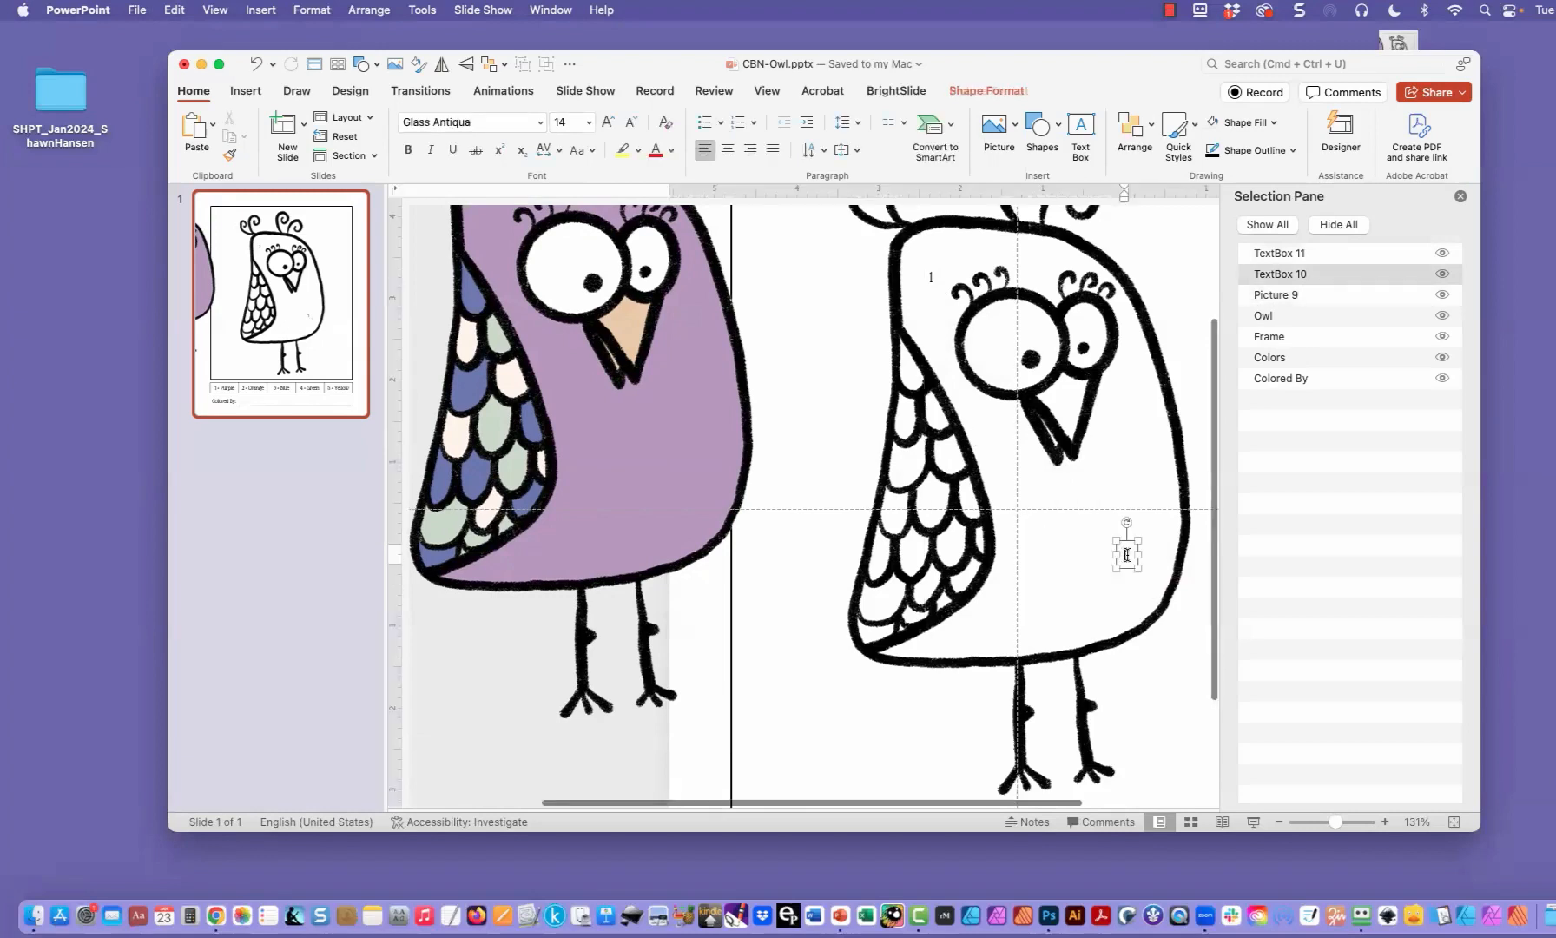
pyautogui.press('super+d')
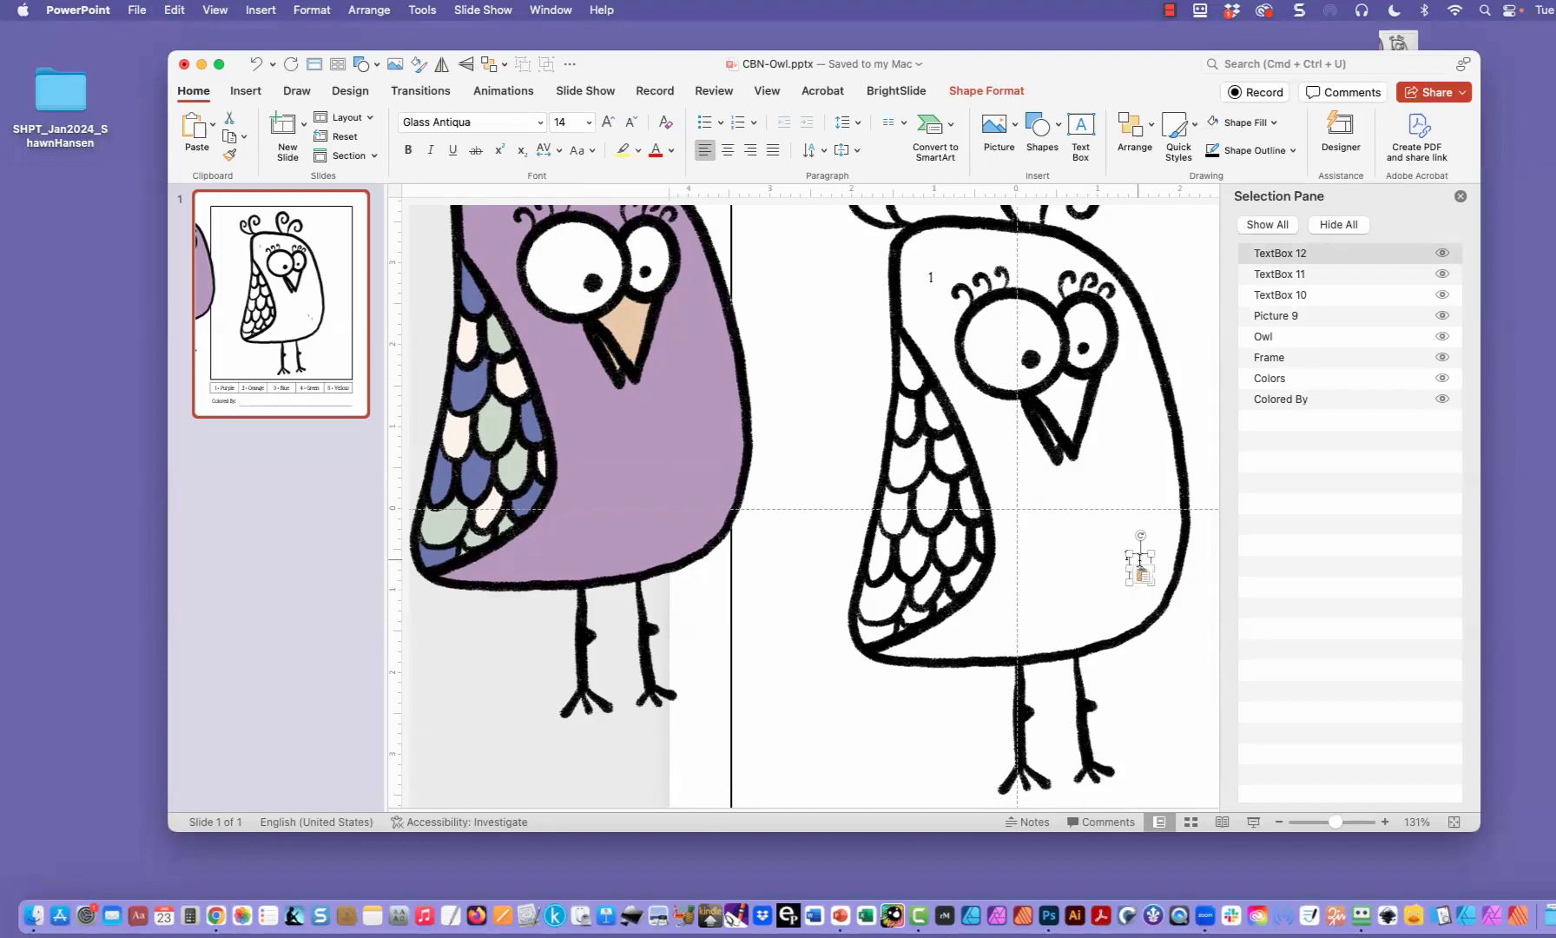
pyautogui.write('2')
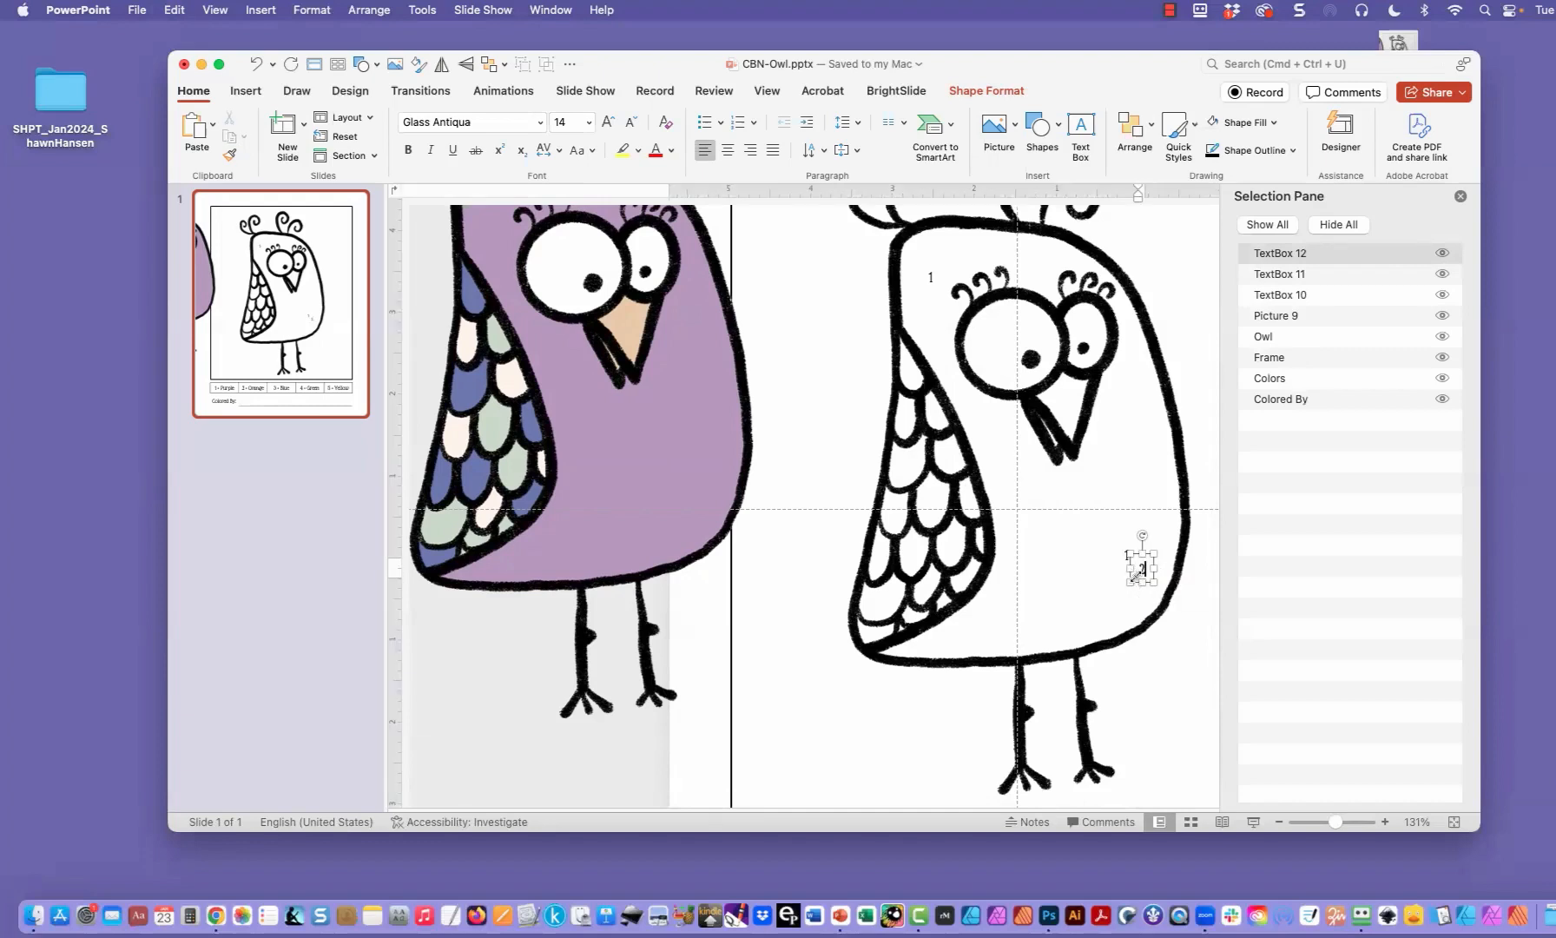
pyautogui.moveTo(1129, 563); pyautogui.dragTo(1050, 390)
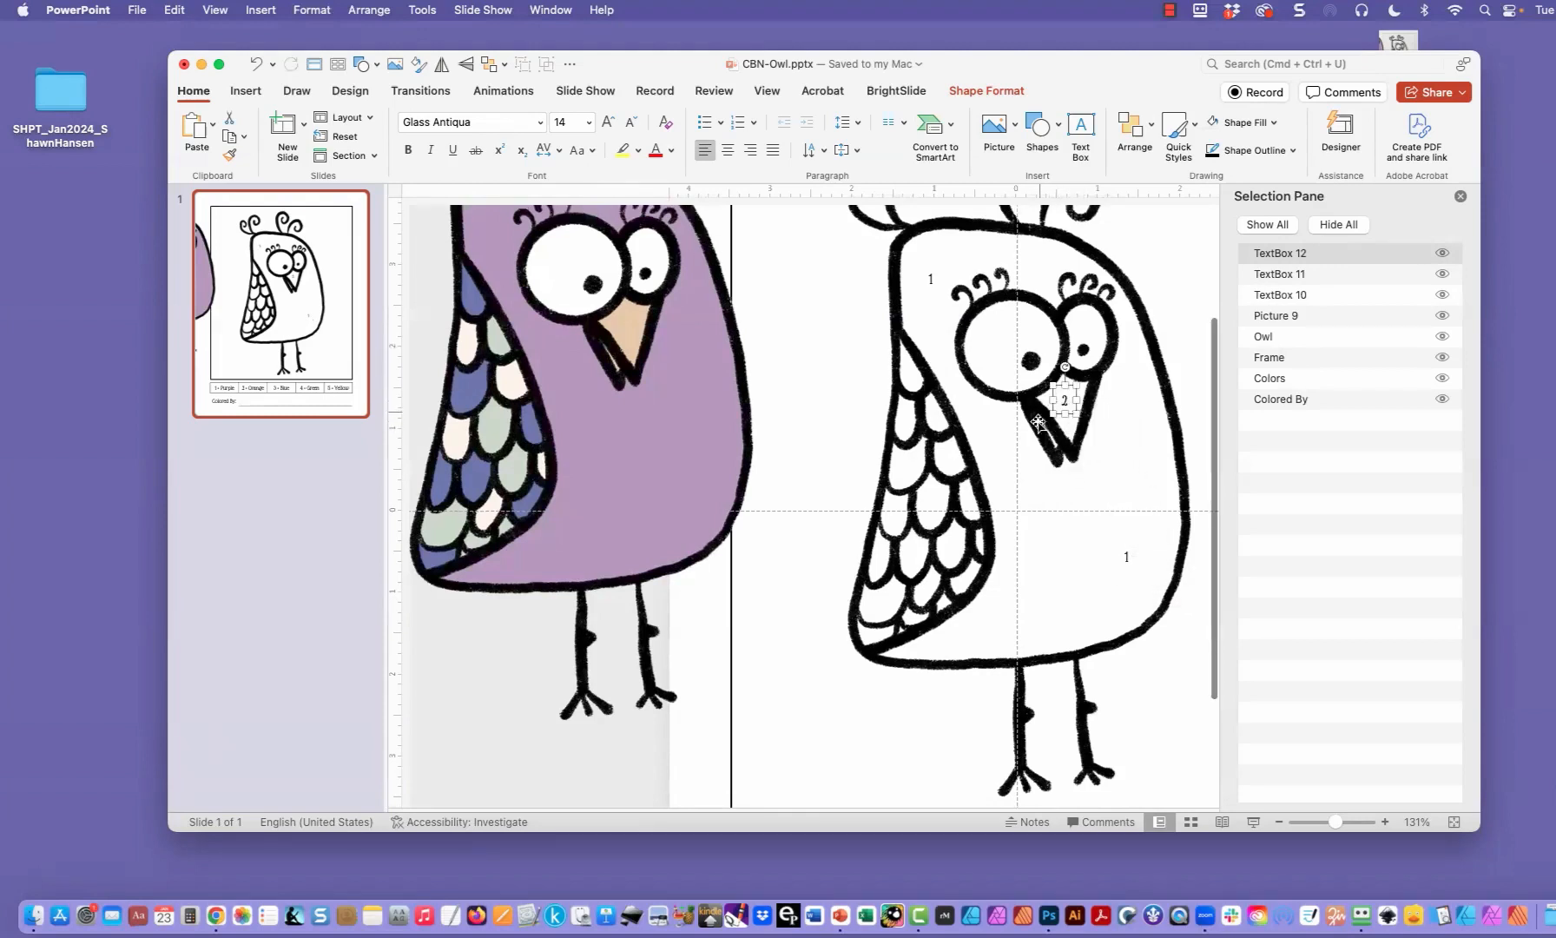
# Step: Copy the beak's number, change the copy to 3 and place it in the topmost wing feather
pyautogui.scroll(1, 1033, 538)
pyautogui.press('super+v')
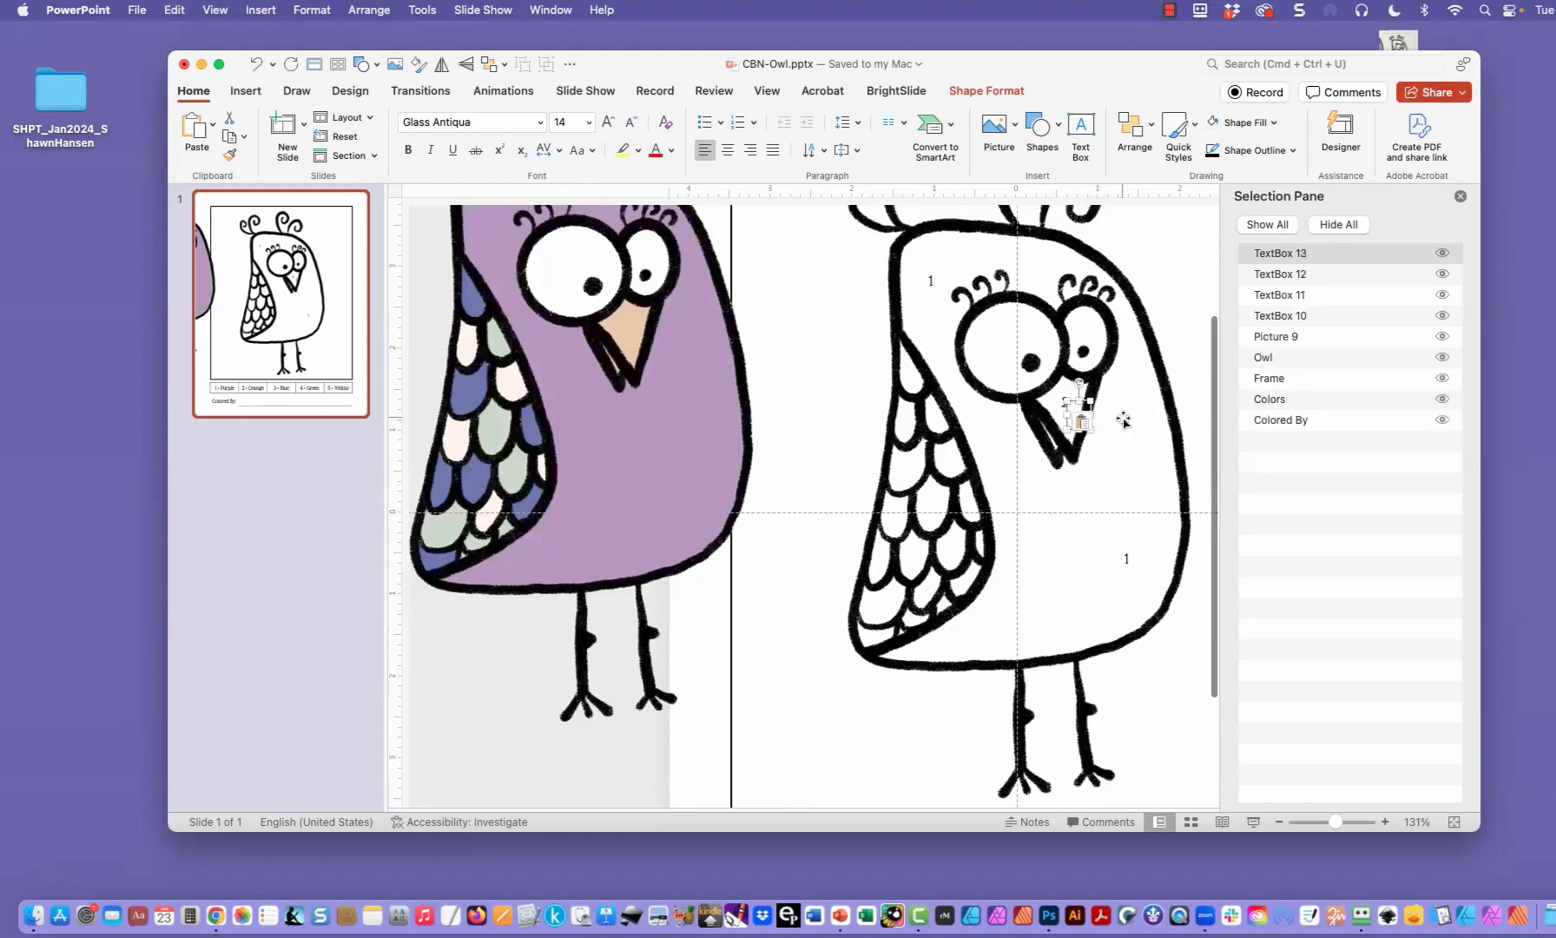
pyautogui.press('Right')
pyautogui.moveTo(1088, 421); pyautogui.dragTo(1040, 526)
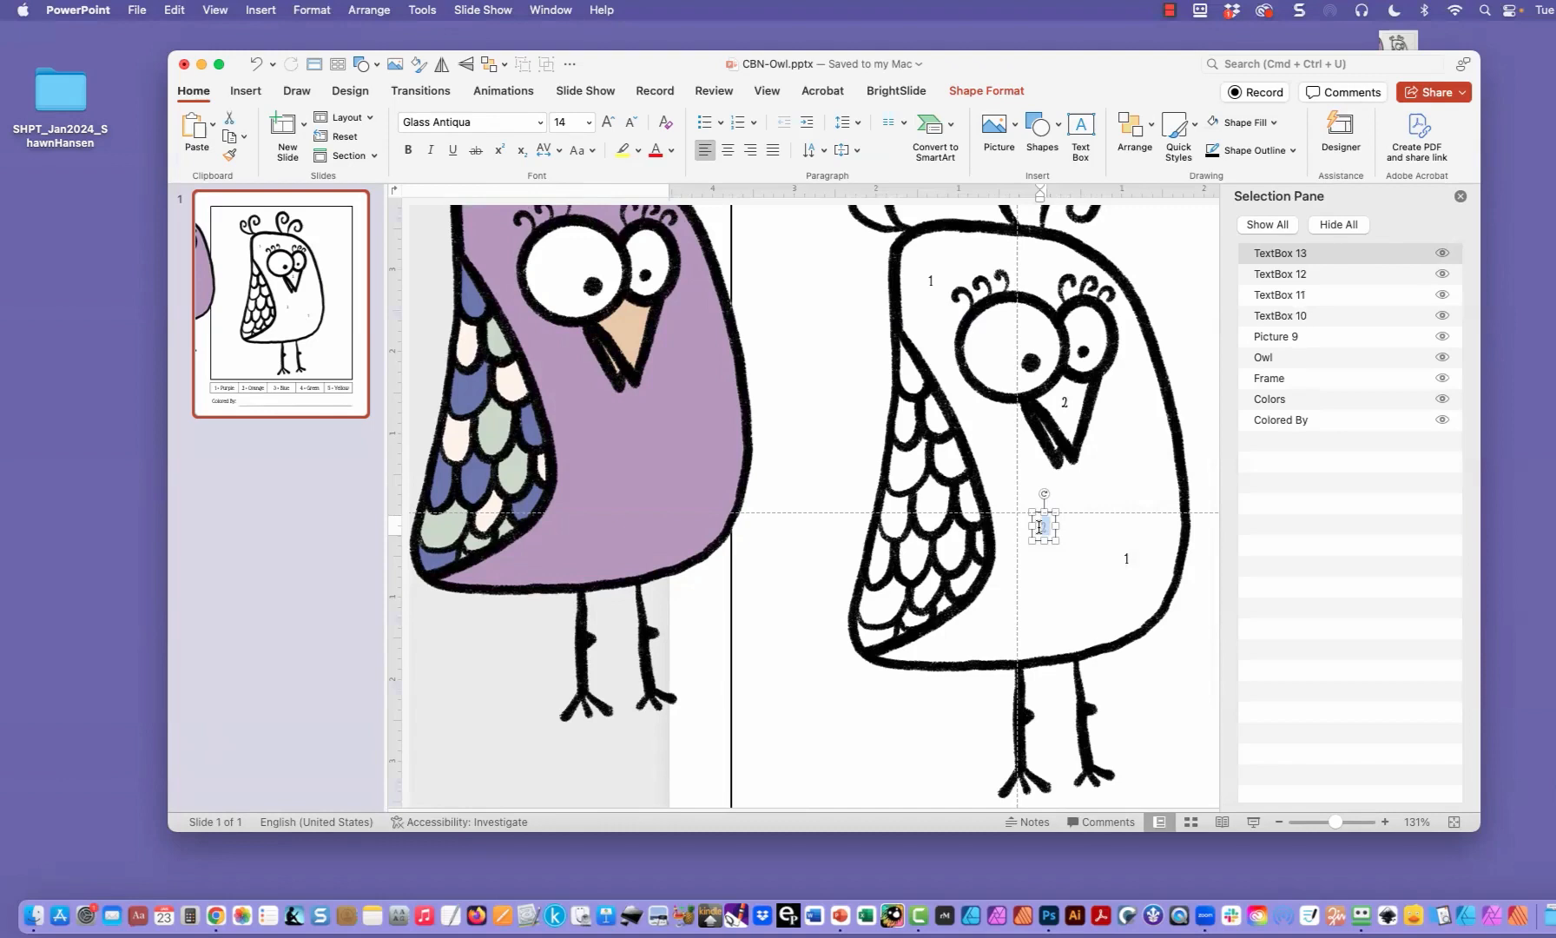
pyautogui.write('3')
pyautogui.moveTo(1123, 509); pyautogui.dragTo(974, 344)
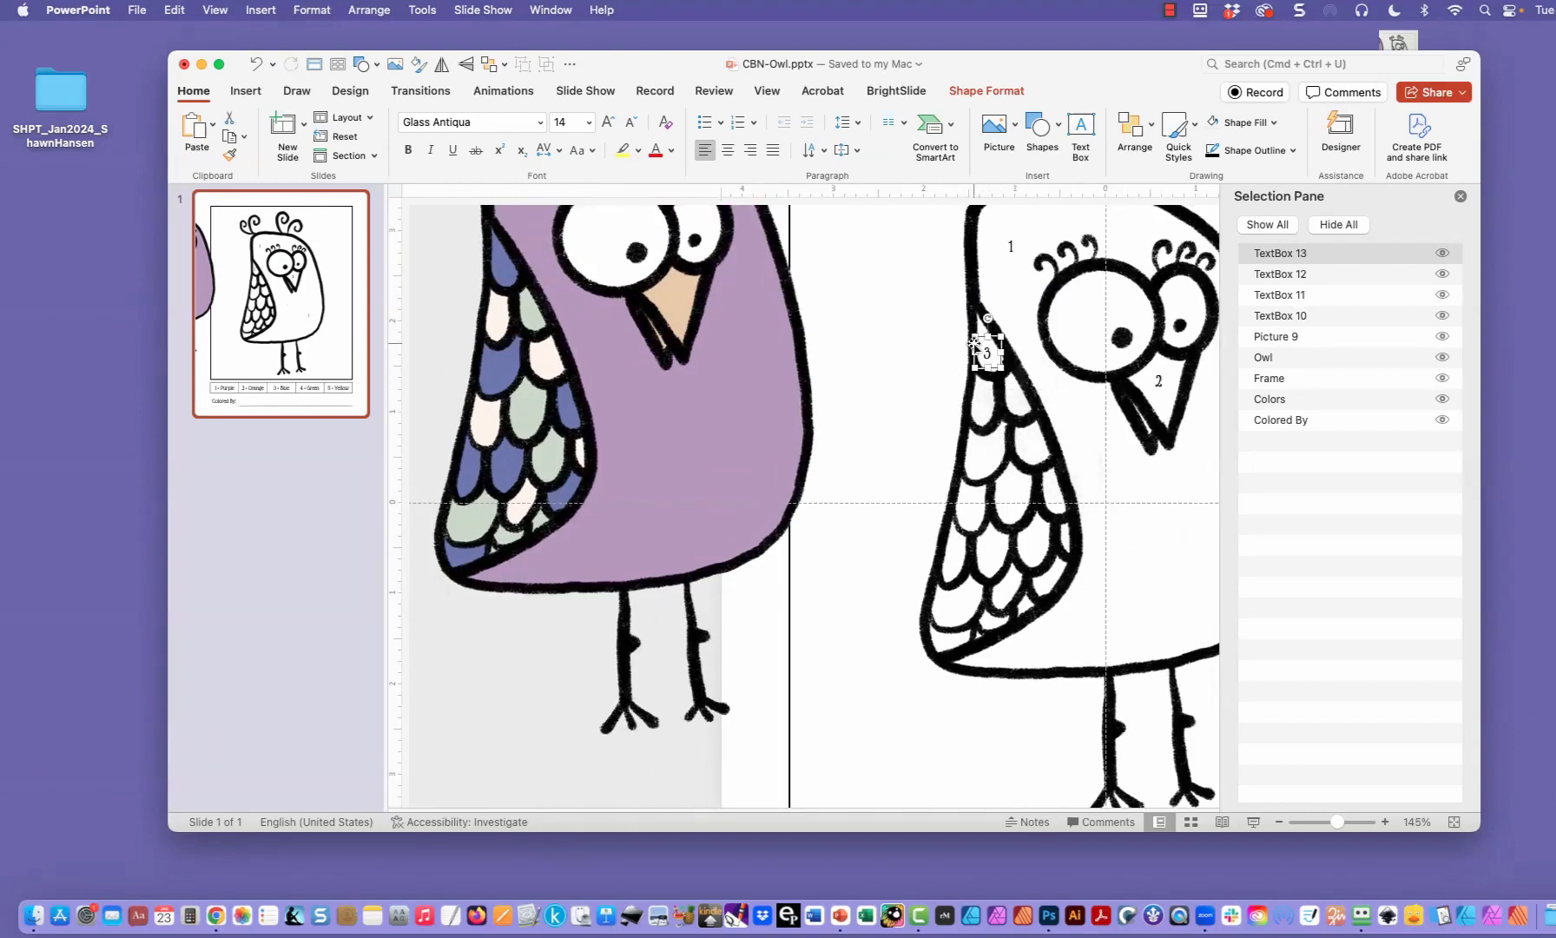
# Step: Place two copies of the number 3 in the blue feathers along the wing's left edge, below the topmost feather
pyautogui.press('super+d')
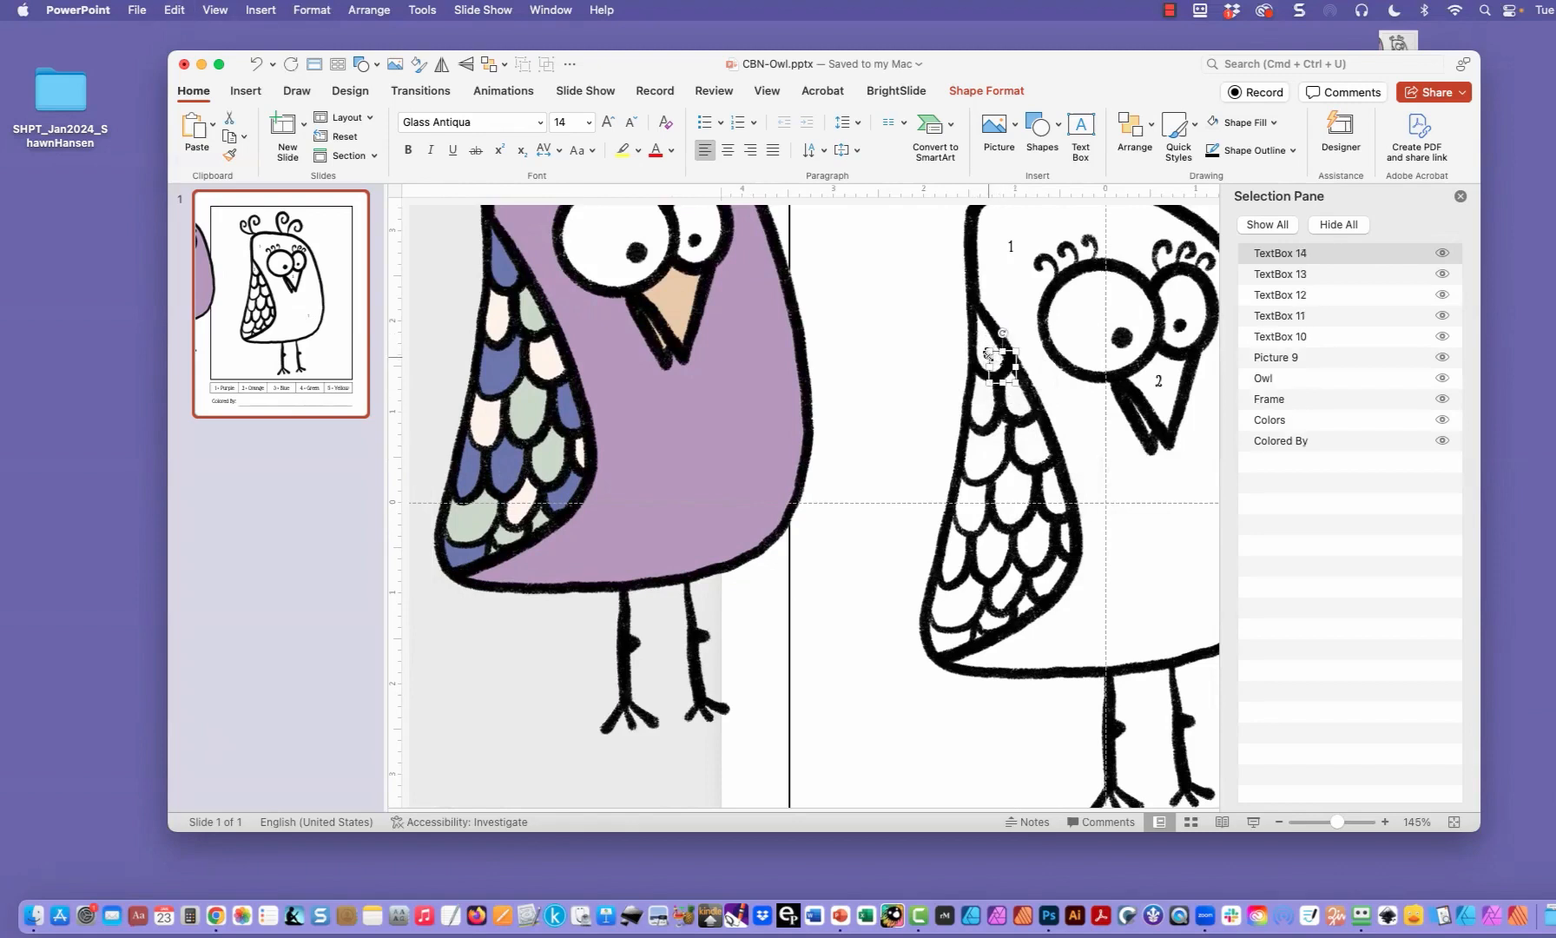
pyautogui.moveTo(990, 359); pyautogui.dragTo(979, 359)
pyautogui.press('super+z')
pyautogui.moveTo(987, 375); pyautogui.dragTo(967, 460)
pyautogui.press('super+v')
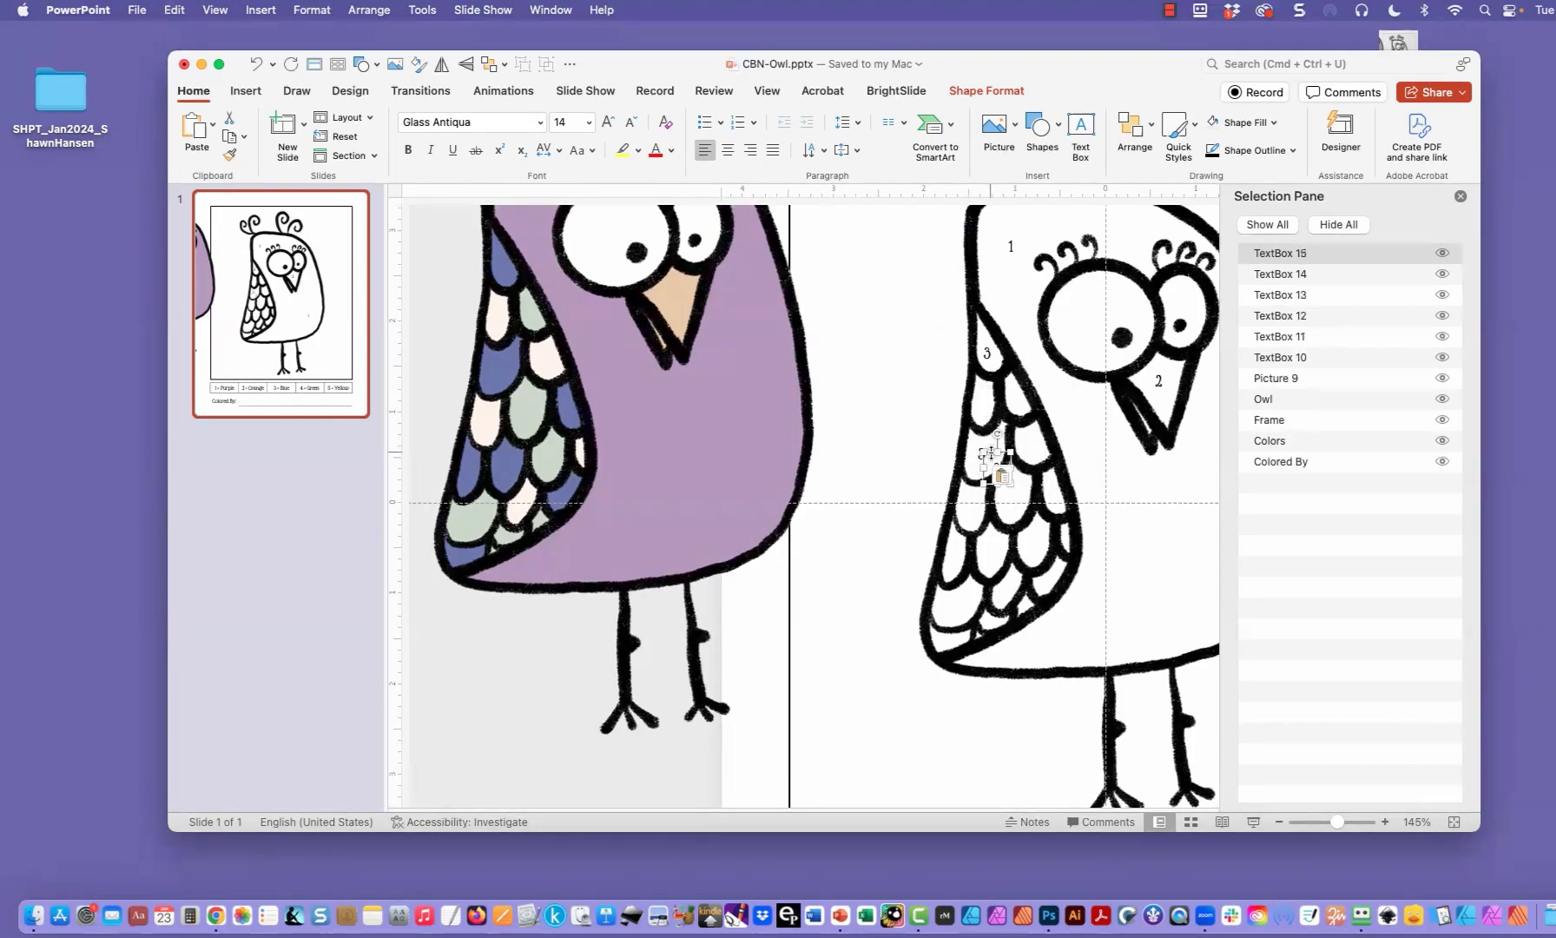
pyautogui.moveTo(990, 454); pyautogui.dragTo(947, 533)
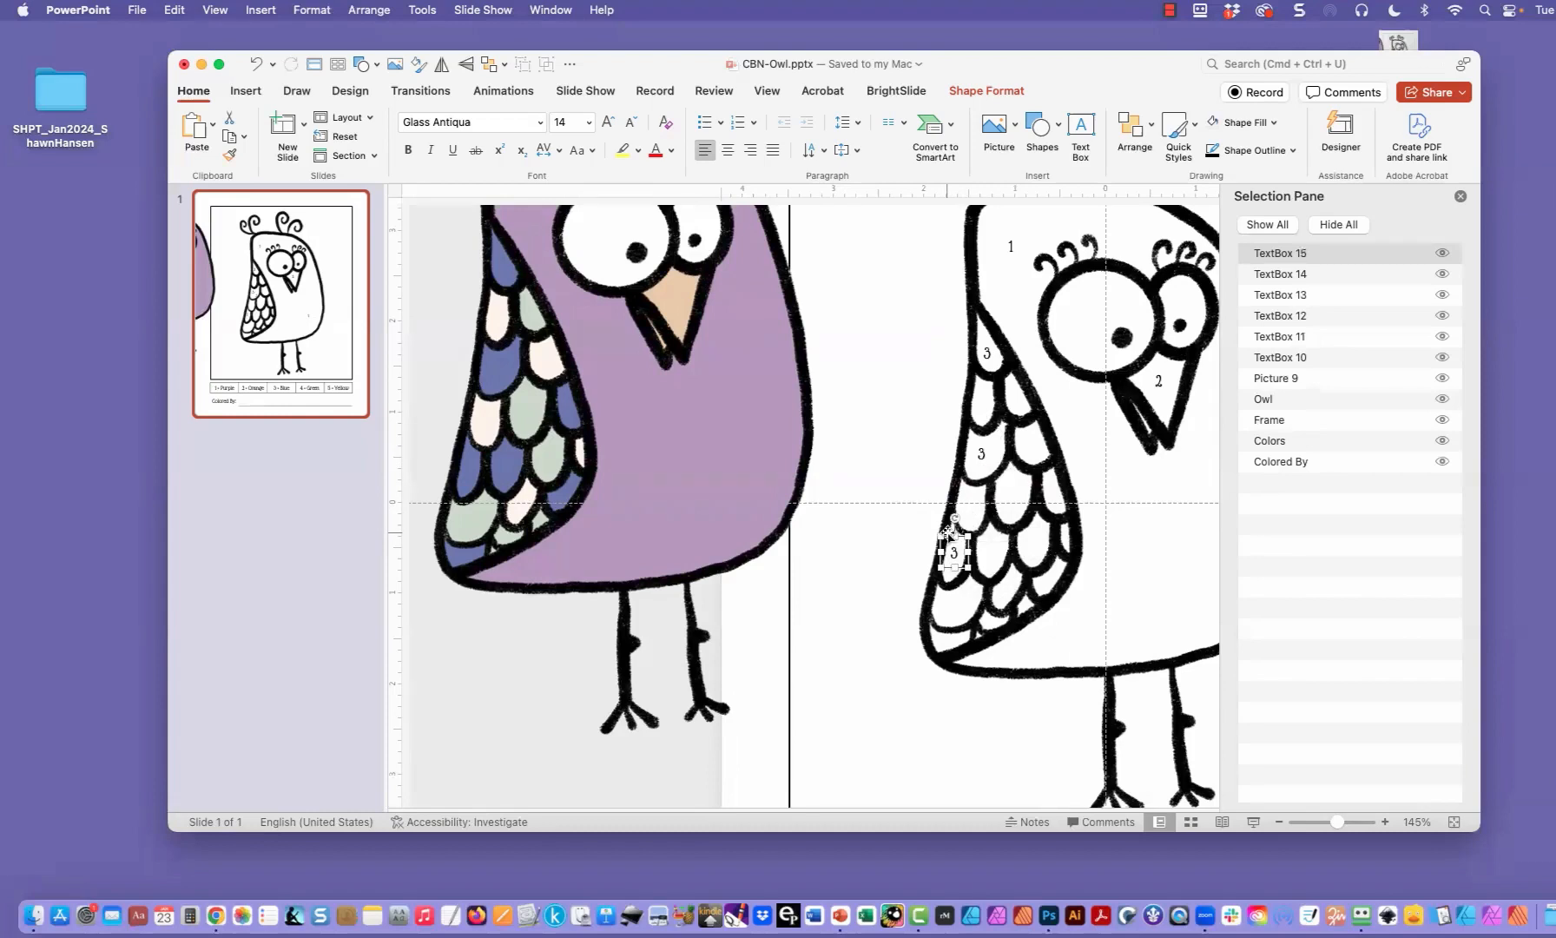
# Step: Place a 3 in the blue feather beside the lower left-edge 3 and another in the blue feather on the wing's right edge
pyautogui.press('super+v')
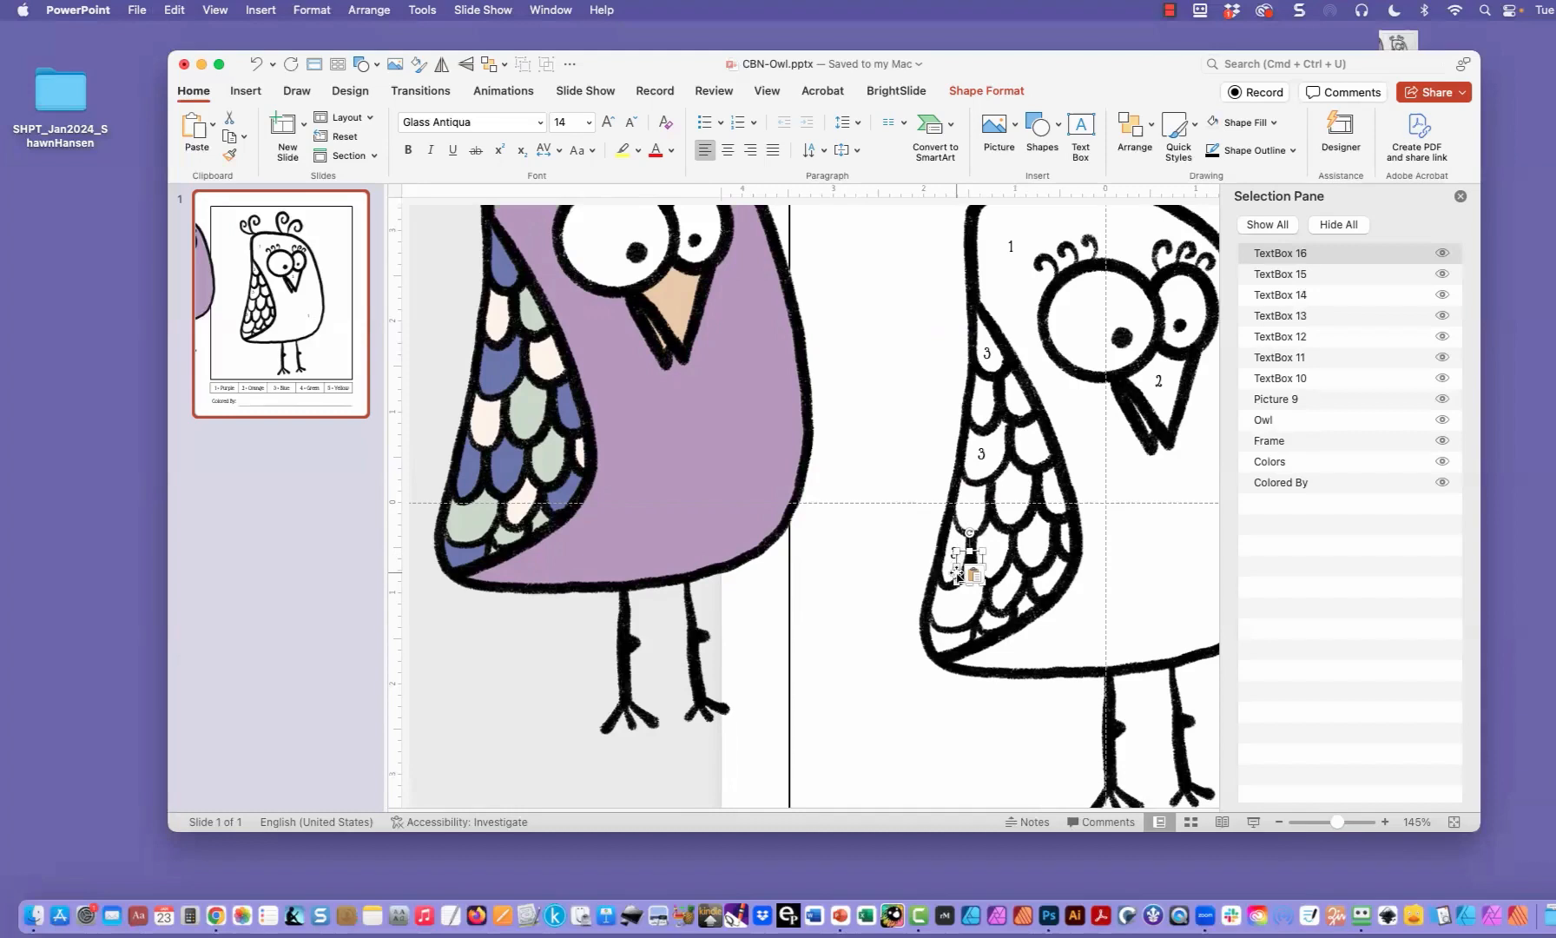
pyautogui.moveTo(957, 573); pyautogui.dragTo(979, 554)
pyautogui.press('super+v')
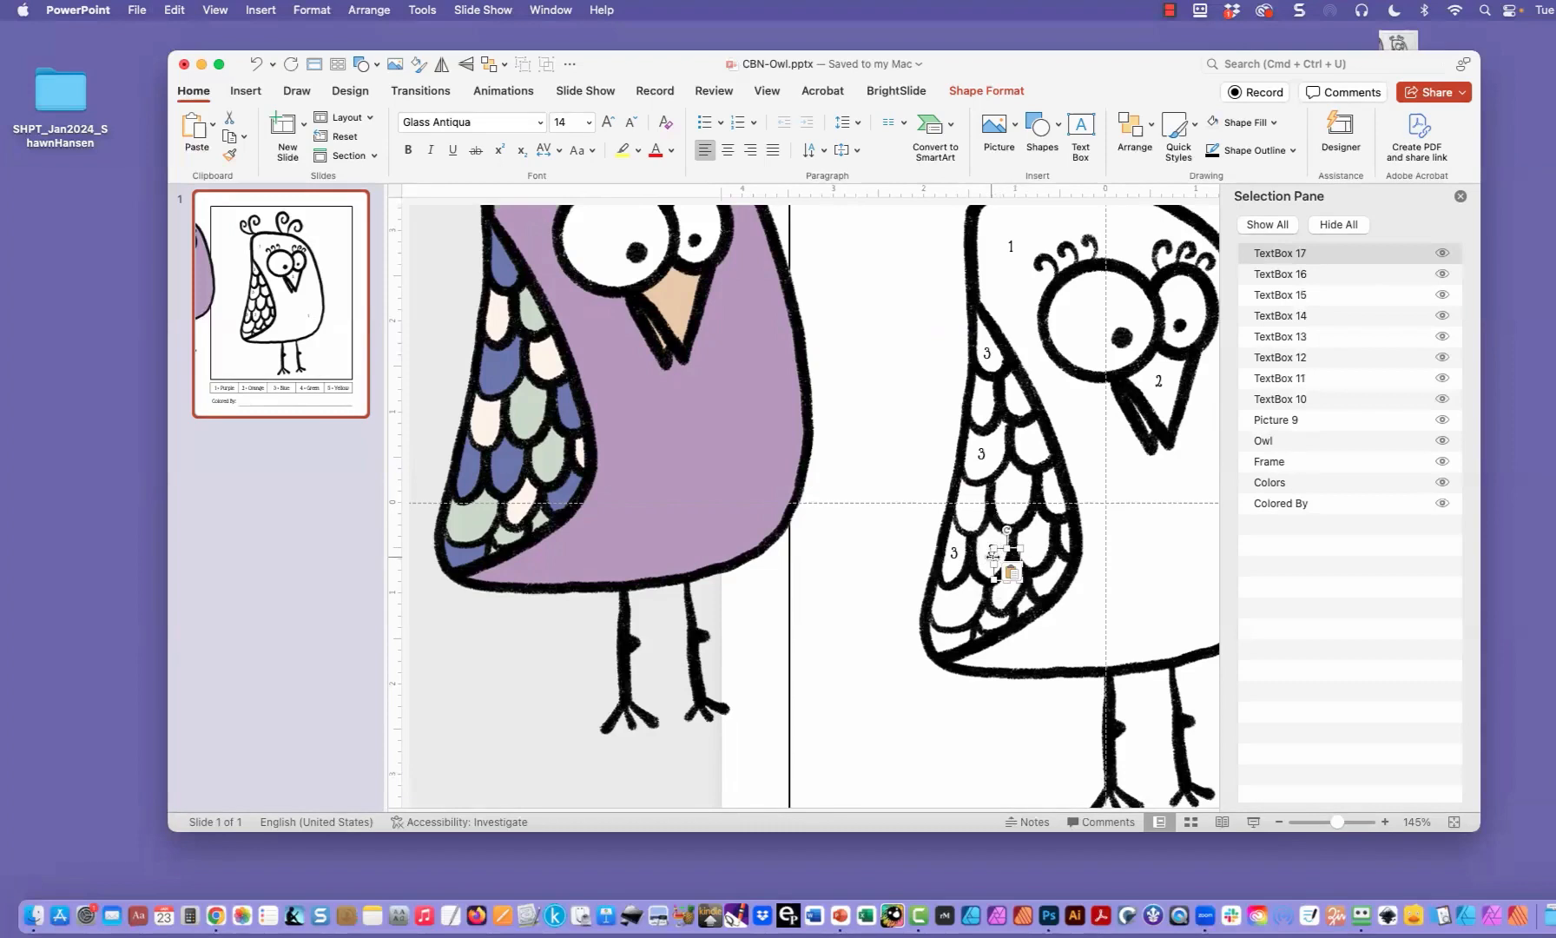
pyautogui.moveTo(993, 558); pyautogui.dragTo(1047, 478)
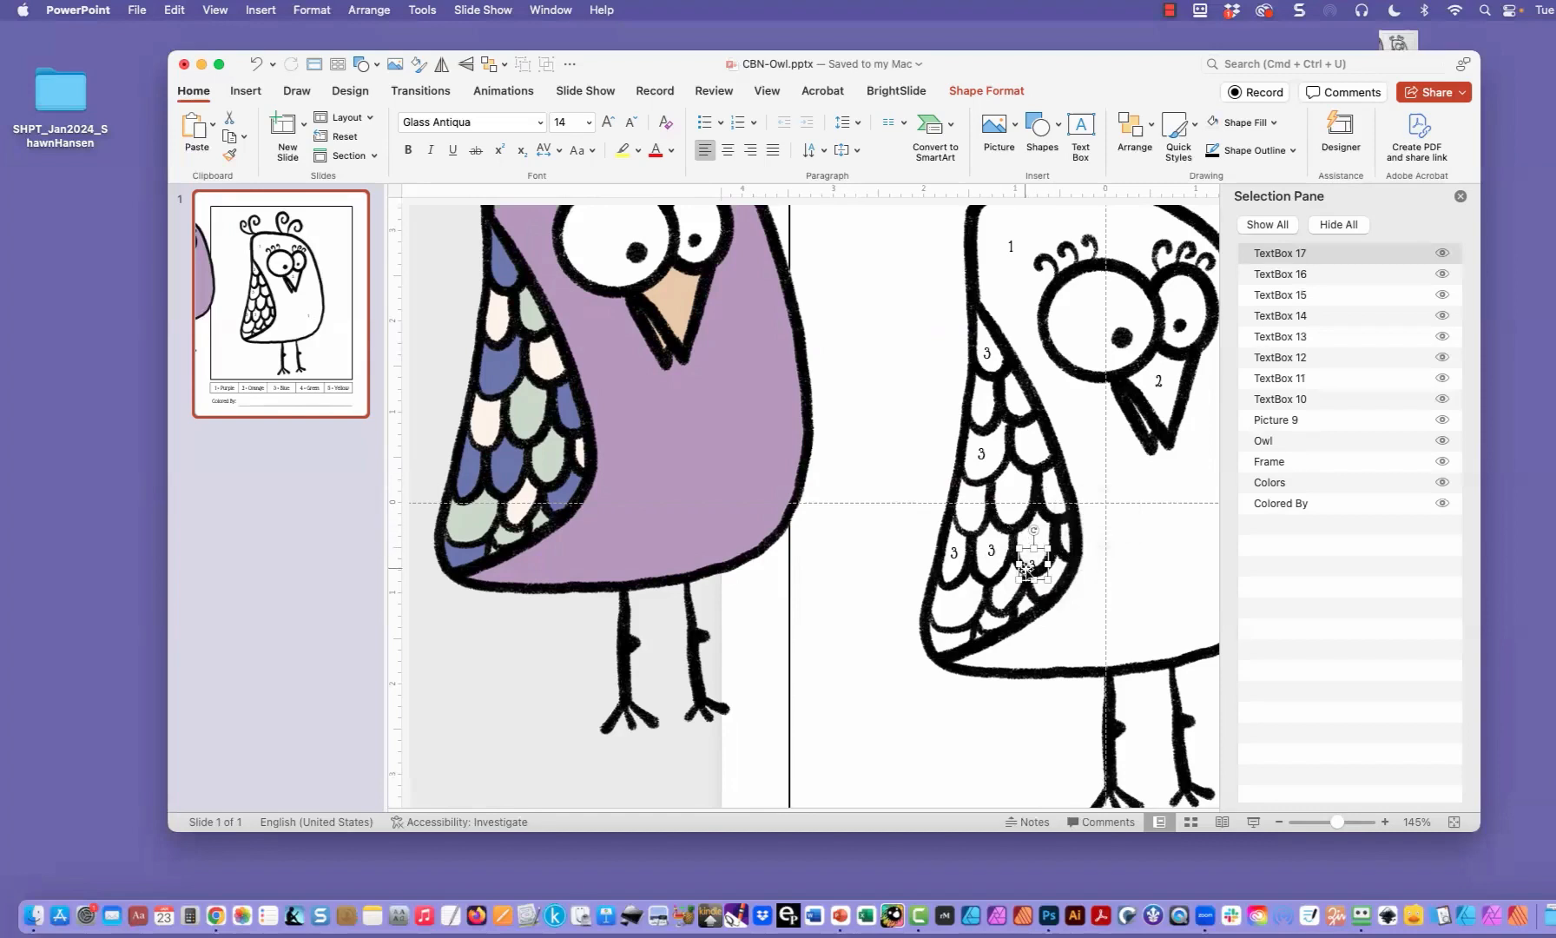
pyautogui.moveTo(1022, 564); pyautogui.dragTo(996, 565)
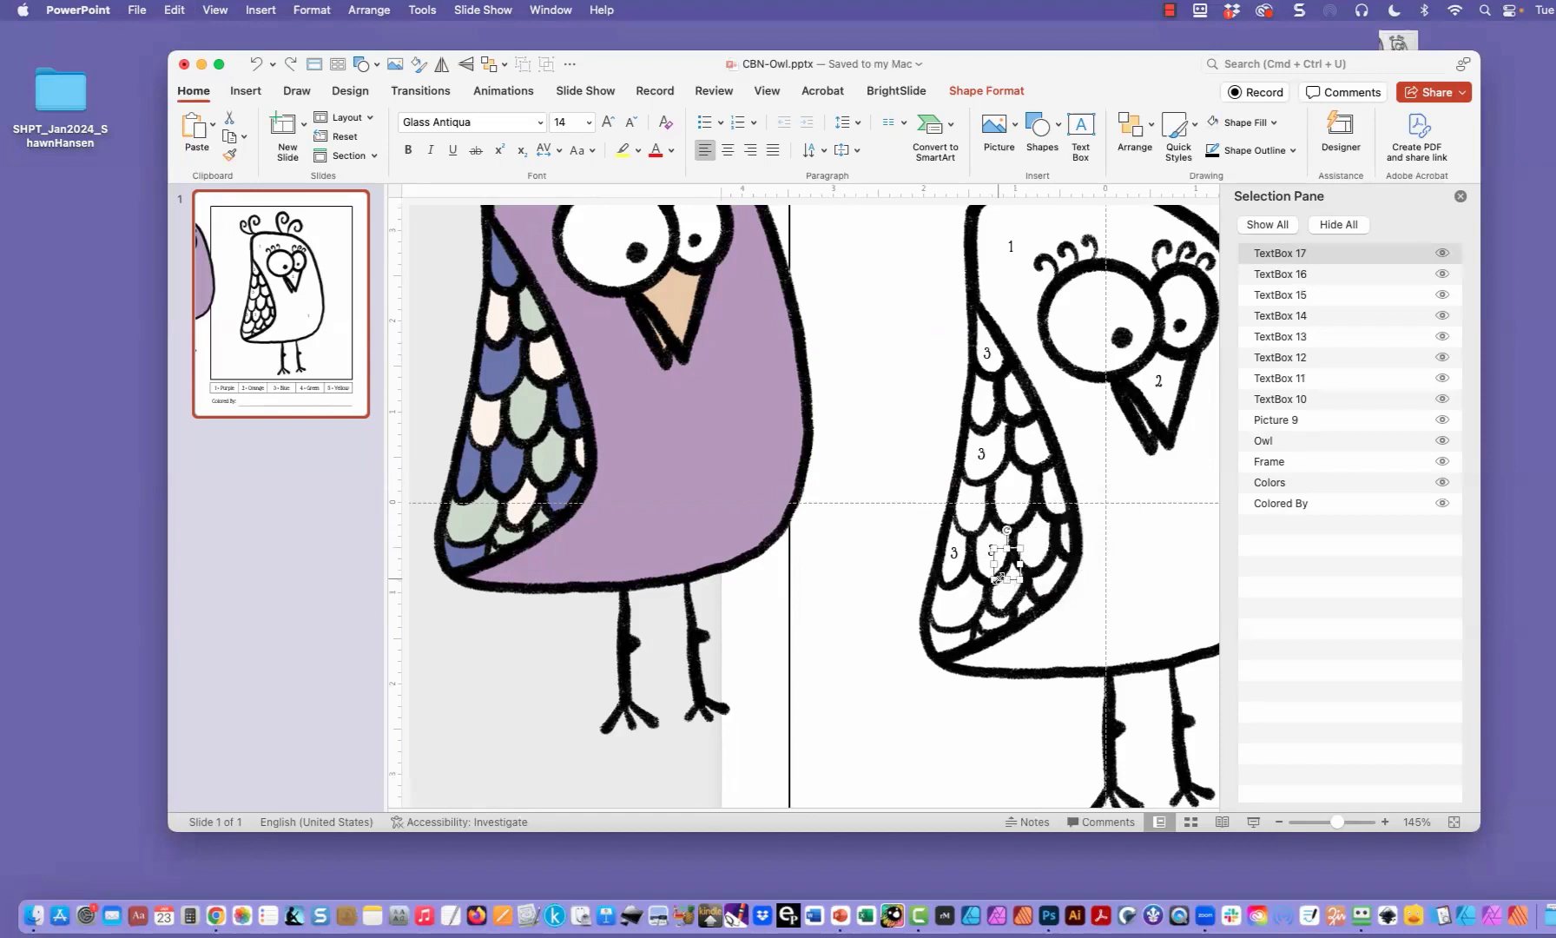
pyautogui.moveTo(999, 556); pyautogui.dragTo(1039, 501)
# Step: Place copies of the 3 in the blue feathers at the wing's bottom-left tip and lower right edge
pyautogui.press('super+v')
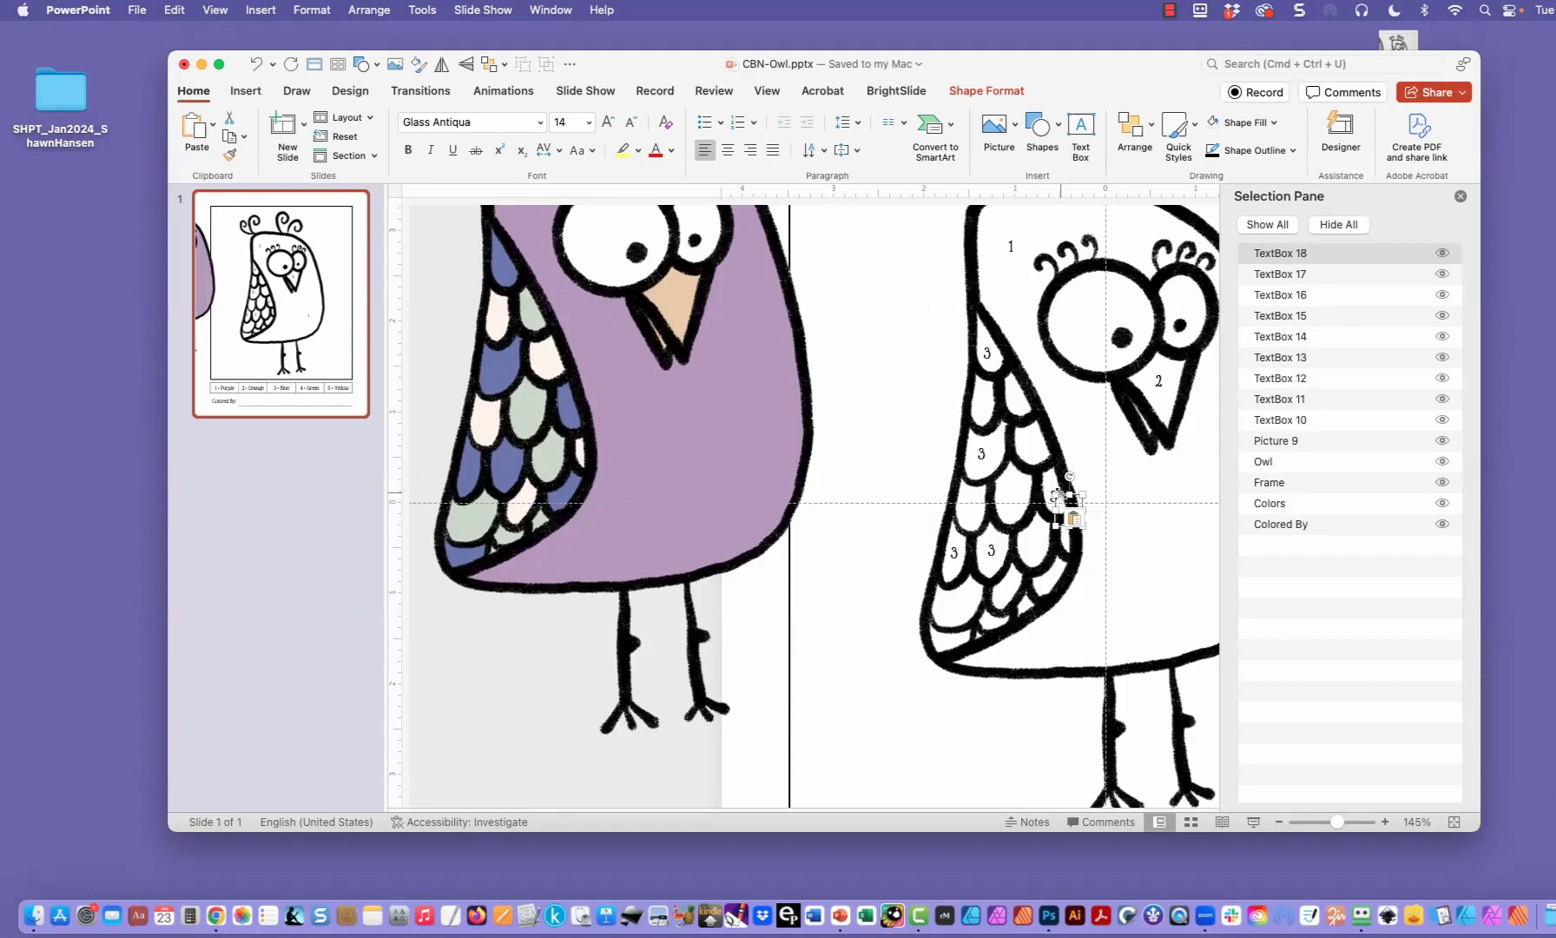
pyautogui.moveTo(1064, 499); pyautogui.dragTo(936, 627)
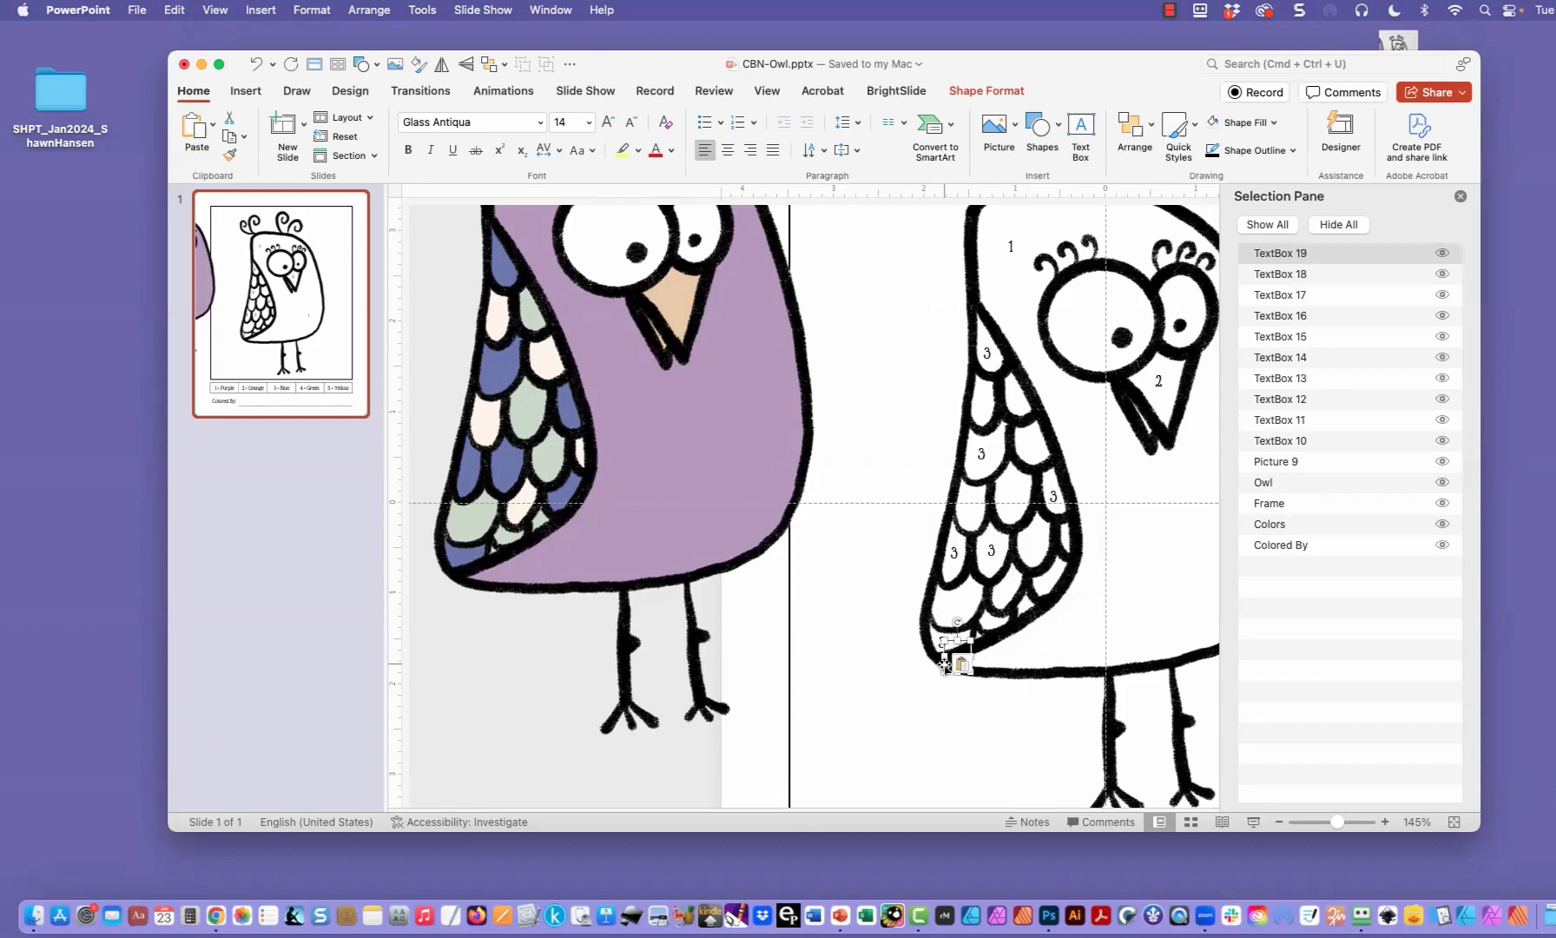
pyautogui.moveTo(945, 650); pyautogui.dragTo(1033, 589)
pyautogui.press('super+z')
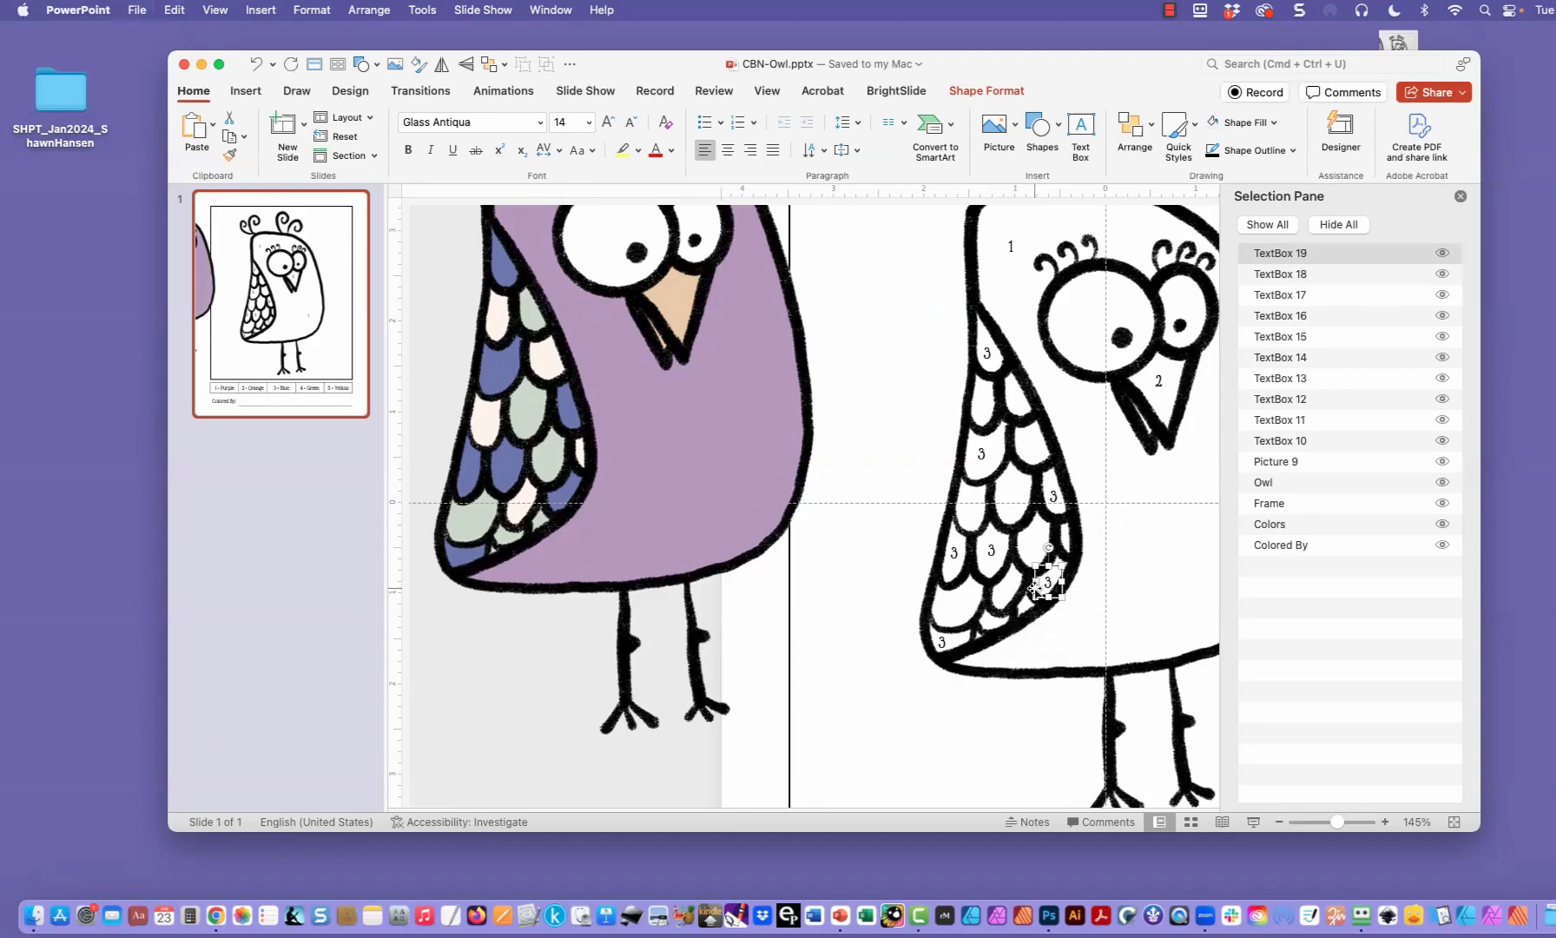
# Step: Copy the 3, change the copy to 4 in the wing's uppermost green feather, and place a duplicate 4 in the central green feather
pyautogui.press('super+v')
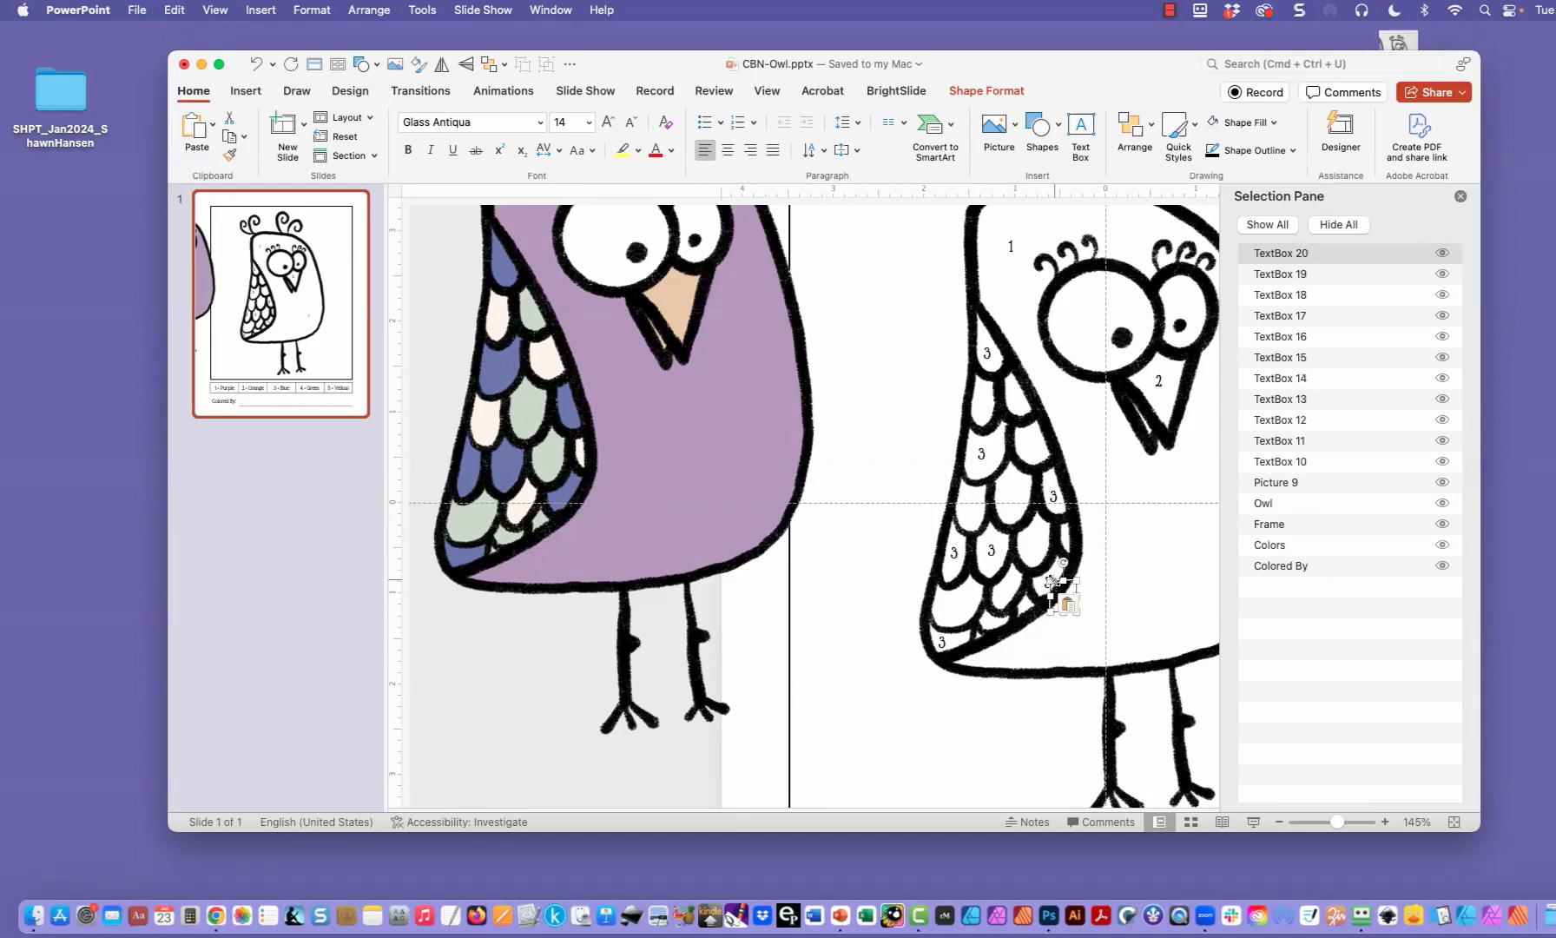
pyautogui.moveTo(1053, 584); pyautogui.dragTo(1003, 399)
pyautogui.press('super+d')
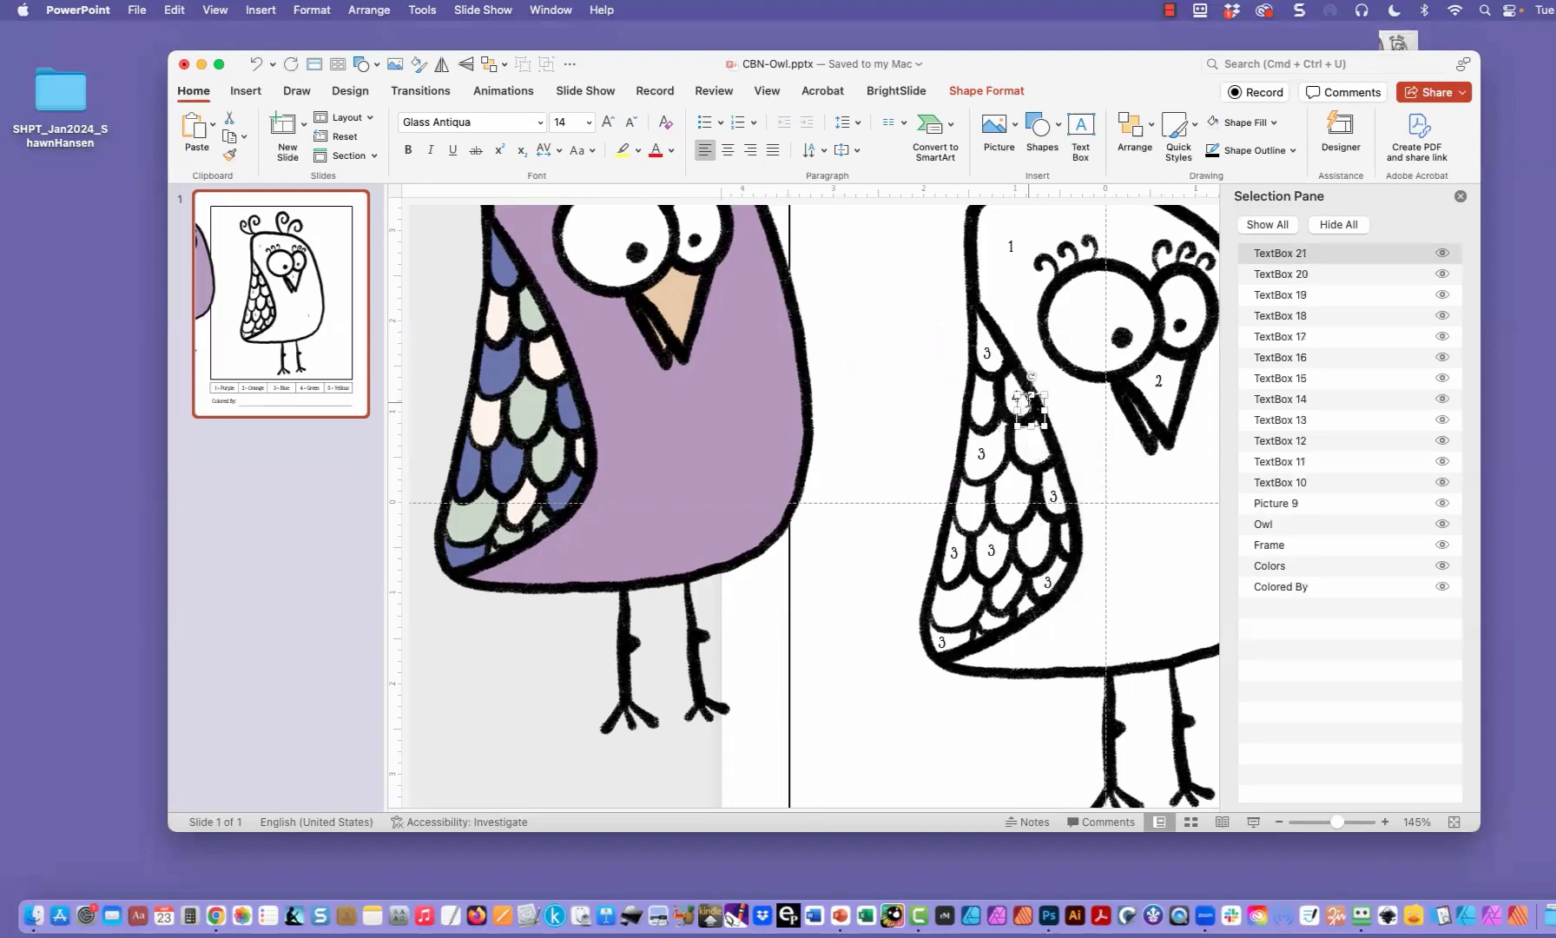
pyautogui.moveTo(1024, 400); pyautogui.dragTo(1024, 454)
pyautogui.press('Down')
pyautogui.press('Down')
pyautogui.press('Down')
pyautogui.press('Down')
pyautogui.press('Down')
pyautogui.press('Down')
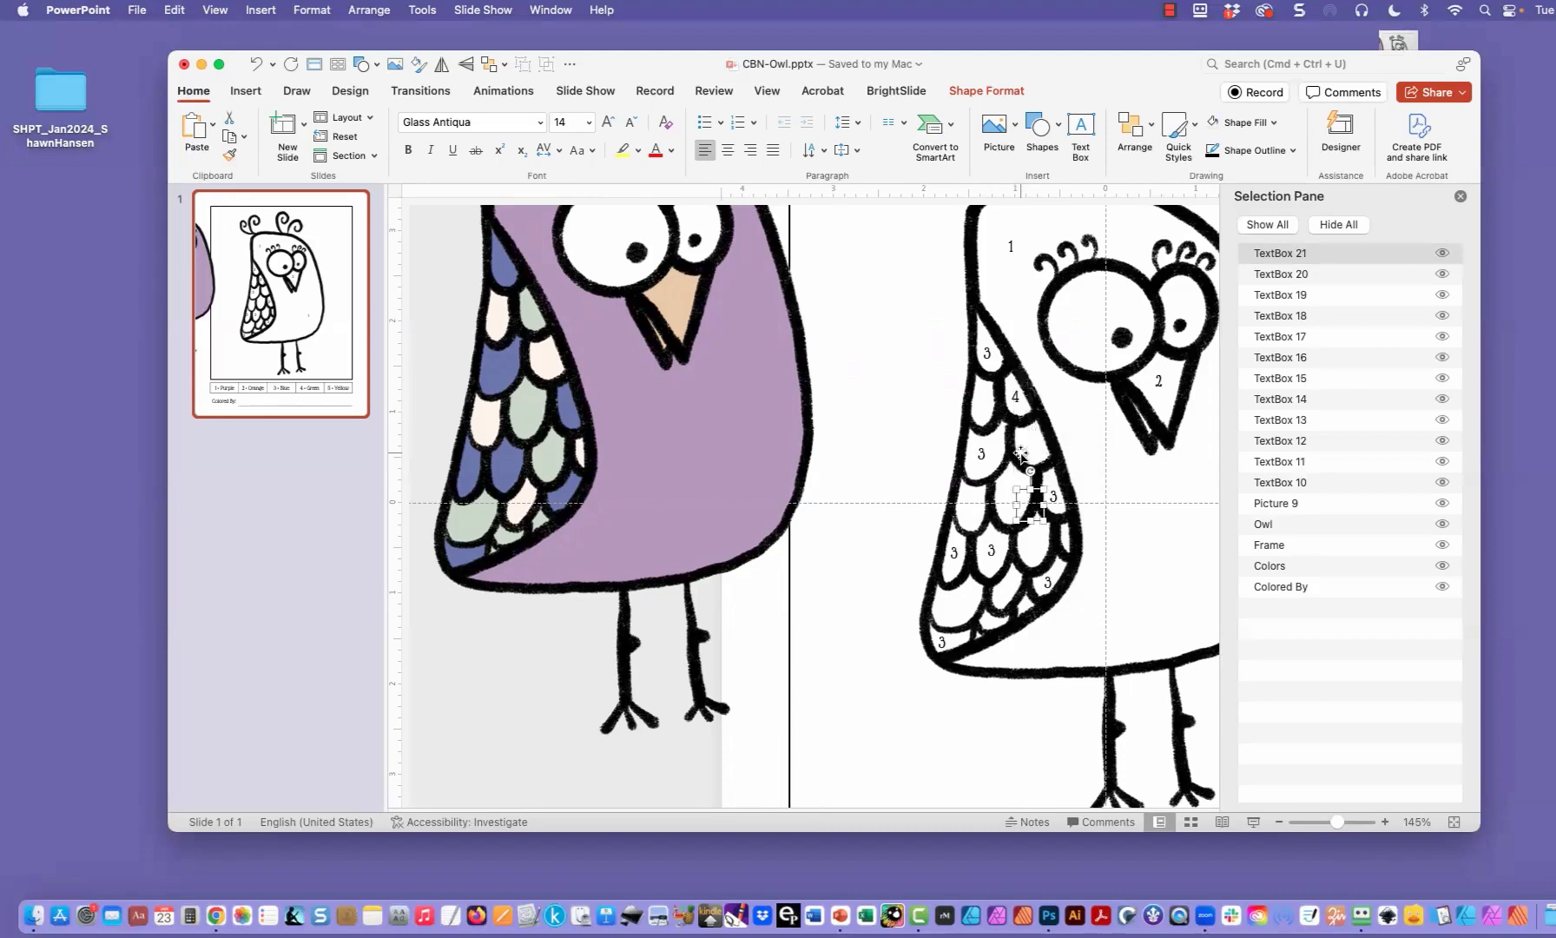
pyautogui.press('Left')
pyautogui.press('Left')
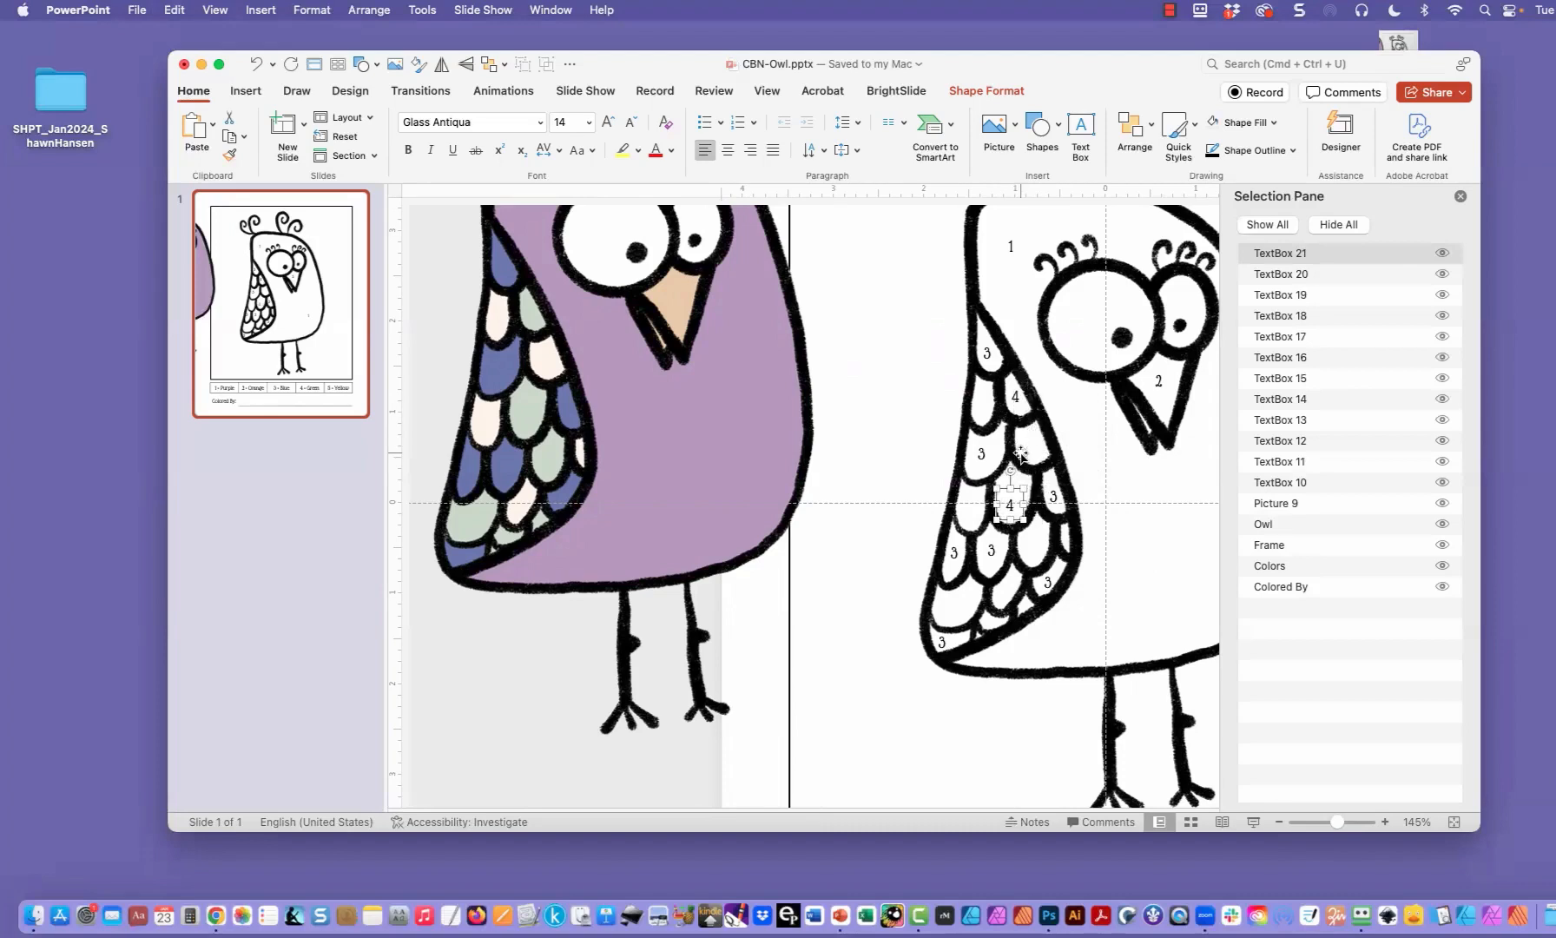
pyautogui.press('Up')
pyautogui.press('Up')
pyautogui.press('Up')
pyautogui.press('Right')
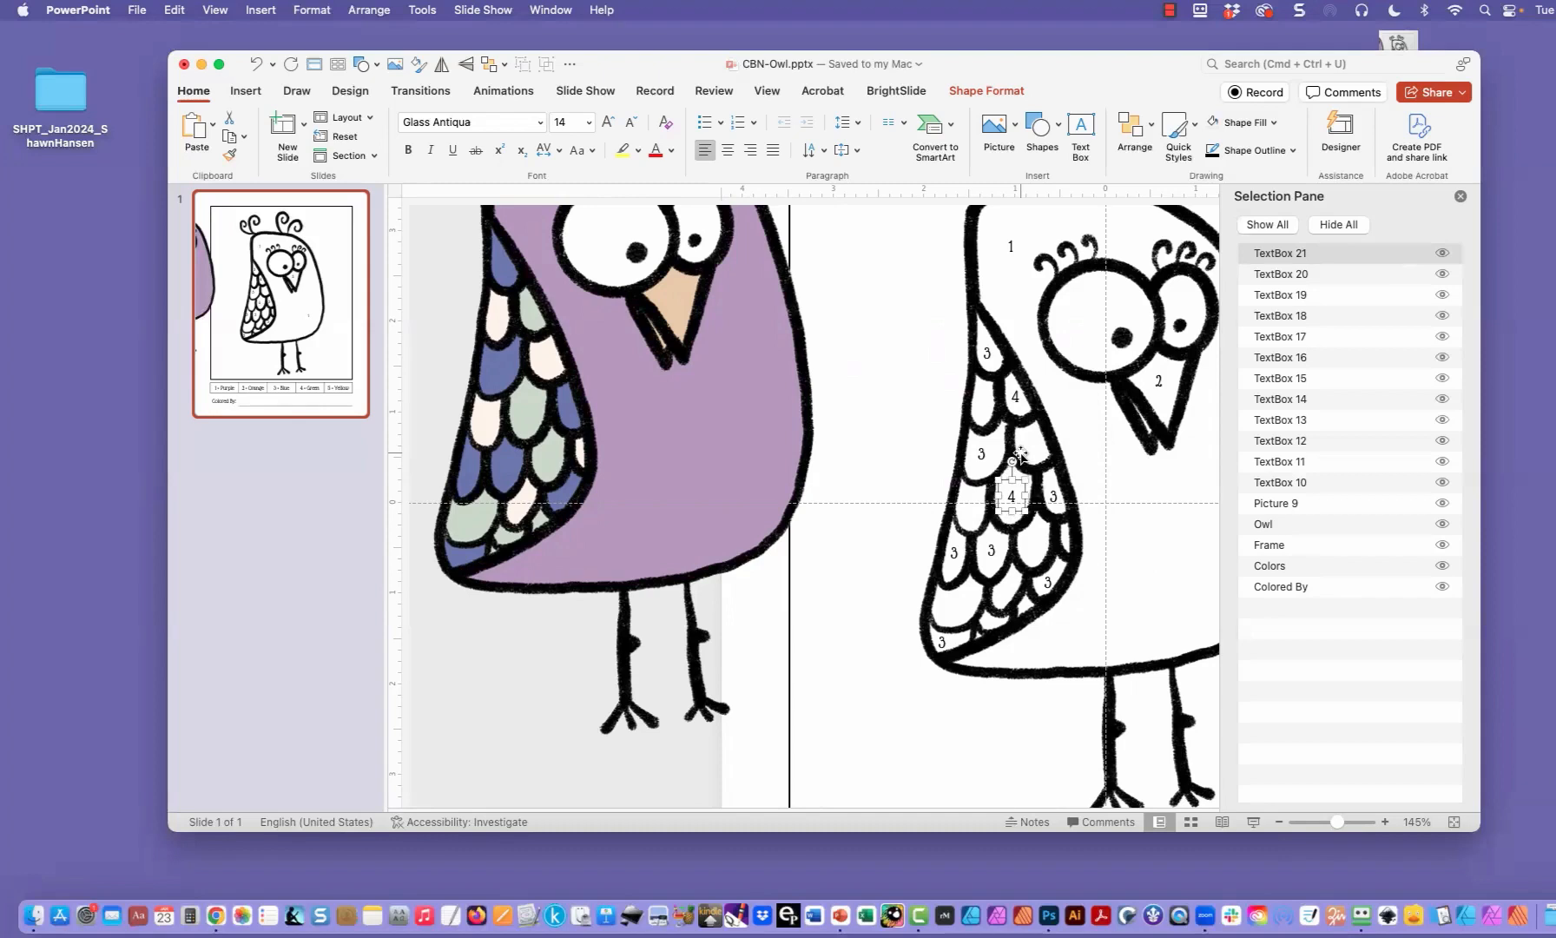
# Step: Duplicate the central 4 and place the copy in the green feather to its lower right
pyautogui.press('super+d')
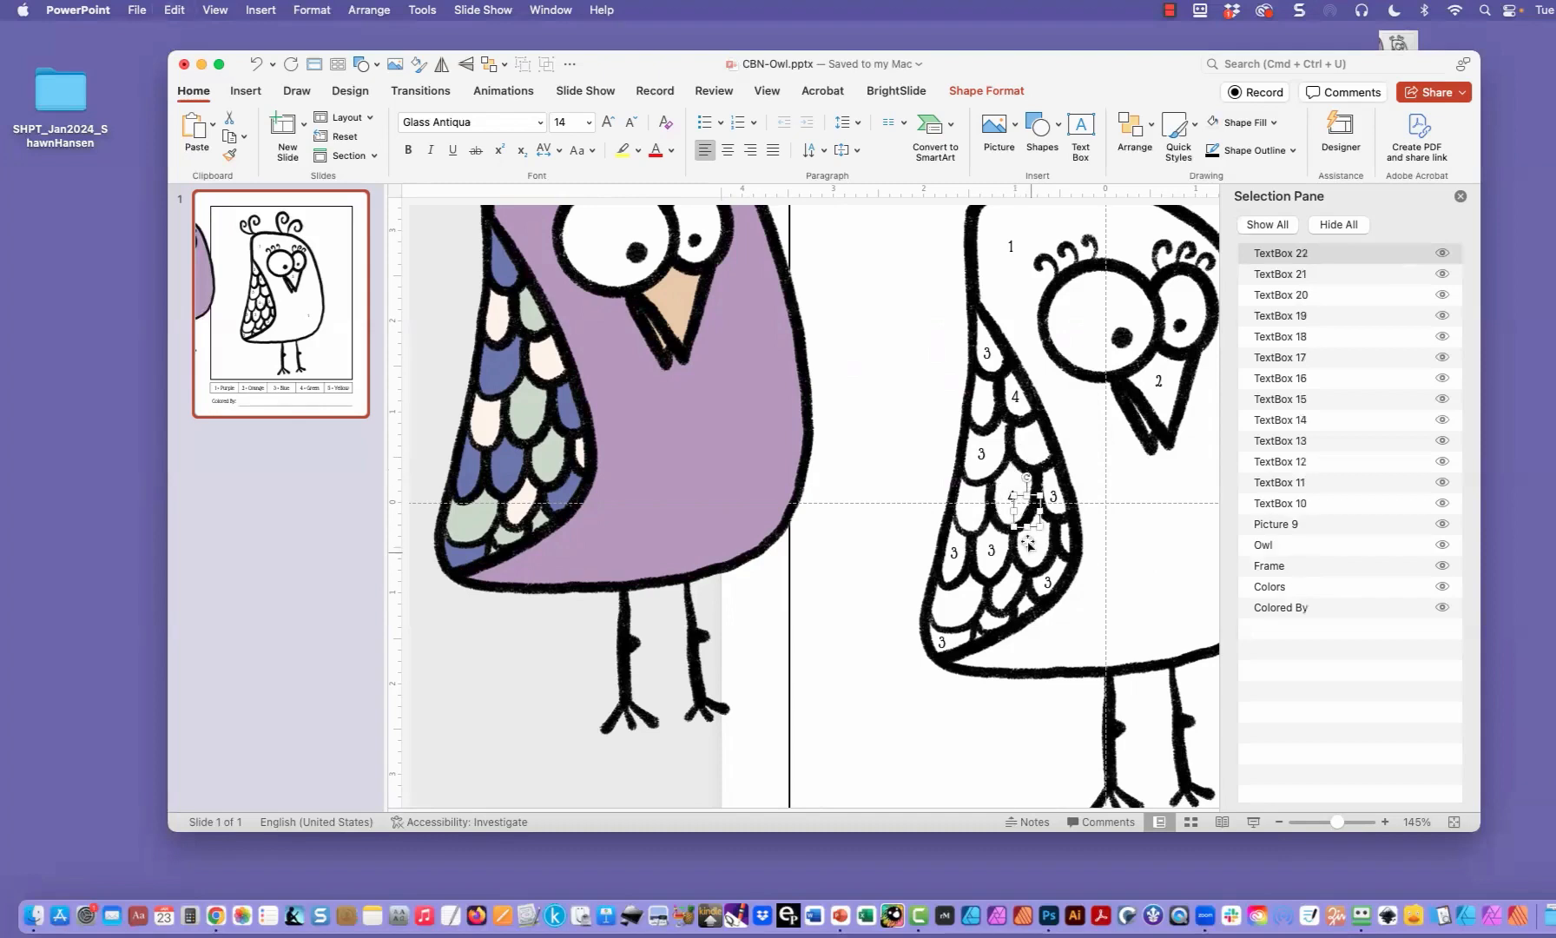
pyautogui.press('Down')
pyautogui.press('Down')
pyautogui.press('Down')
pyautogui.press('Down')
pyautogui.press('Down')
pyautogui.press('Down')
pyautogui.press('Down')
pyautogui.press('Down')
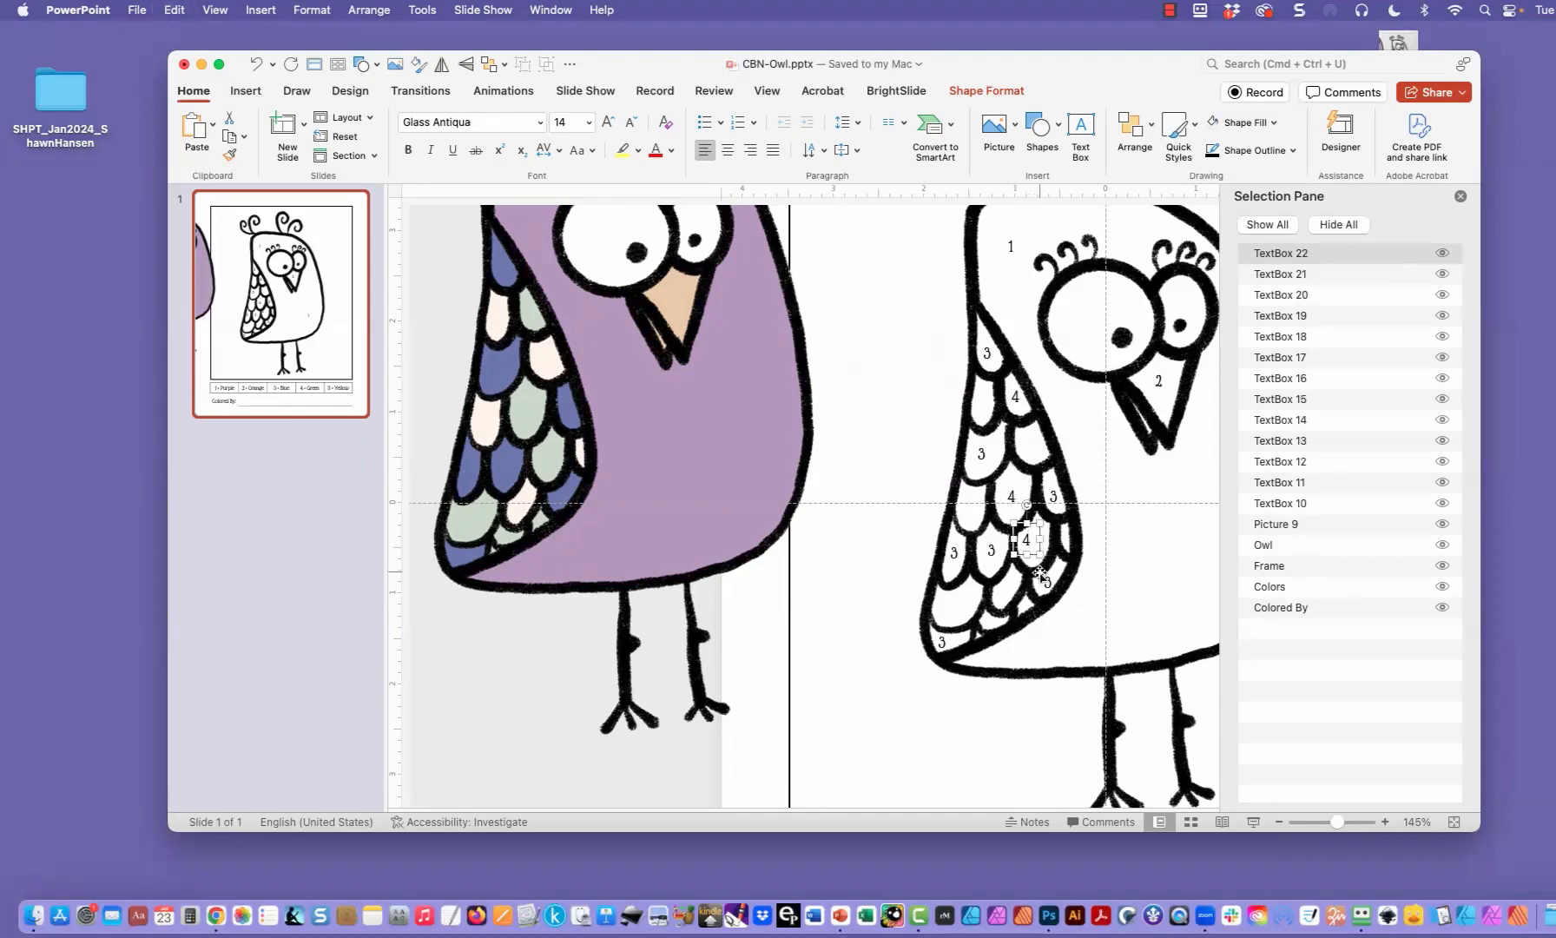
pyautogui.press('Right')
pyautogui.press('Right')
pyautogui.press('Right')
pyautogui.press('Right')
# Step: Duplicate the 4 and place the copy in the large green feather at the wing's lower left
pyautogui.press('super+d')
pyautogui.press('Left')
pyautogui.press('Left')
pyautogui.press('Left')
pyautogui.press('Left')
pyautogui.press('Left')
pyautogui.press('Left')
pyautogui.press('Left')
pyautogui.press('Left')
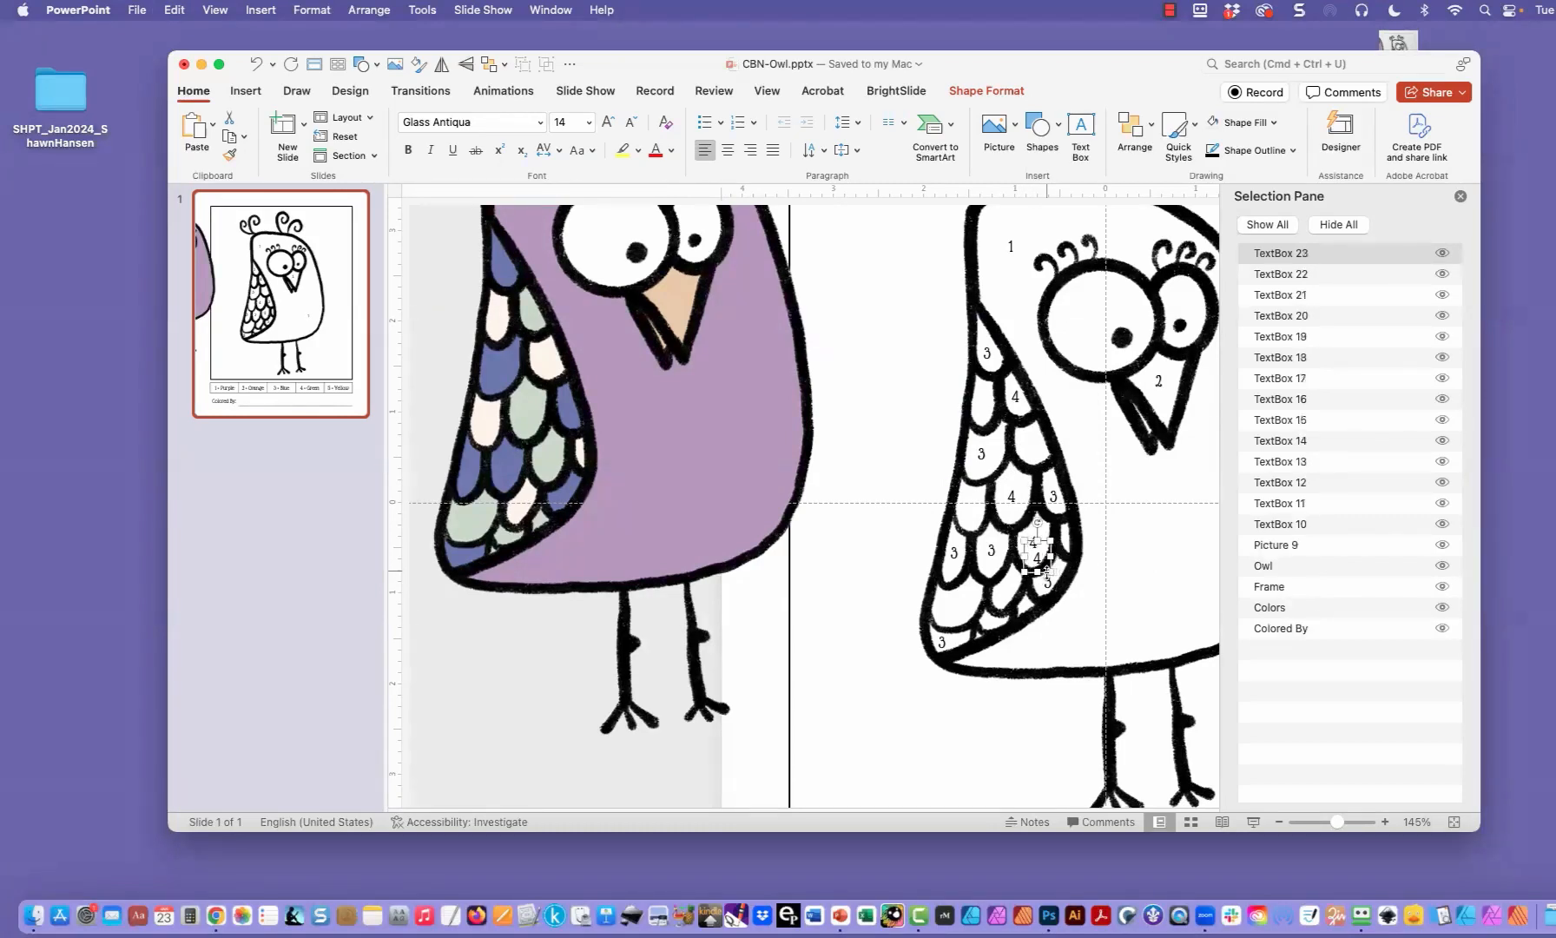
pyautogui.press('Left')
pyautogui.press('Left')
pyautogui.press('Left')
pyautogui.press('Left')
pyautogui.press('Left')
pyautogui.press('Left')
pyautogui.press('Left')
pyautogui.press('Left')
pyautogui.press('Left')
pyautogui.press('Left')
pyautogui.press('Down')
pyautogui.press('Down')
pyautogui.press('Down')
pyautogui.press('Down')
pyautogui.press('Down')
pyautogui.press('Down')
pyautogui.press('Down')
pyautogui.press('Down')
pyautogui.press('Down')
pyautogui.press('Down')
pyautogui.press('Left')
pyautogui.press('Left')
pyautogui.press('Left')
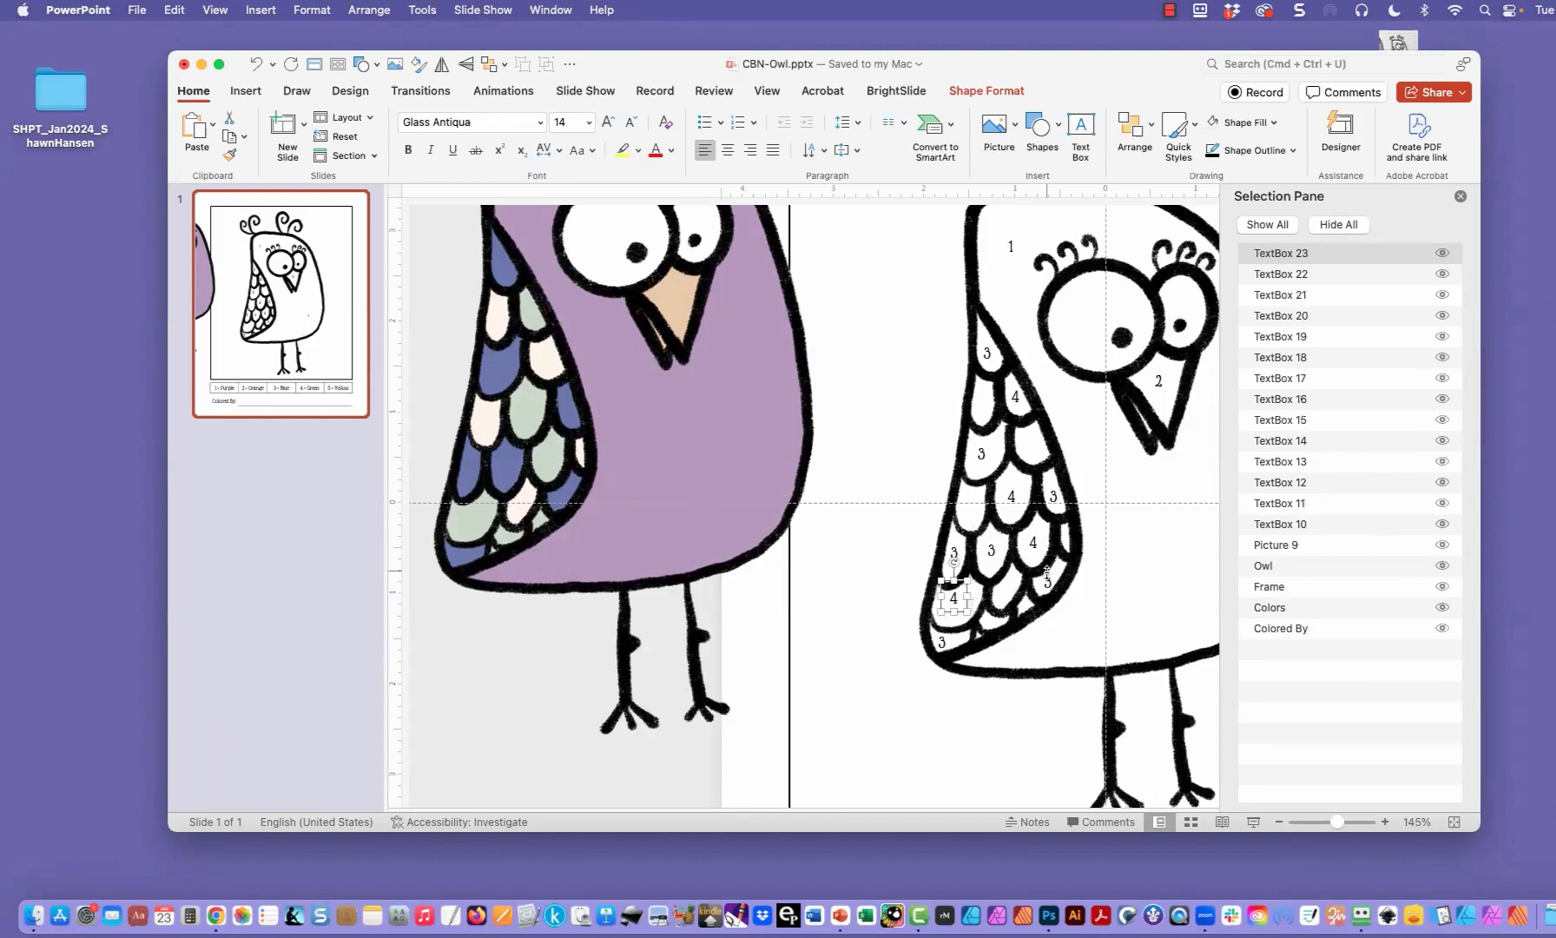
pyautogui.press('Down')
# Step: Duplicate the lower-left 4, move the copy right along the wing's bottom edge and set its font size to 12 pt
pyautogui.press('super+d')
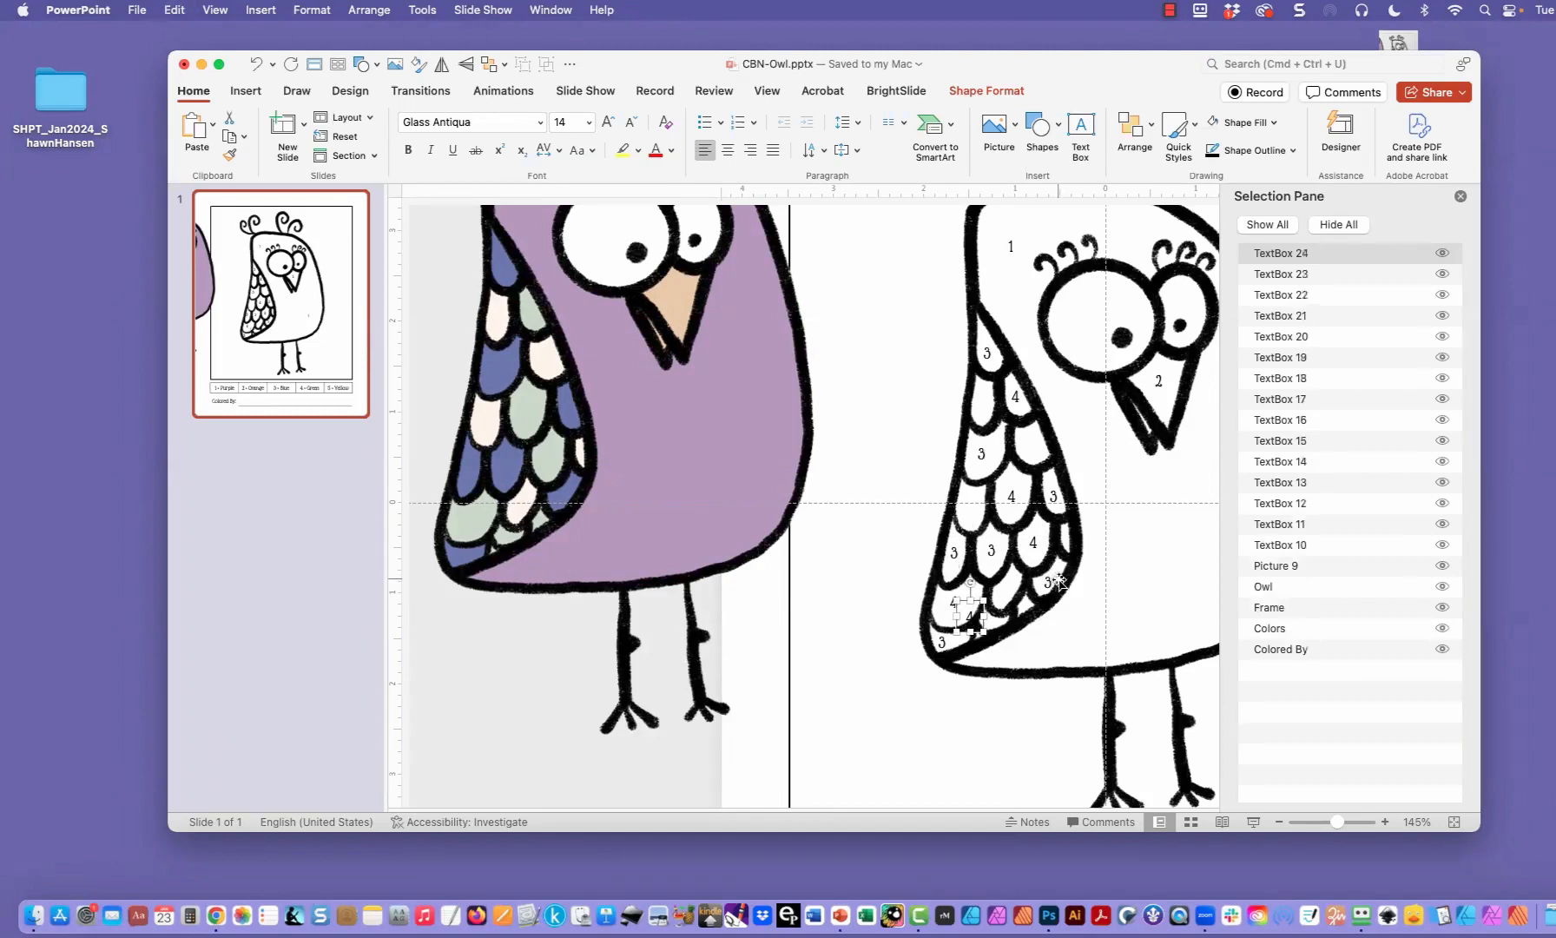
pyautogui.press('Right')
pyautogui.press('Right')
pyautogui.press('Right')
pyautogui.press('Right')
pyautogui.press('Right')
pyautogui.press('Right')
pyautogui.press('Right')
pyautogui.press('Right')
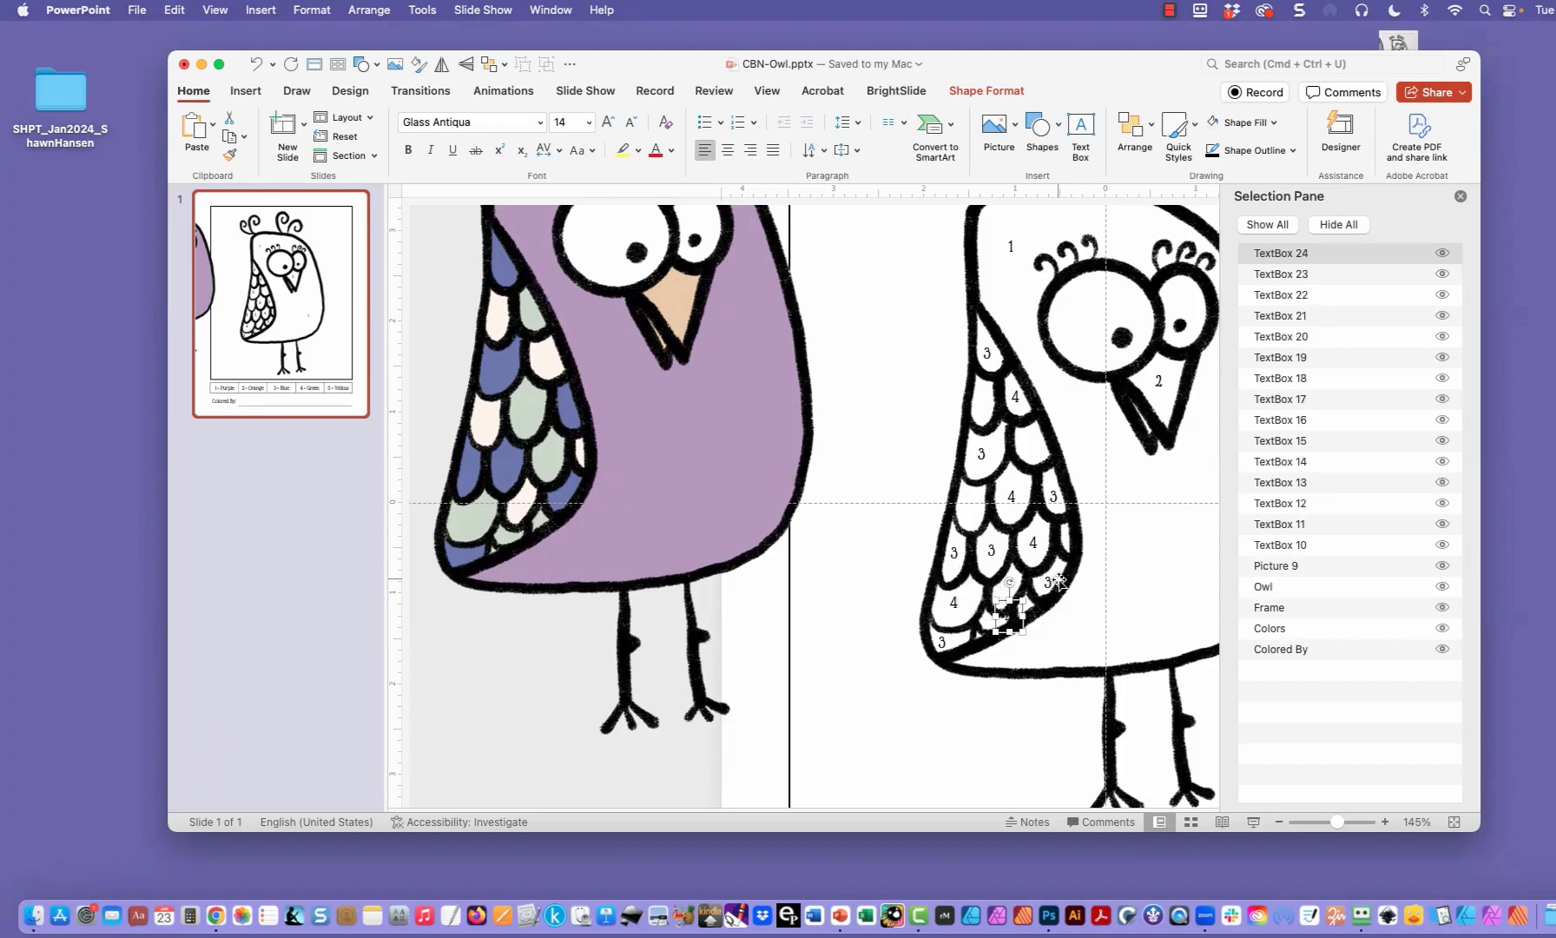
pyautogui.press('Left')
pyautogui.press('Left')
pyautogui.press('Left')
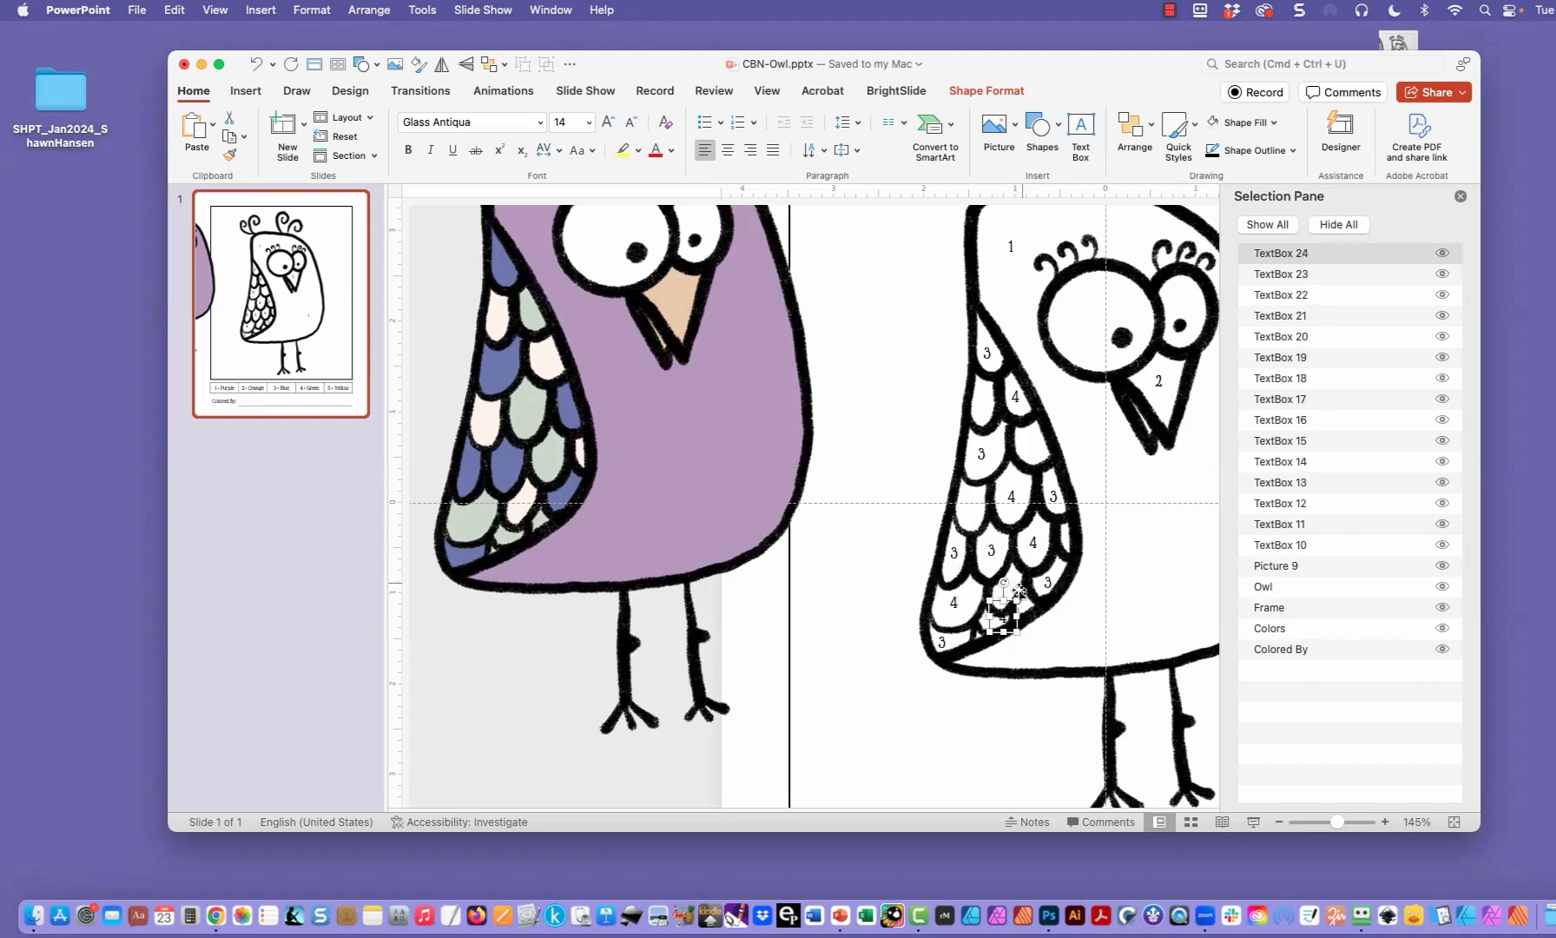
pyautogui.click(1000, 619)
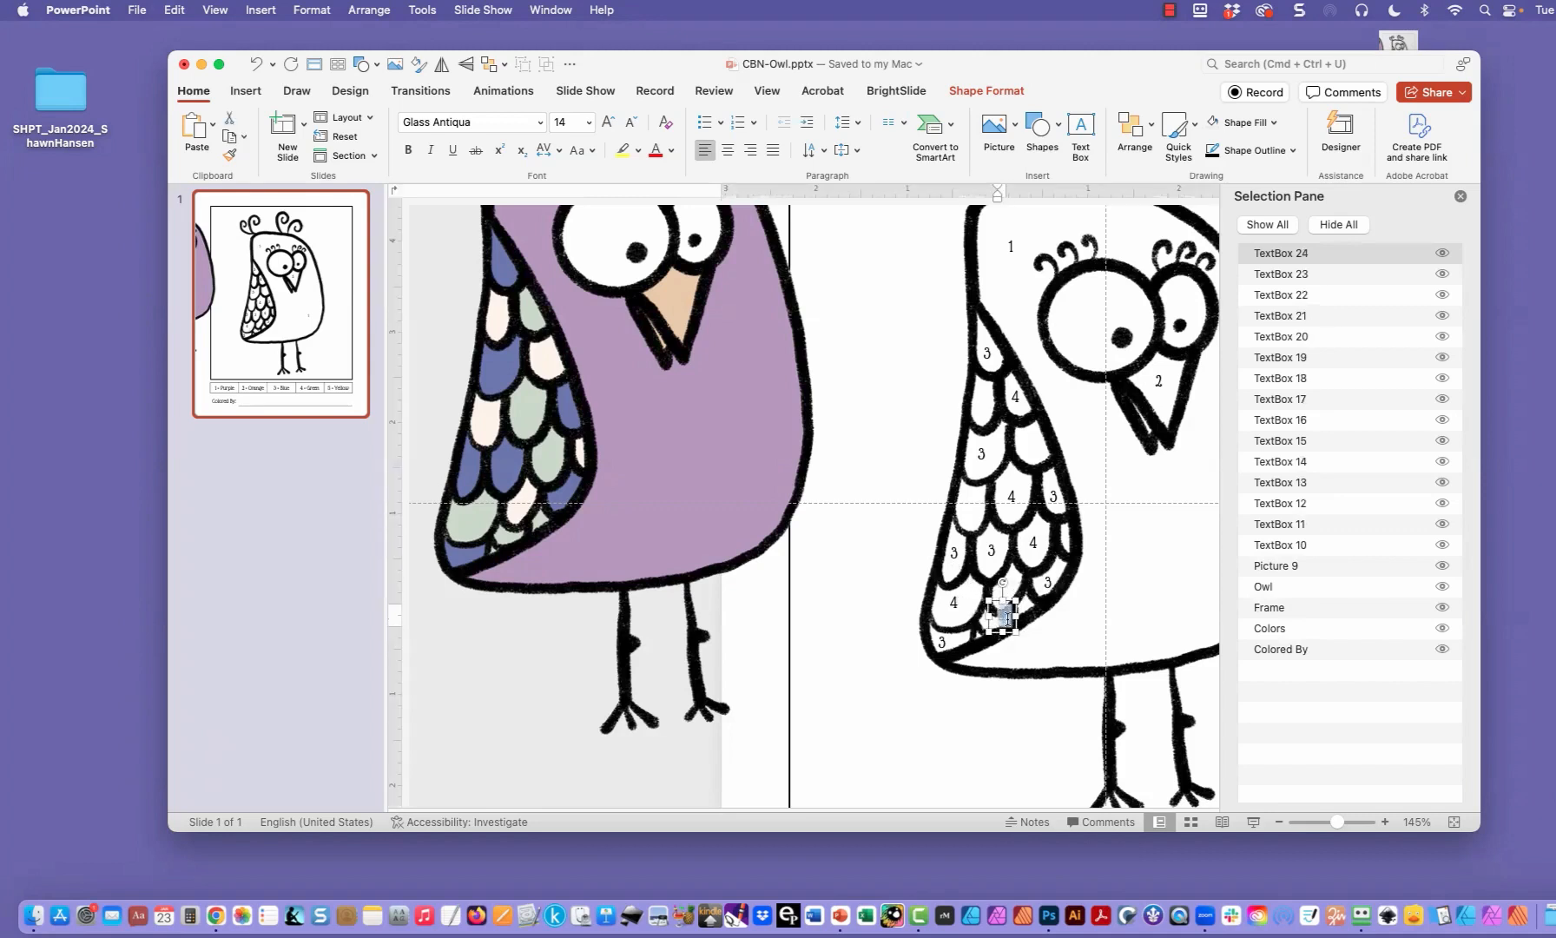
pyautogui.click(552, 122)
pyautogui.press('Return')
pyautogui.click(1048, 649)
pyautogui.click(1008, 623)
pyautogui.click(997, 628)
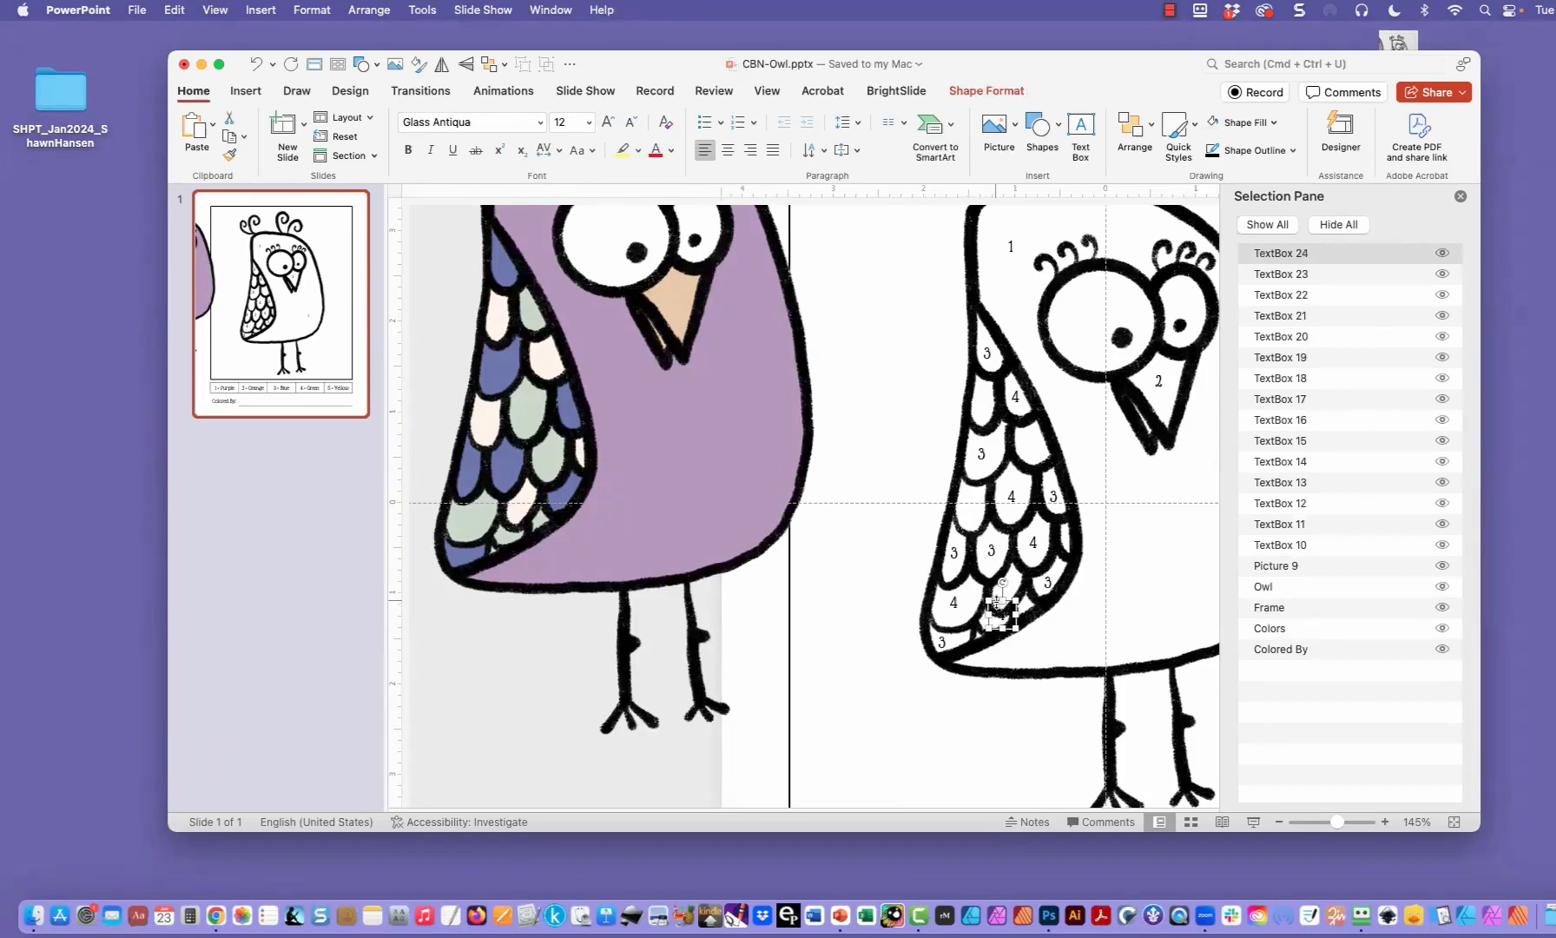
# Step: Position the 12 pt number 4 in the small green feather on the wing's bottom edge
pyautogui.press('Left')
pyautogui.press('Left')
pyautogui.press('Left')
pyautogui.press('Left')
pyautogui.press('Left')
pyautogui.press('Left')
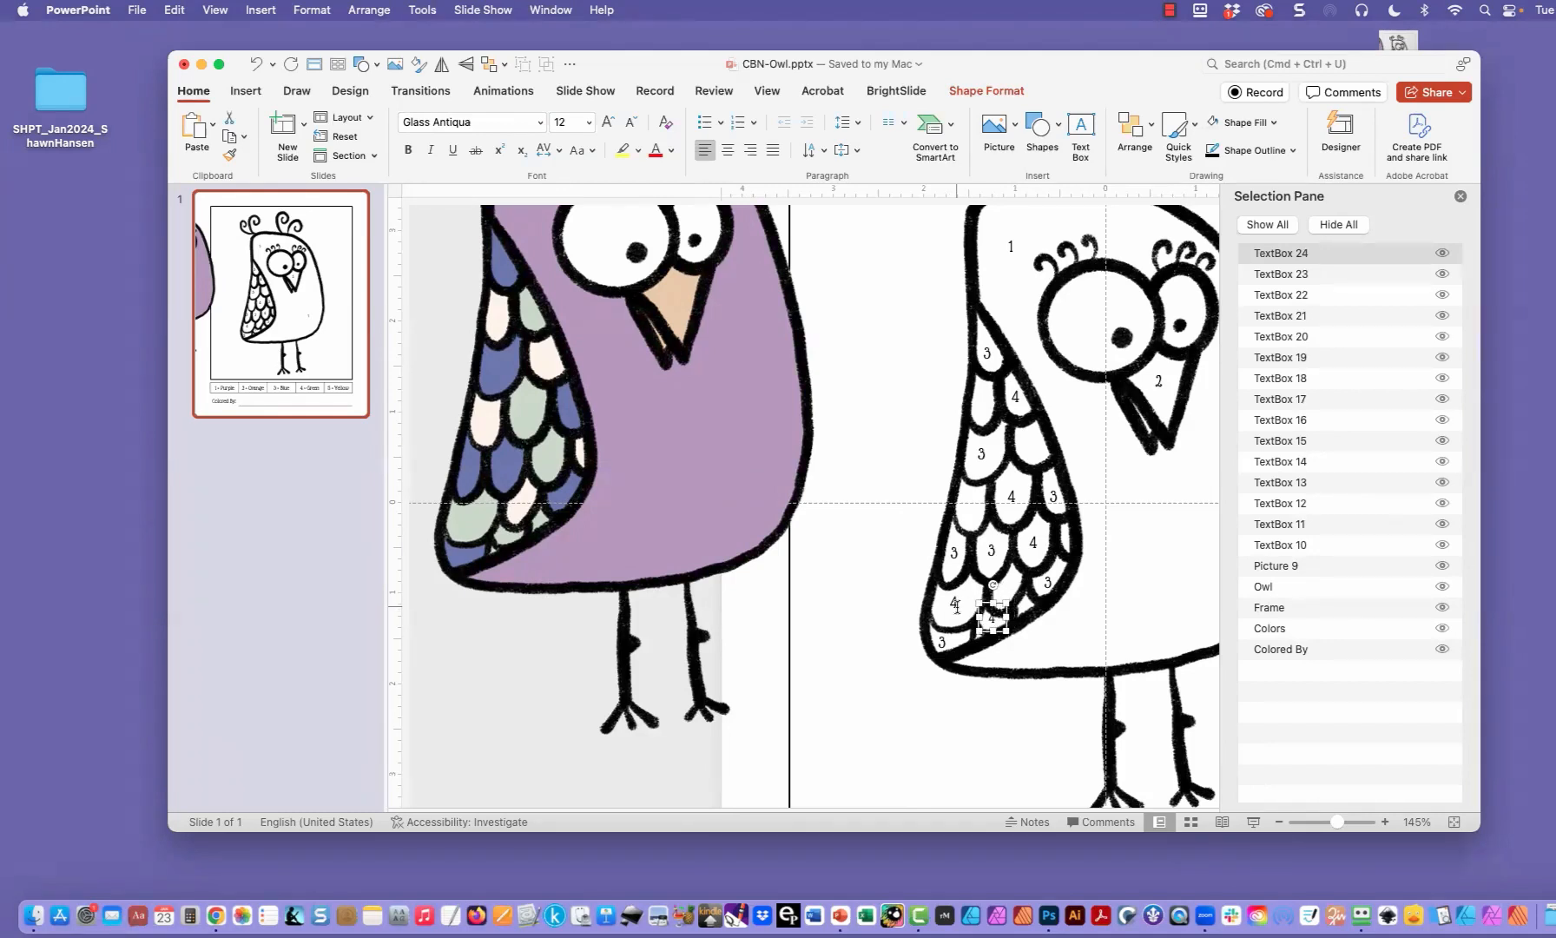
pyautogui.press('Down')
pyautogui.press('Down')
pyautogui.press('Down')
pyautogui.press('Left')
pyautogui.press('Up')
# Step: Duplicate the 12 pt number 4 and place the copy in the next small green feather up the wing's lower right edge
pyautogui.press('super+d')
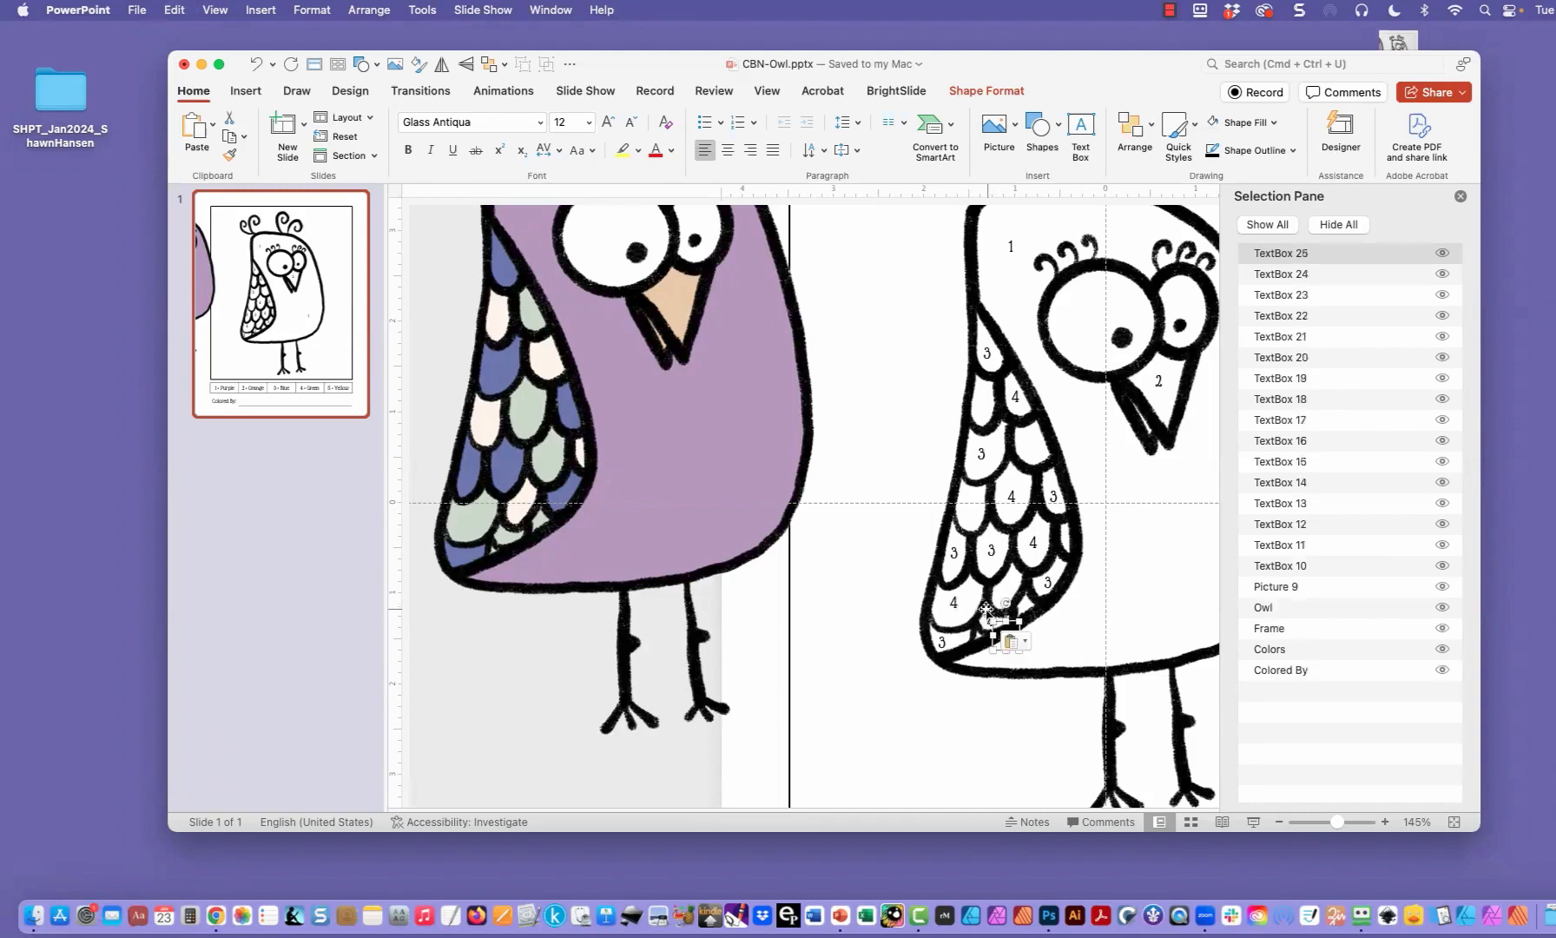
pyautogui.press('Up')
pyautogui.press('Up')
pyautogui.press('Up')
pyautogui.press('Up')
pyautogui.press('Up')
pyautogui.press('Up')
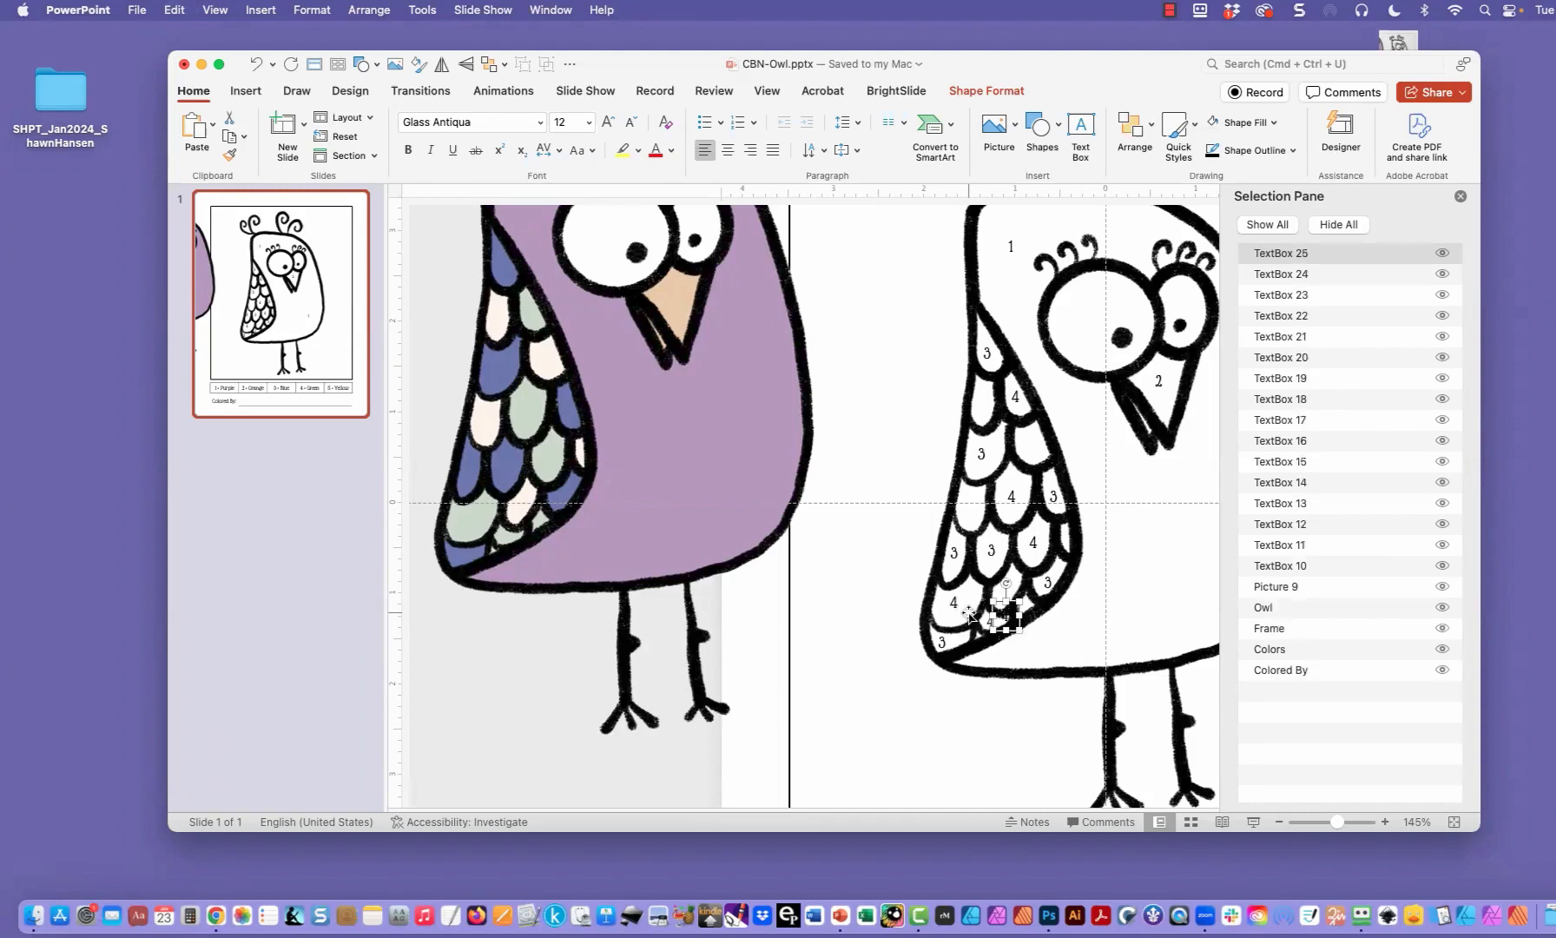
pyautogui.press('Right')
pyautogui.press('Right')
pyautogui.press('Right')
pyautogui.press('Right')
pyautogui.press('Right')
pyautogui.press('Right')
pyautogui.press('Up')
pyautogui.press('Up')
pyautogui.press('Up')
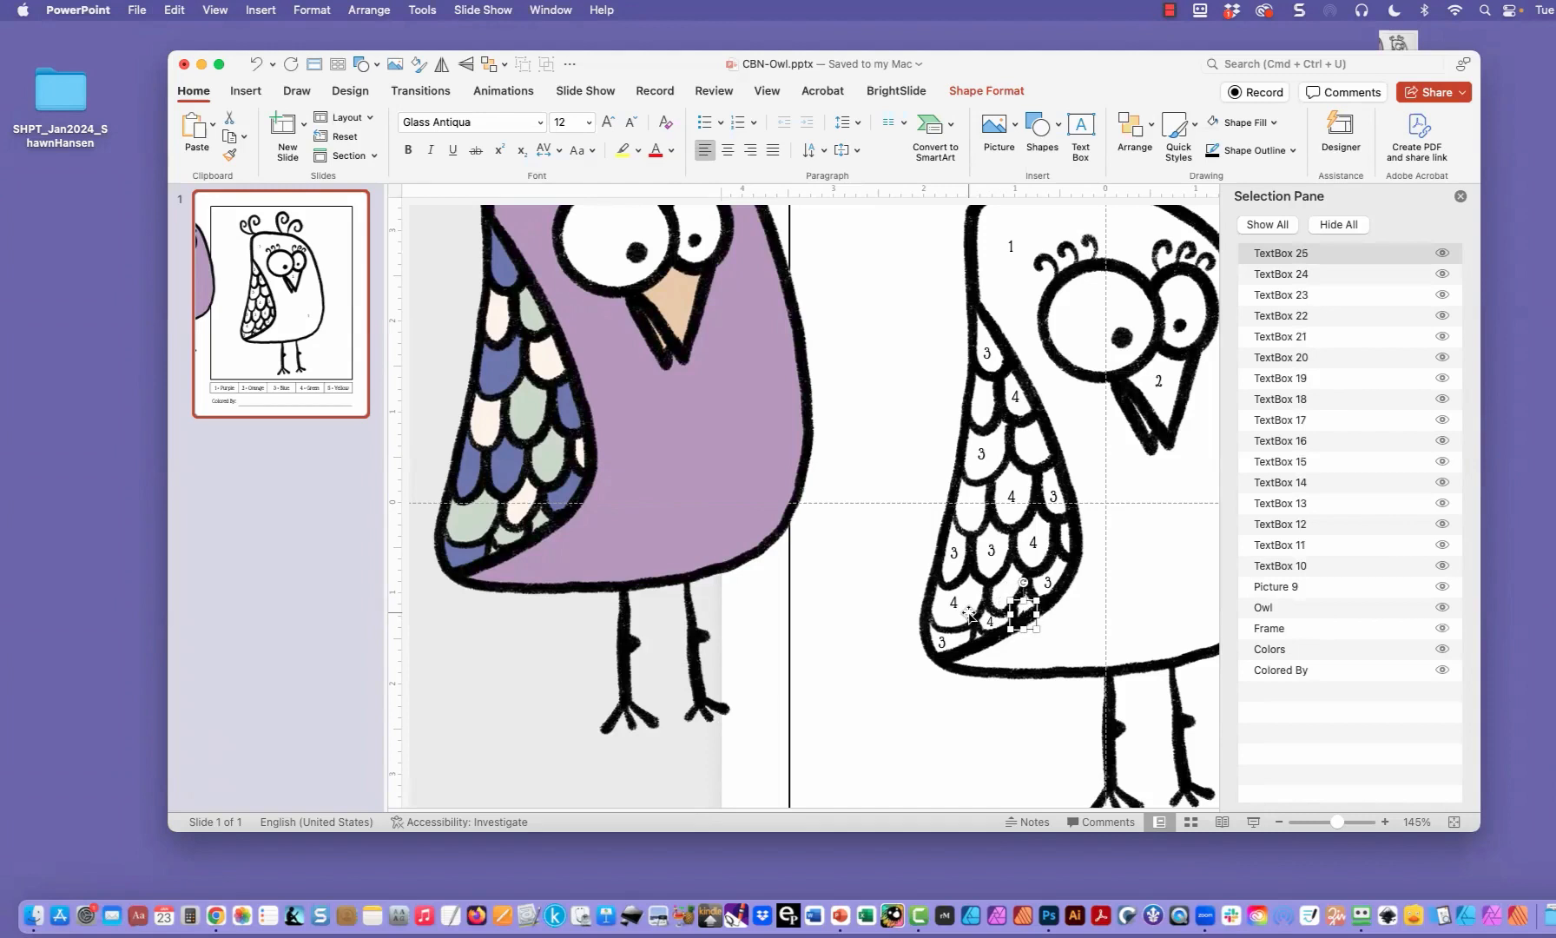
pyautogui.press('Up')
pyautogui.press('Up')
pyautogui.press('Up')
pyautogui.press('Right')
pyautogui.press('Up')
# Step: Copy the 12 pt number 4 and change the copy to 5 beside the wing's lower right edge
pyautogui.press('super+v')
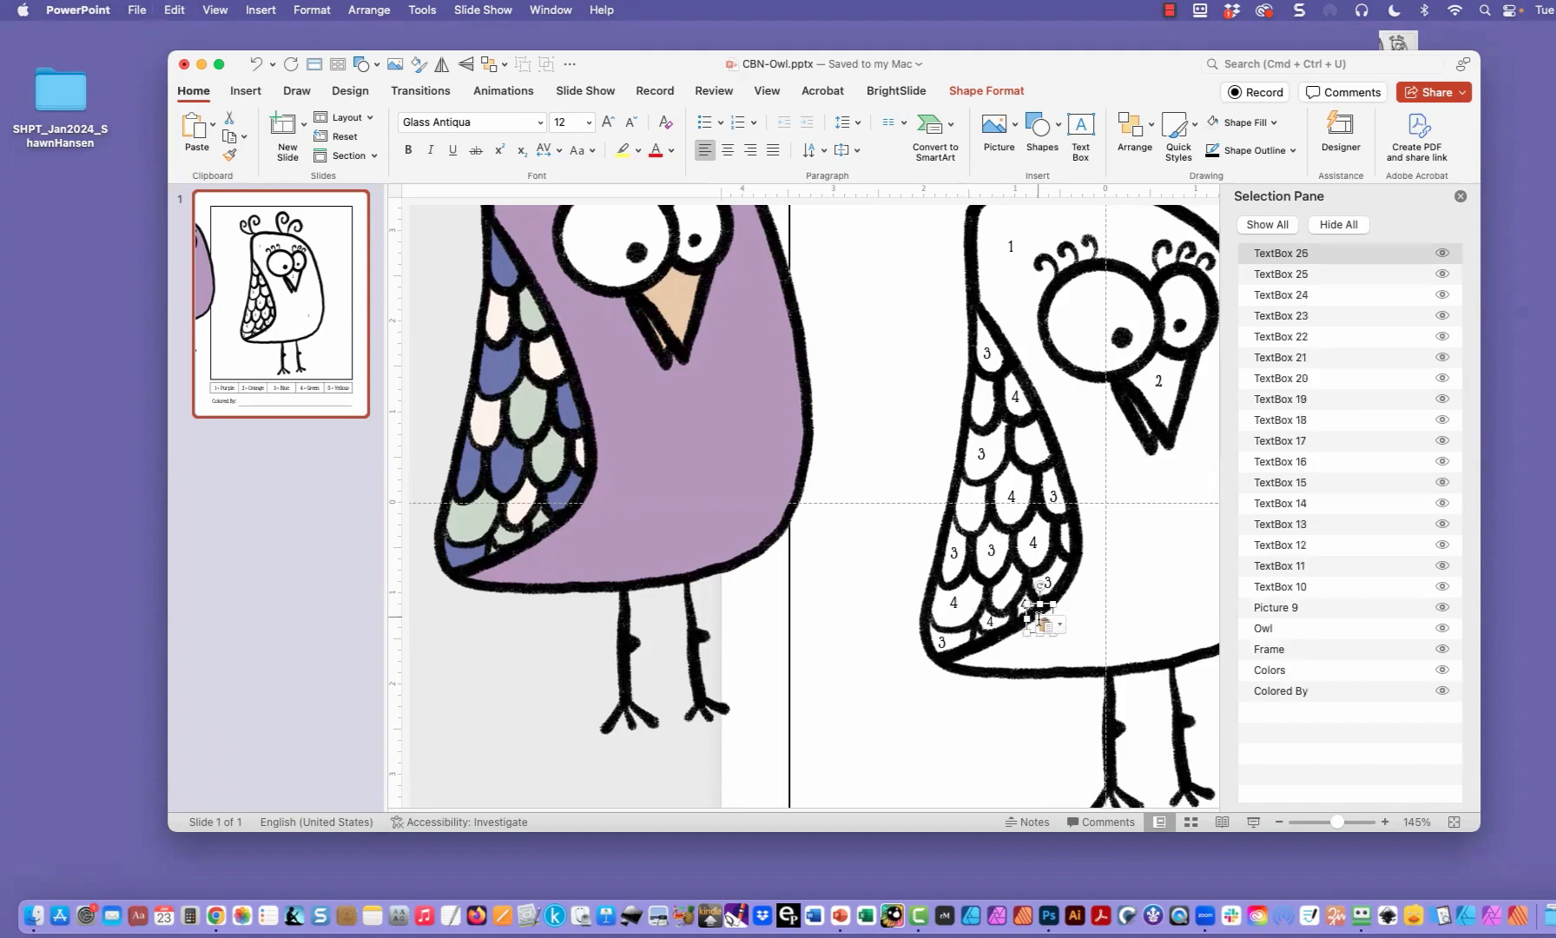
pyautogui.press('Right')
pyautogui.click(1039, 618)
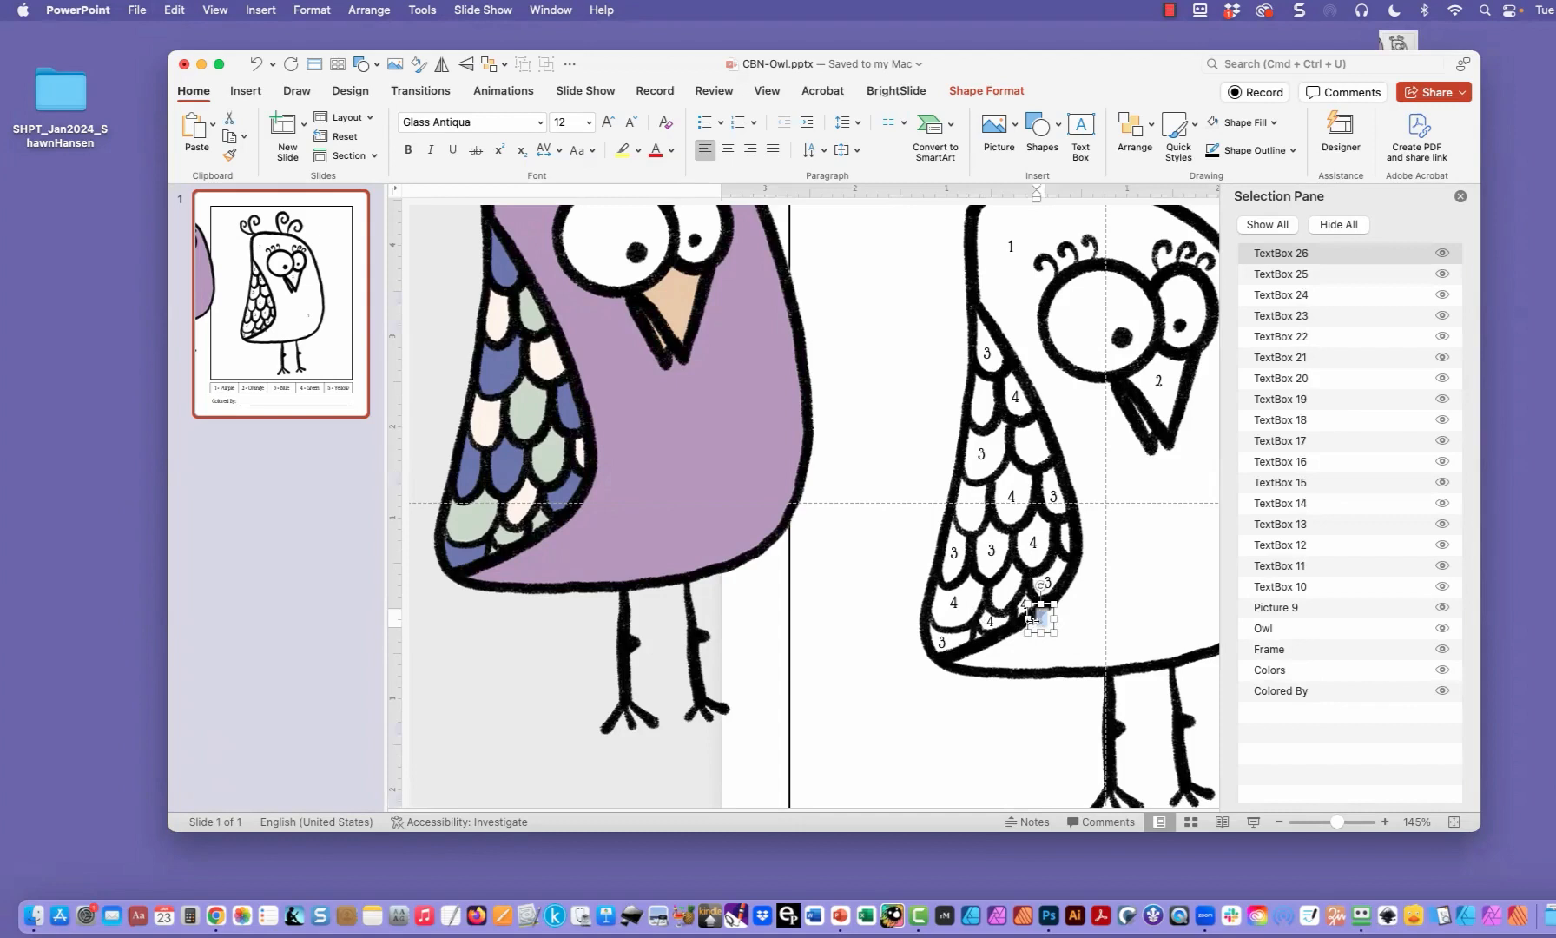
pyautogui.write('5')
pyautogui.click(1096, 648)
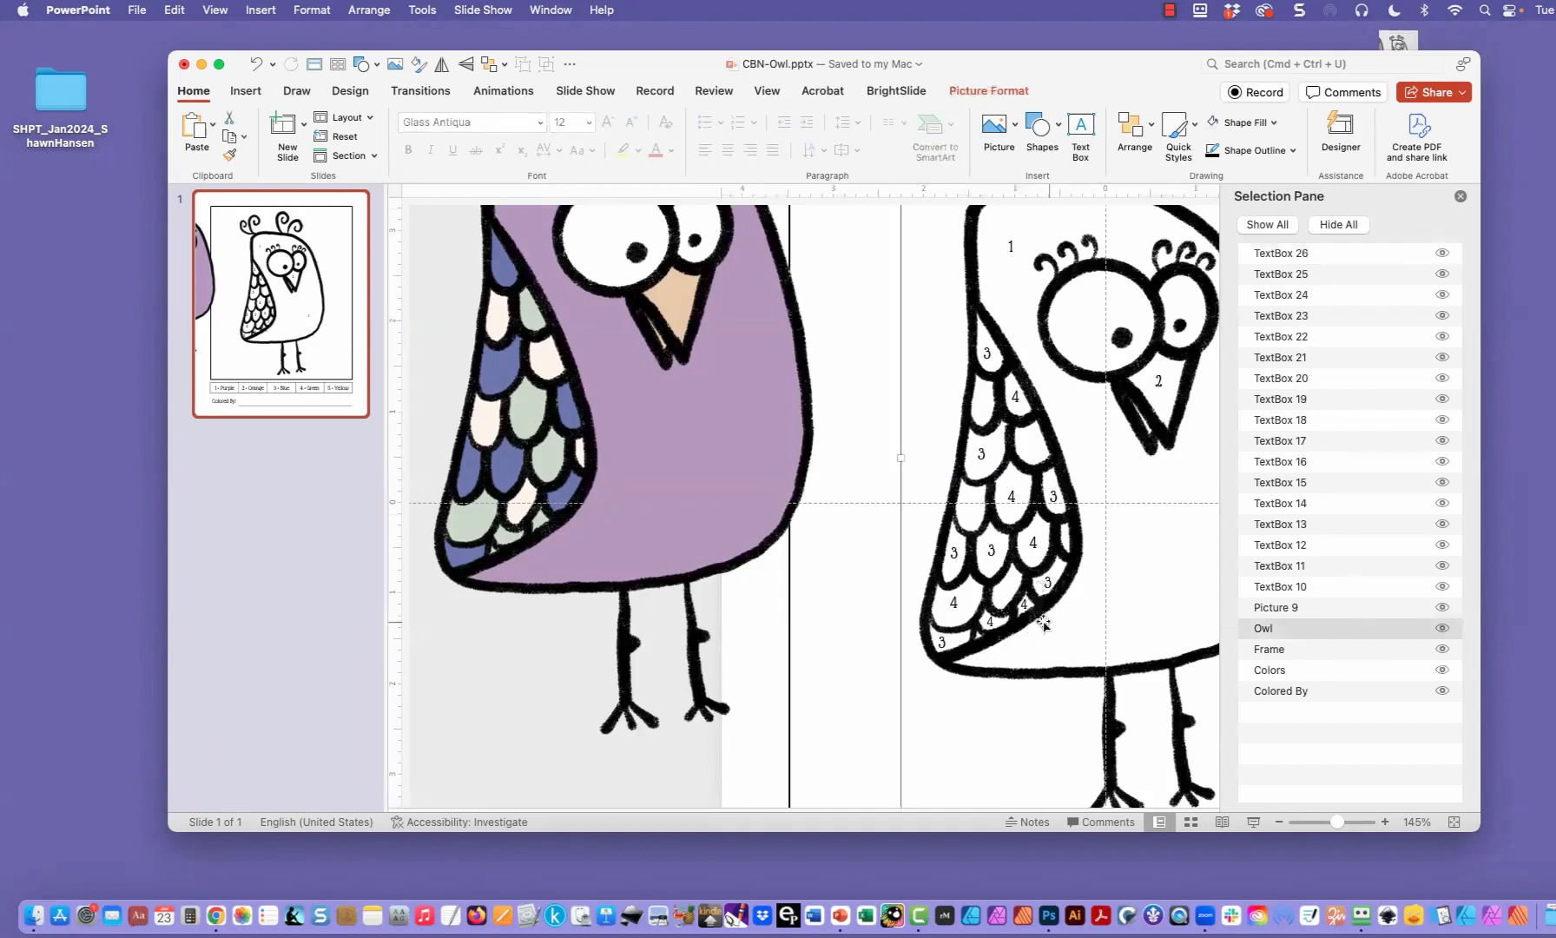
# Step: Move the number 5 from beside the wing's lower right edge up into the empty feather directly below the upper 4
pyautogui.click(1042, 618)
pyautogui.press('Up')
pyautogui.press('Up')
pyautogui.press('Up')
pyautogui.press('Up')
pyautogui.press('Up')
pyautogui.press('Up')
pyautogui.press('Up')
pyautogui.press('Up')
pyautogui.press('Up')
pyautogui.press('Up')
pyautogui.press('Up')
pyautogui.press('Up')
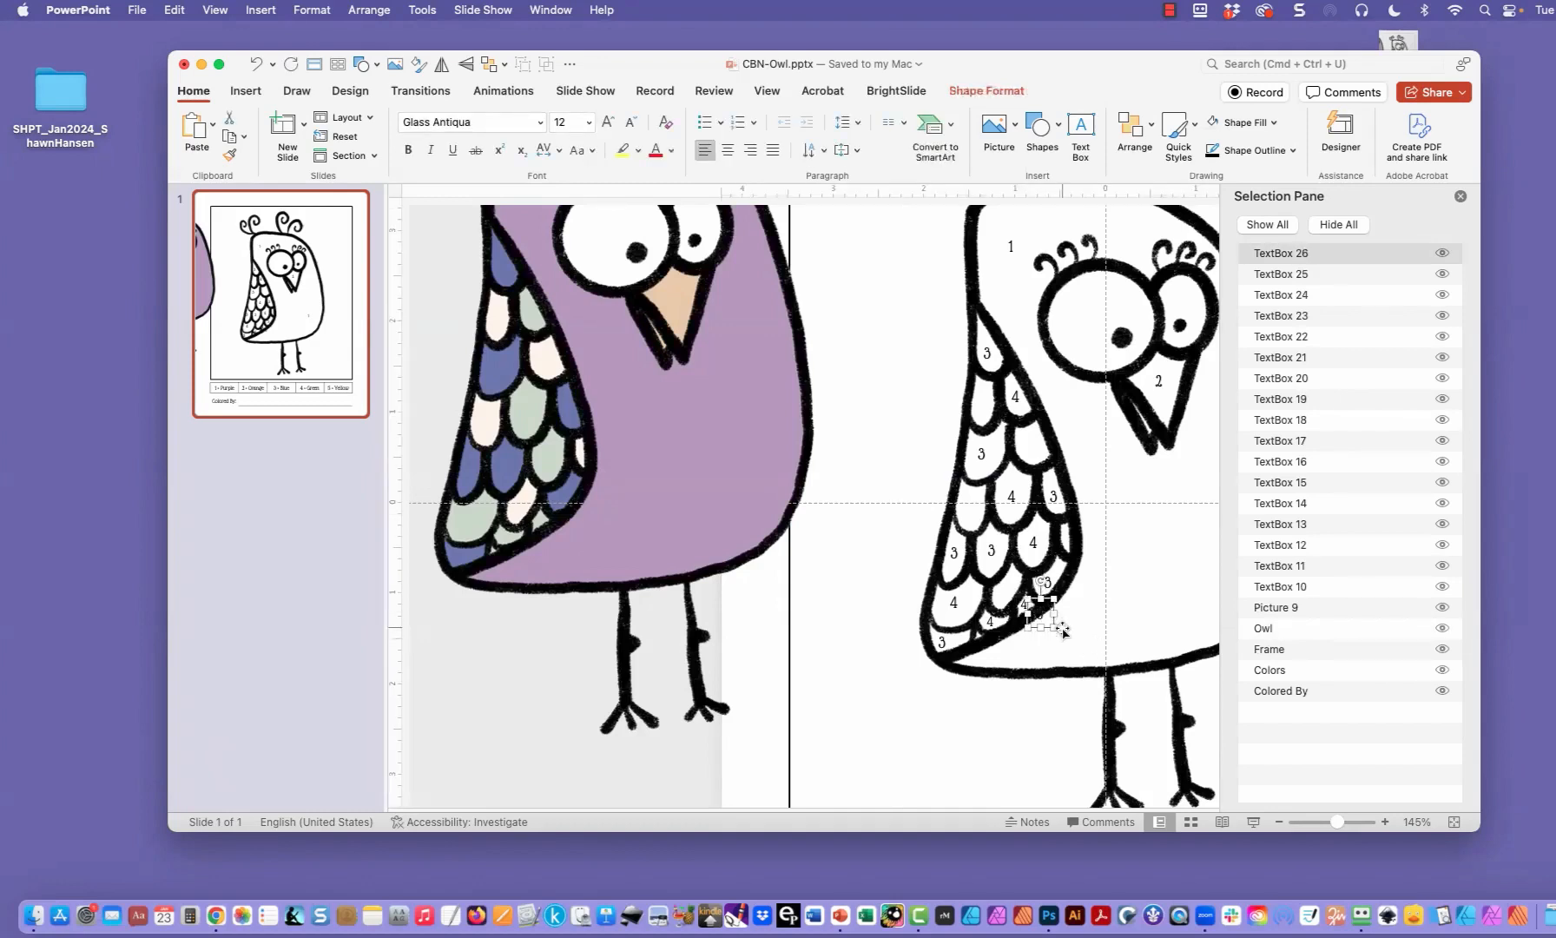
pyautogui.press('Up')
pyautogui.press('Up')
pyautogui.press('Up')
pyautogui.press('Up')
pyautogui.press('Up')
pyautogui.press('Up')
pyautogui.press('Up')
pyautogui.press('Up')
pyautogui.press('Up')
pyautogui.press('Up')
pyautogui.press('Up')
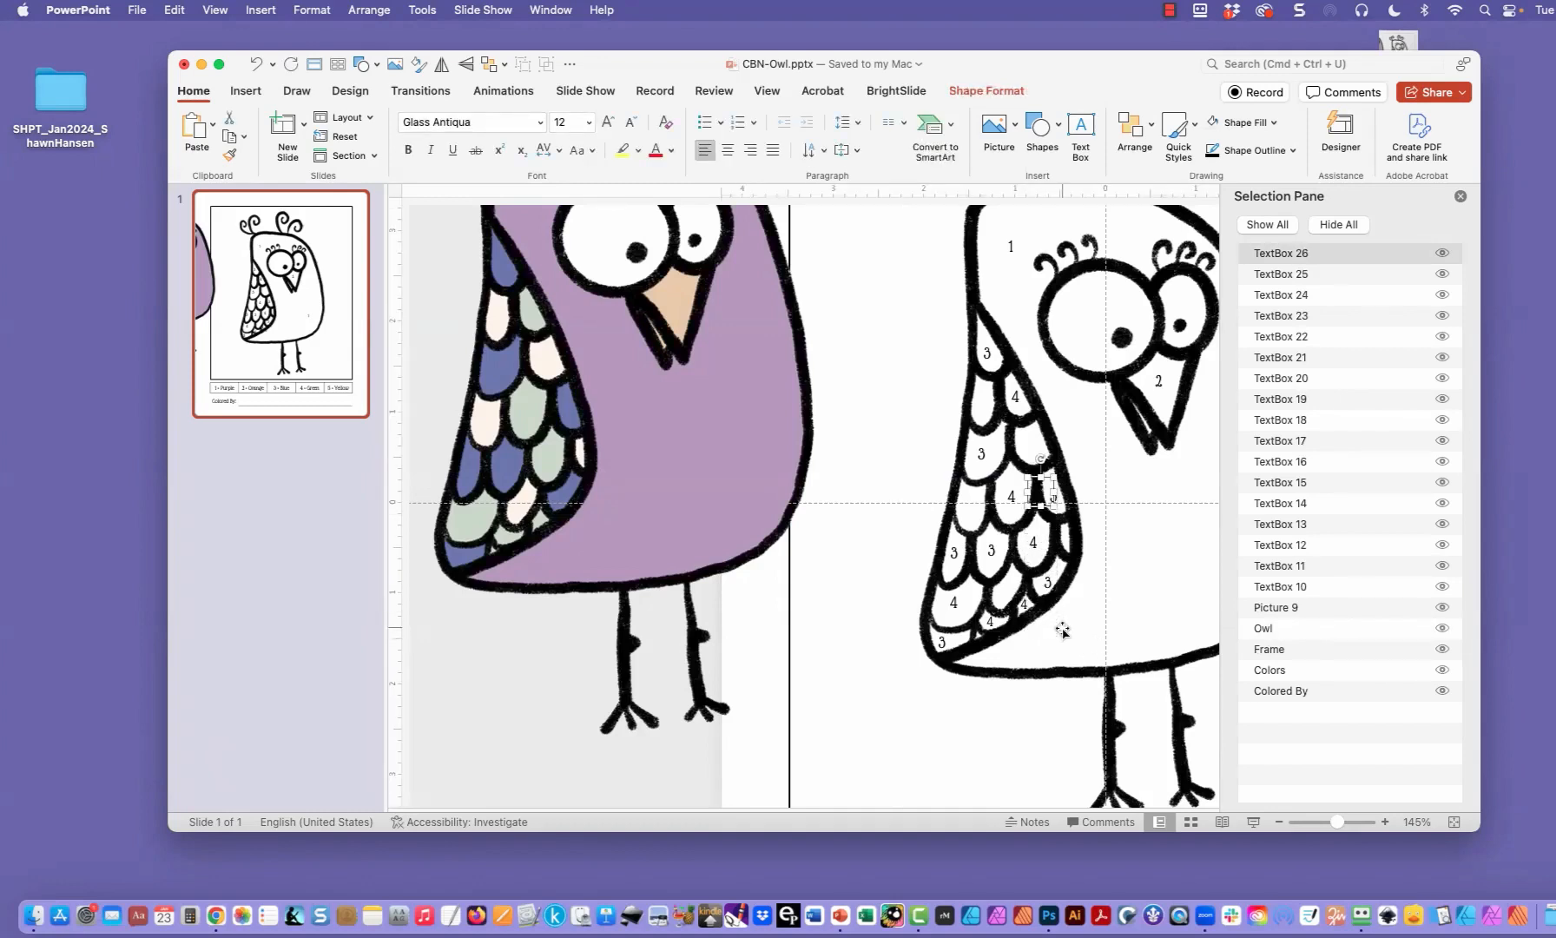
pyautogui.press('Up')
pyautogui.press('Up')
pyautogui.press('Up')
pyautogui.press('Up')
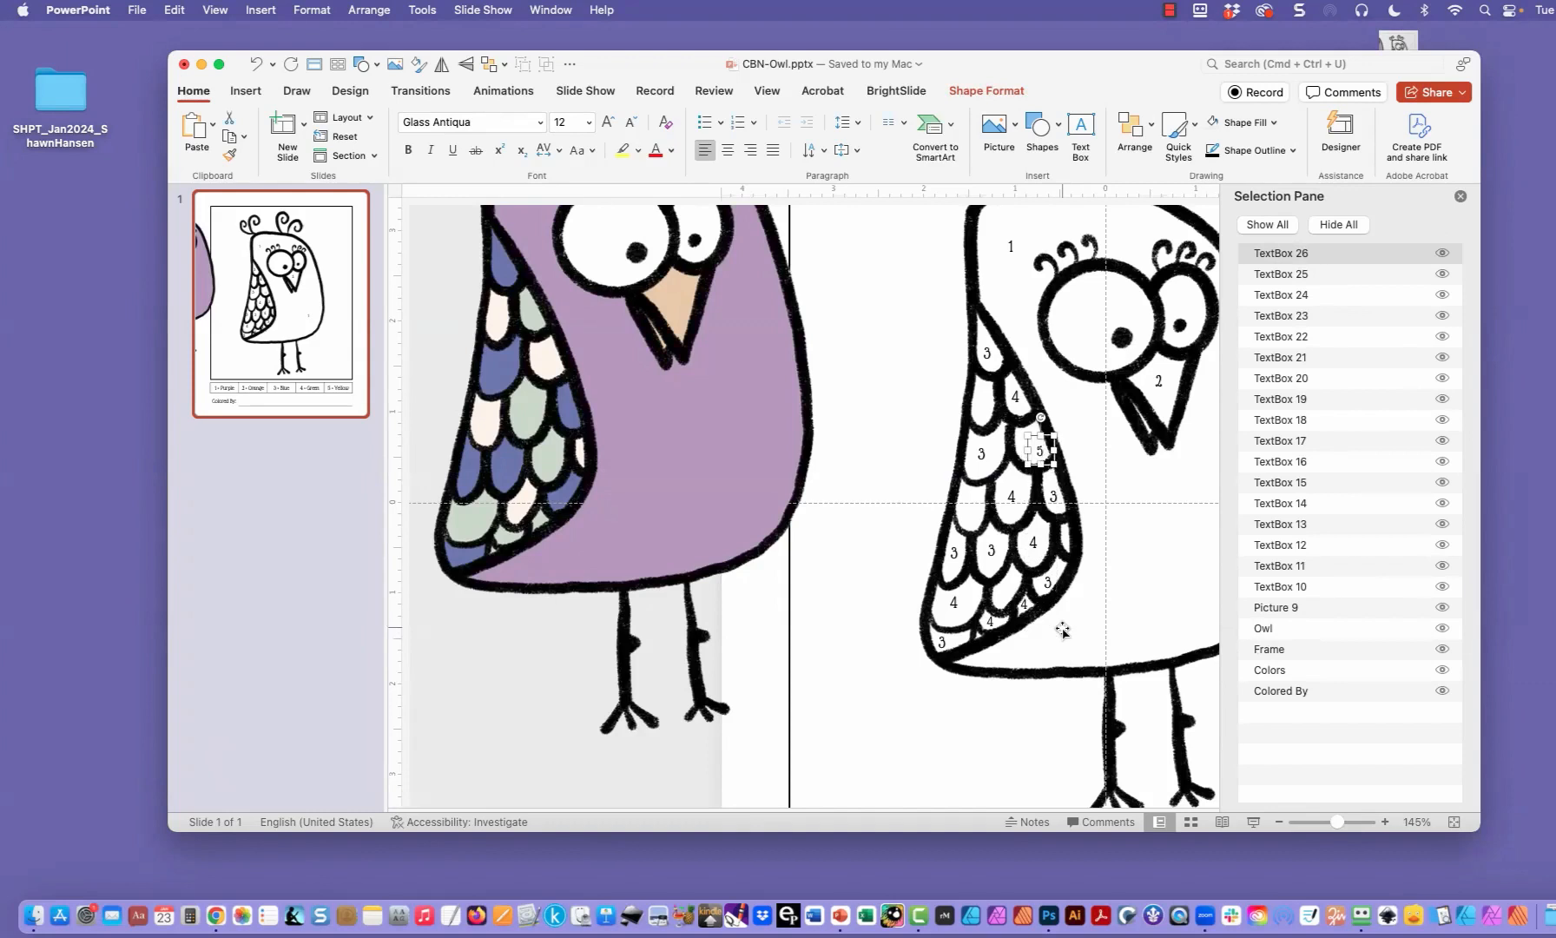
pyautogui.press('Left')
pyautogui.press('Left')
pyautogui.press('Left')
pyautogui.press('Left')
pyautogui.press('Left')
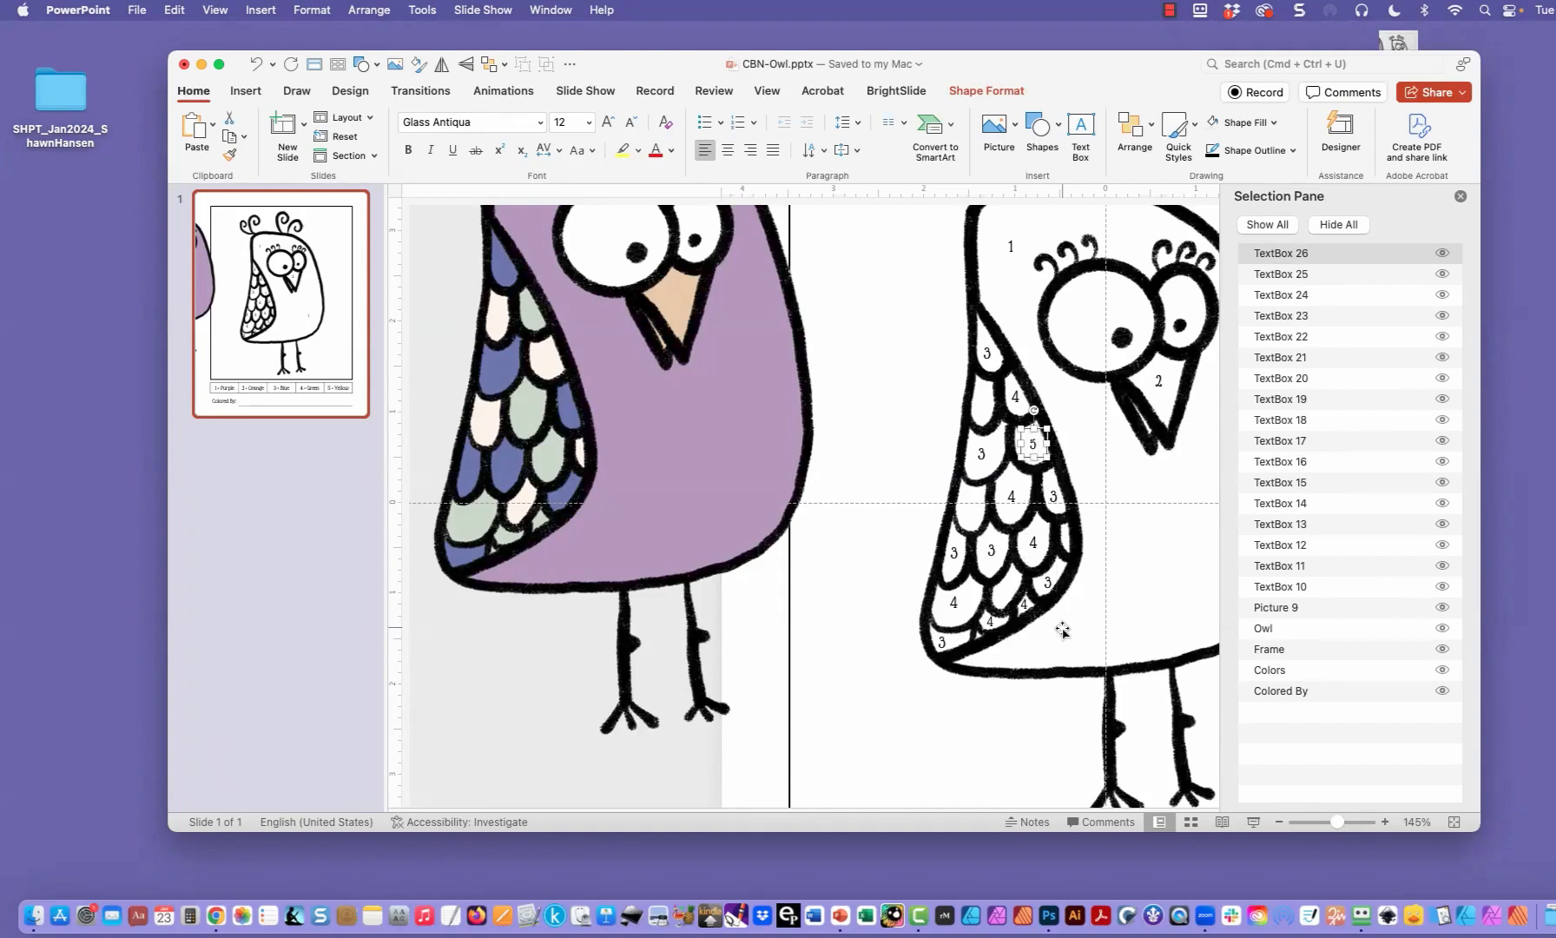
# Step: Duplicate the 5 and place the copy in the empty feather on the wing's upper left edge, between the two 3s
pyautogui.press('super+d')
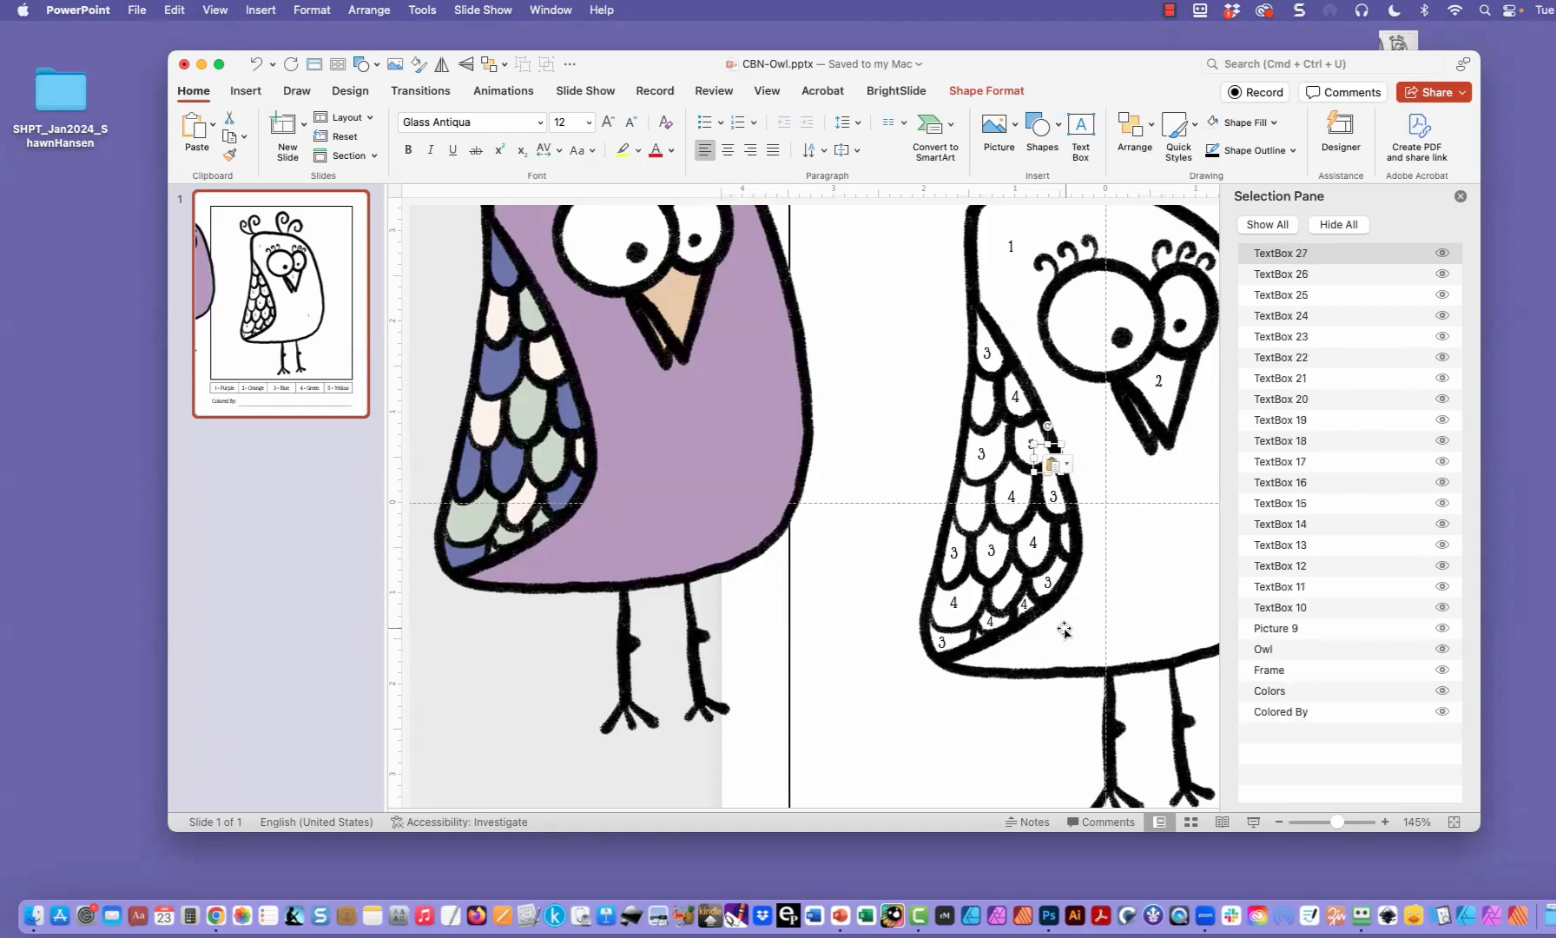
pyautogui.press('Left')
pyautogui.press('Left')
pyautogui.press('Left')
pyautogui.press('Left')
pyautogui.press('Left')
pyautogui.press('Left')
pyautogui.press('Left')
pyautogui.press('Left')
pyautogui.press('Left')
pyautogui.press('Left')
pyautogui.press('Left')
pyautogui.press('Left')
pyautogui.press('Left')
pyautogui.press('Left')
pyautogui.press('Left')
pyautogui.press('Left')
pyautogui.press('Left')
pyautogui.press('Left')
pyautogui.press('Left')
pyautogui.press('Left')
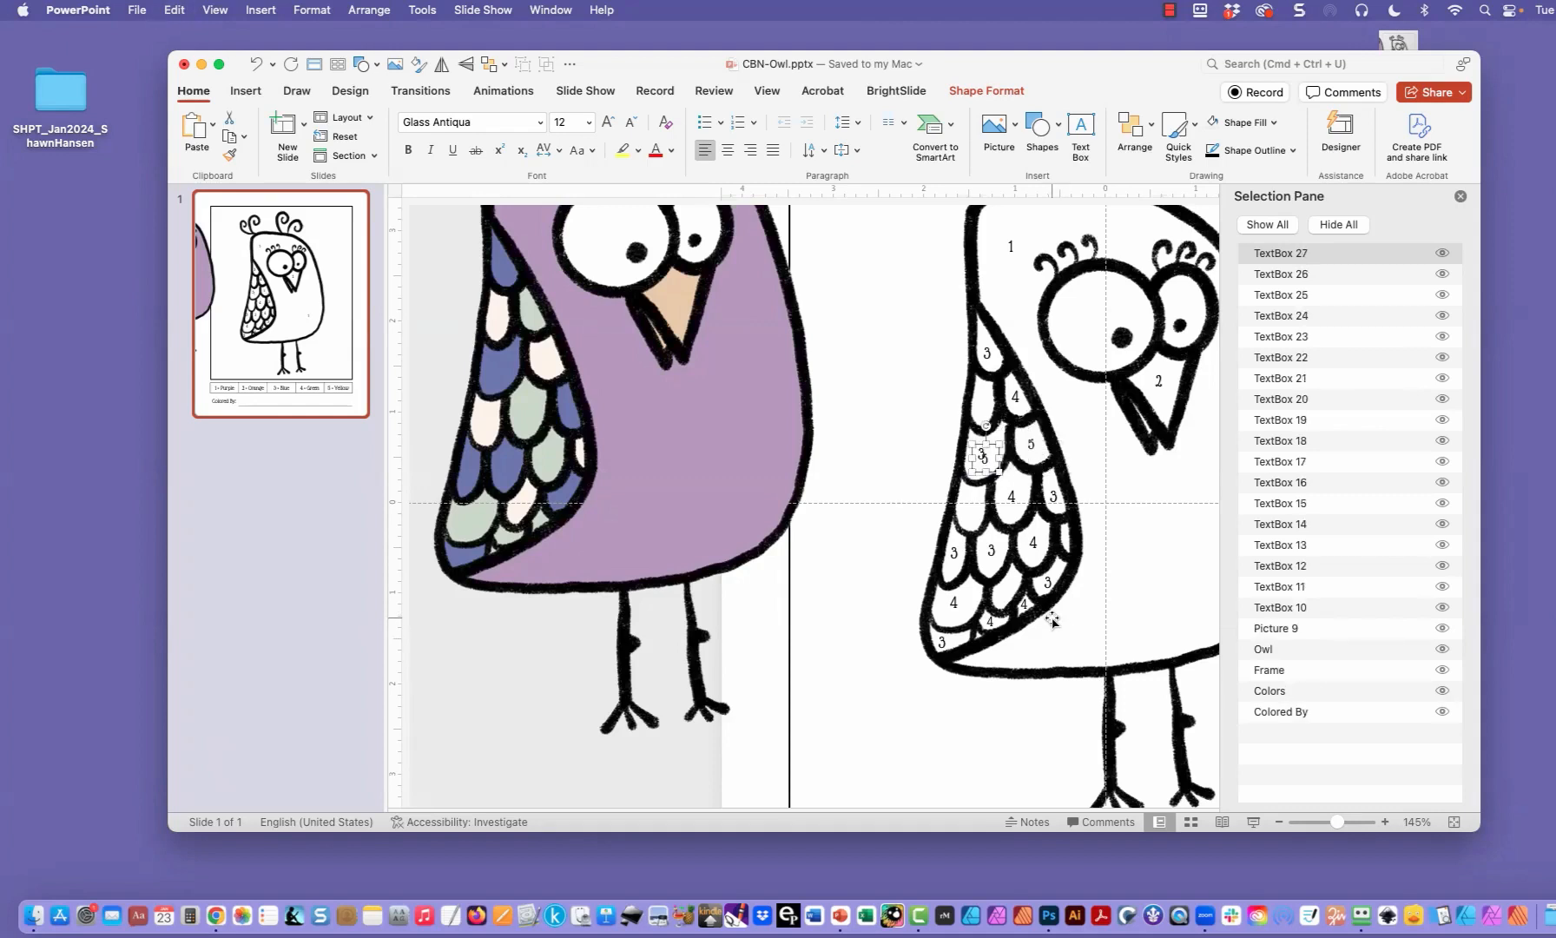
pyautogui.press('Up')
pyautogui.press('Up')
pyautogui.press('Up')
pyautogui.press('Up')
pyautogui.press('Up')
pyautogui.press('Up')
pyautogui.press('Up')
pyautogui.press('Up')
pyautogui.press('Up')
pyautogui.press('Up')
pyautogui.press('Up')
pyautogui.press('Up')
pyautogui.press('Up')
pyautogui.press('Up')
pyautogui.press('Up')
pyautogui.press('Up')
pyautogui.press('Up')
pyautogui.press('Up')
pyautogui.press('Up')
pyautogui.press('Up')
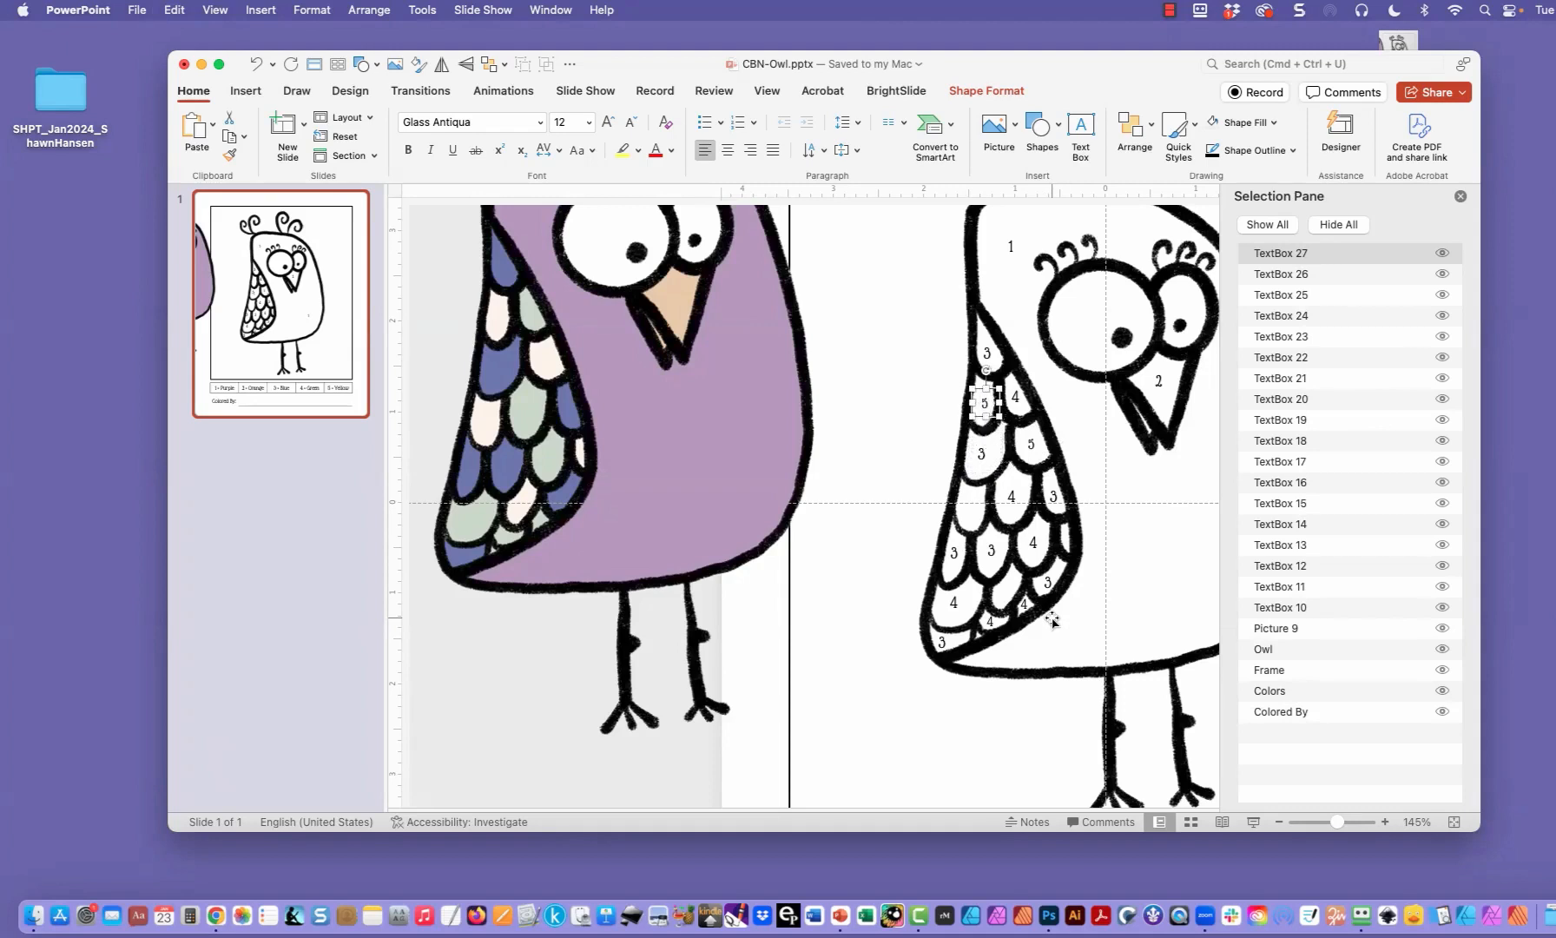
pyautogui.press('Left')
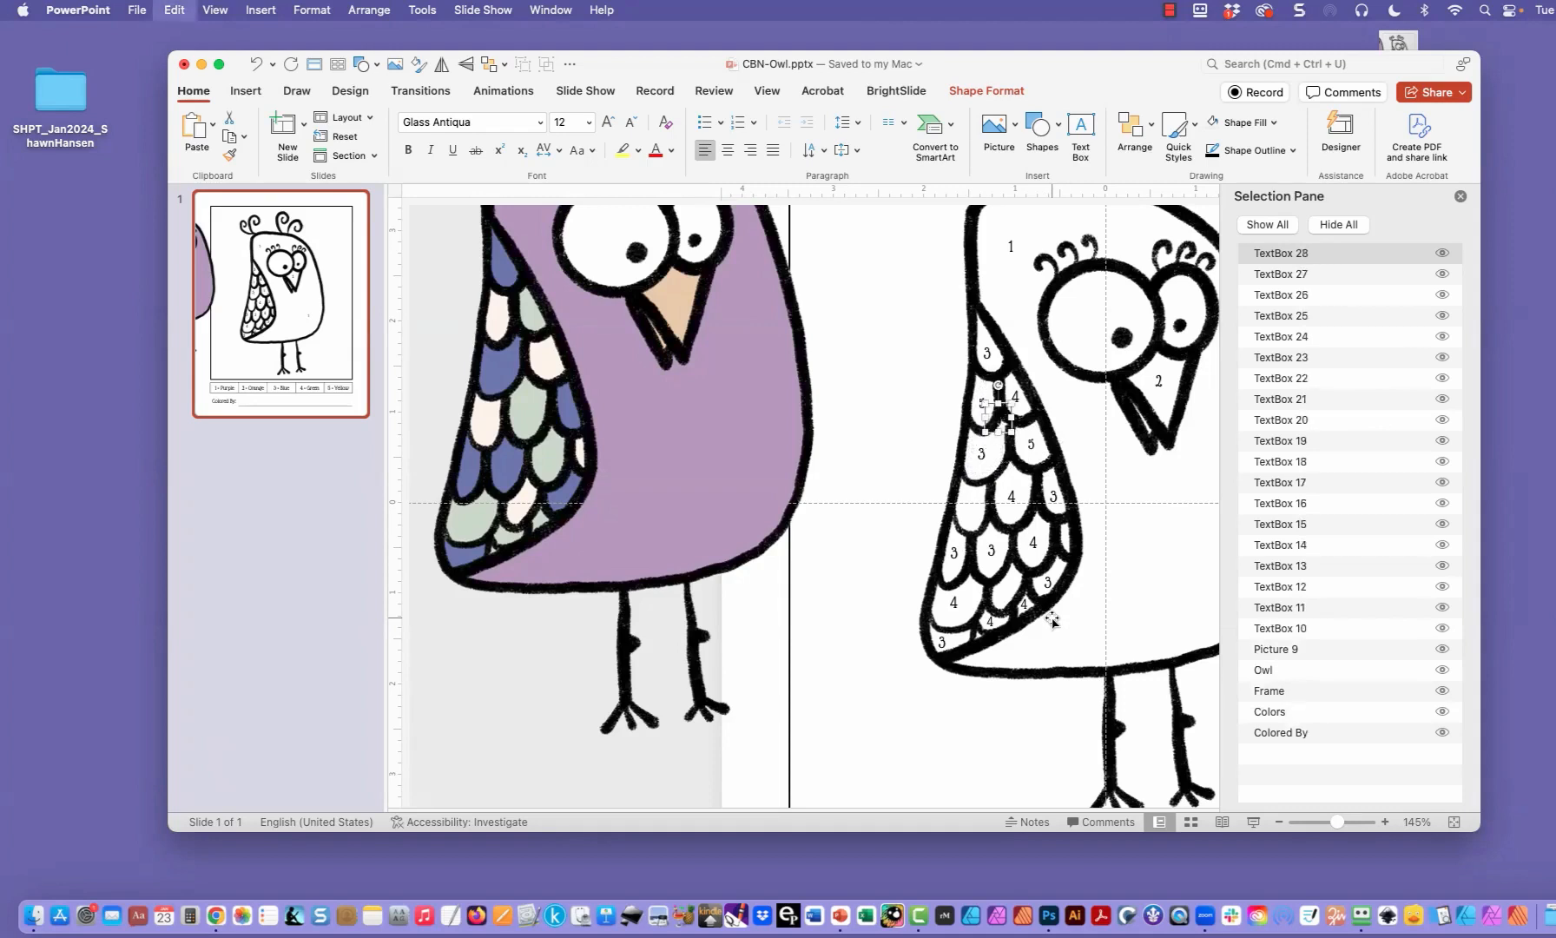
# Step: Duplicate the upper-left 5 and place the copy in the empty feather on the wing's left edge, beside the middle 4
pyautogui.press('super+d')
pyautogui.press('Down')
pyautogui.press('Down')
pyautogui.press('Down')
pyautogui.press('Down')
pyautogui.press('Down')
pyautogui.press('Down')
pyautogui.press('Down')
pyautogui.press('Down')
pyautogui.press('Down')
pyautogui.press('Down')
pyautogui.press('Down')
pyautogui.press('Down')
pyautogui.press('Down')
pyautogui.press('Down')
pyautogui.press('Down')
pyautogui.press('Down')
pyautogui.press('Down')
pyautogui.press('Down')
pyautogui.press('Down')
pyautogui.press('Down')
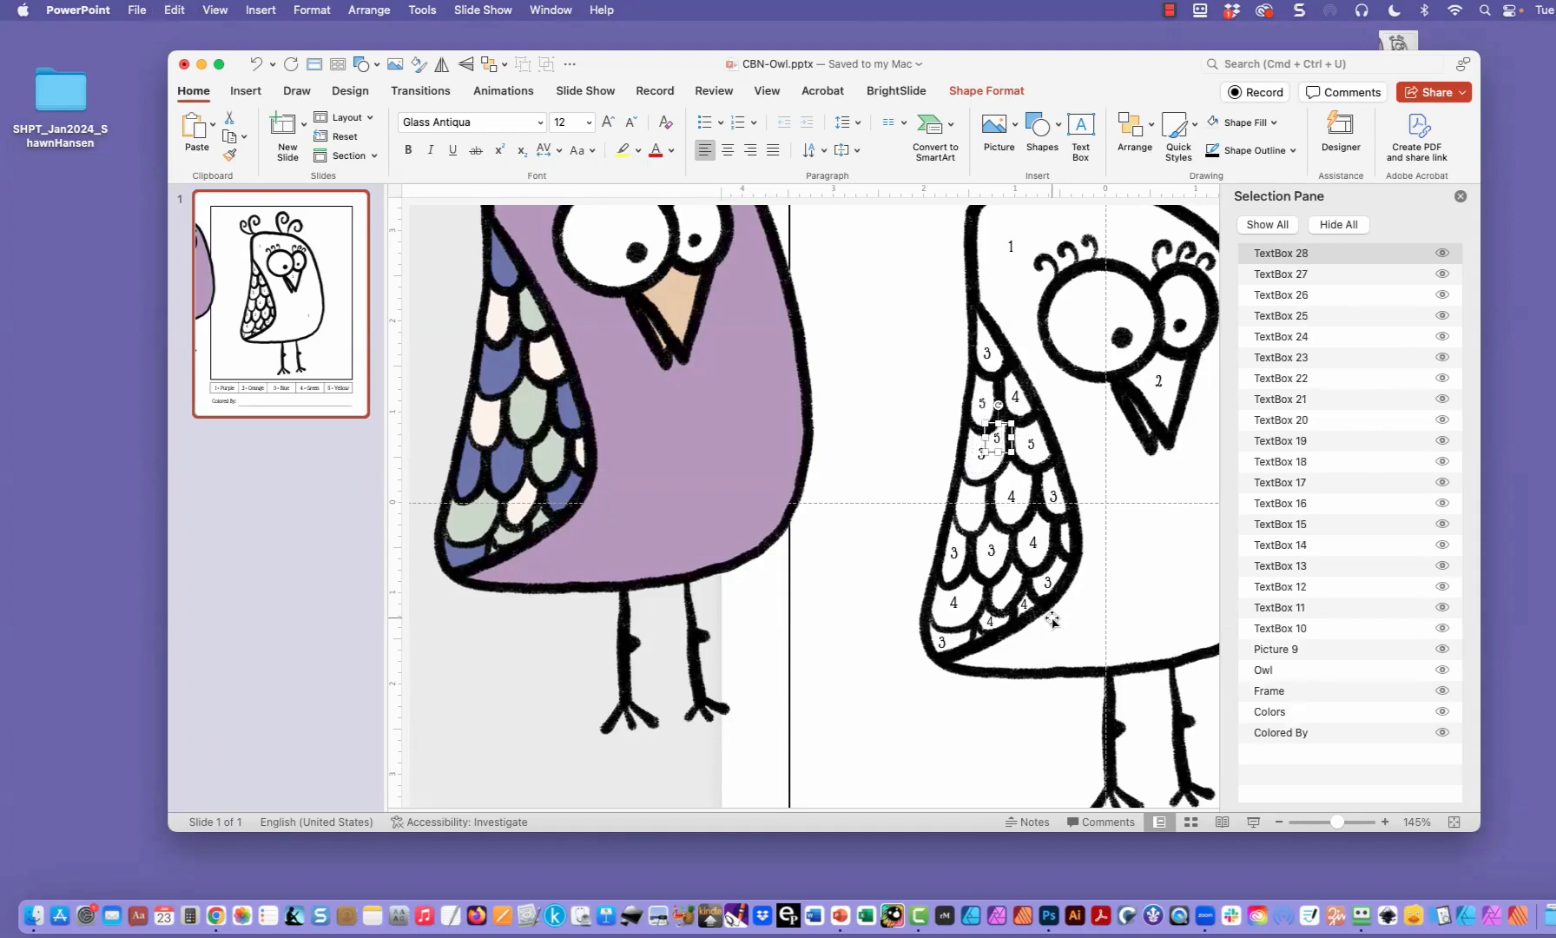
pyautogui.press('Left')
pyautogui.press('Left')
pyautogui.press('Left')
pyautogui.press('Left')
pyautogui.press('Left')
pyautogui.press('Left')
pyautogui.press('Left')
pyautogui.press('Left')
pyautogui.press('Left')
pyautogui.press('Left')
pyautogui.press('Left')
pyautogui.press('Left')
pyautogui.press('Left')
pyautogui.press('Left')
pyautogui.press('Left')
pyautogui.press('Left')
pyautogui.press('Left')
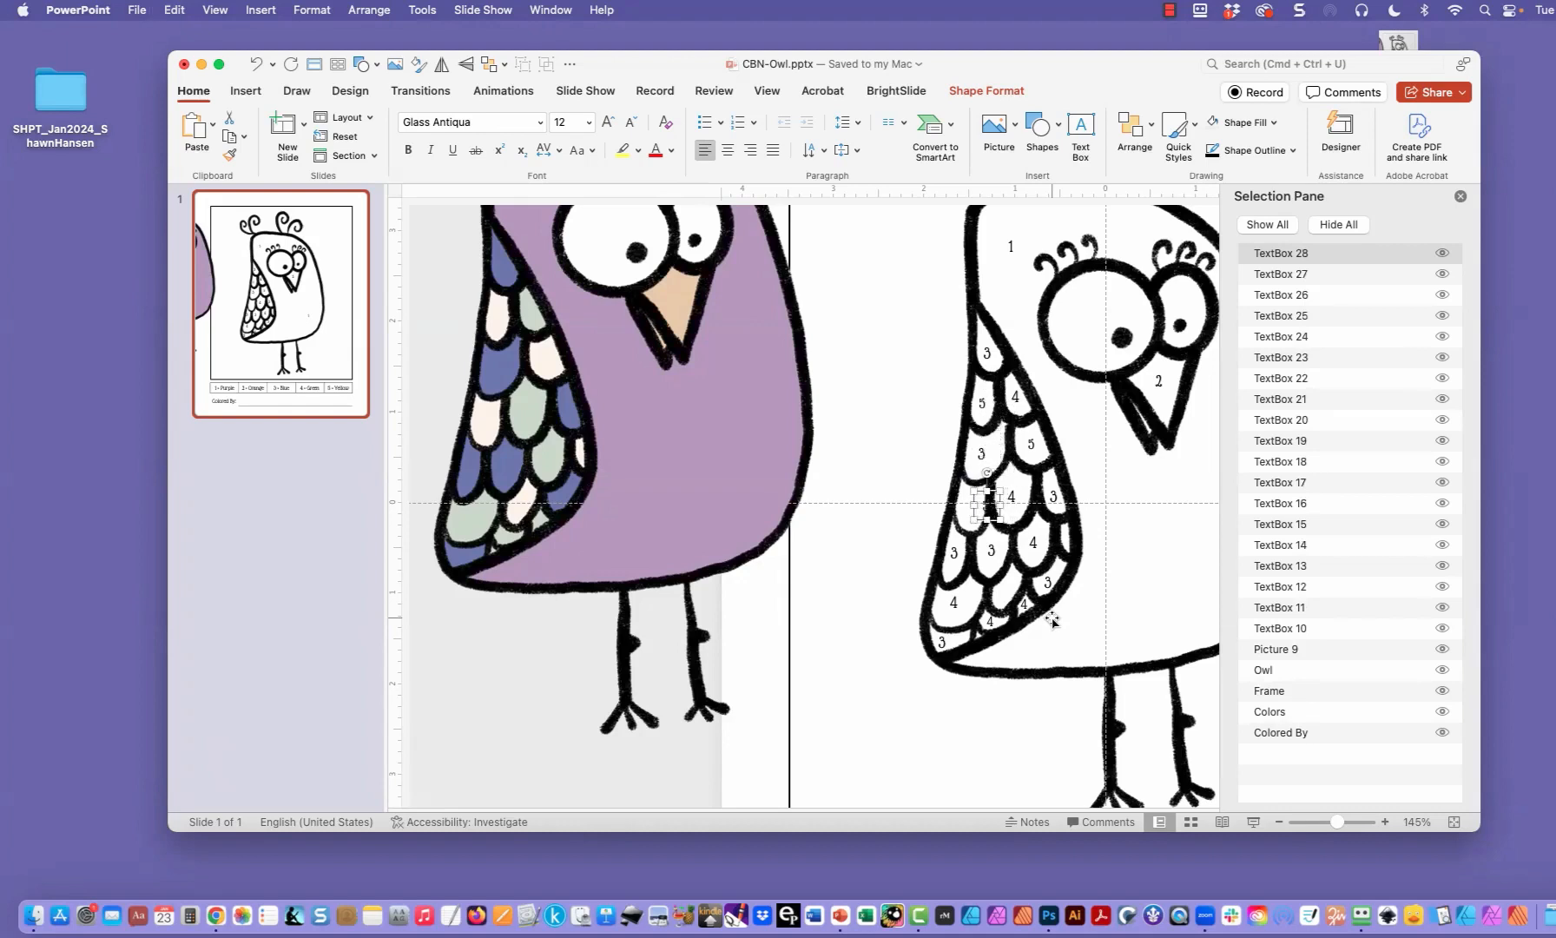
pyautogui.press('Right')
pyautogui.press('Right')
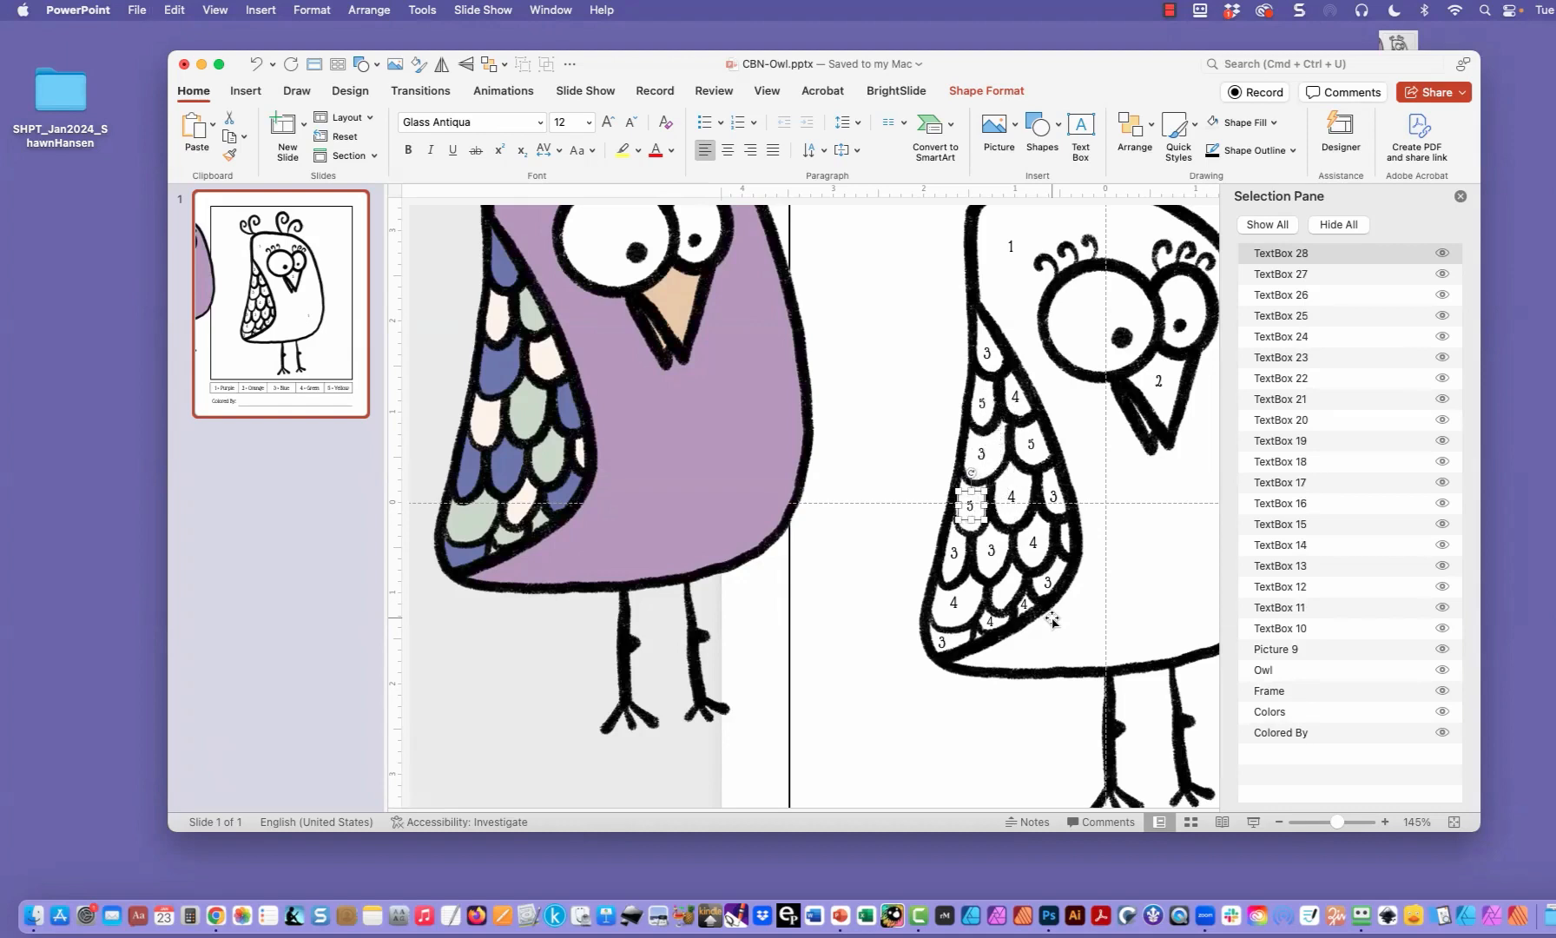
# Step: Add another copy of the 5 and place it in the empty lower feather just above the two small 4s
pyautogui.press('super+v')
pyautogui.press('Down')
pyautogui.press('Down')
pyautogui.press('Down')
pyautogui.press('Down')
pyautogui.press('Down')
pyautogui.press('Down')
pyautogui.press('Down')
pyautogui.press('Down')
pyautogui.press('Down')
pyautogui.press('Down')
pyautogui.press('Down')
pyautogui.press('Down')
pyautogui.press('Down')
pyautogui.press('Down')
pyautogui.press('Down')
pyautogui.press('Down')
pyautogui.press('Down')
pyautogui.press('Down')
pyautogui.press('Down')
pyautogui.press('Down')
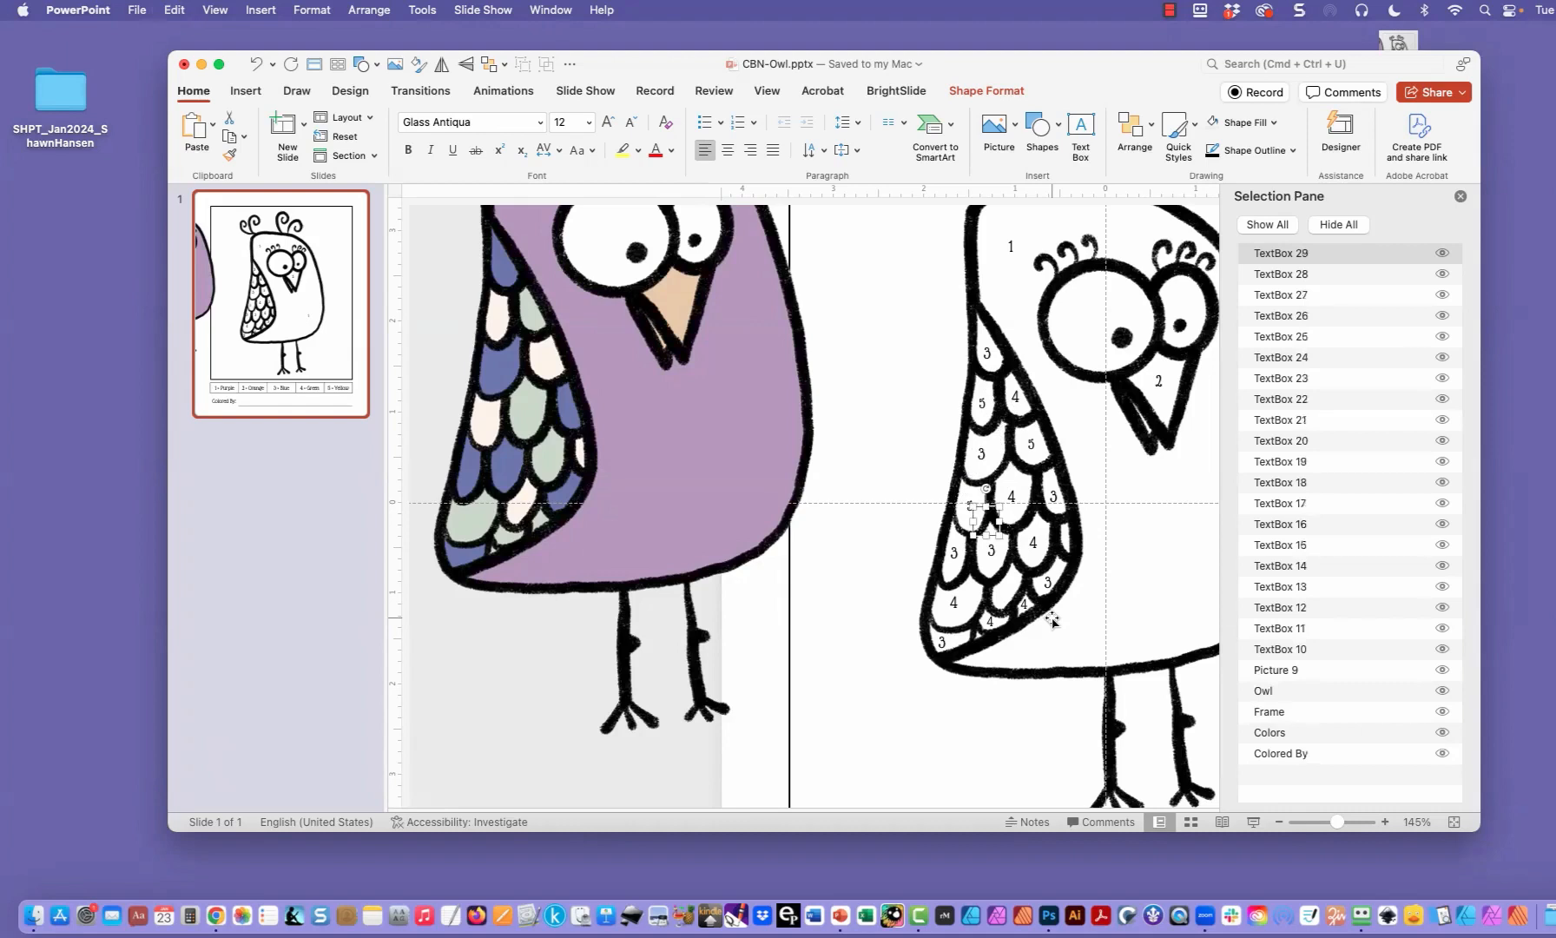
pyautogui.press('Down')
pyautogui.press('Down')
pyautogui.press('Down')
pyautogui.press('Down')
pyautogui.press('Down')
pyautogui.press('Down')
pyautogui.press('Down')
pyautogui.press('Down')
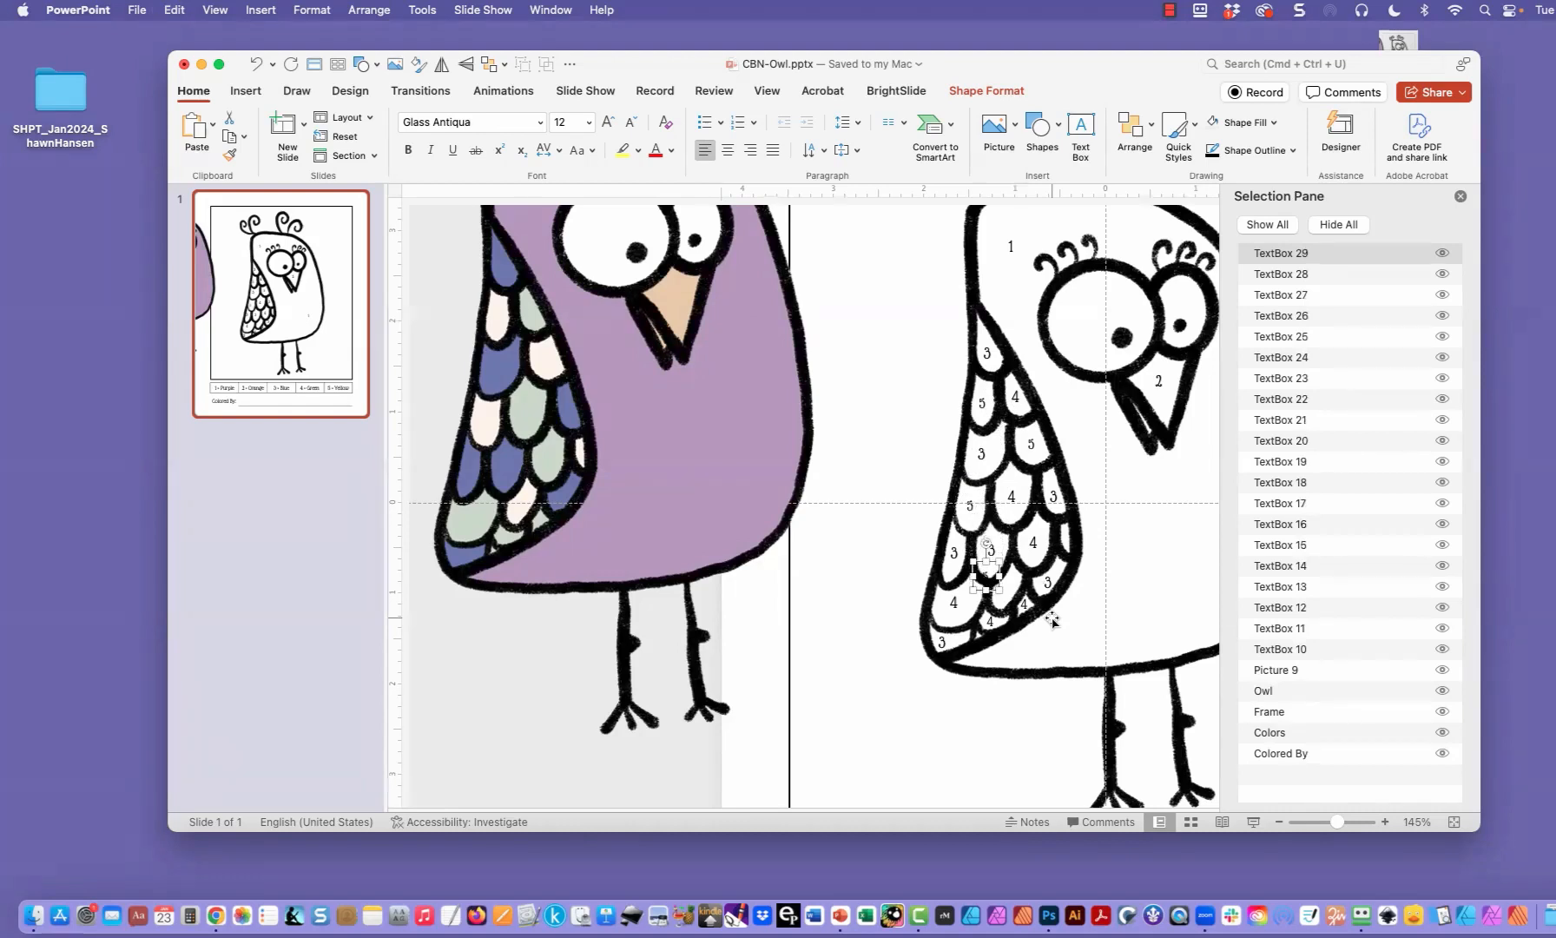
pyautogui.press('Right')
pyautogui.press('Right')
pyautogui.press('Right')
pyautogui.press('Right')
pyautogui.press('Right')
pyautogui.press('Right')
pyautogui.press('Right')
pyautogui.press('Right')
pyautogui.press('Right')
pyautogui.press('Right')
pyautogui.press('Right')
pyautogui.press('Right')
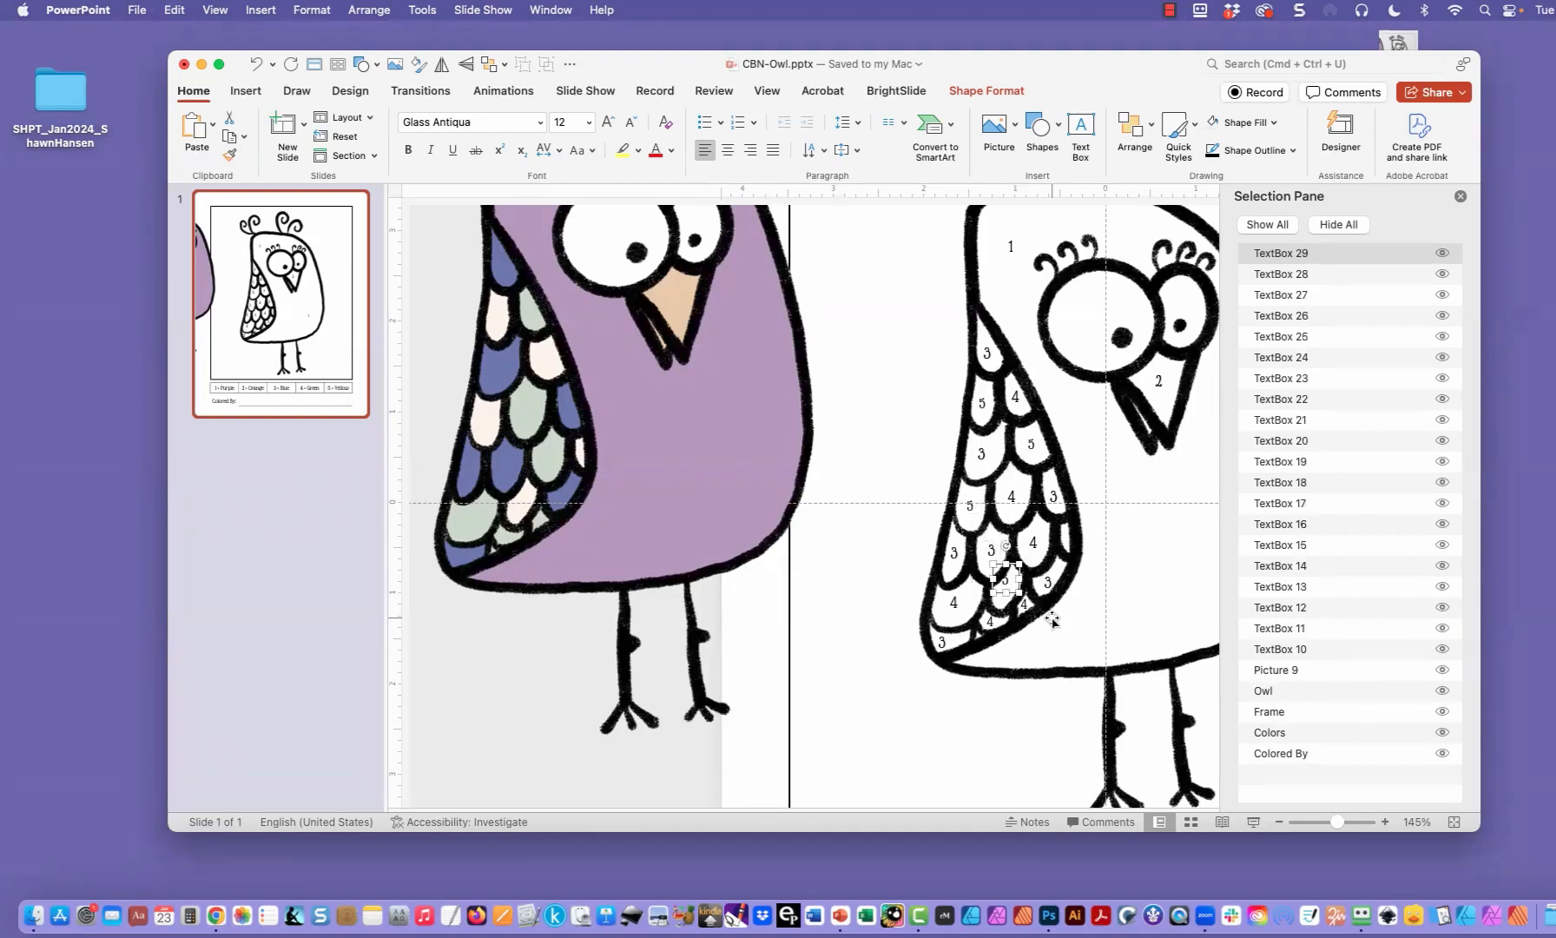
# Step: Nudge the new 5 down so it sits inside the lower feather just above the two small 4s
pyautogui.press('Down')
pyautogui.press('Down')
pyautogui.press('Down')
pyautogui.press('Down')
pyautogui.press('Down')
pyautogui.press('Down')
# Step: Duplicate the lower 5 and place the copy in the narrow empty feather on the wing's right edge, beside the 4
pyautogui.press('super+d')
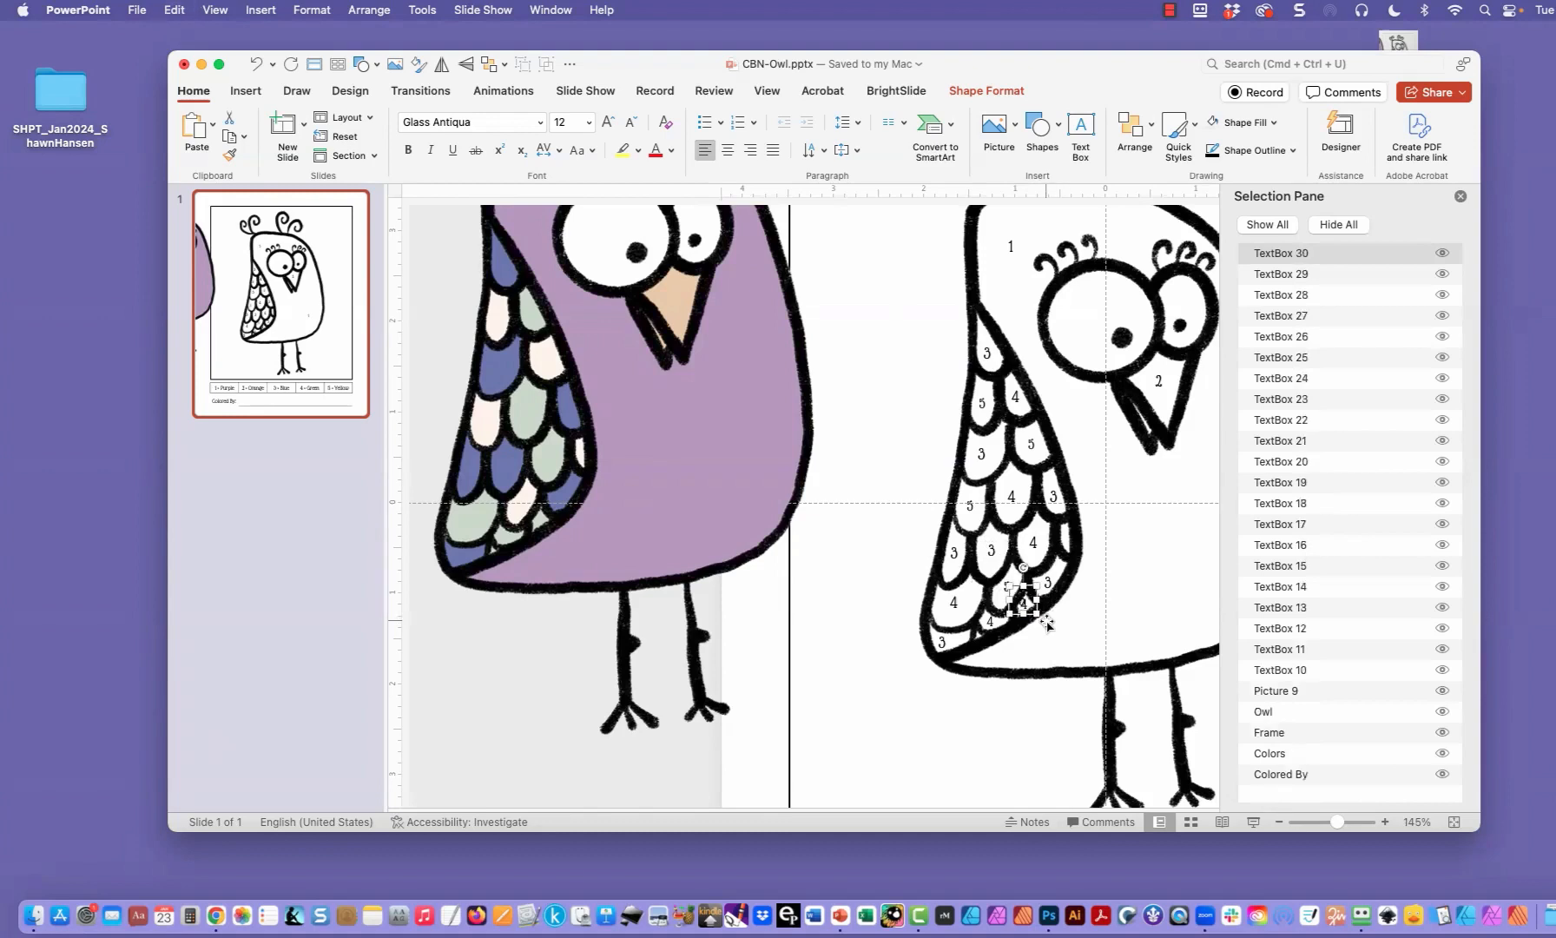
pyautogui.press('Up')
pyautogui.press('Up')
pyautogui.press('Up')
pyautogui.press('Up')
pyautogui.press('Up')
pyautogui.press('Up')
pyautogui.press('Up')
pyautogui.press('Up')
pyautogui.press('Right')
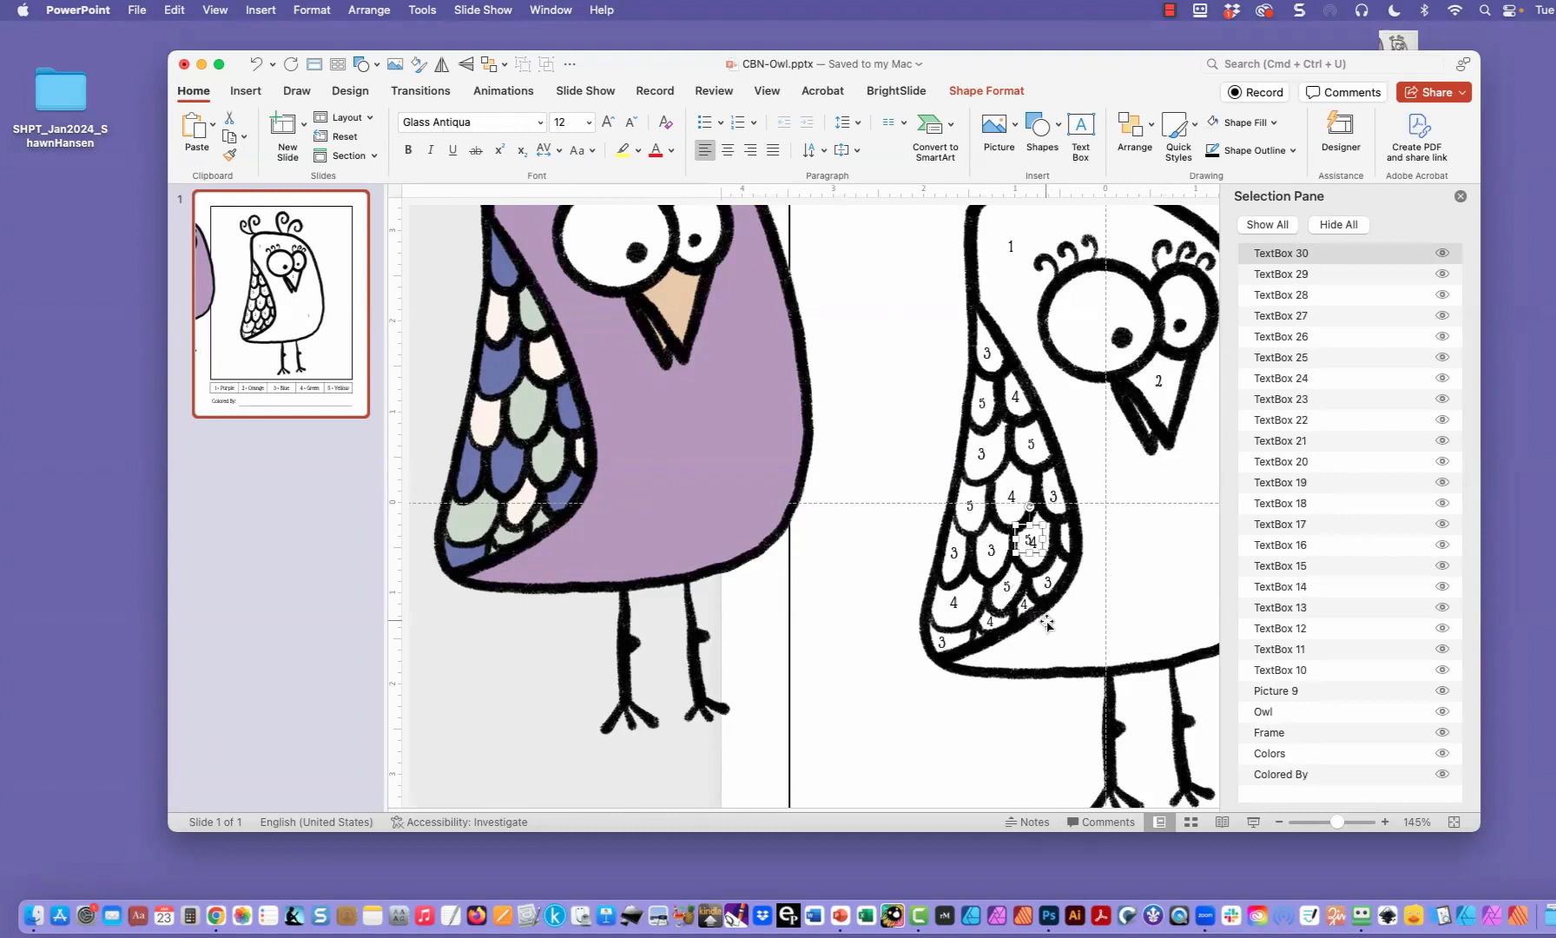
pyautogui.press('Right')
pyautogui.press('Right')
pyautogui.press('Right')
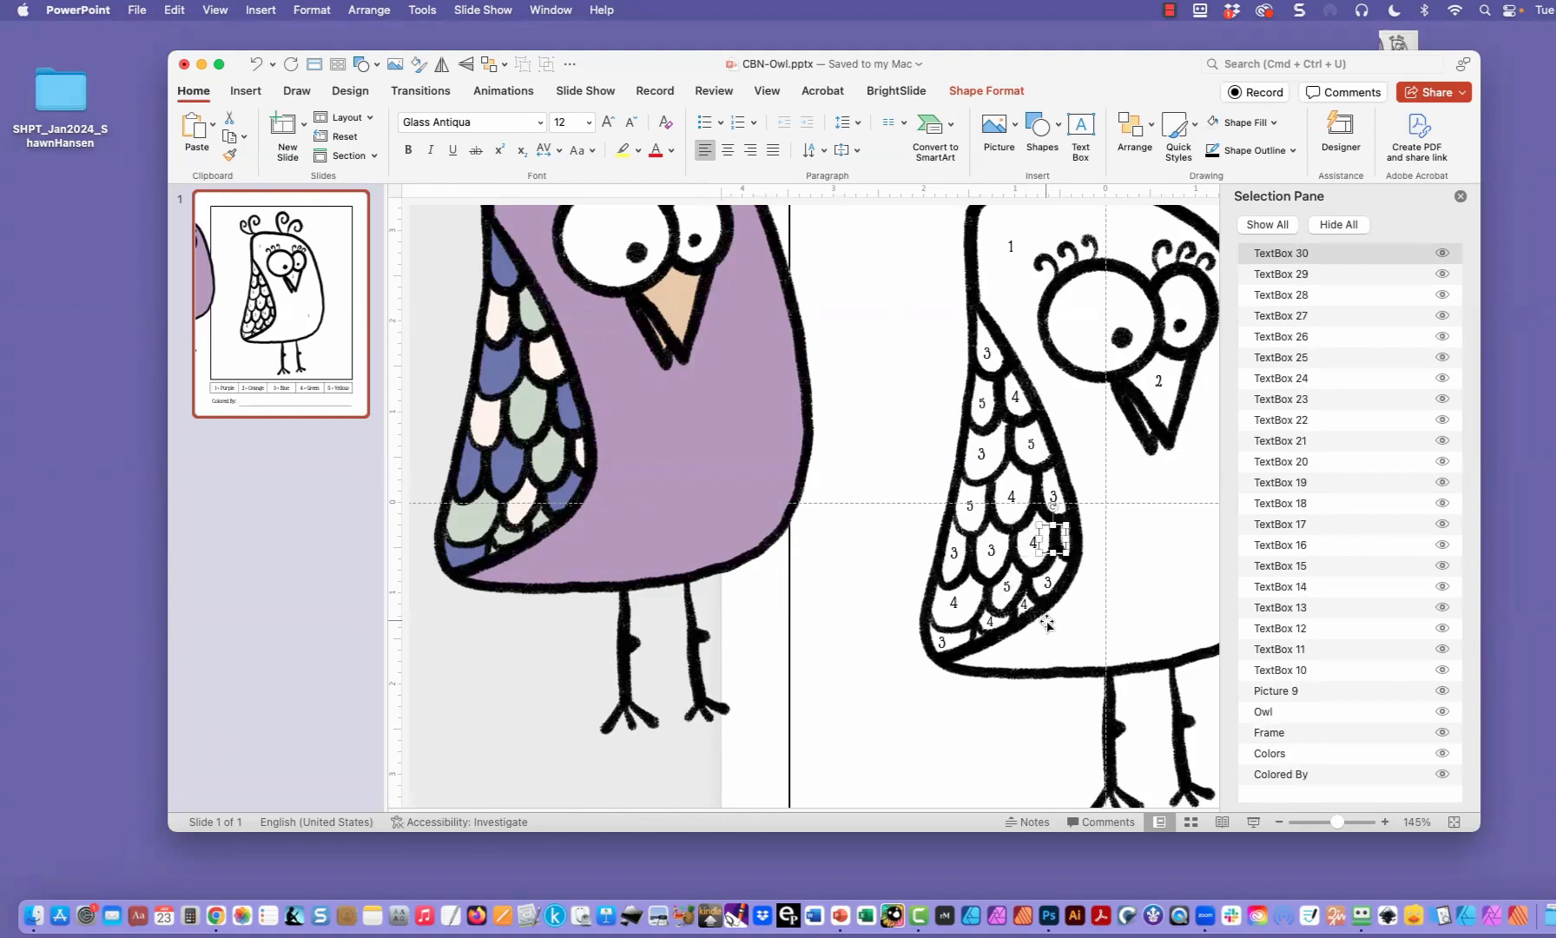
pyautogui.press('Right')
pyautogui.press('Right')
pyautogui.press('Right')
pyautogui.press('Right')
pyautogui.press('Up')
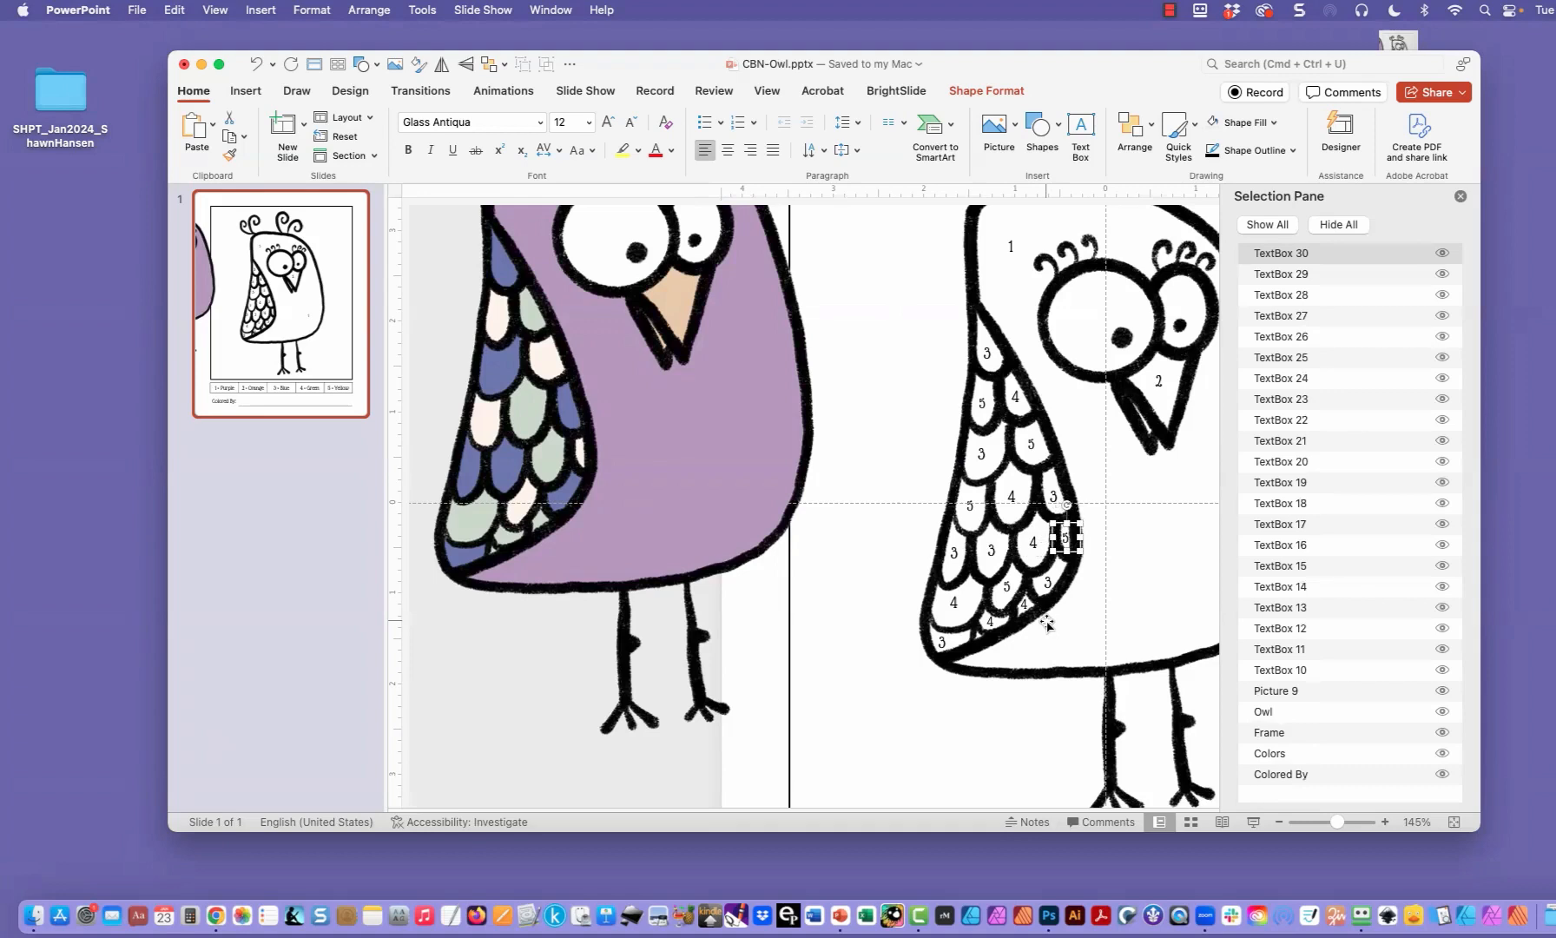
# Step: Set the font size of the 5 on the wing's left edge, beside the middle 4, to 14
pyautogui.click(971, 505)
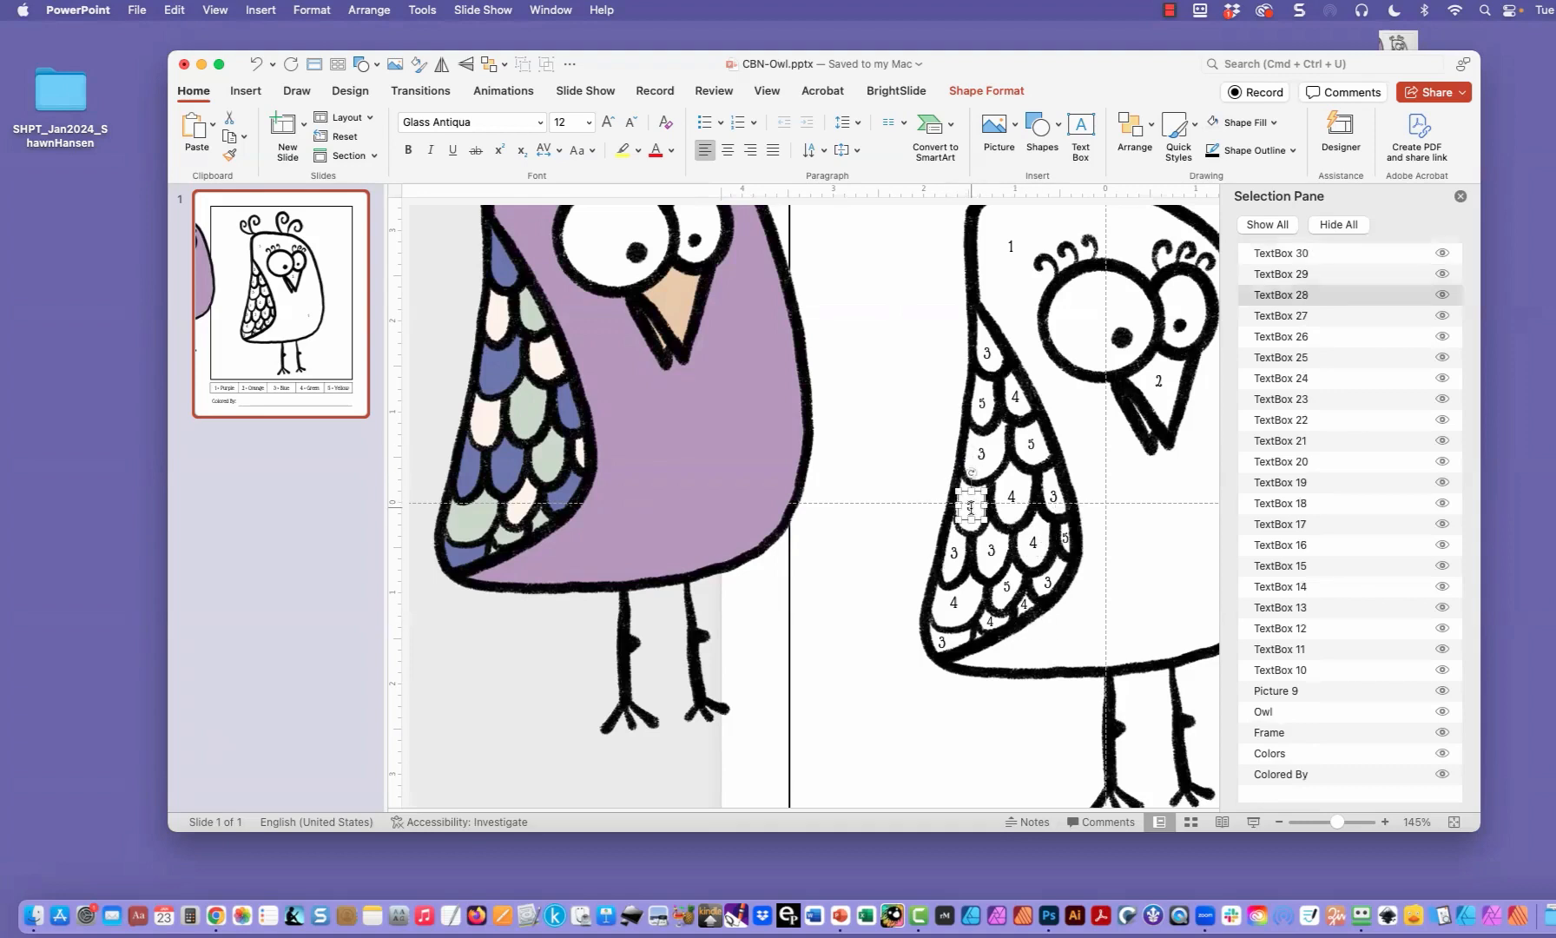
pyautogui.click(971, 506)
pyautogui.doubleClick(971, 504)
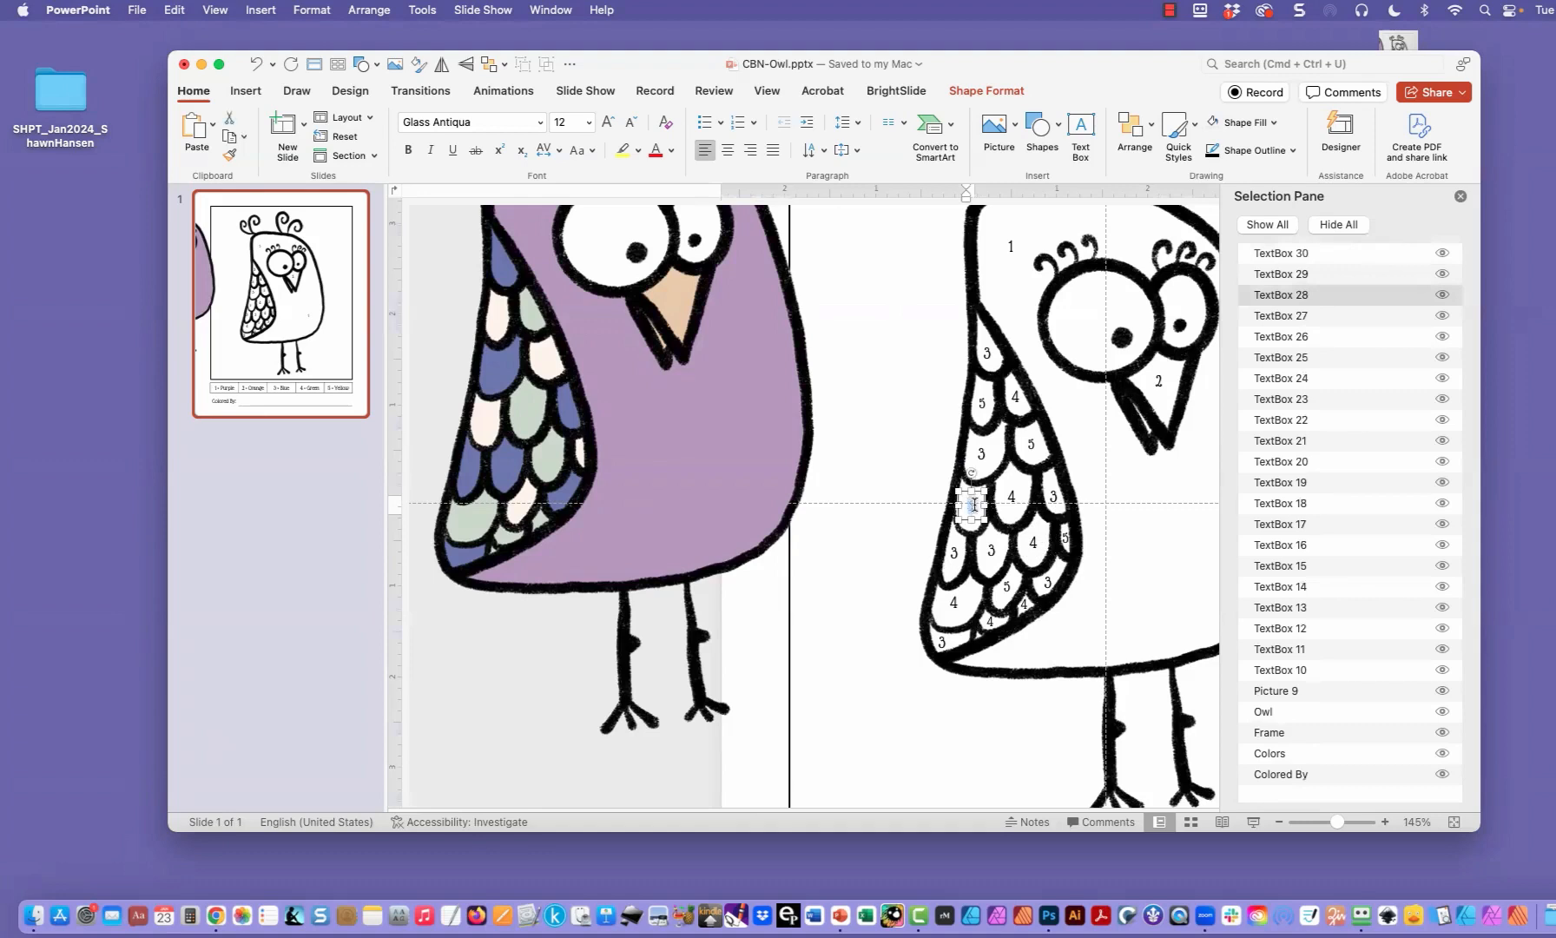
pyautogui.click(556, 125)
pyautogui.write('14')
pyautogui.press('Return')
# Step: Enlarge the 5 on the wing's upper left edge, between the two 3s, to font size 14
pyautogui.click(983, 403)
pyautogui.doubleClick(983, 402)
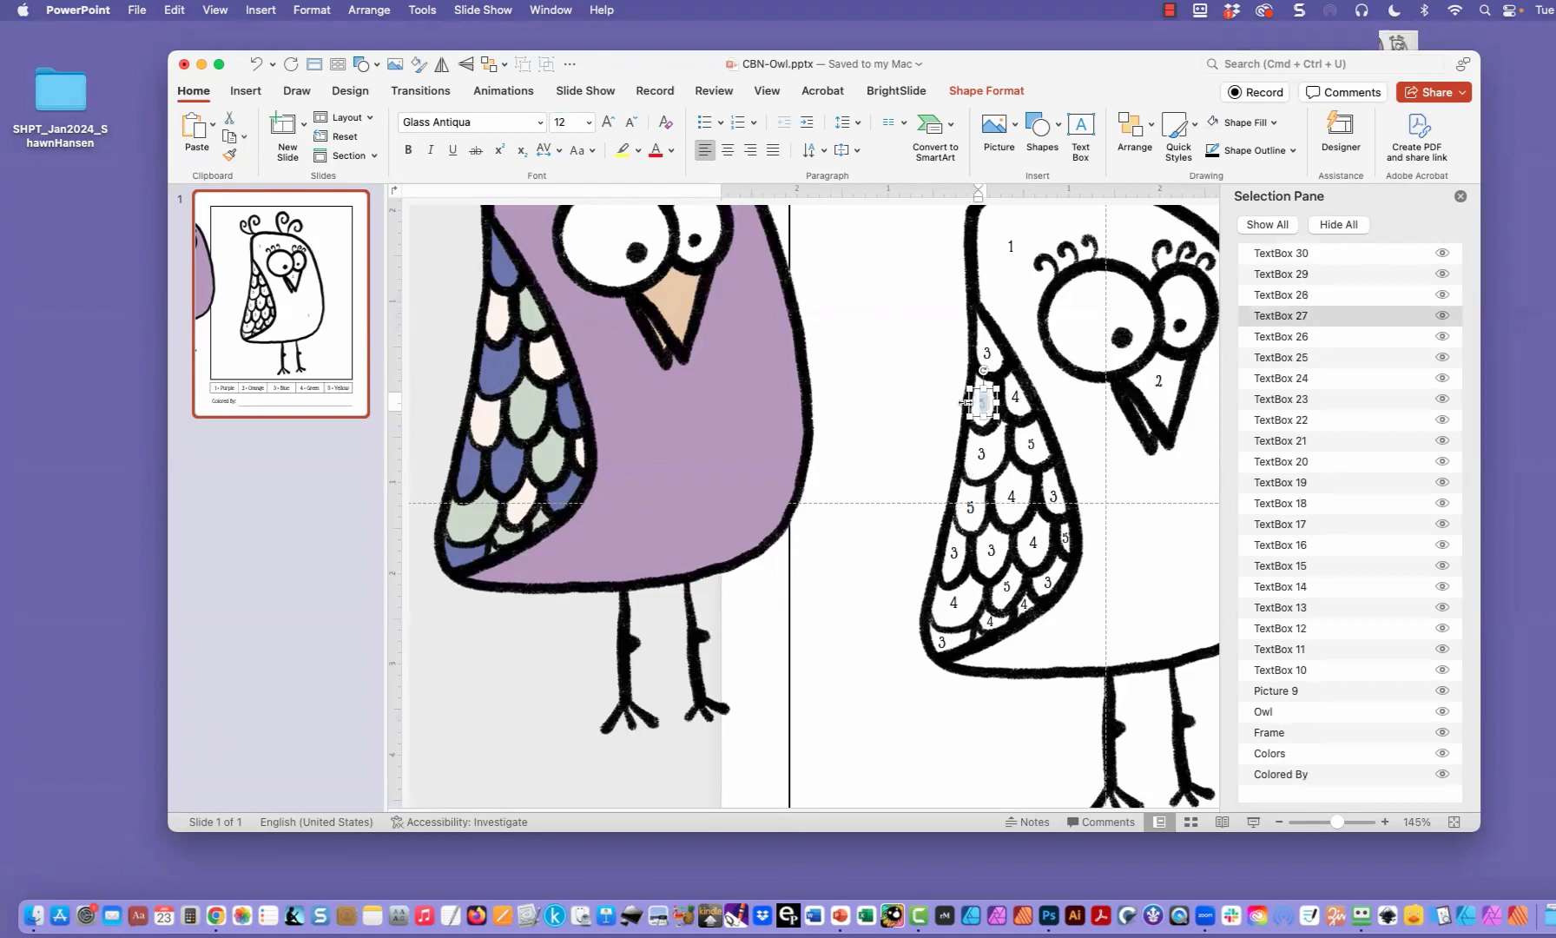
pyautogui.click(554, 121)
pyautogui.write('14')
pyautogui.press('Return')
pyautogui.click(978, 423)
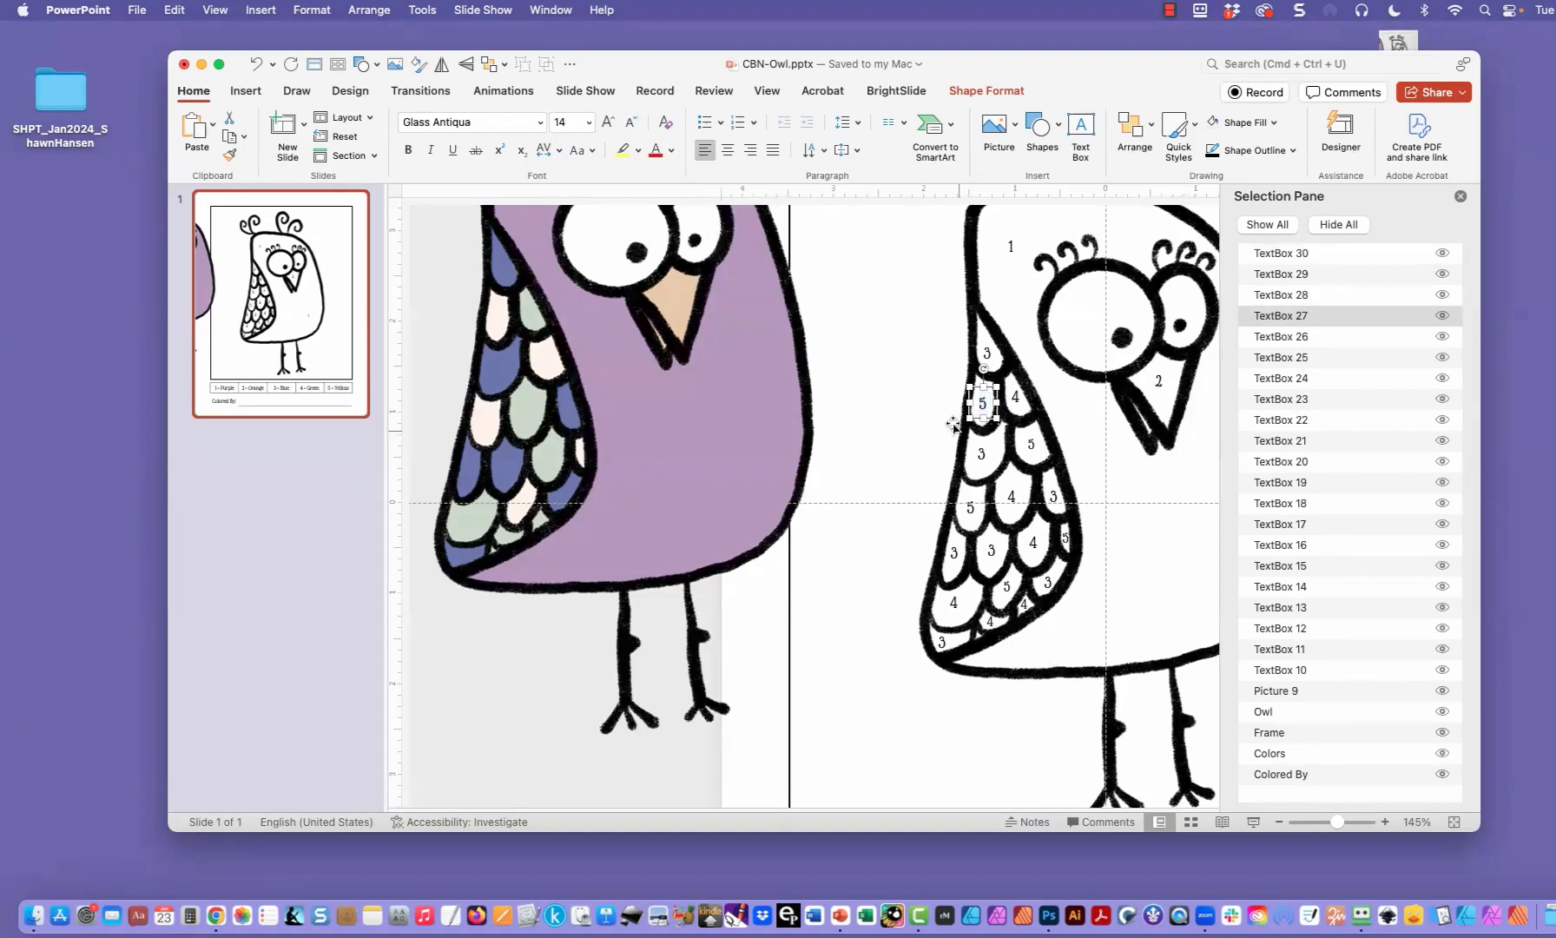
# Step: Set the 5 directly below the upper 4 to font size 14 and shift it slightly left within its feather
pyautogui.doubleClick(1032, 442)
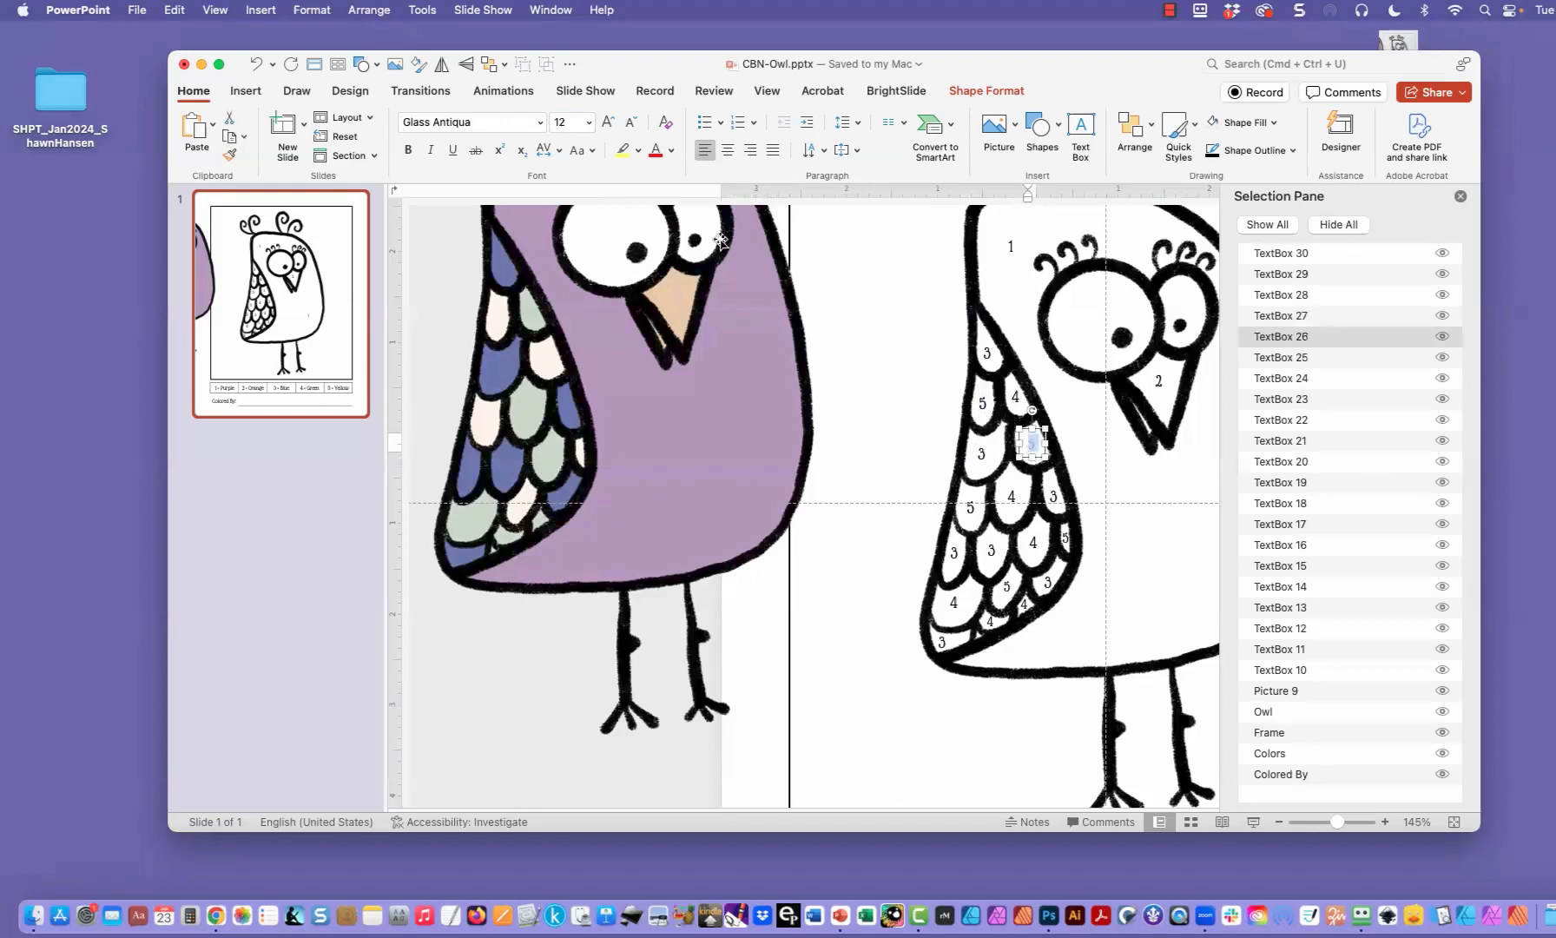
pyautogui.click(555, 121)
pyautogui.write('14')
pyautogui.press('Return')
pyautogui.click(1094, 458)
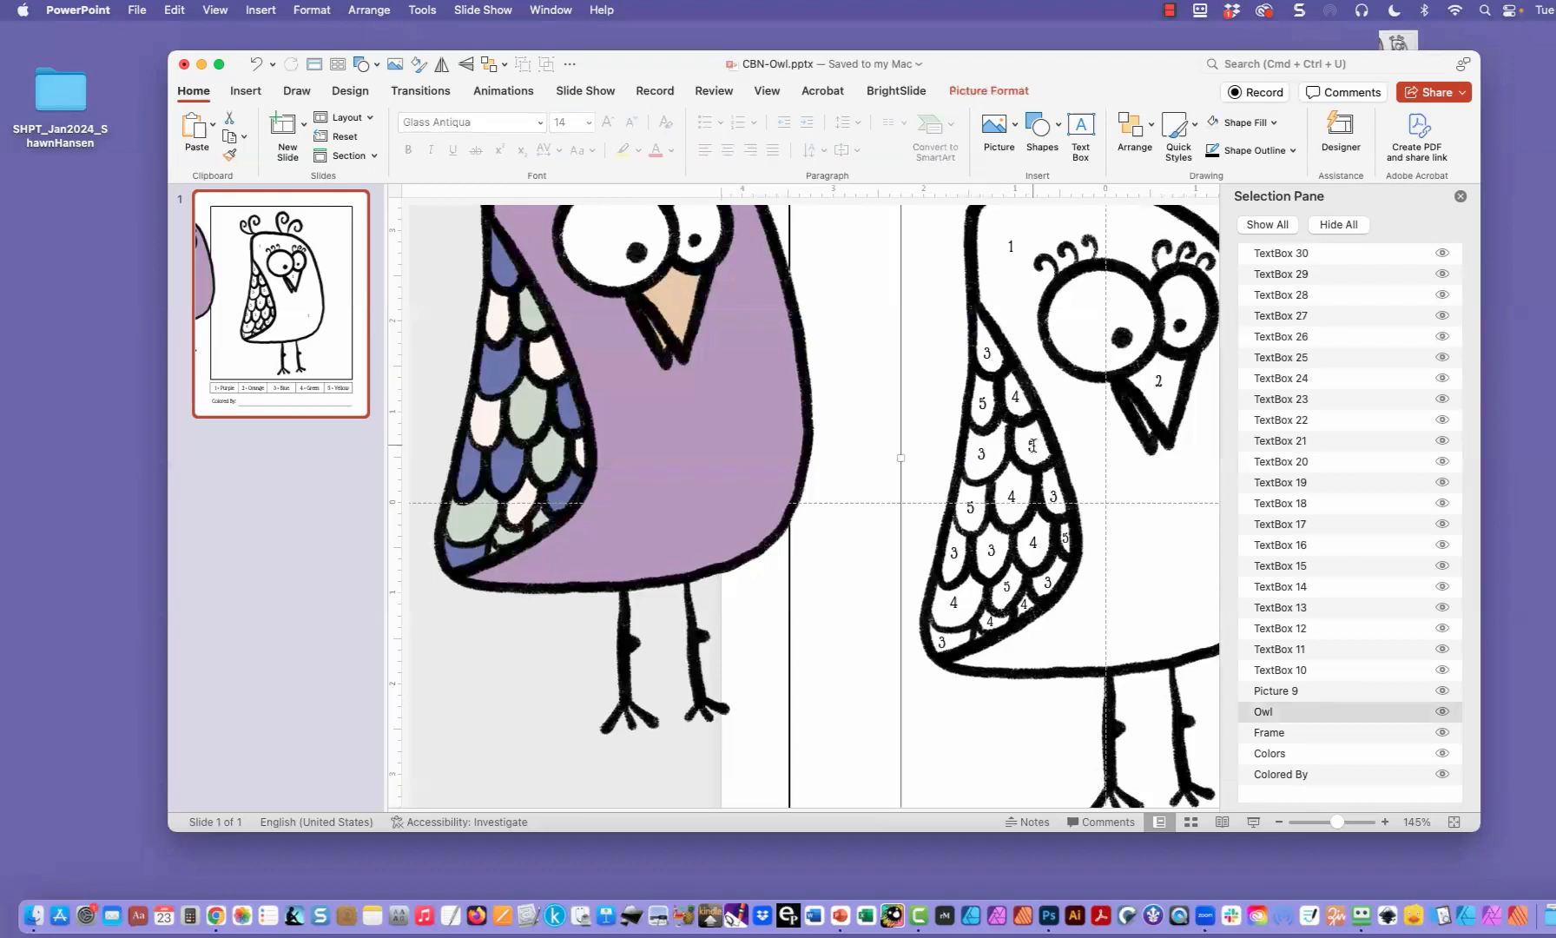
pyautogui.click(1038, 452)
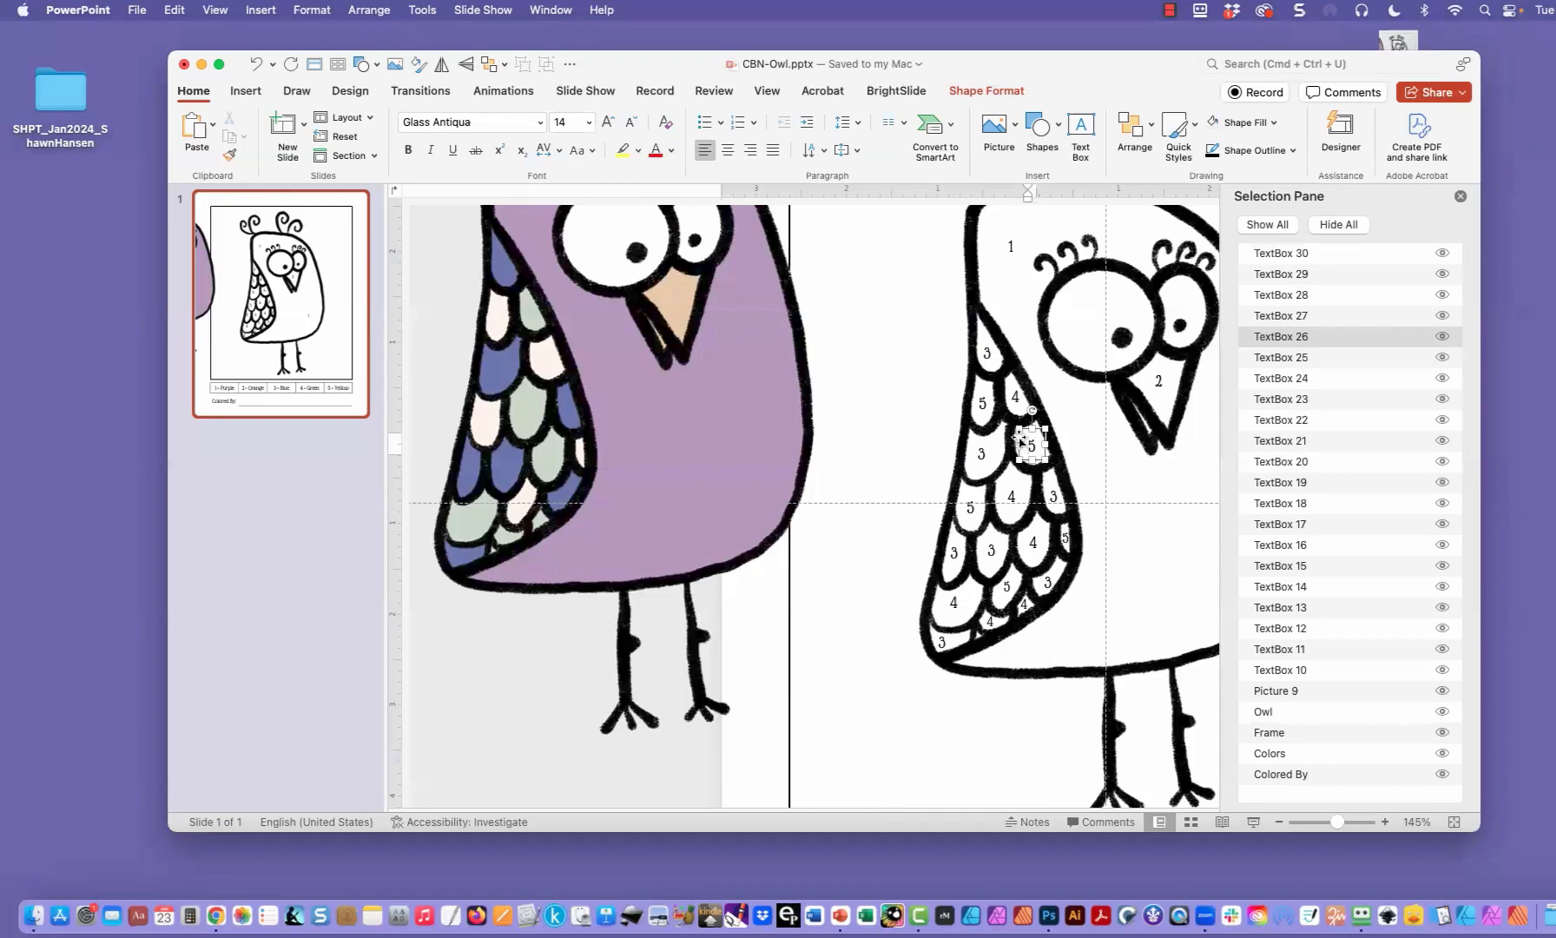
pyautogui.click(1022, 441)
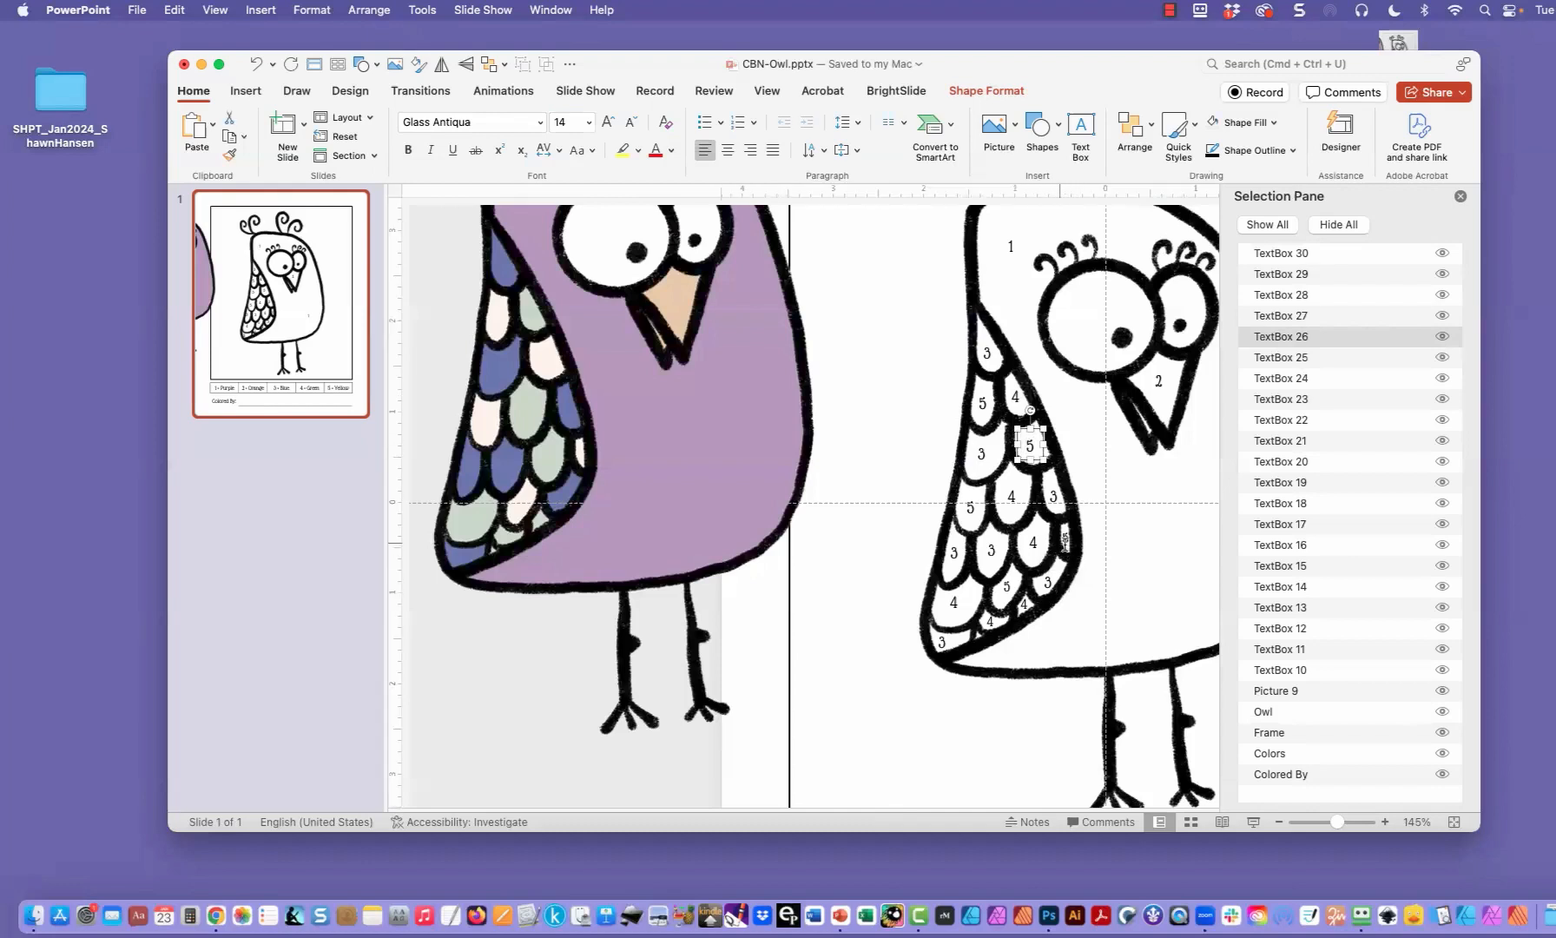
# Step: Set the font size of the 5 in the lower feather above the small 4s to 14
pyautogui.click(1007, 586)
pyautogui.click(556, 122)
pyautogui.write('12')
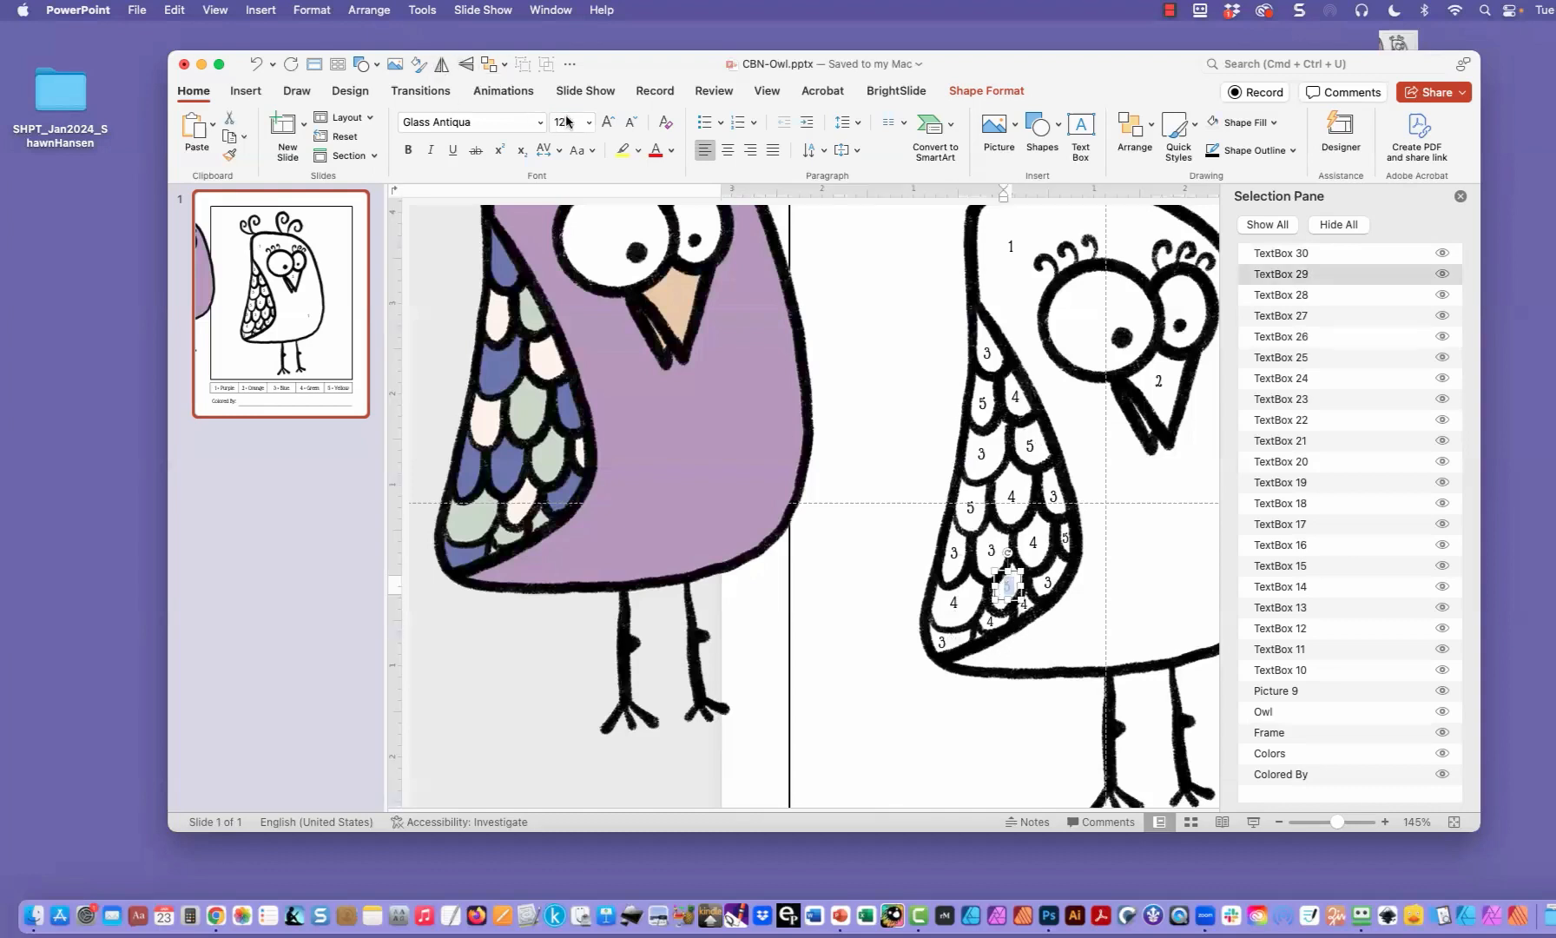
pyautogui.press('Return')
pyautogui.write('14')
pyautogui.press('Return')
pyautogui.click(1097, 617)
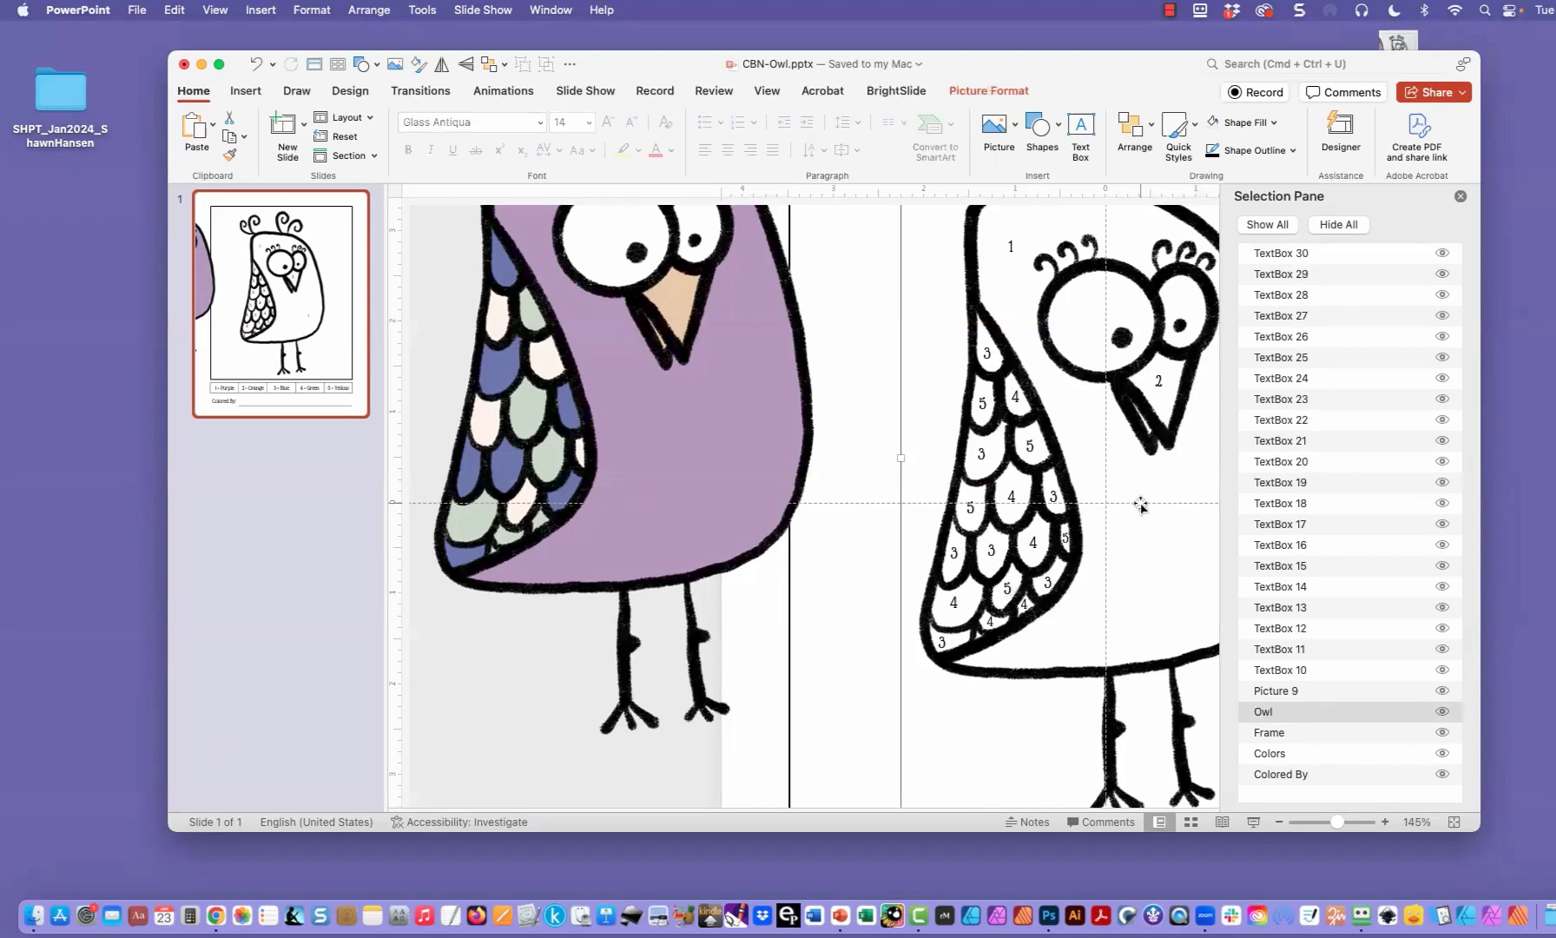
# Step: Save the presentation and delete the colored reference owl picture beside the page
pyautogui.press('super+s')
pyautogui.press('super+minus')
pyautogui.press('super+minus')
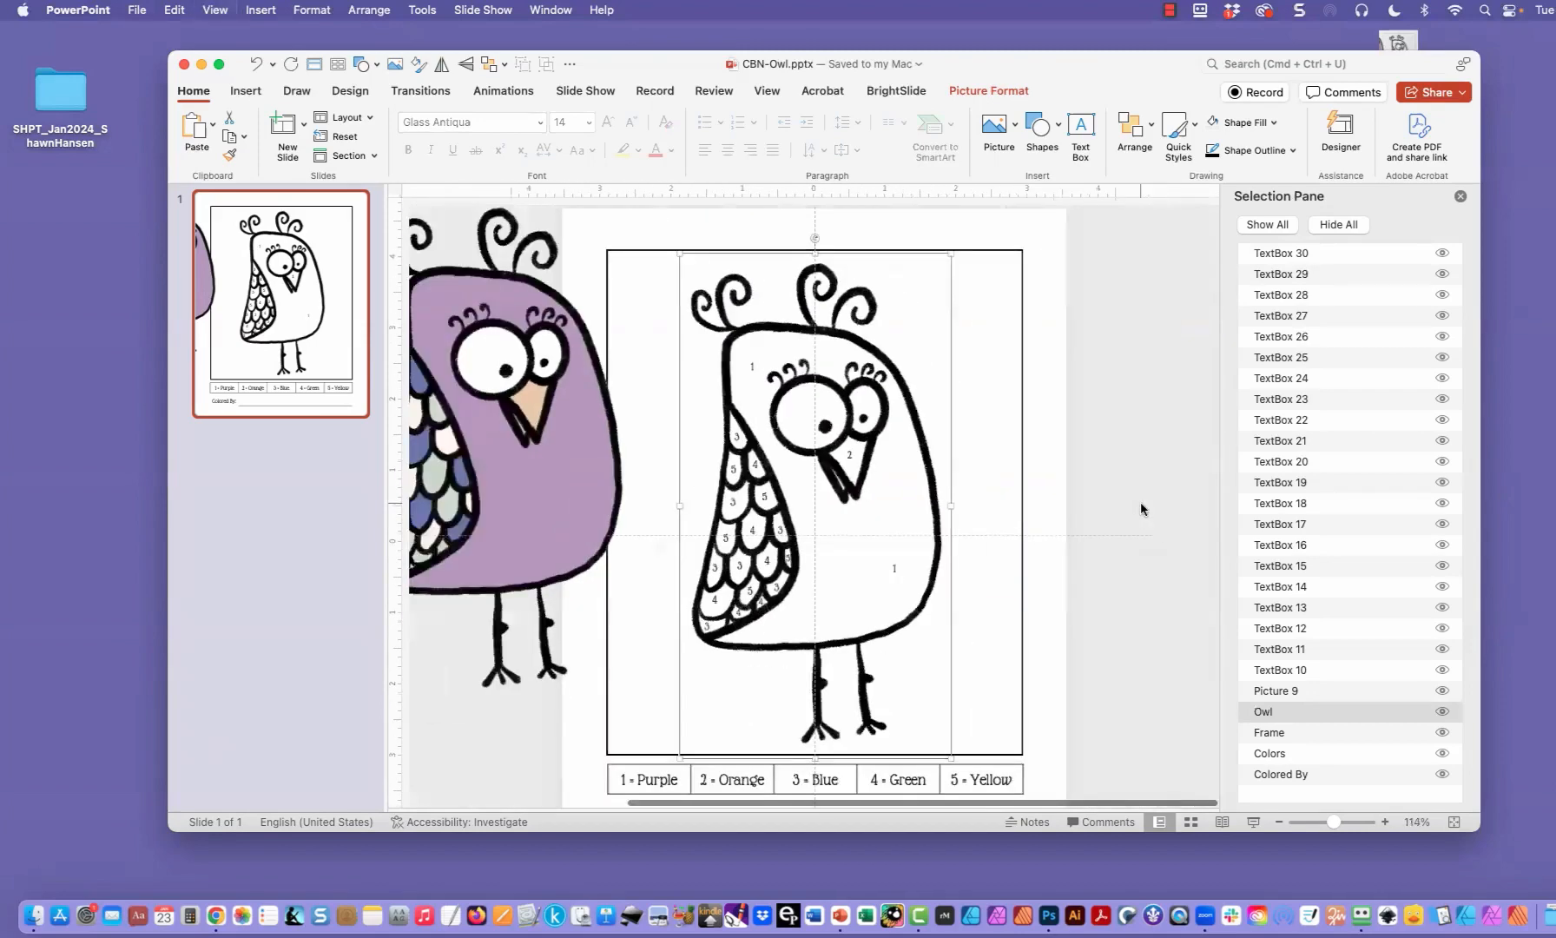
pyautogui.press('super+minus')
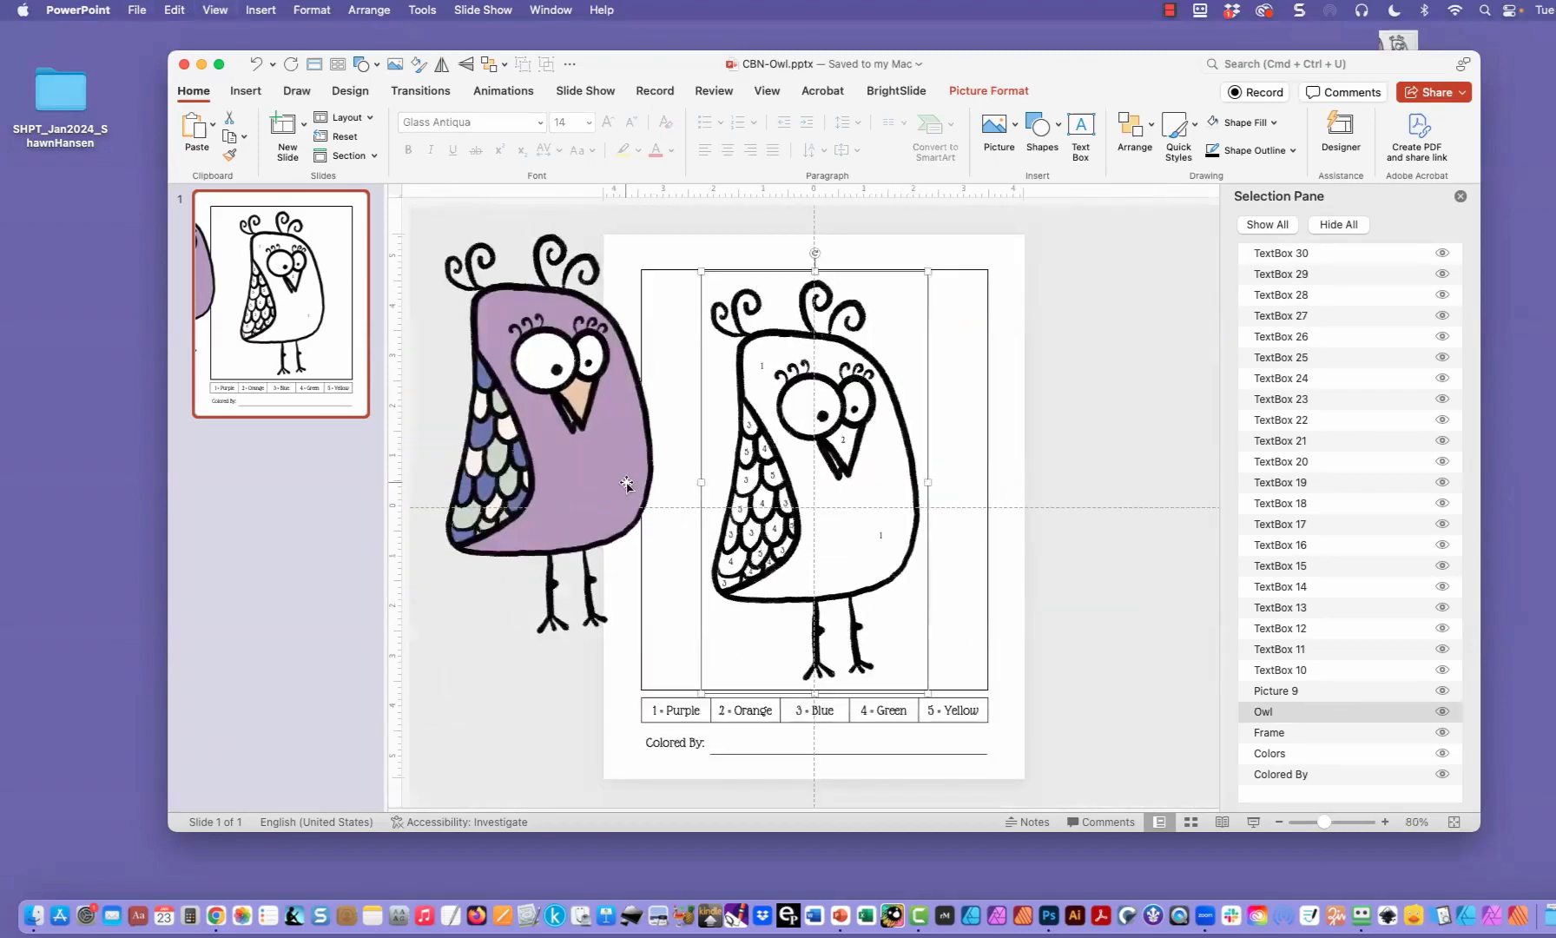
pyautogui.click(550, 448)
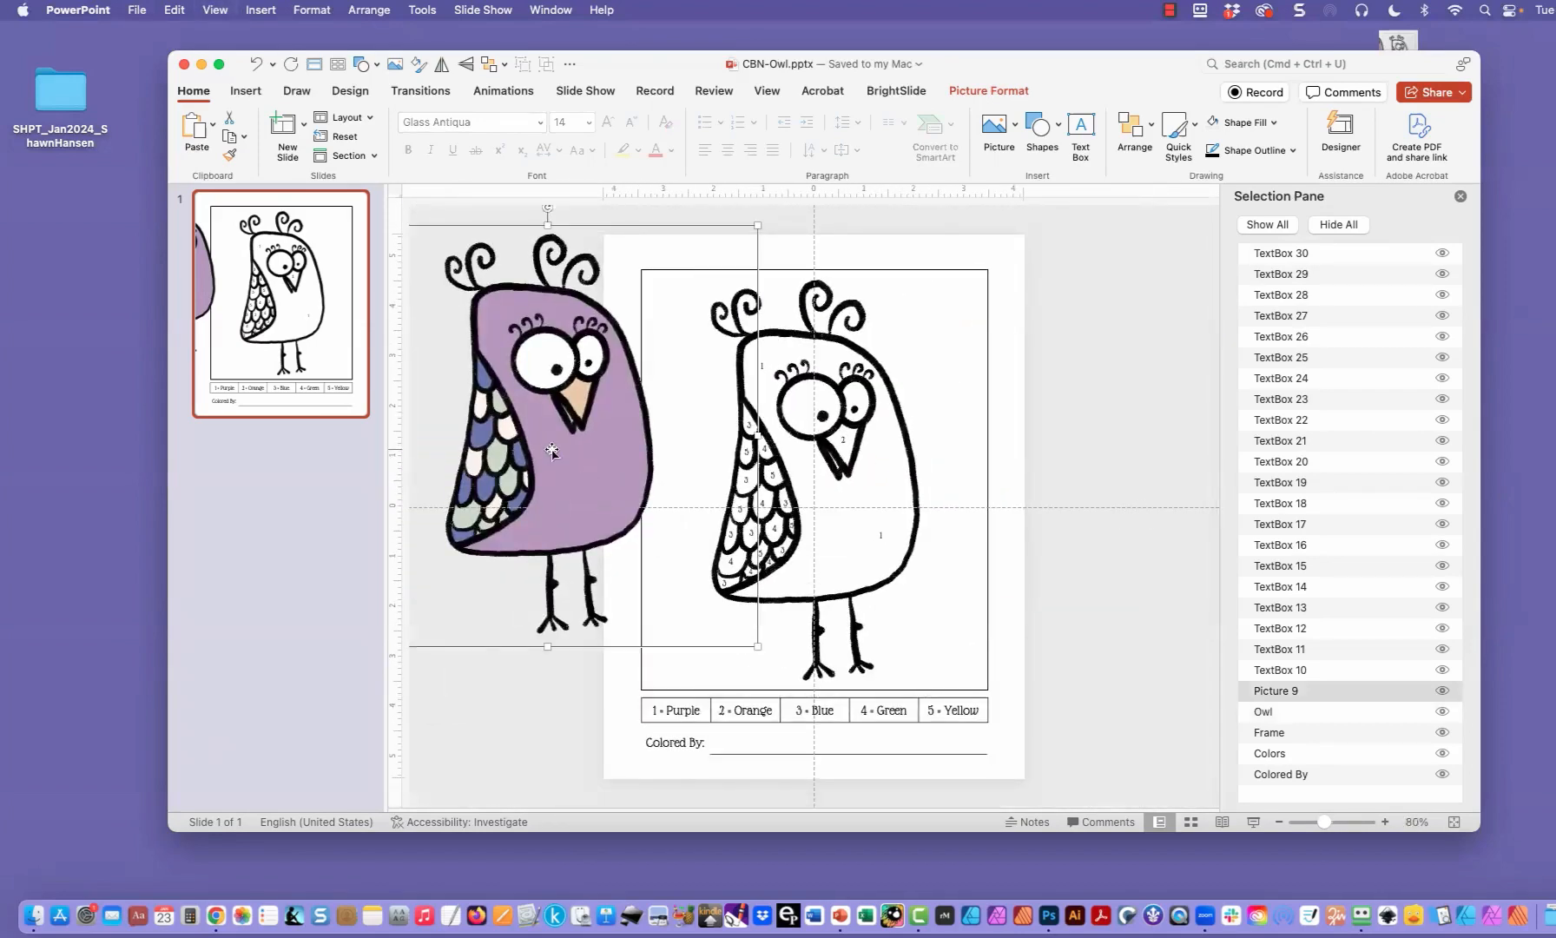
pyautogui.press('Delete')
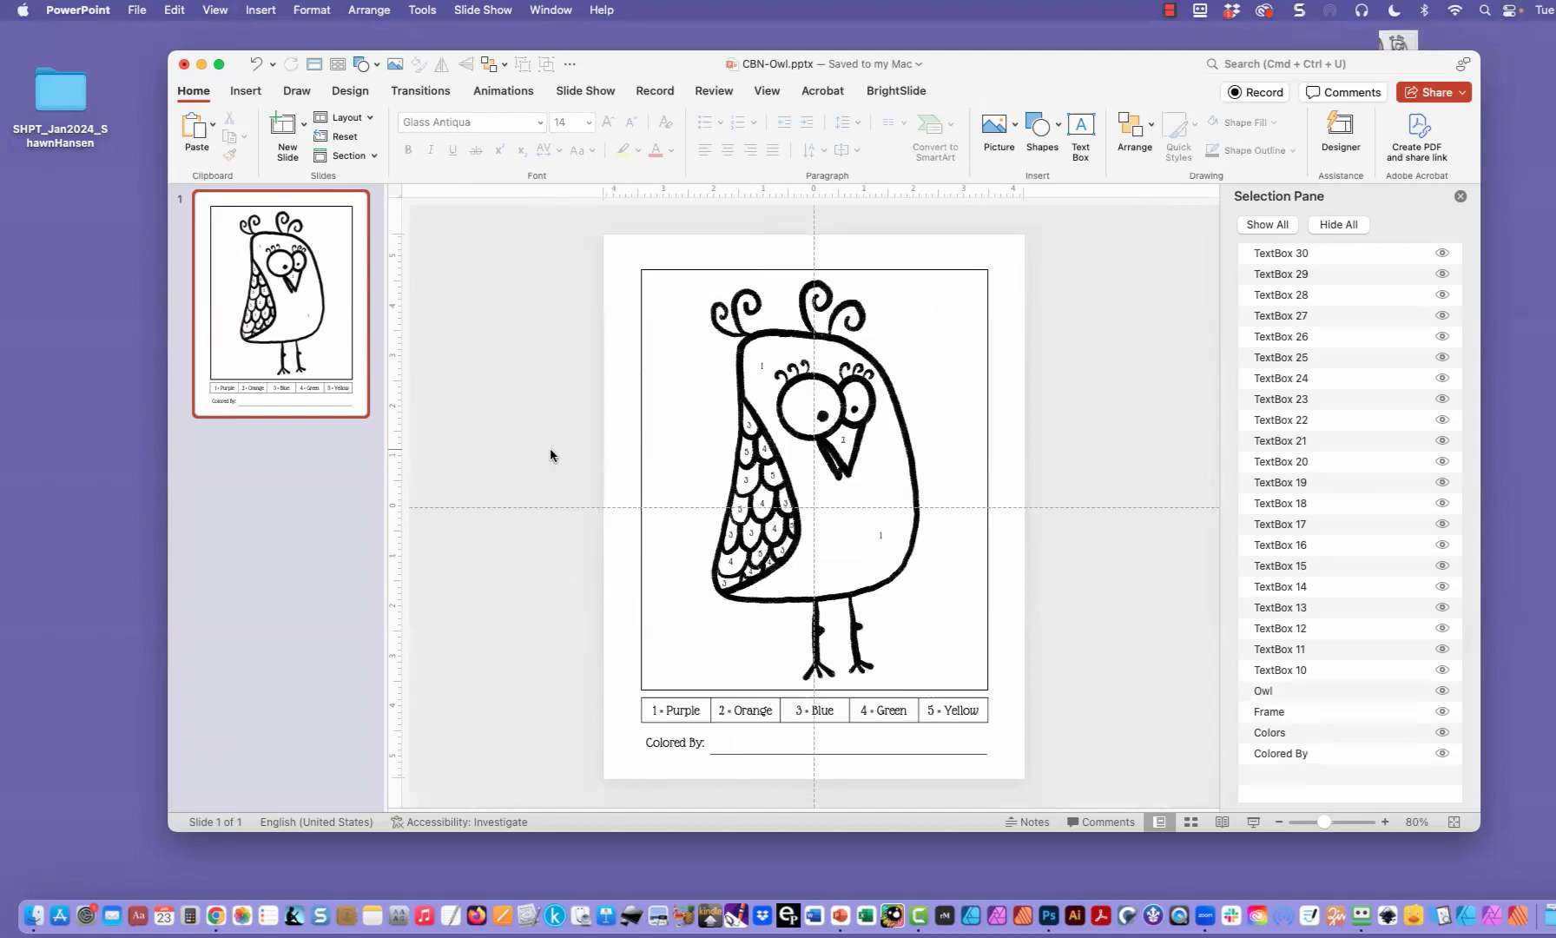
# Step: Select all the number text boxes, TextBox 10 through TextBox 30, and group them
pyautogui.click(1281, 670)
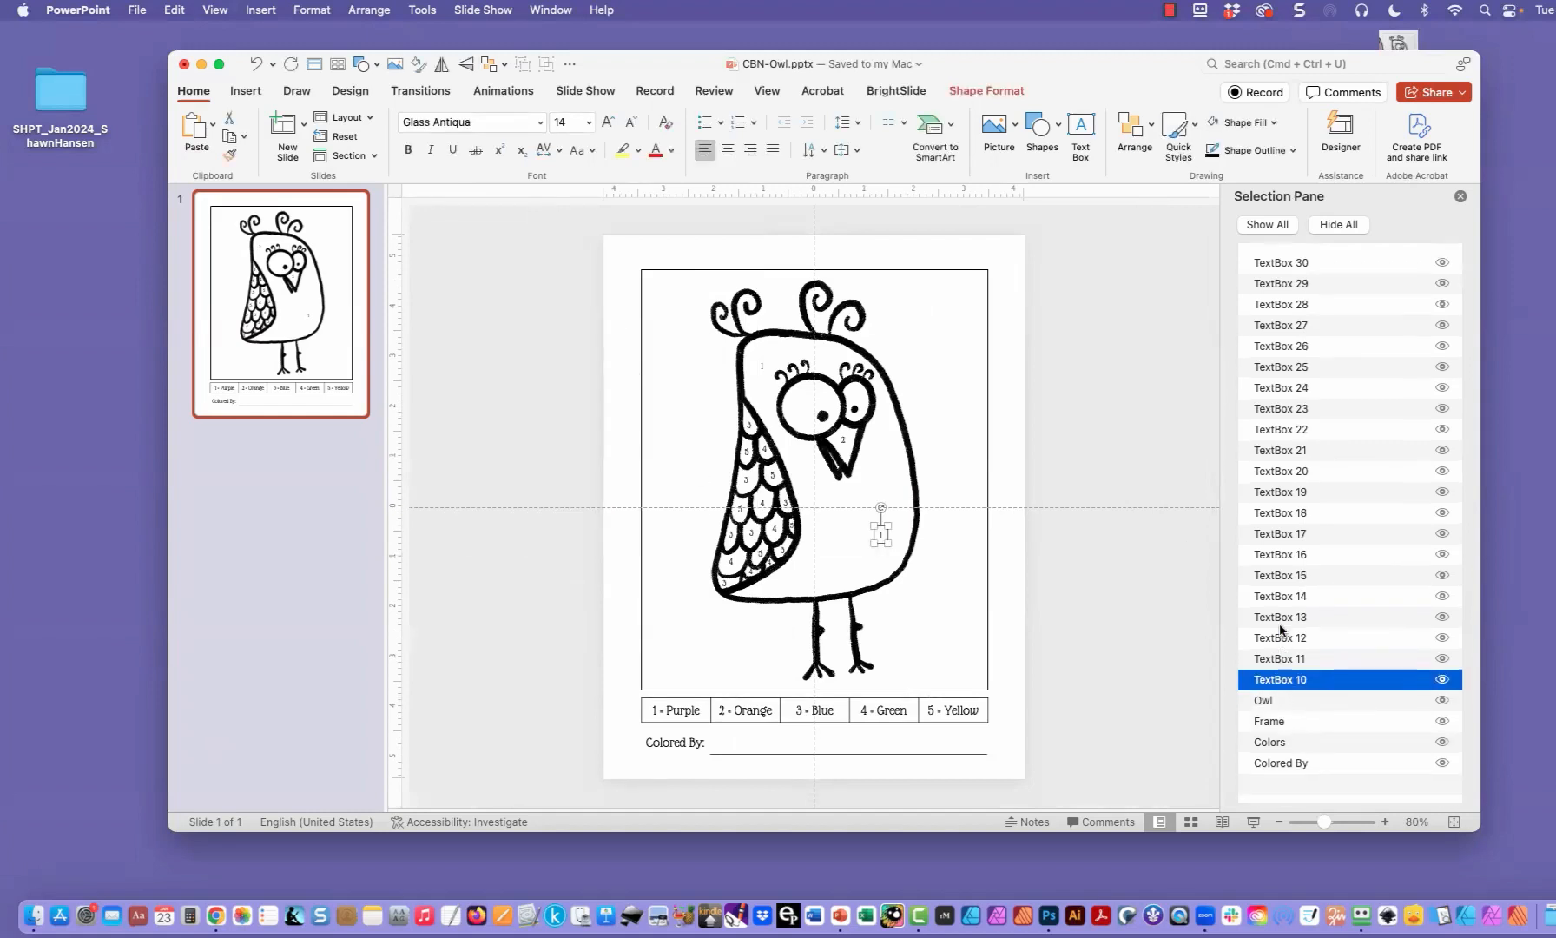
pyautogui.scroll(-1, 1281, 631)
pyautogui.keyDown('shift'); pyautogui.click(1269, 253); pyautogui.keyUp('shift')
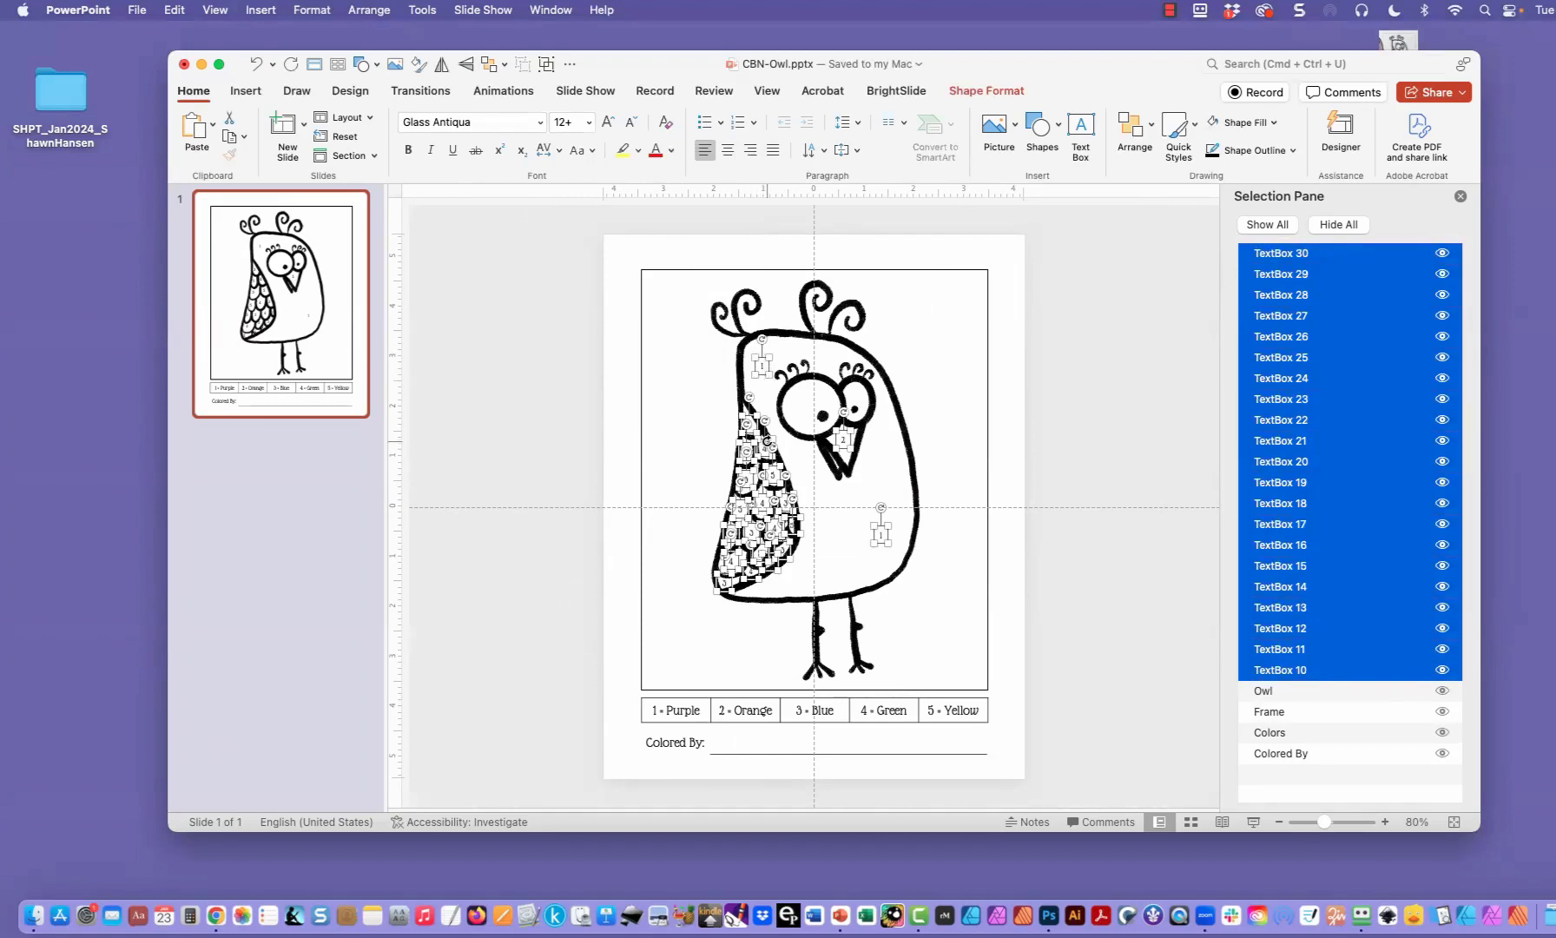
pyautogui.rightClick(767, 441)
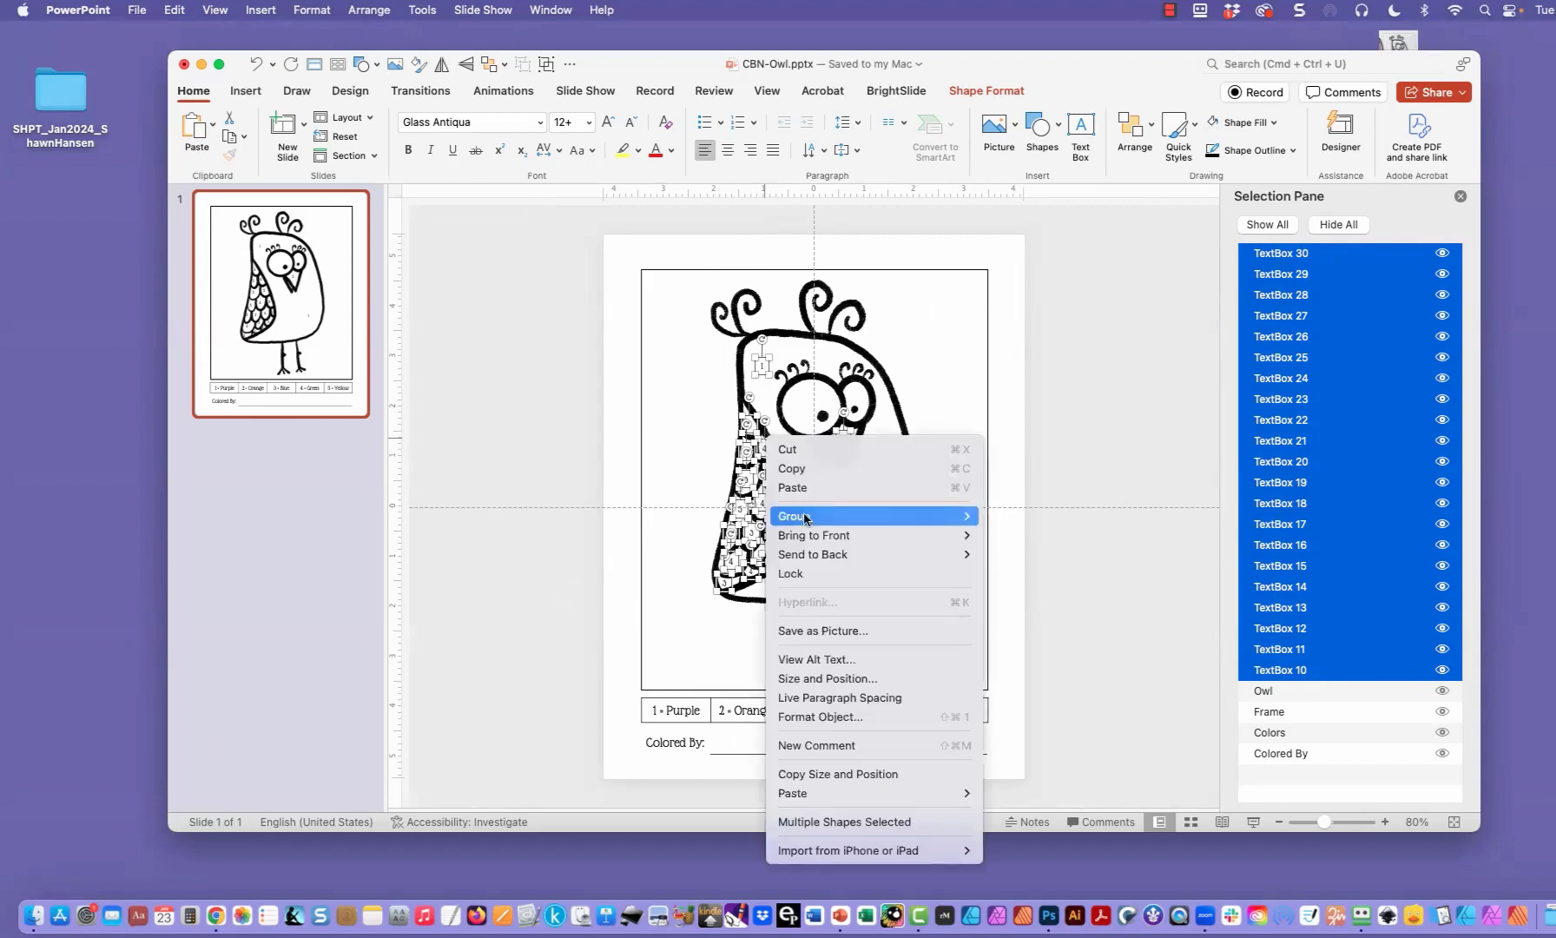
pyautogui.moveTo(947, 516)
pyautogui.click(1007, 516)
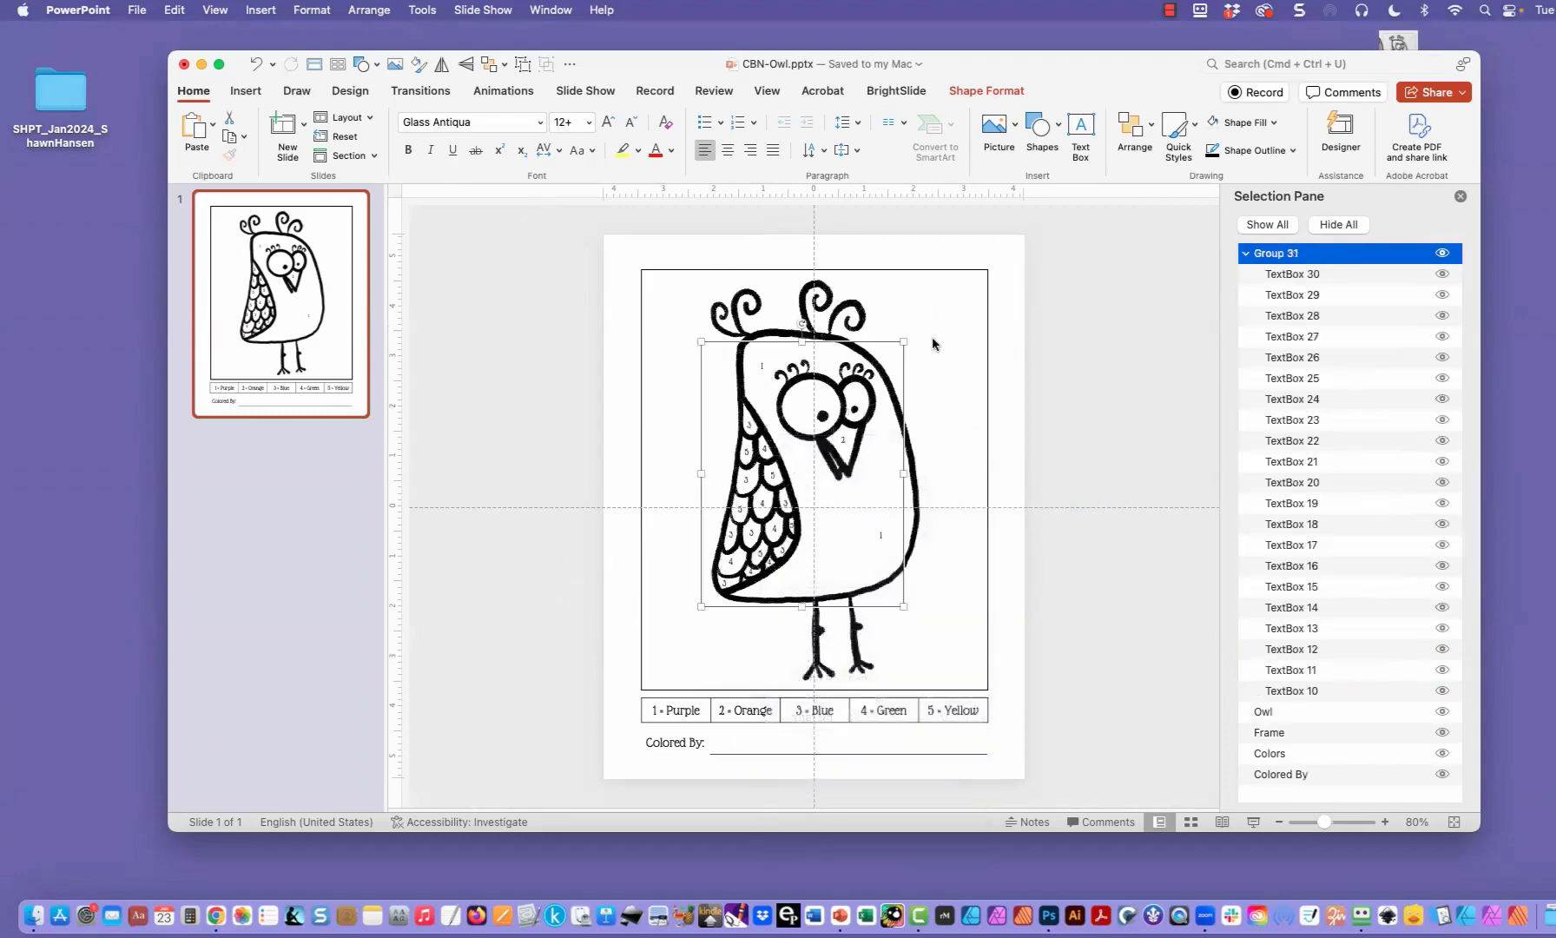
# Step: Rename the group of number text boxes as Numbers and collapse its list of objects
pyautogui.doubleClick(1294, 253)
pyautogui.write('Numbers')
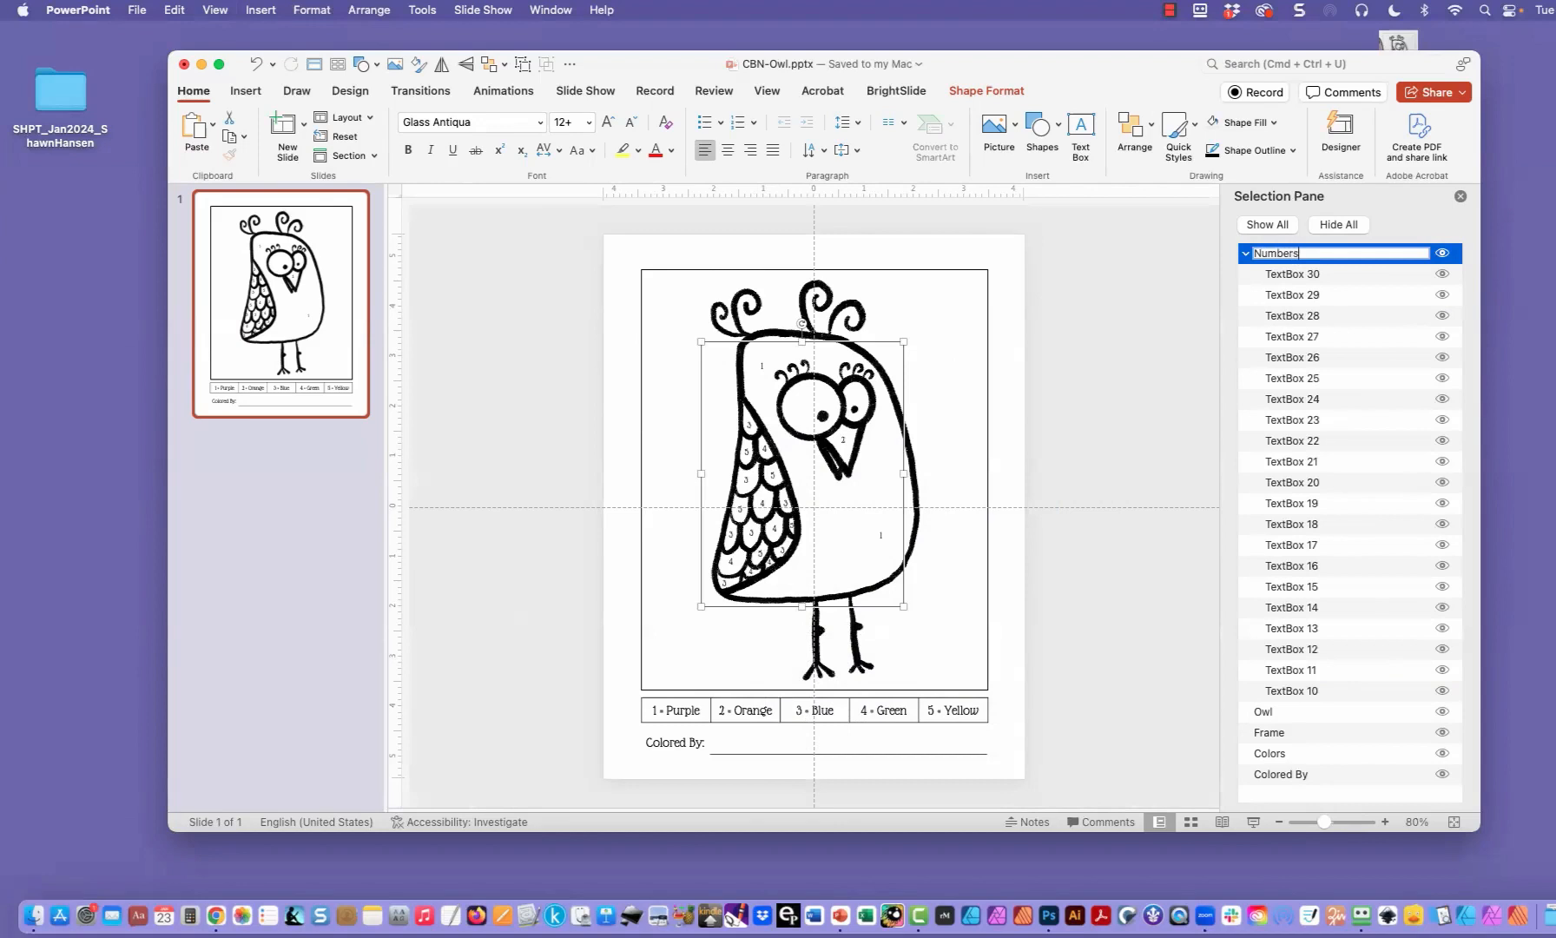
pyautogui.press('Return')
pyautogui.click(1246, 253)
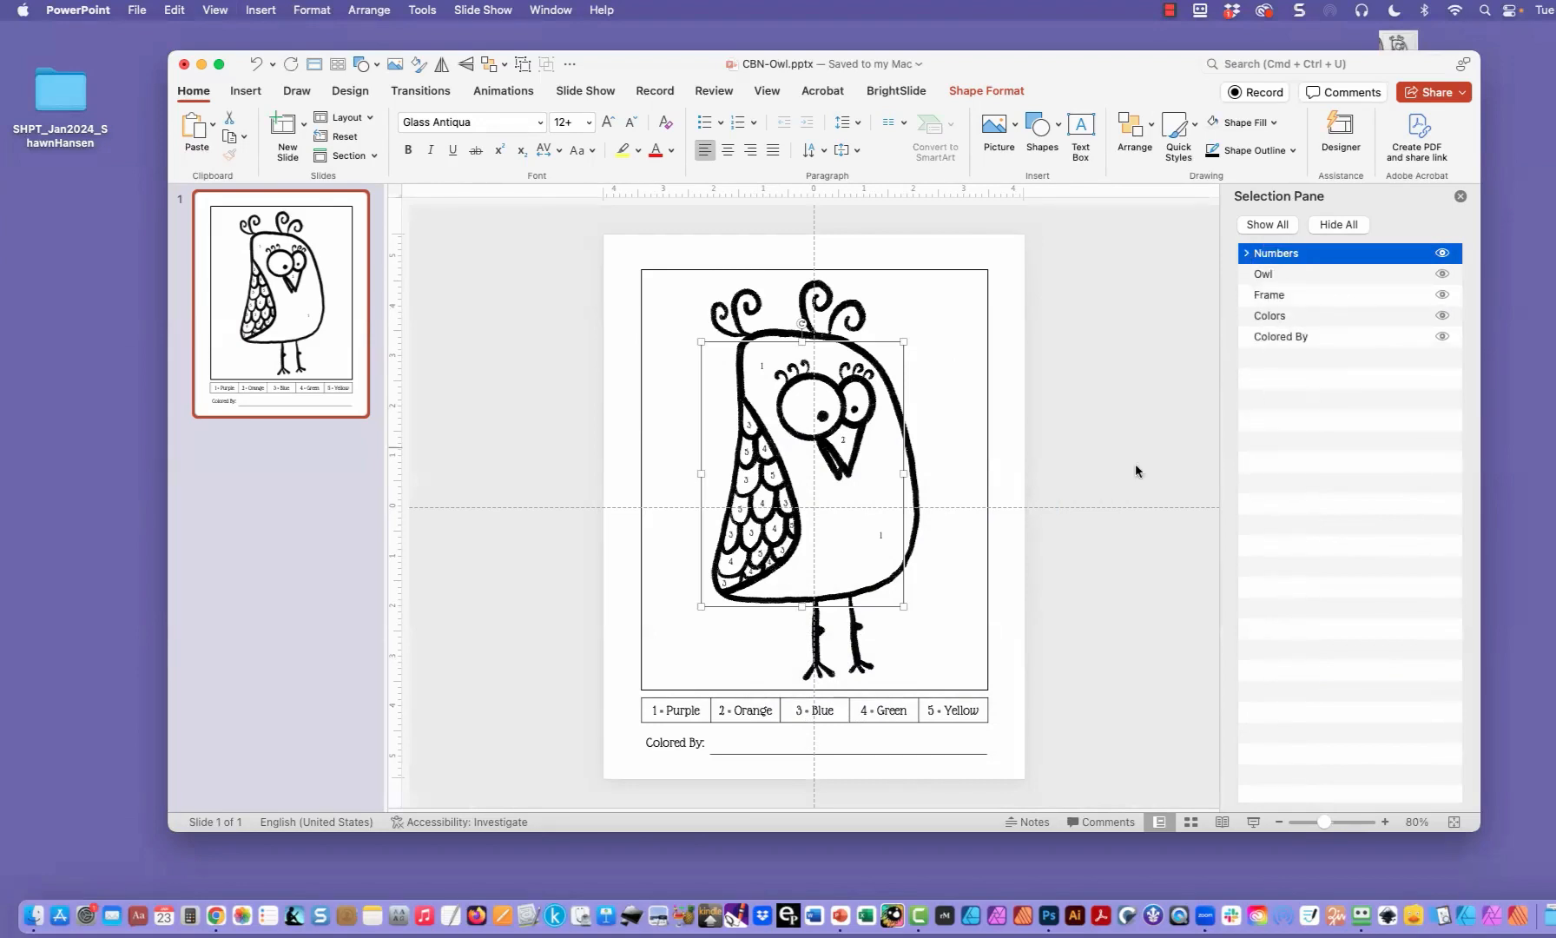
pyautogui.click(1104, 432)
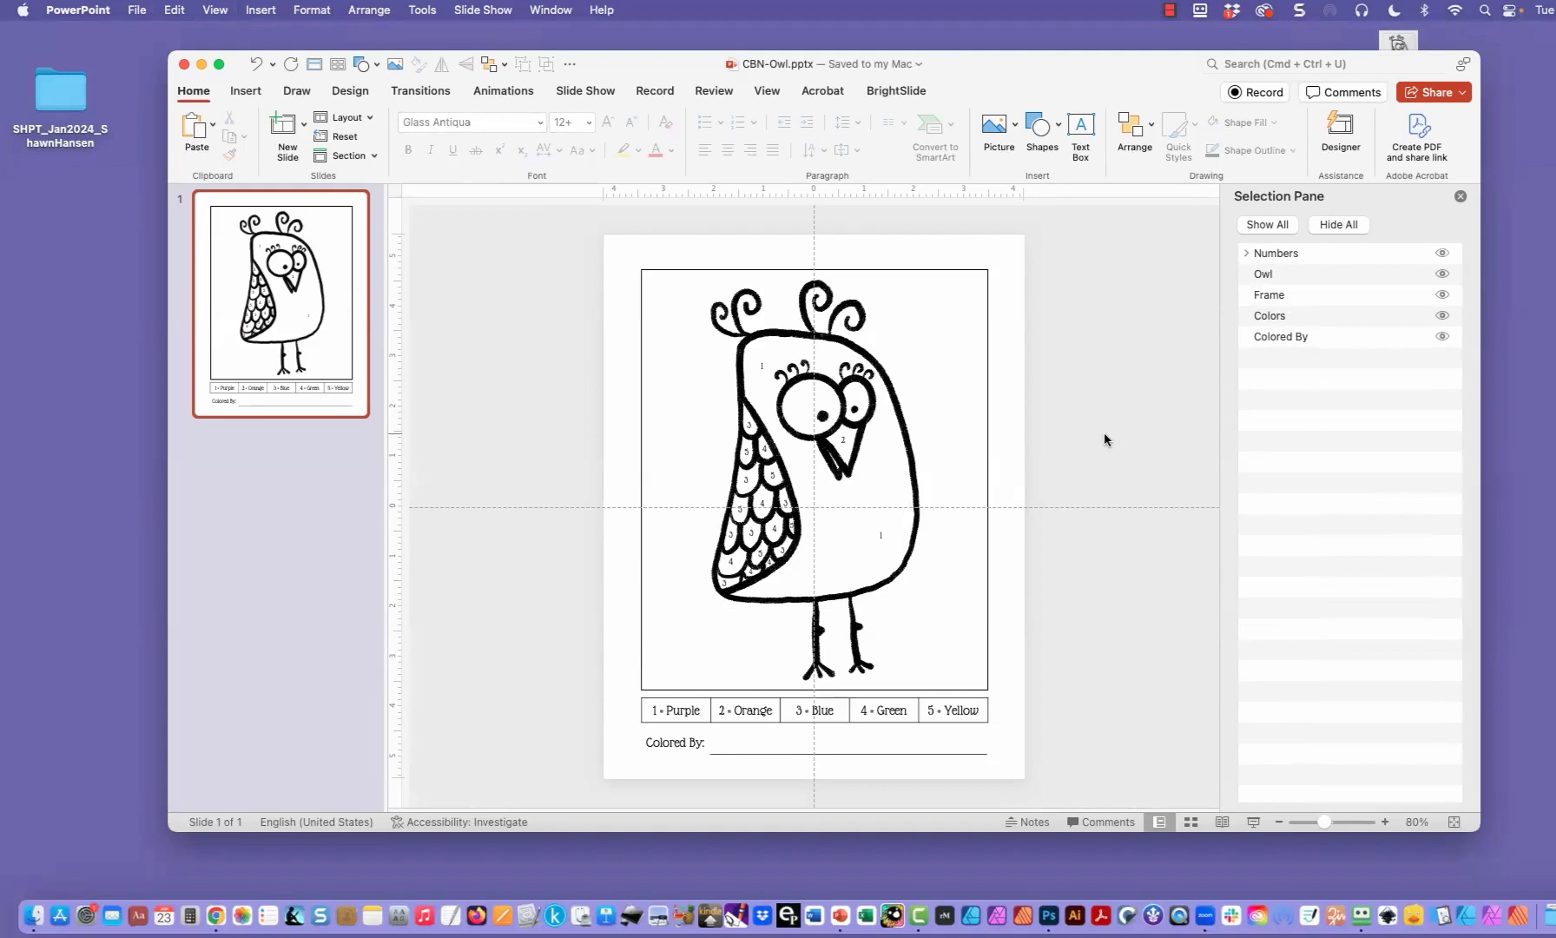
# Step: Duplicate the owl slide and delete the Numbers group and the color key from the copy
pyautogui.rightClick(263, 379)
pyautogui.click(295, 484)
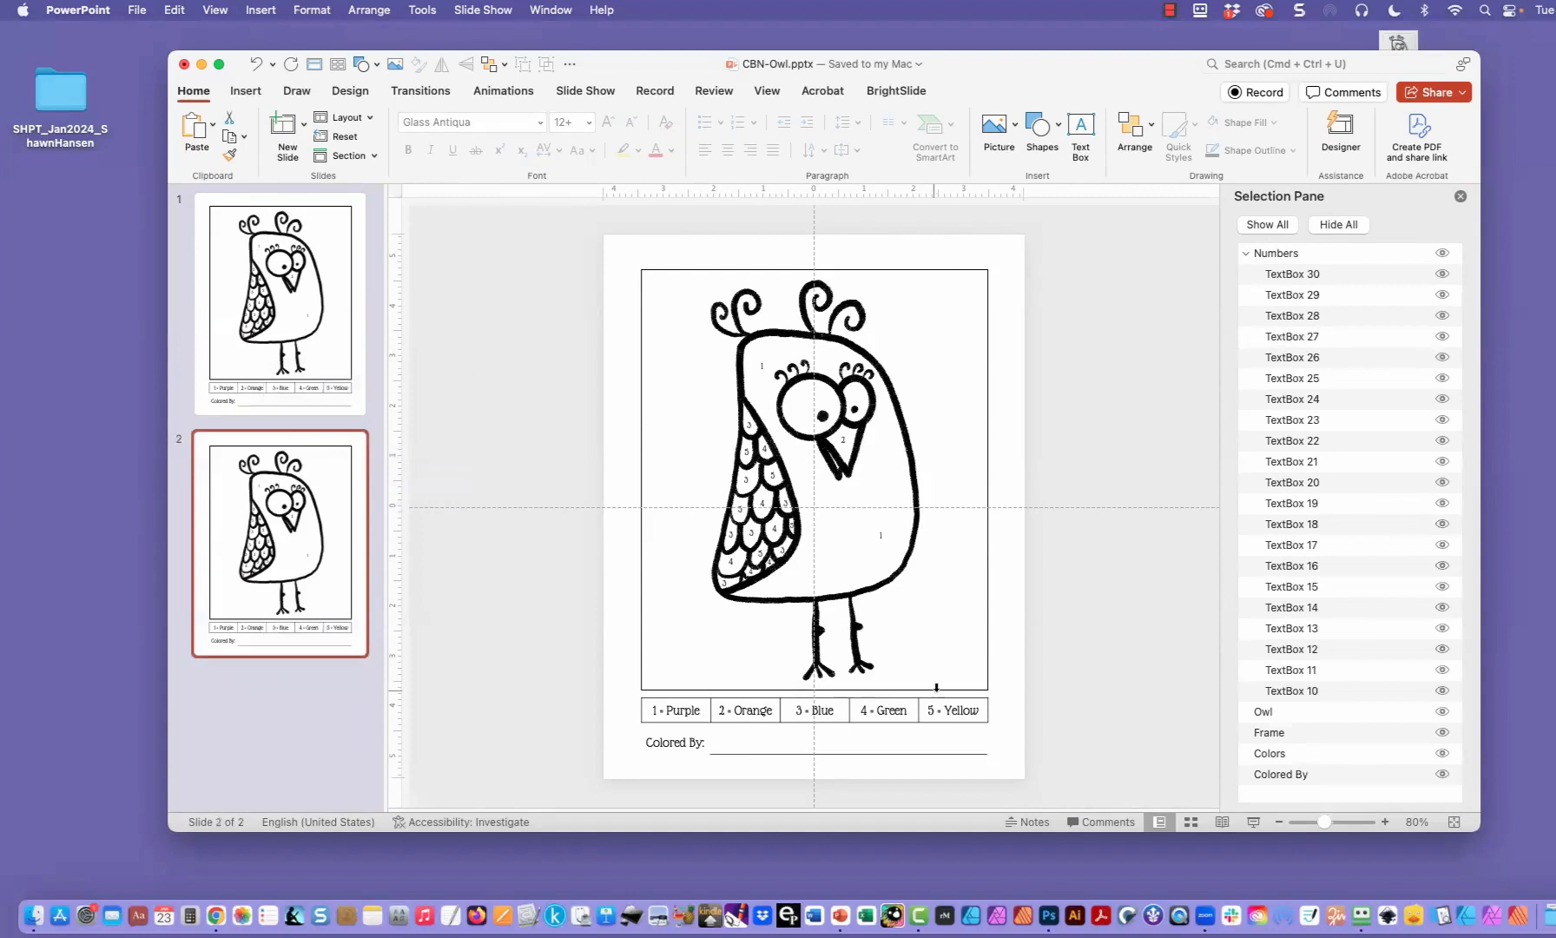
pyautogui.click(1276, 252)
pyautogui.press('Delete')
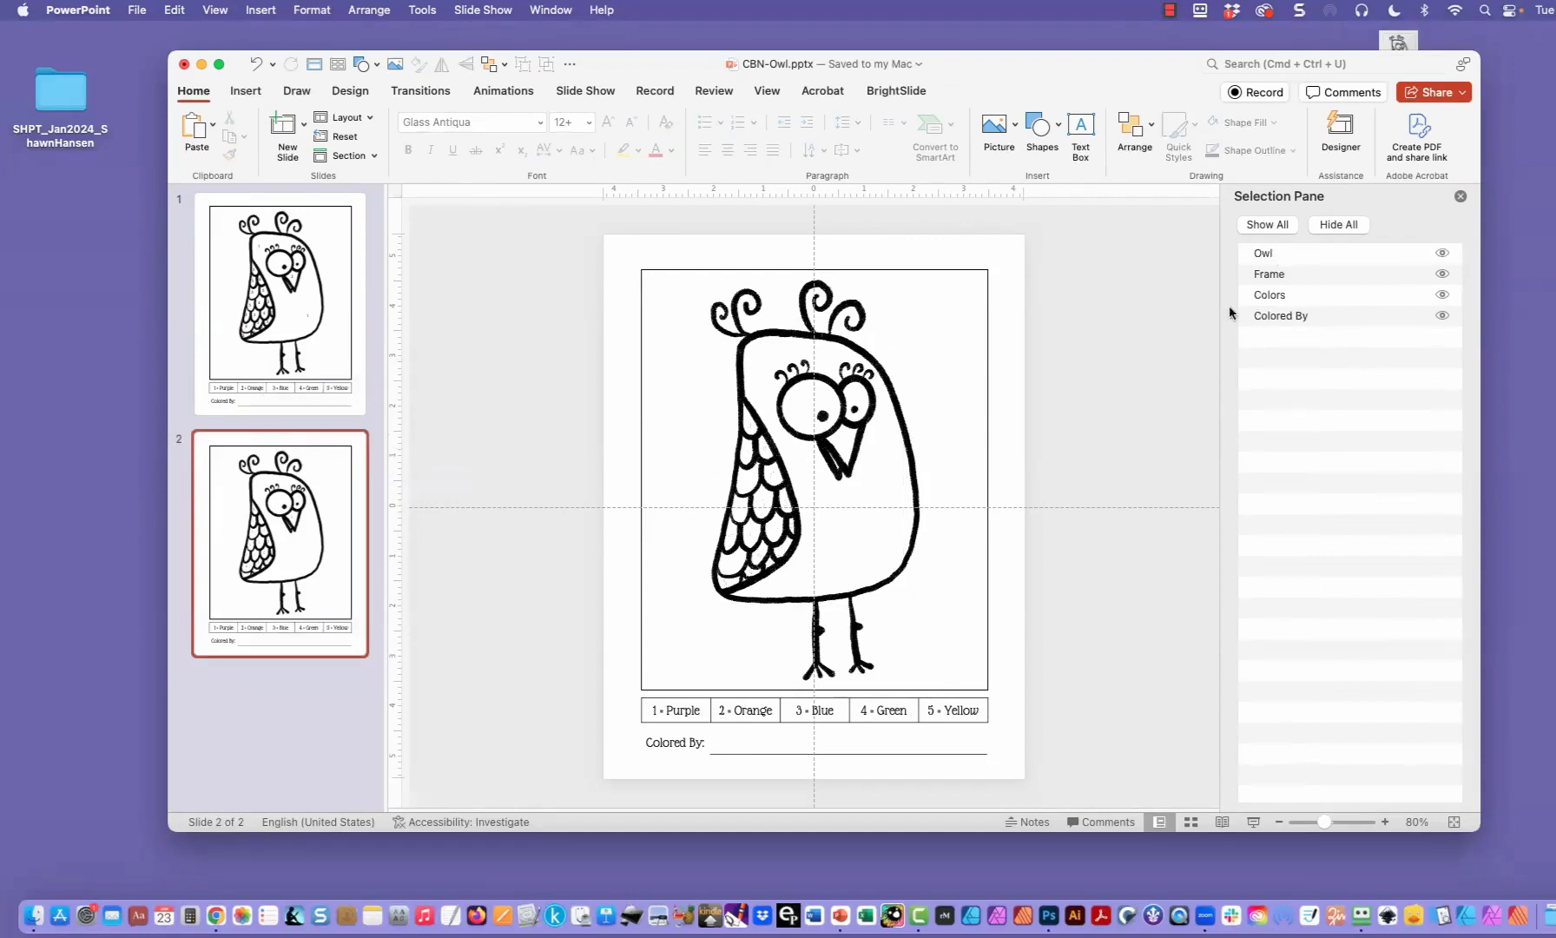
pyautogui.click(899, 700)
pyautogui.press('Delete')
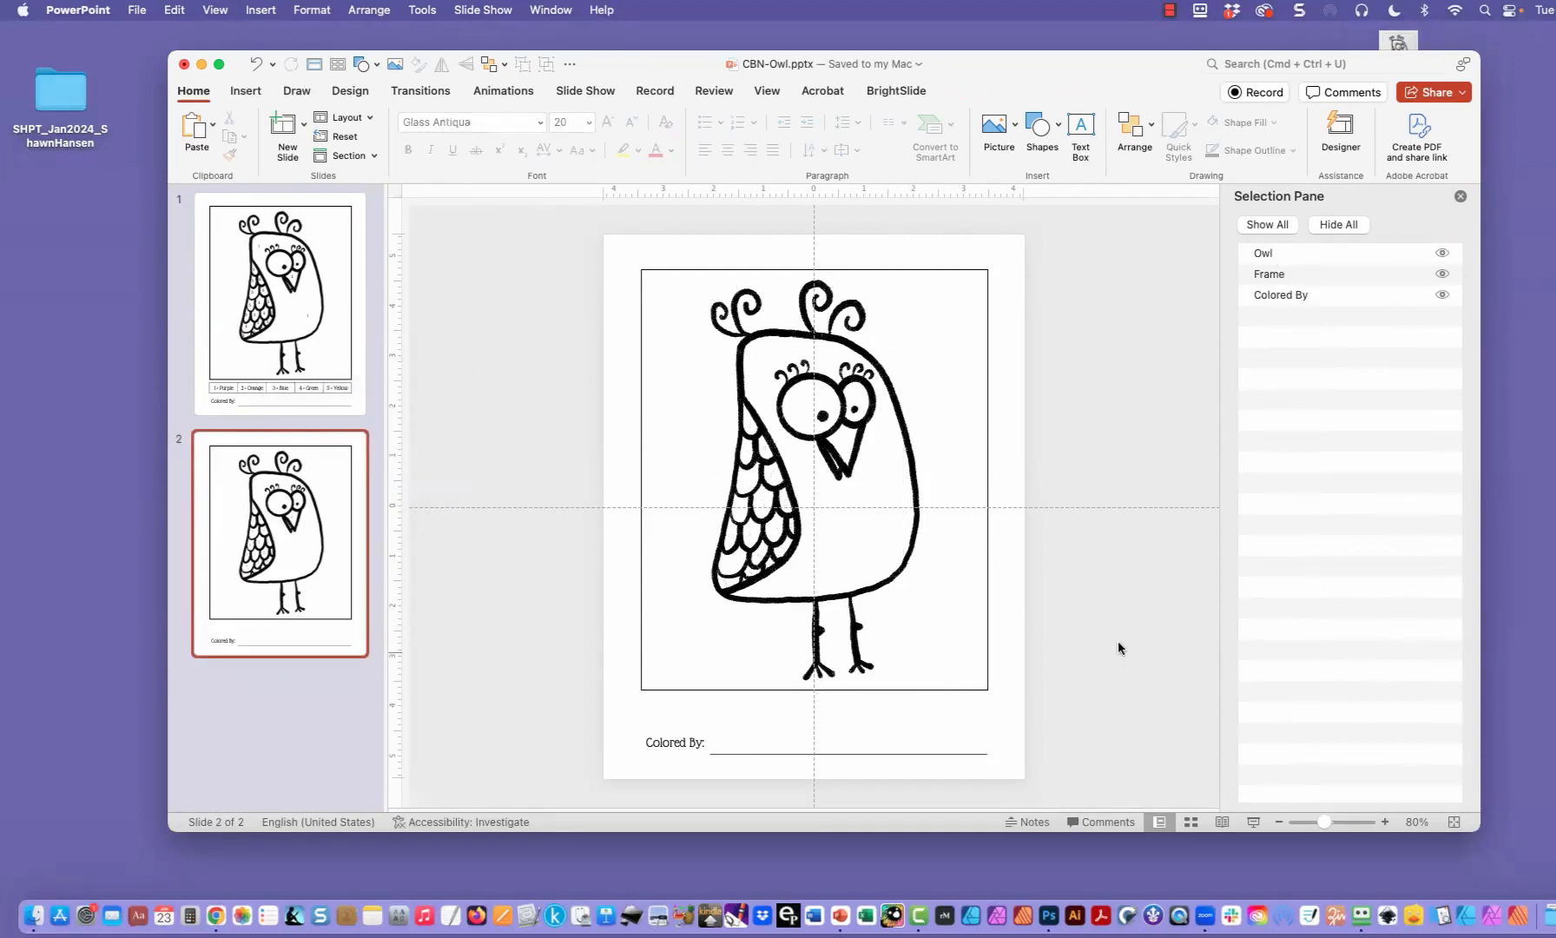